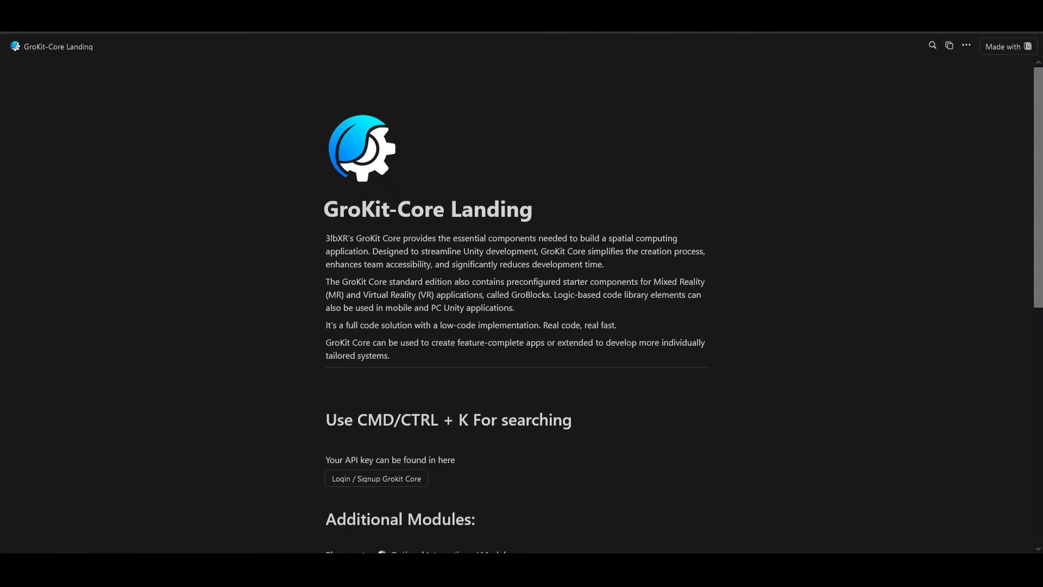
{"action": "left_click", "coordinate": [21, 32]}
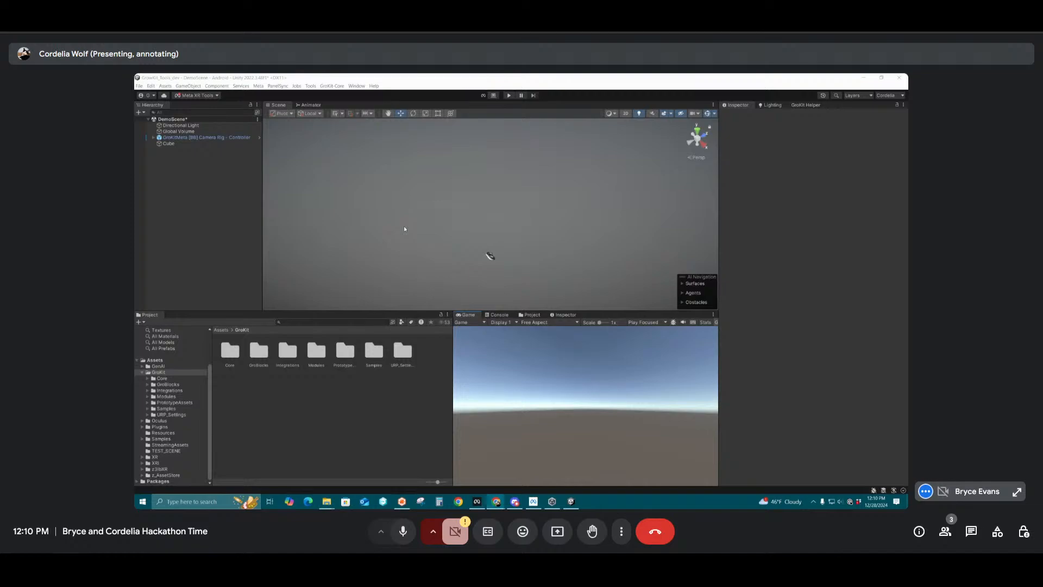
{"action": "left_click", "coordinate": [884, 97]}
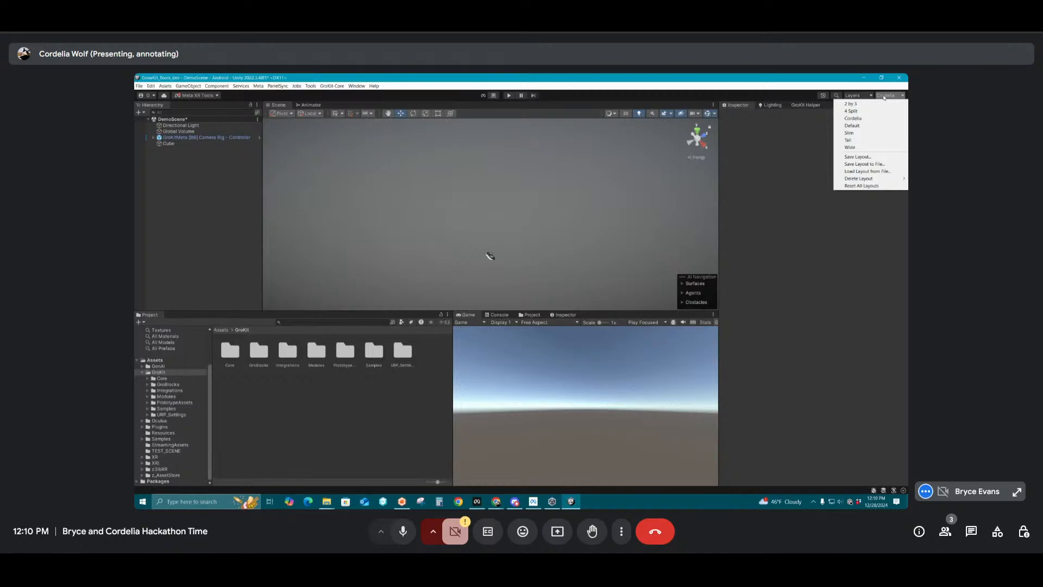
{"action": "left_click", "coordinate": [884, 98]}
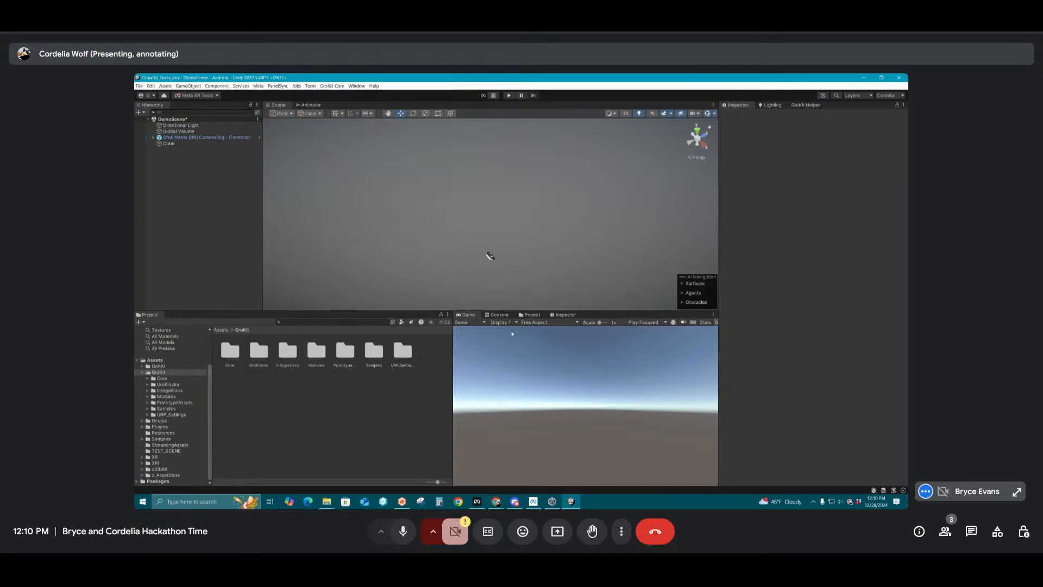
{"action": "left_click", "coordinate": [497, 314]}
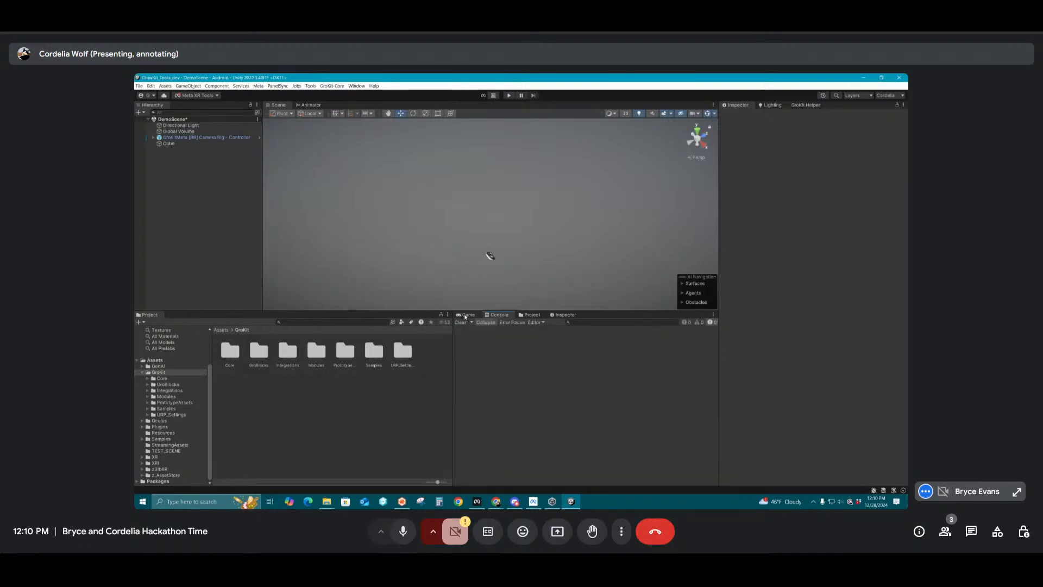
{"action": "left_click", "coordinate": [466, 315]}
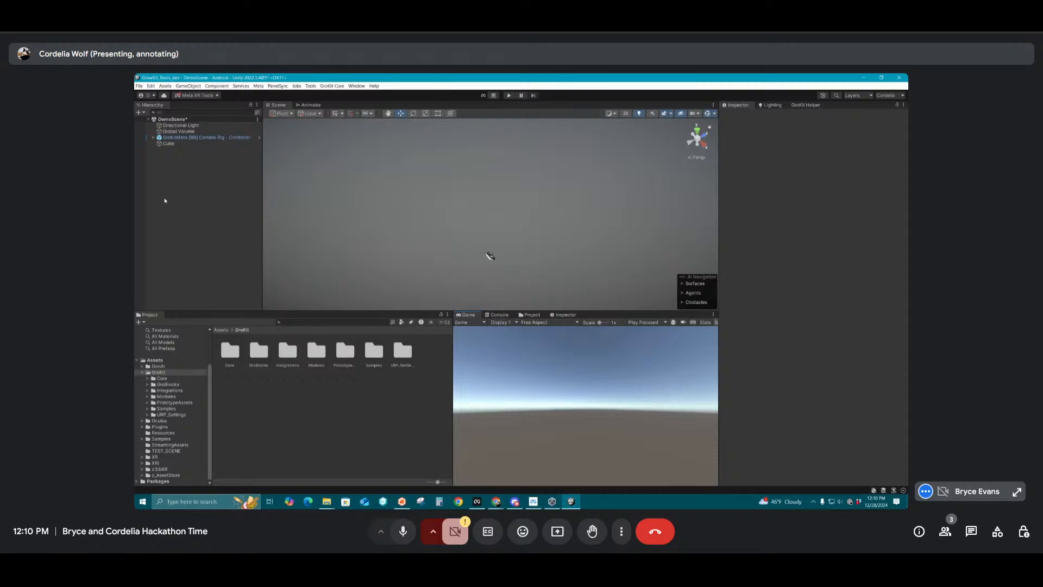
{"action": "left_click", "coordinate": [807, 105]}
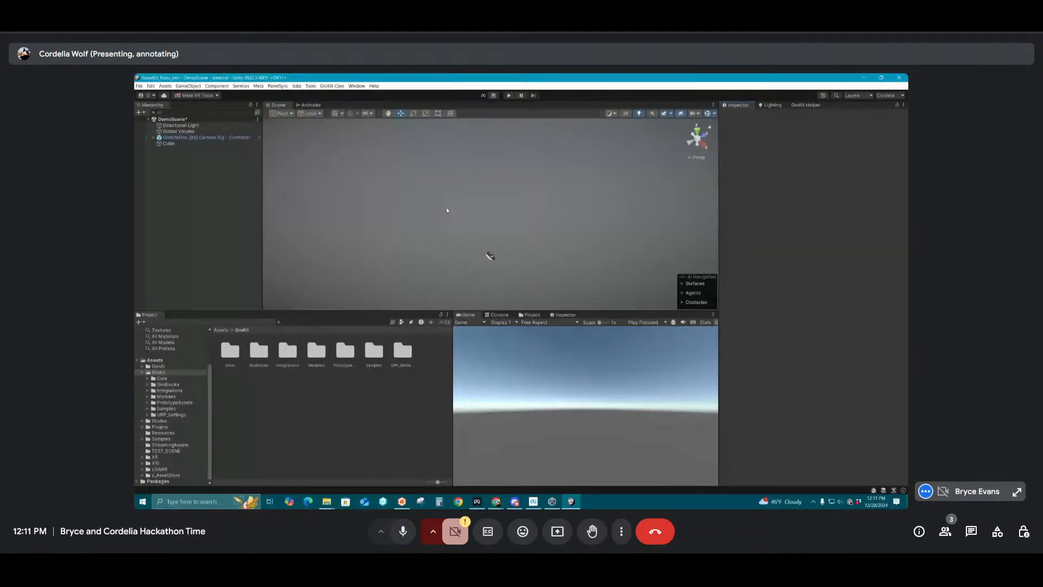
Examine the camera rig's GroKit-XRMovement object and the settings of its Strafe and RubberBand children
{"action": "left_click", "coordinate": [189, 138]}
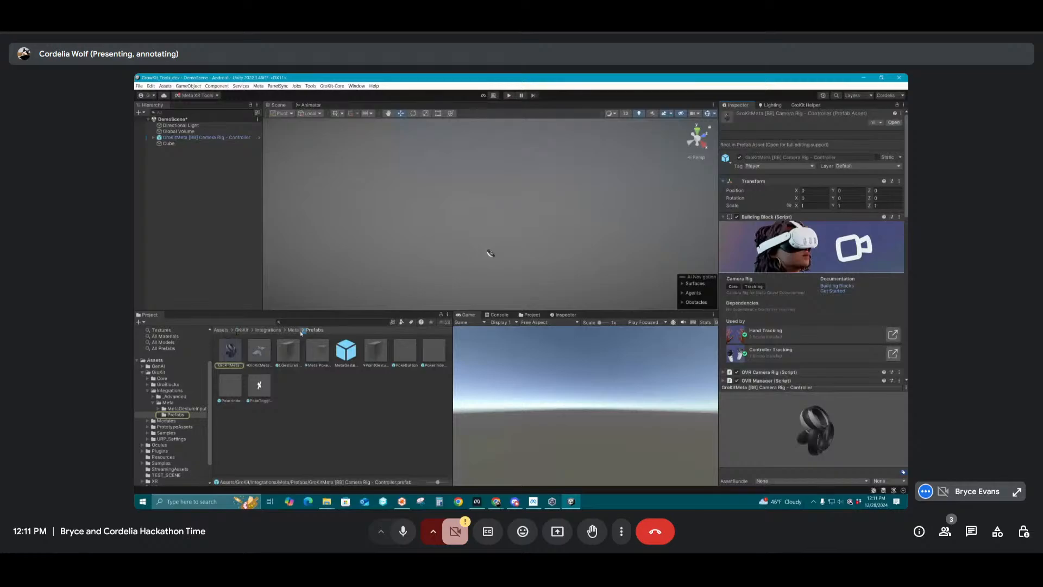
{"action": "left_click", "coordinate": [153, 137]}
{"action": "left_click", "coordinate": [187, 156]}
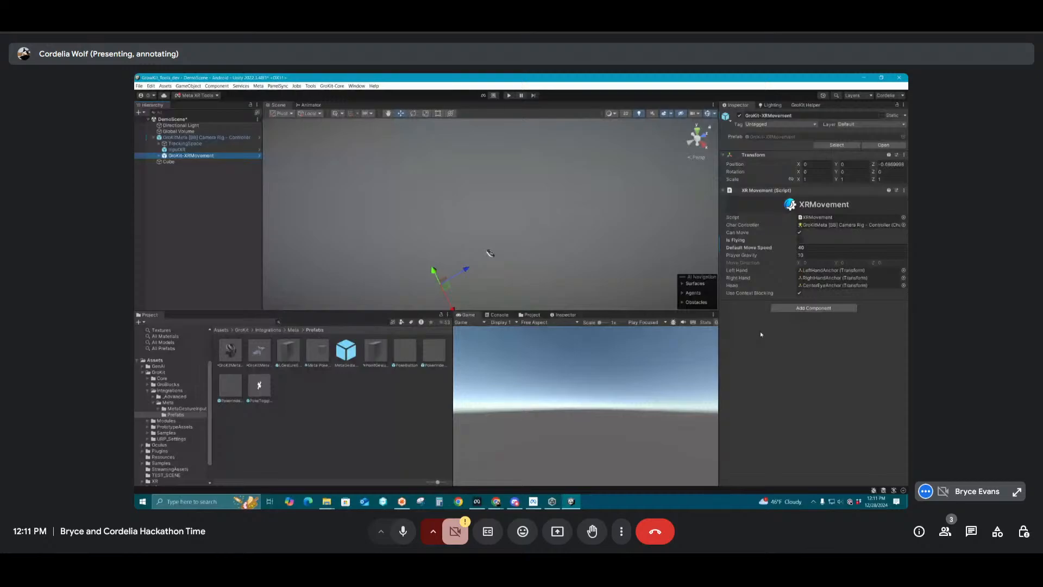
{"action": "mouse_move", "coordinate": [184, 157]}
{"action": "left_mouse_down"}
{"action": "mouse_move", "coordinate": [179, 178]}
{"action": "mouse_move", "coordinate": [193, 173]}
{"action": "left_mouse_up"}
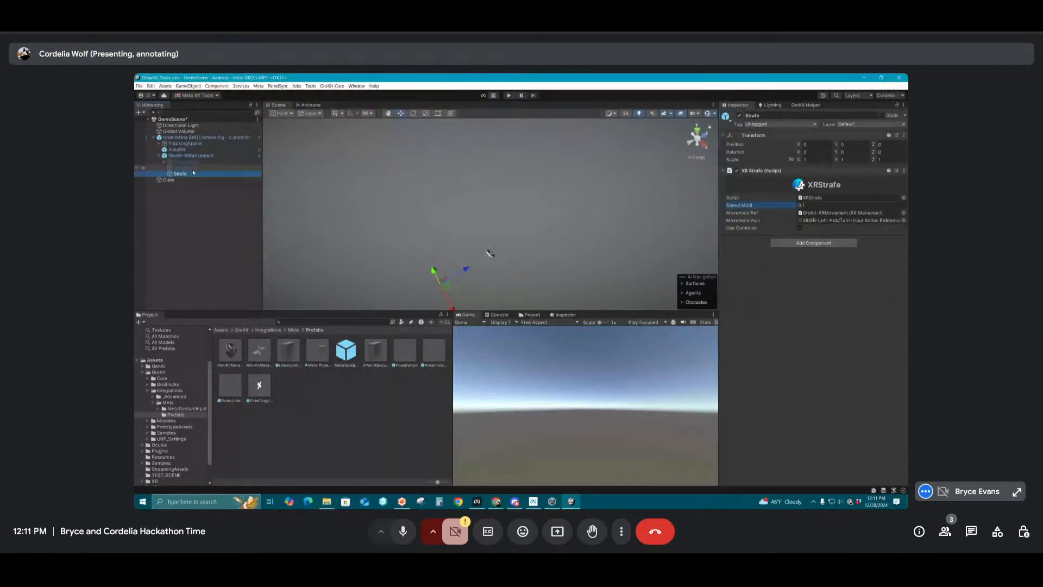
{"action": "left_click", "coordinate": [188, 160]}
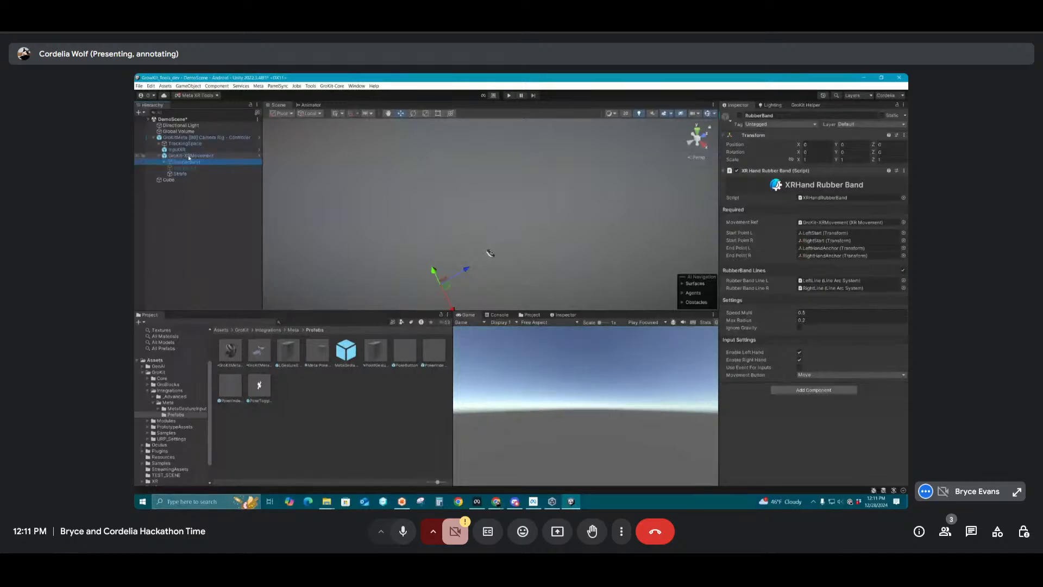
{"action": "left_click", "coordinate": [189, 156]}
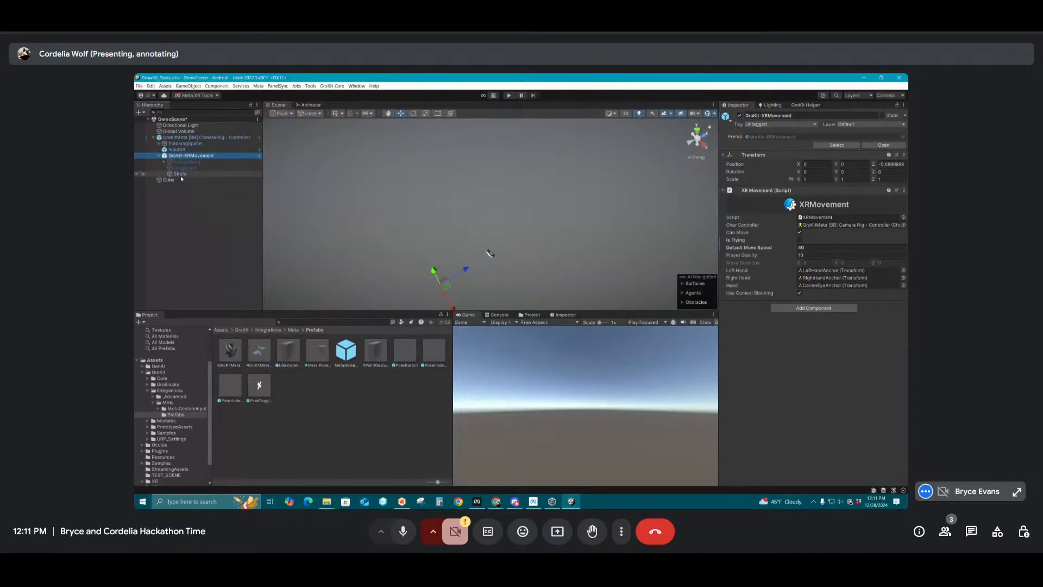
{"action": "left_click", "coordinate": [158, 156]}
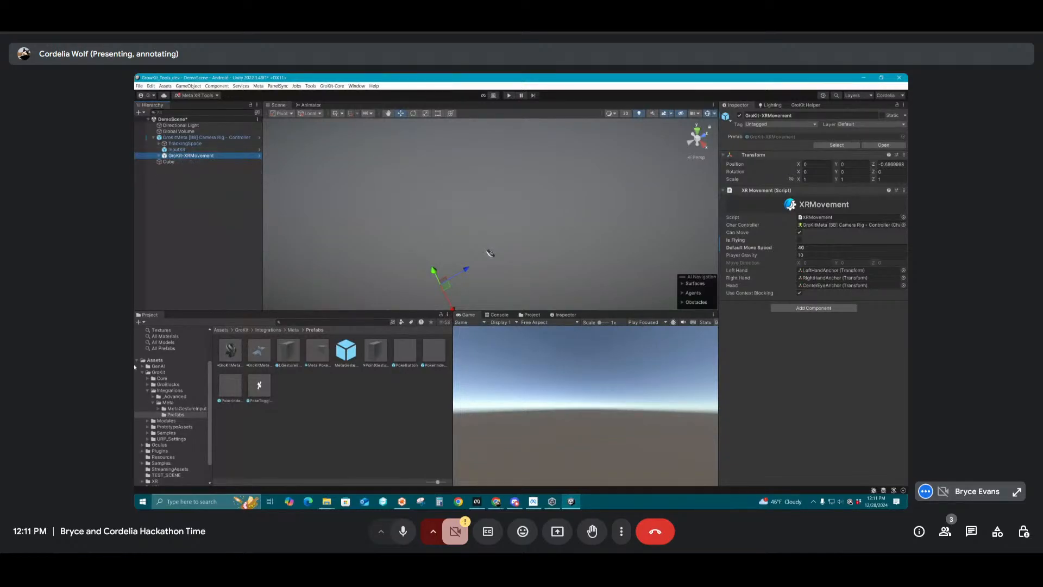
{"action": "left_click", "coordinate": [284, 405]}
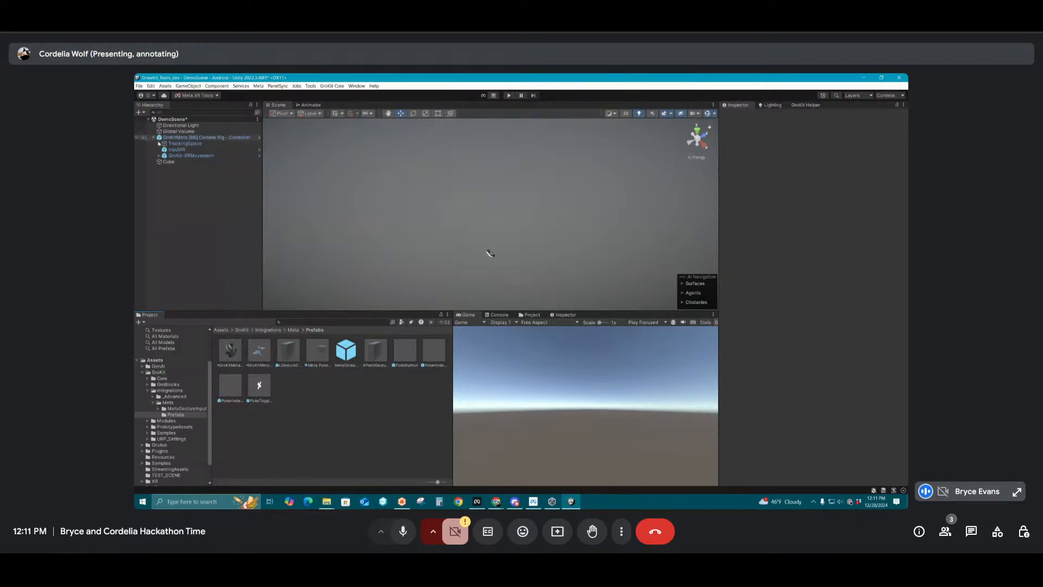
Review the XR Movement script settings on GroKit-XRMovement, especially its Default Move Speed
{"action": "left_click", "coordinate": [178, 157]}
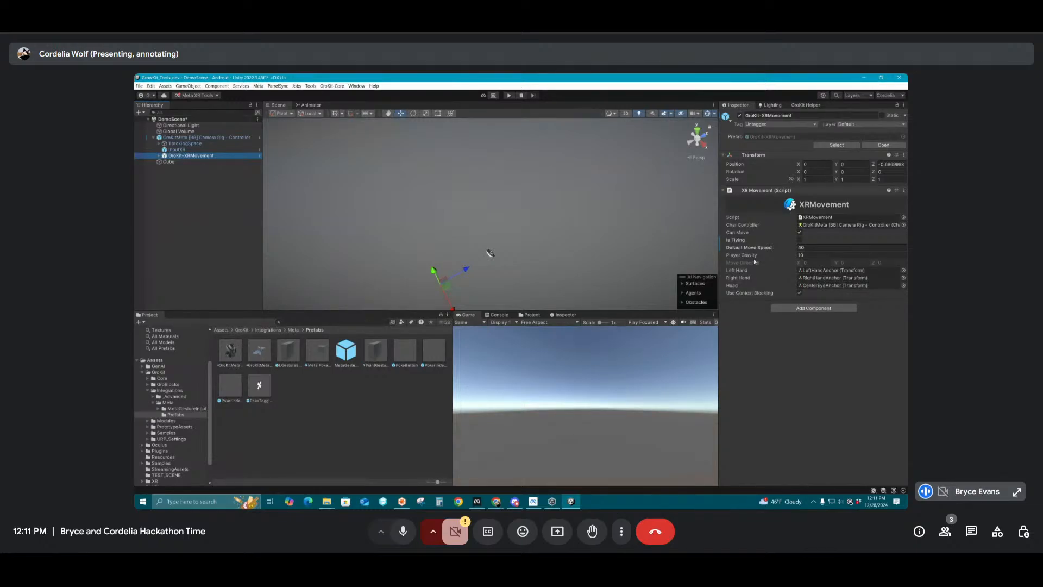
{"action": "left_click", "coordinate": [810, 248]}
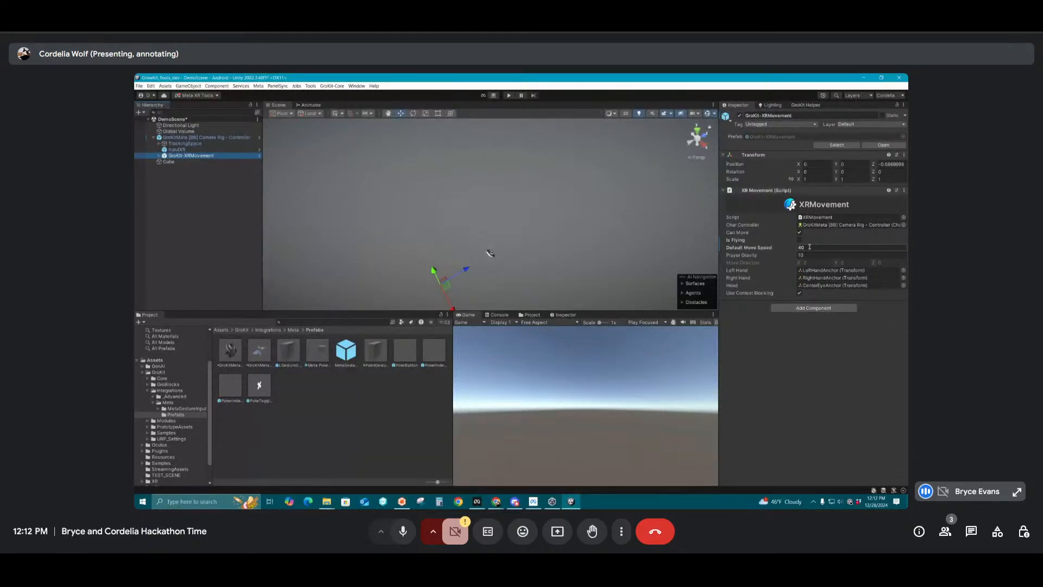
{"action": "key", "text": "Return"}
Deactivate the Strafe object under GroKit-XRMovement and activate the RubberBand object instead
{"action": "left_click", "coordinate": [158, 156]}
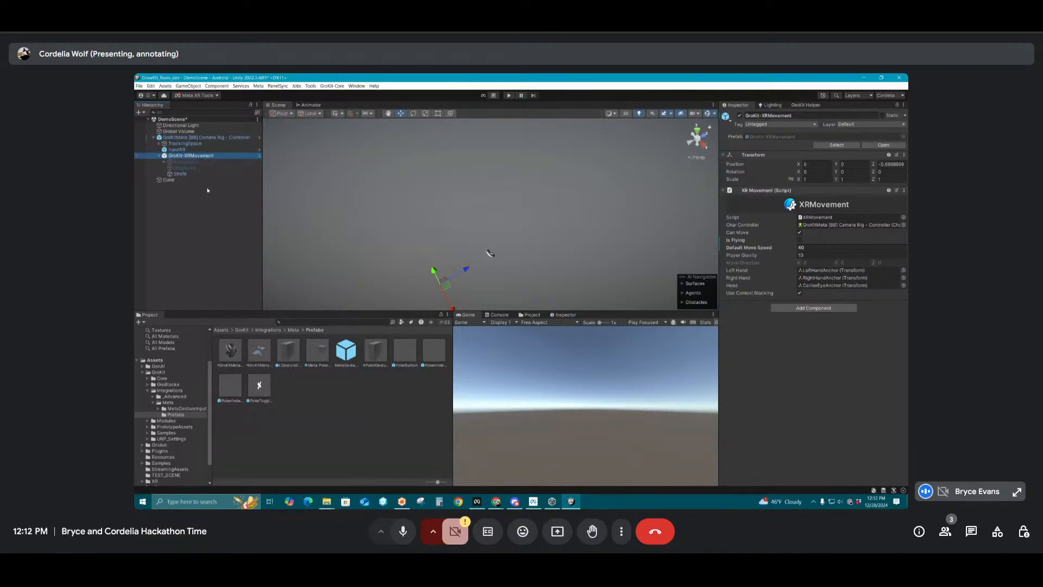
{"action": "left_click", "coordinate": [186, 163]}
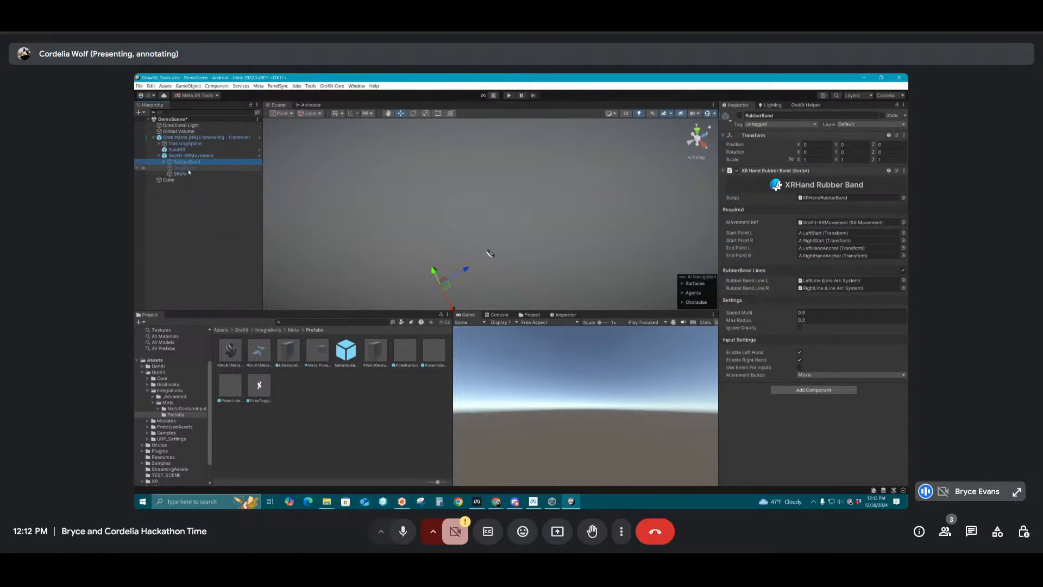
{"action": "left_click", "coordinate": [163, 174]}
{"action": "left_click", "coordinate": [739, 115]}
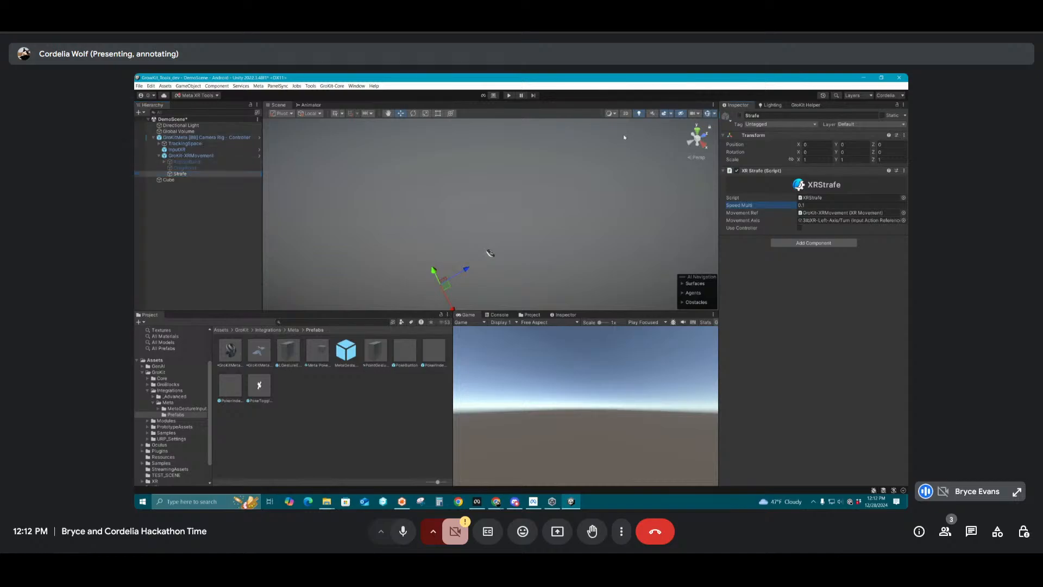
{"action": "left_click", "coordinate": [193, 161]}
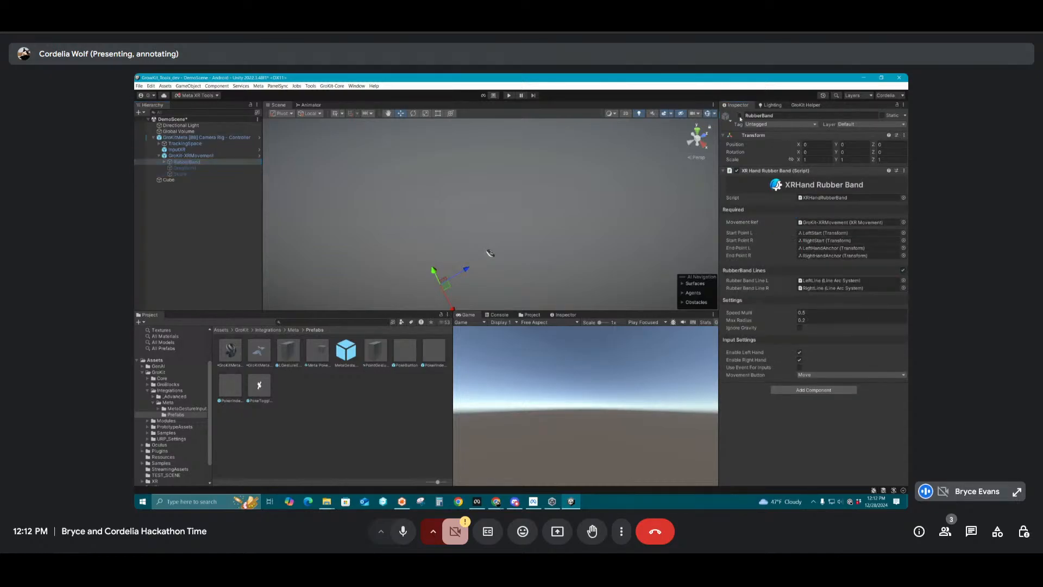
{"action": "left_click", "coordinate": [739, 115]}
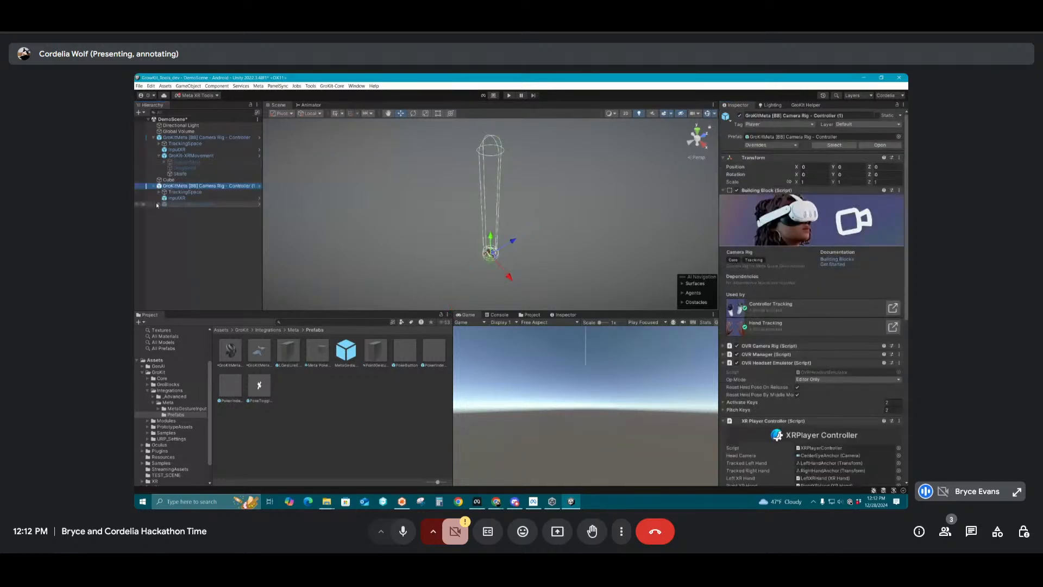
Inspect the movement objects of the second camera rig and delete that rig from the scene
{"action": "left_click", "coordinate": [158, 204]}
{"action": "left_click", "coordinate": [186, 210]}
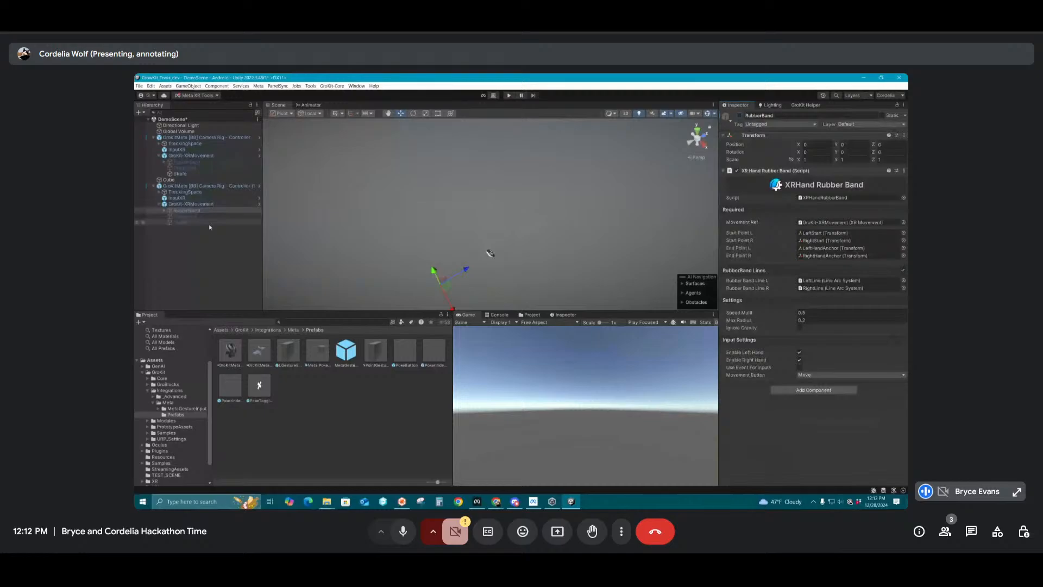
{"action": "left_click", "coordinate": [181, 207]}
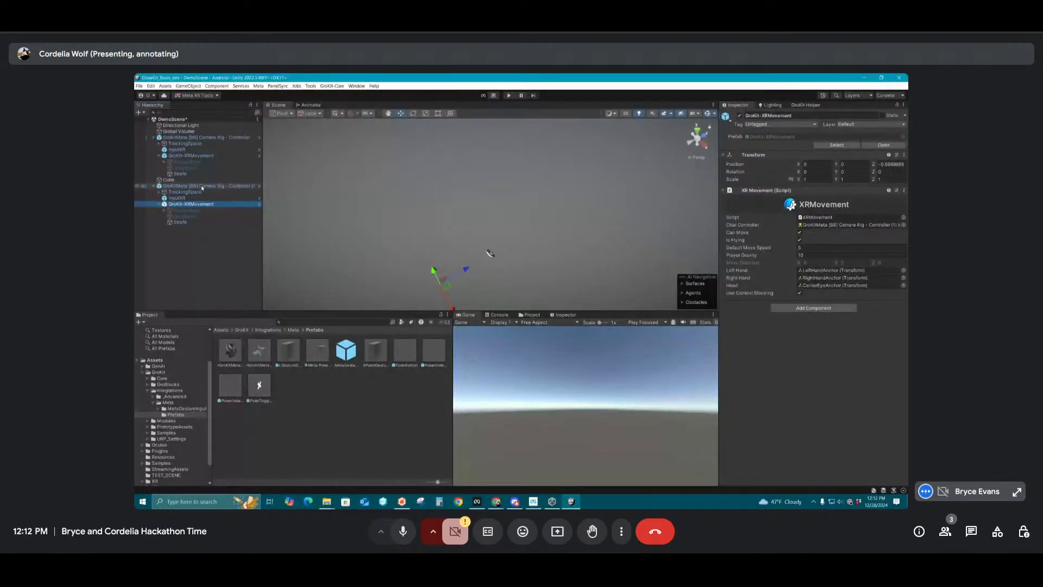
{"action": "left_click", "coordinate": [202, 186]}
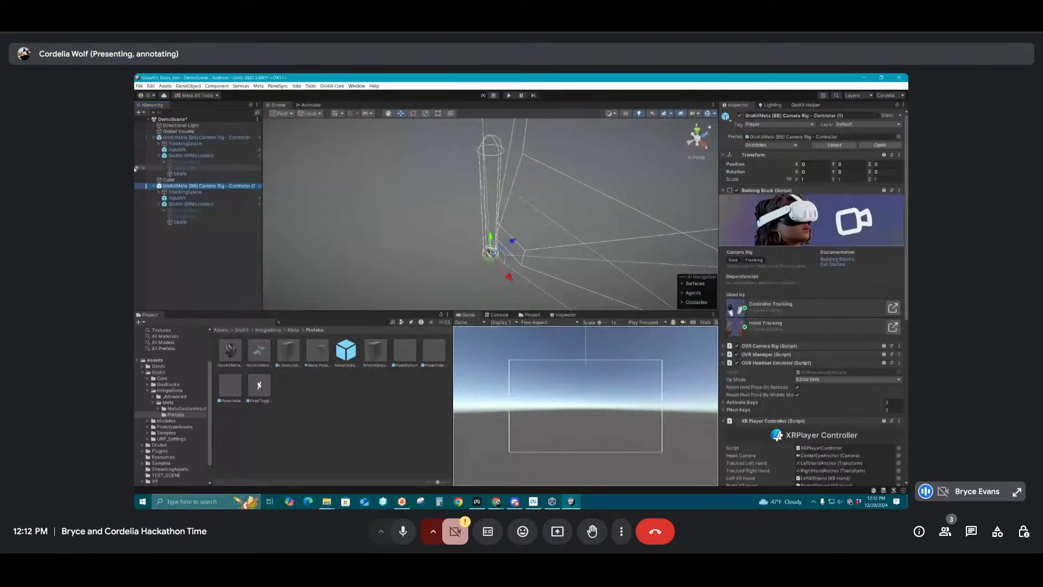
{"action": "key", "text": "Delete"}
{"action": "left_click", "coordinate": [181, 174]}
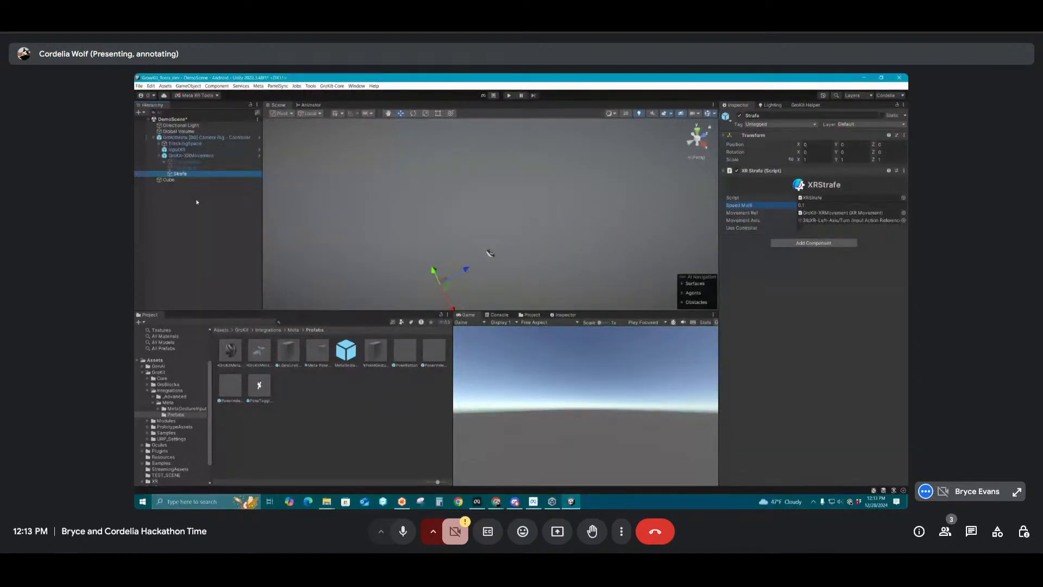
{"action": "left_click", "coordinate": [159, 156]}
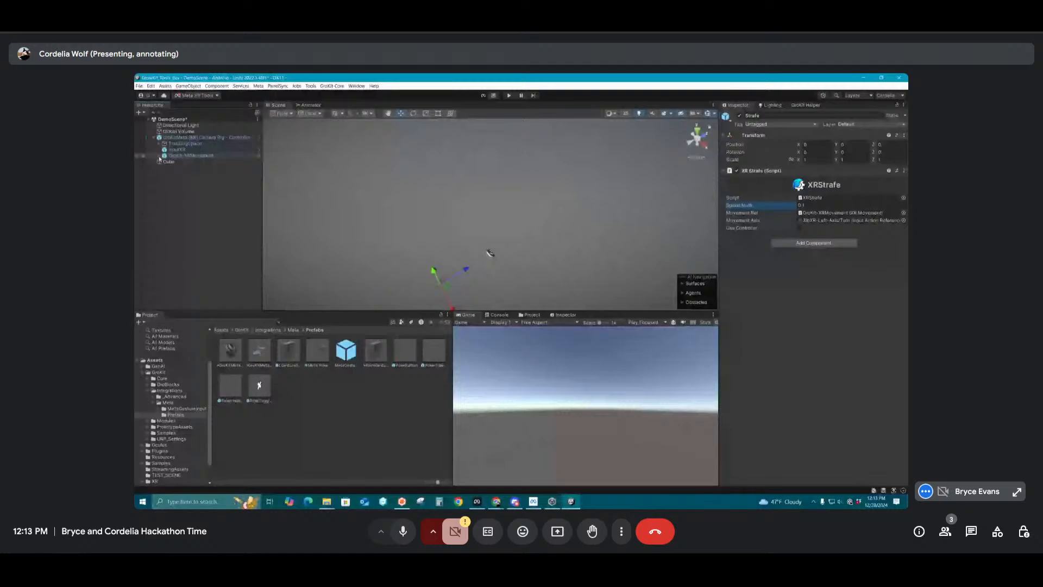
Add the Multi Purpose Room environment from the GroBlocks library to the scene and close the library
{"action": "double_click", "coordinate": [186, 137]}
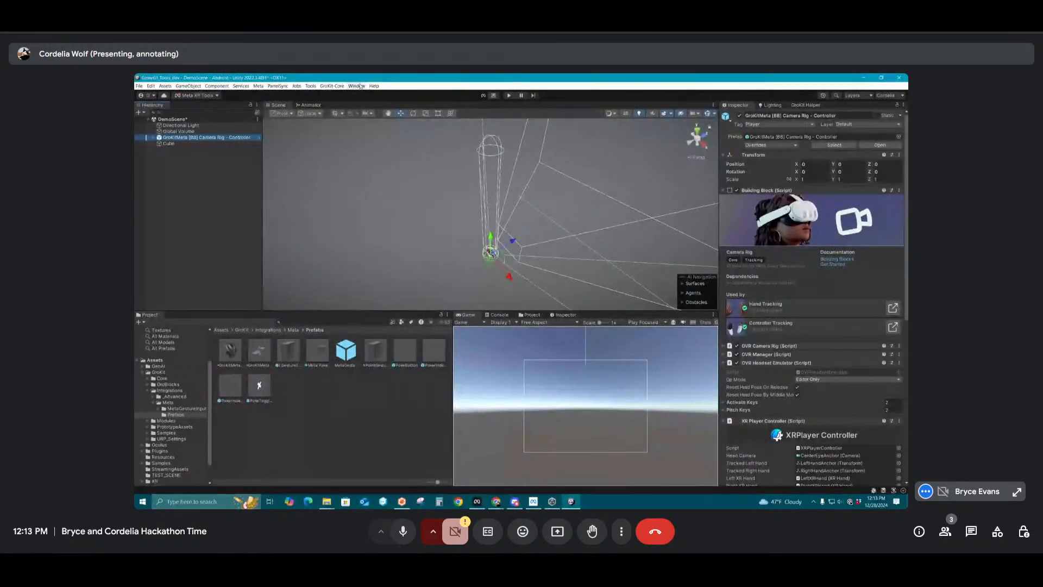
{"action": "left_click", "coordinate": [332, 86]}
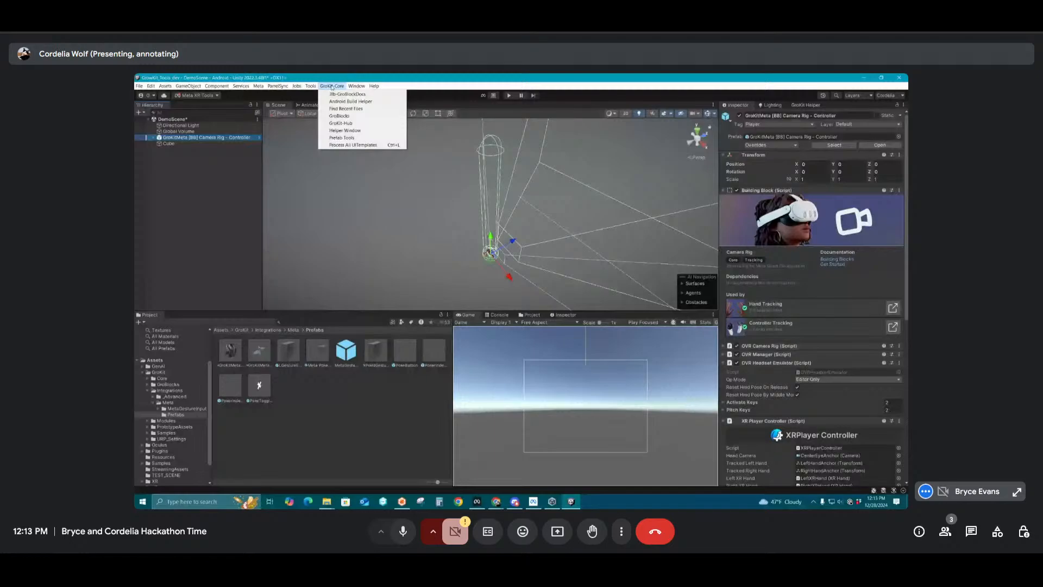
{"action": "left_click", "coordinate": [339, 115]}
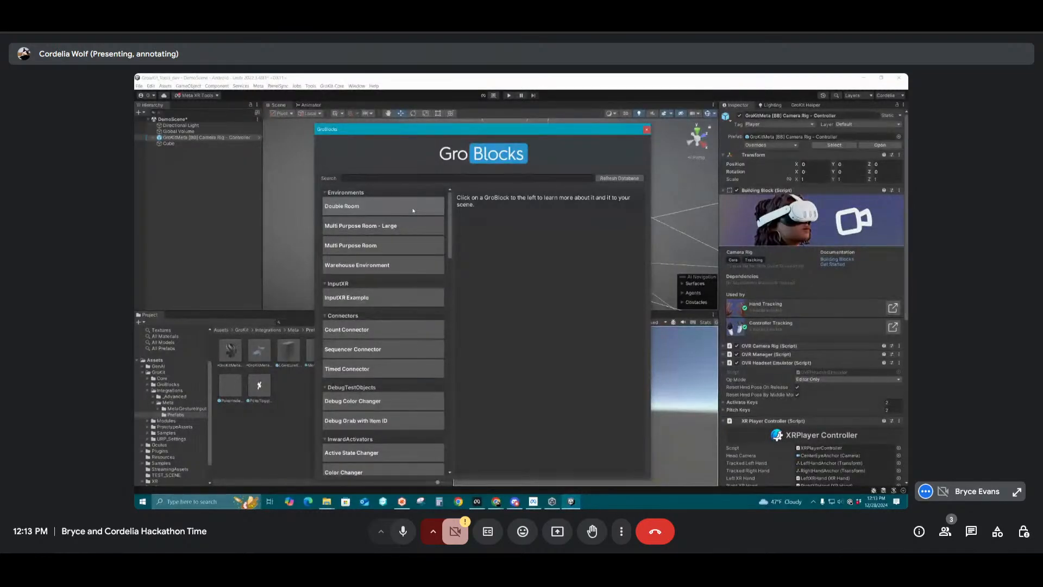
{"action": "left_click", "coordinate": [389, 246]}
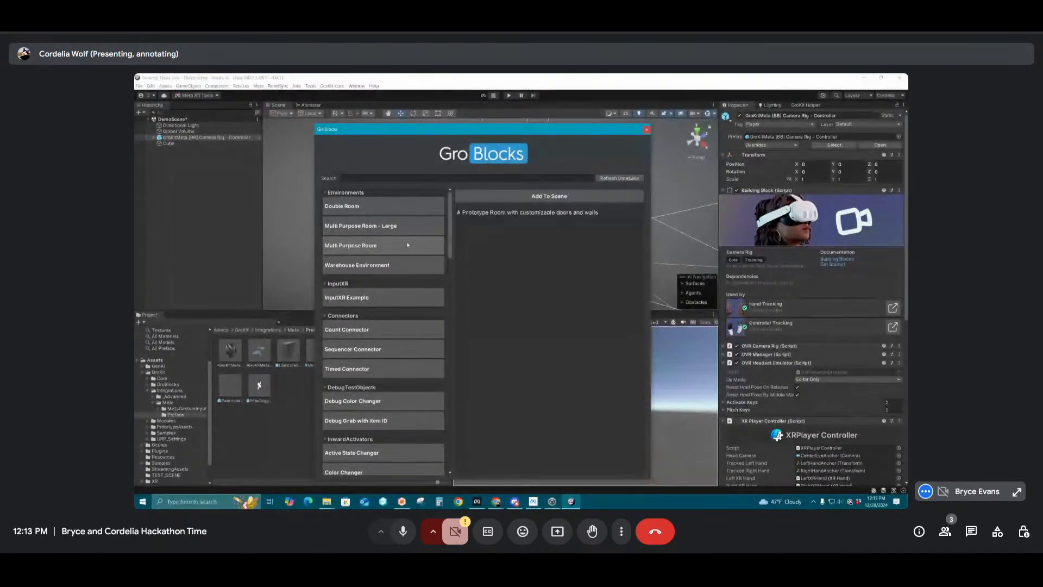
{"action": "left_click", "coordinate": [541, 197]}
{"action": "left_click", "coordinate": [646, 129]}
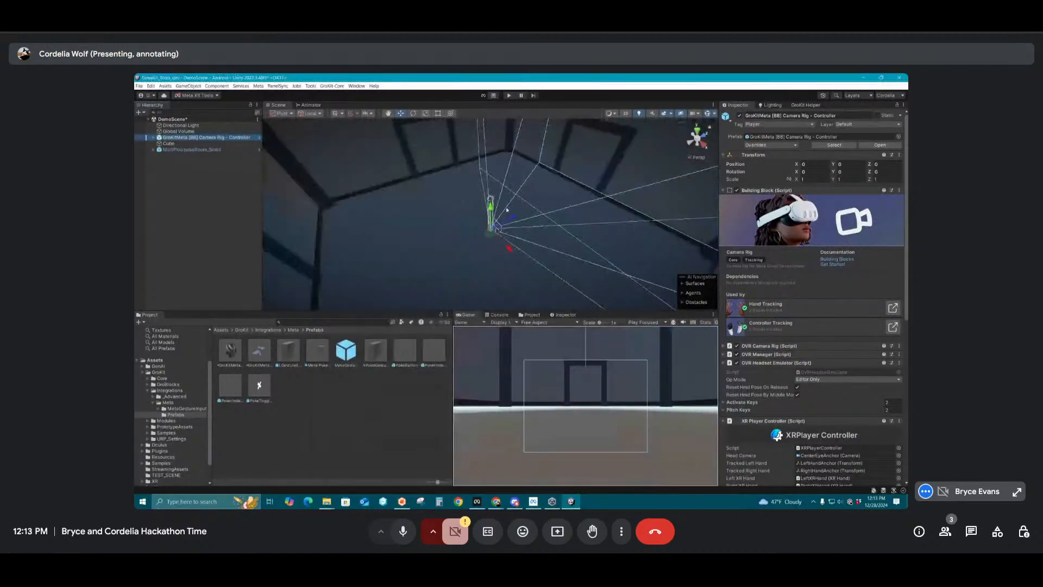
Deactivate the Ceiling object of the multi-purpose room so its interior can be viewed from above
{"action": "left_click_drag", "start_coordinate": [517, 184], "coordinate": [462, 198], "text": "alt"}
{"action": "scroll", "coordinate": [536, 202], "scroll_direction": "down", "scroll_amount": 5}
{"action": "scroll", "coordinate": [463, 199], "scroll_direction": "up", "scroll_amount": 5}
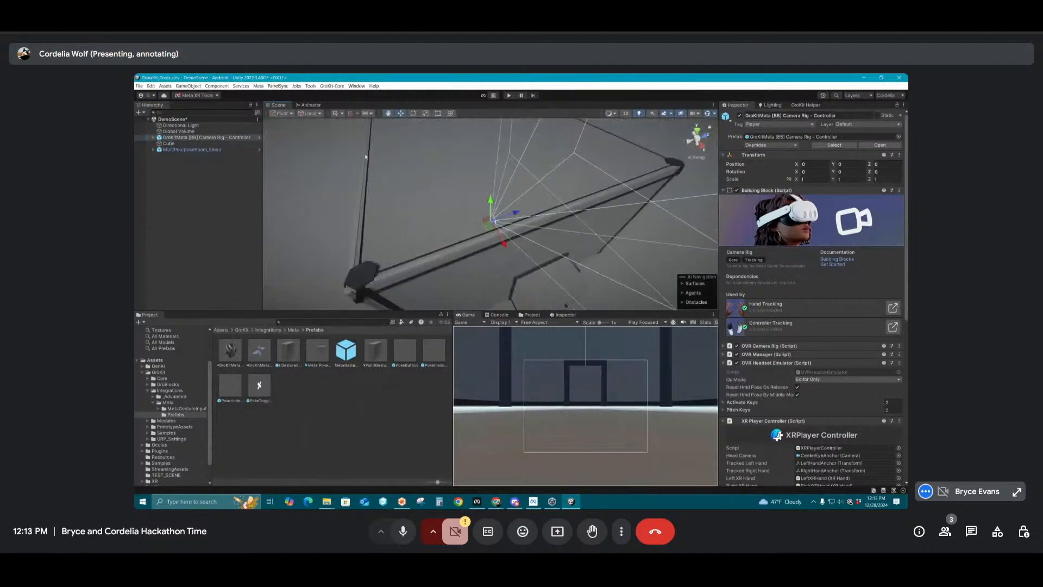
{"action": "left_click_drag", "start_coordinate": [463, 147], "coordinate": [420, 175], "text": "alt"}
{"action": "left_click", "coordinate": [430, 189]}
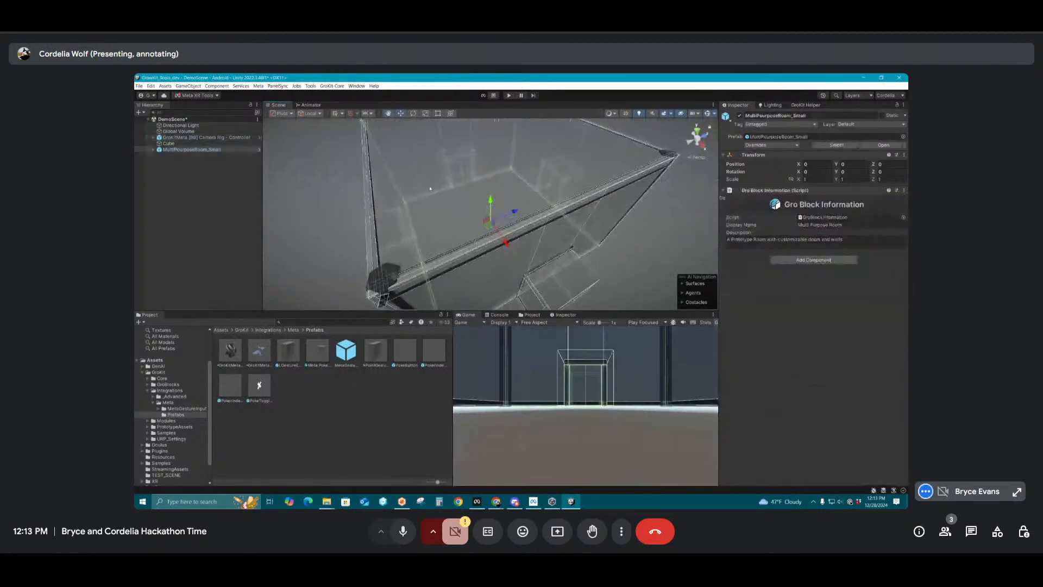
{"action": "left_click", "coordinate": [429, 188]}
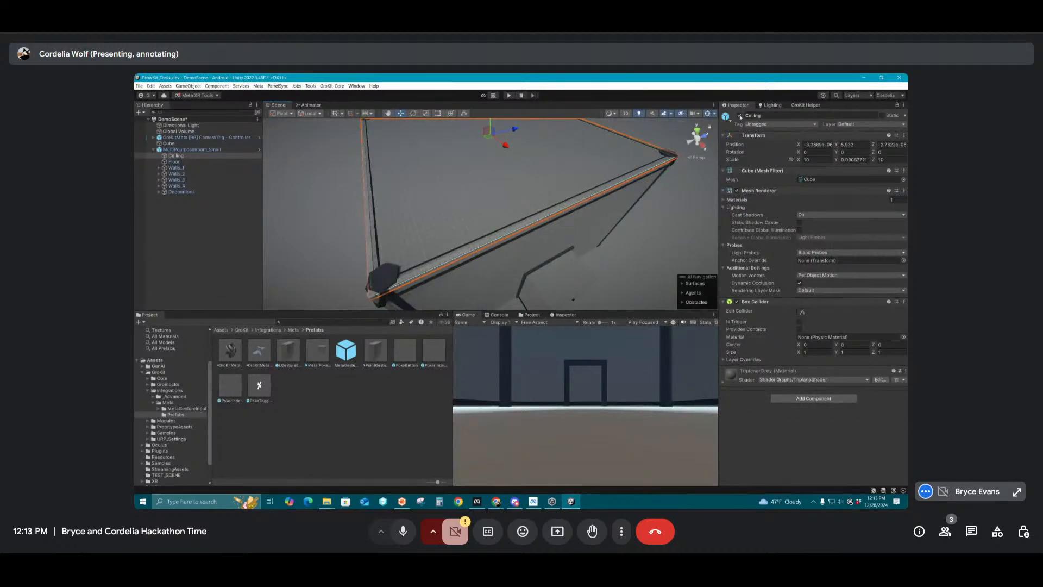
{"action": "left_click", "coordinate": [740, 116]}
{"action": "left_click_drag", "start_coordinate": [521, 222], "coordinate": [468, 212], "text": "alt"}
{"action": "middle_click_drag", "start_coordinate": [468, 212], "coordinate": [486, 184]}
{"action": "left_click_drag", "start_coordinate": [486, 184], "coordinate": [491, 228], "text": "alt"}
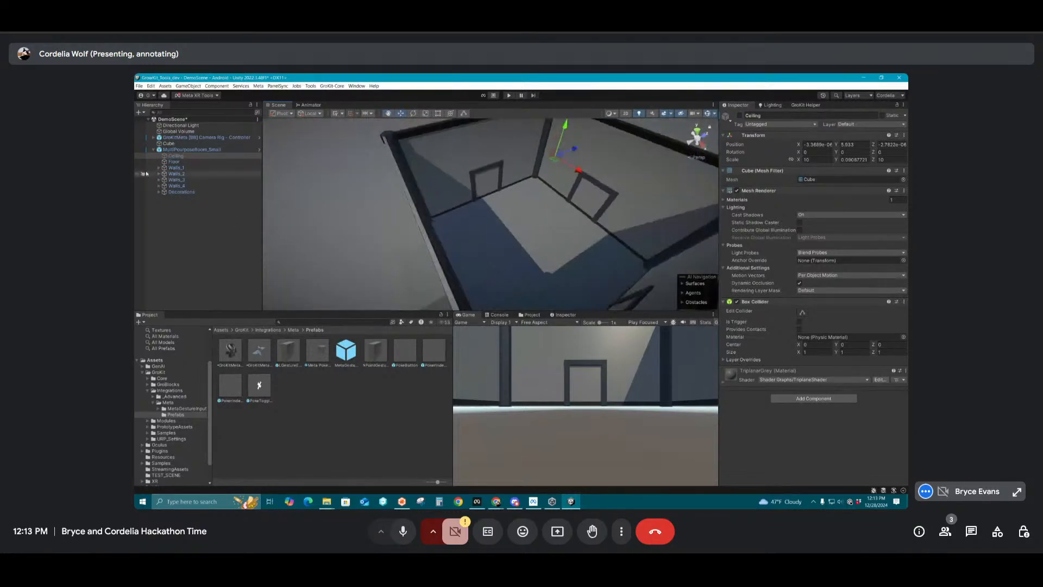
Expand Walls_1 through Walls_4 of the multi-purpose room to list the DoorWall, SolidWall and Hallway variants of each
{"action": "left_click", "coordinate": [158, 168]}
{"action": "left_click", "coordinate": [158, 192]}
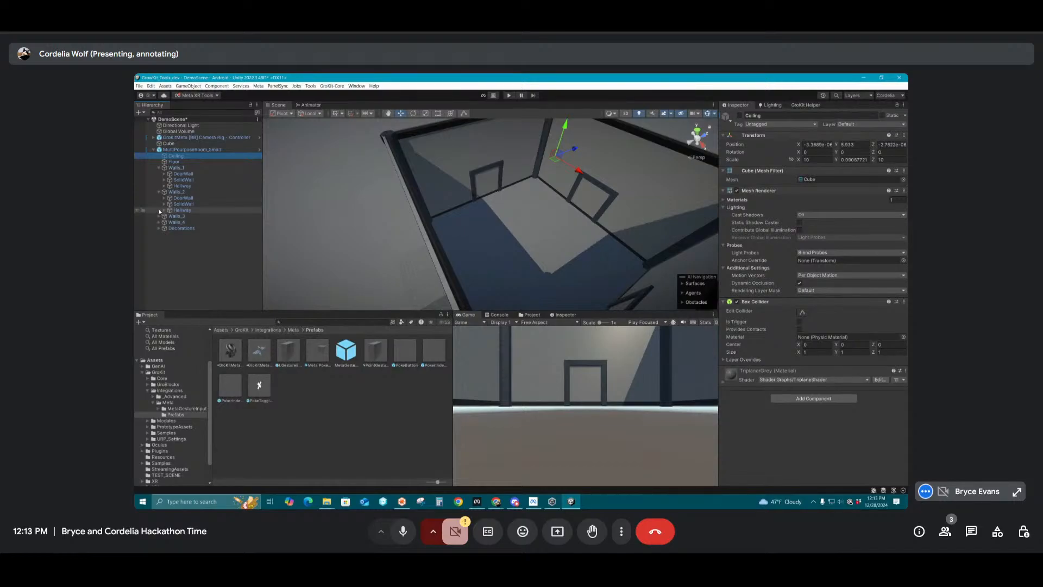
{"action": "left_click", "coordinate": [158, 217]}
{"action": "left_click", "coordinate": [160, 240]}
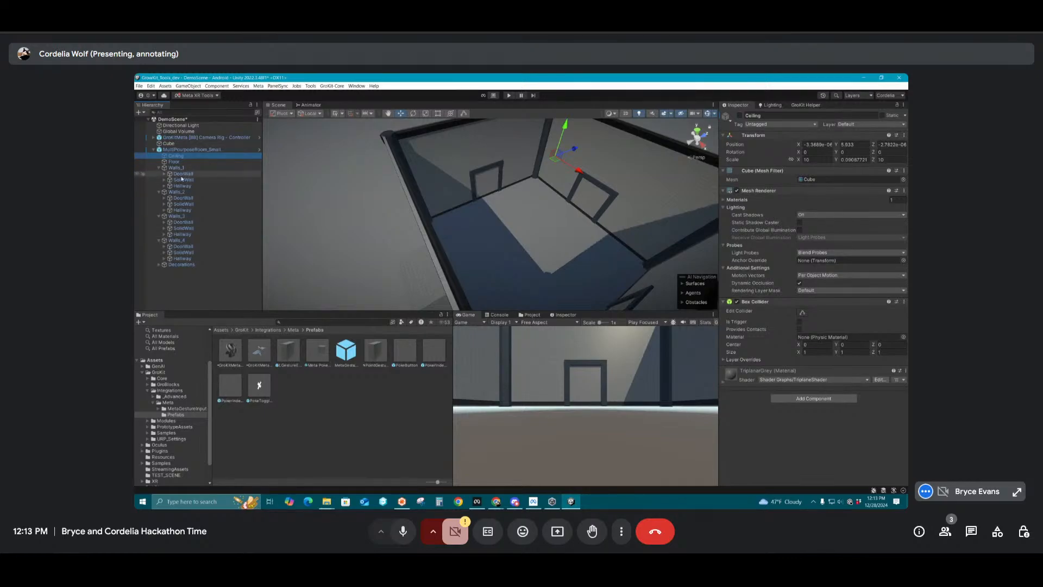
Inspect the DoorTrigger and the alternative door types, including Door Slide Horizontal and Door Rotate, inside the DoorWall of Walls_1
{"action": "left_click", "coordinate": [183, 174]}
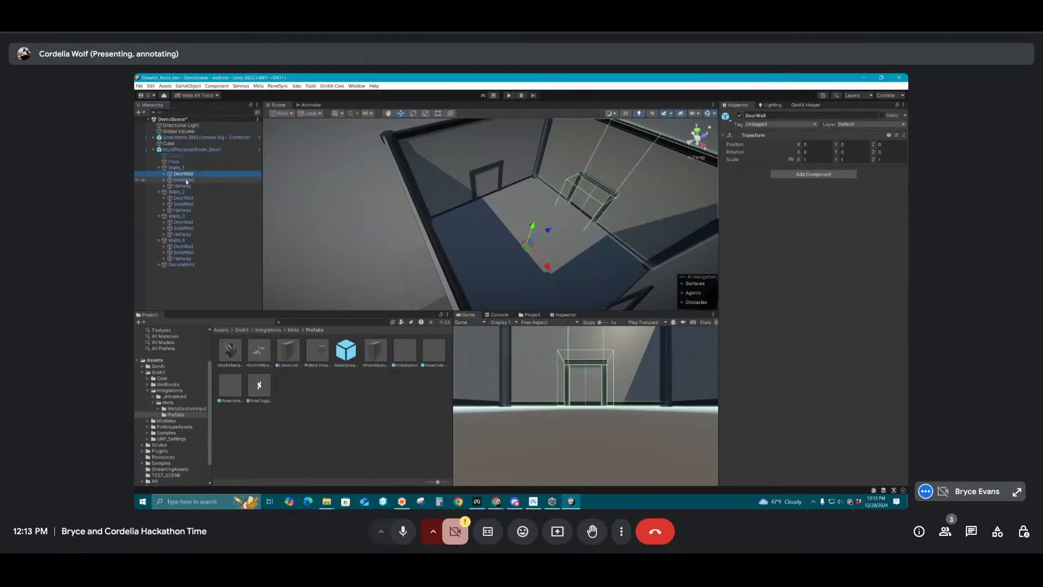
{"action": "key", "text": "Right"}
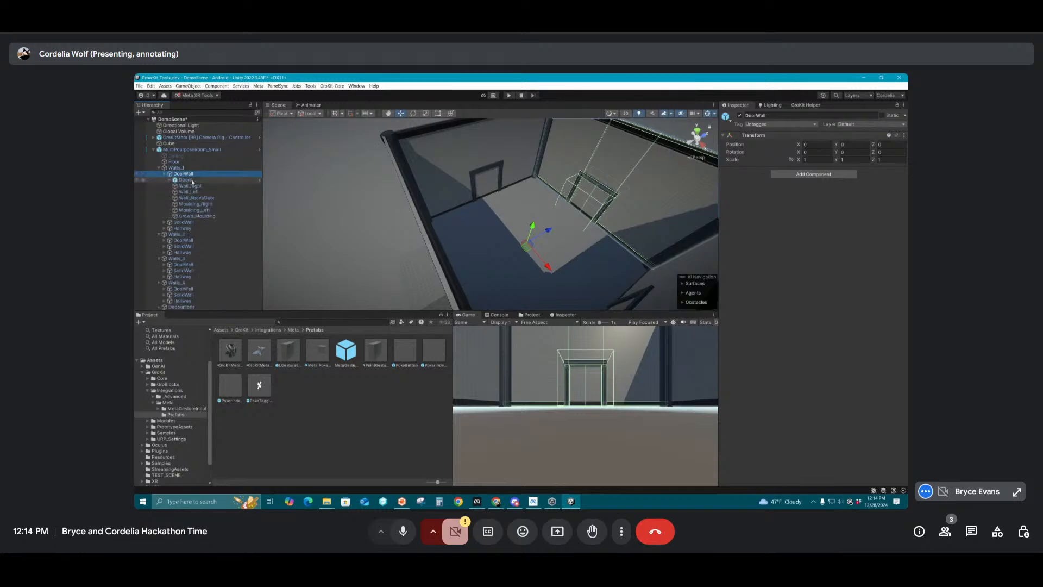
{"action": "left_click", "coordinate": [169, 181]}
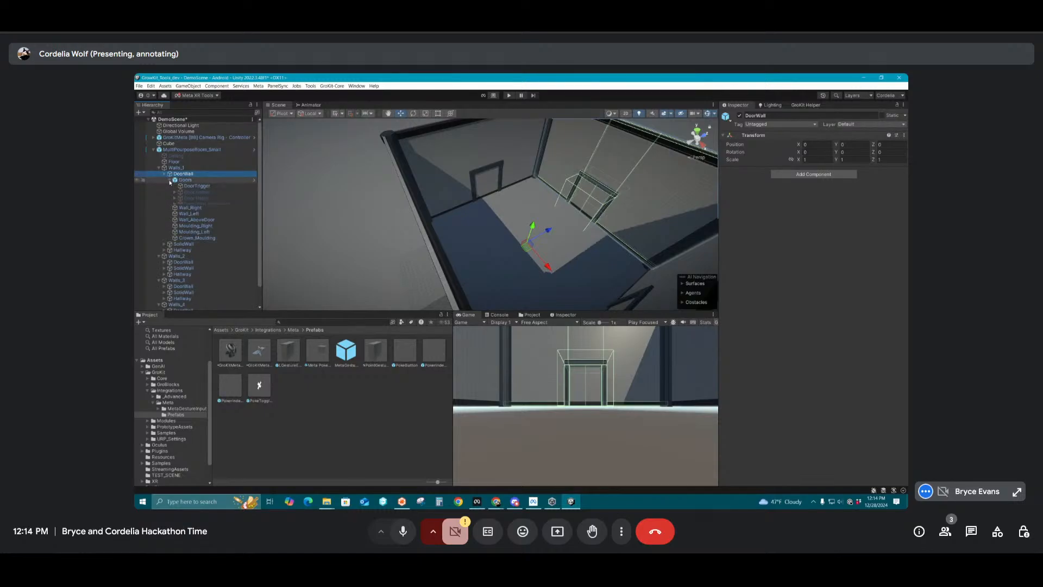
{"action": "left_click", "coordinate": [197, 186]}
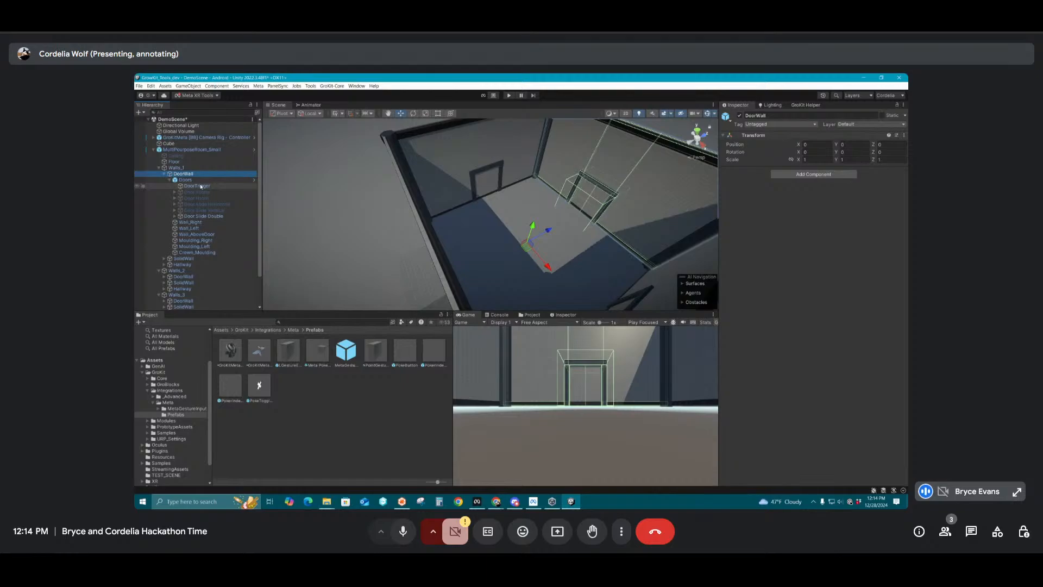
{"action": "left_click", "coordinate": [198, 216]}
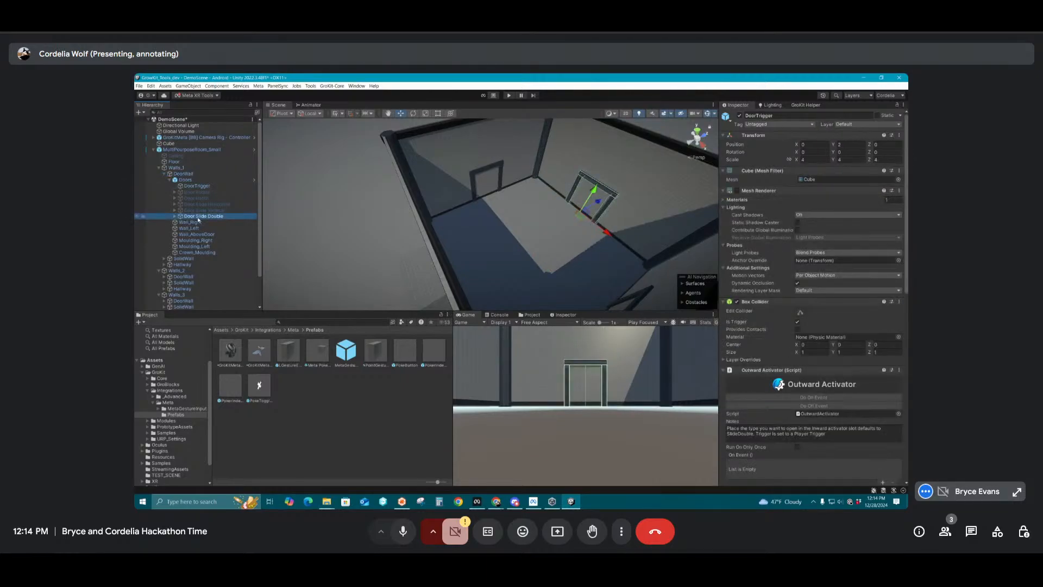
{"action": "left_click", "coordinate": [202, 204]}
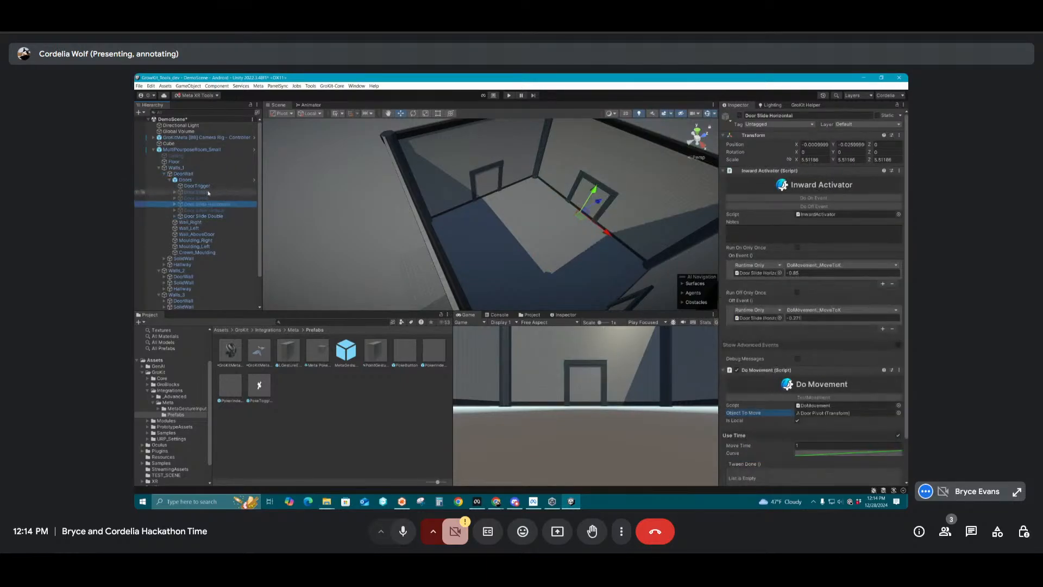
{"action": "left_click", "coordinate": [208, 192]}
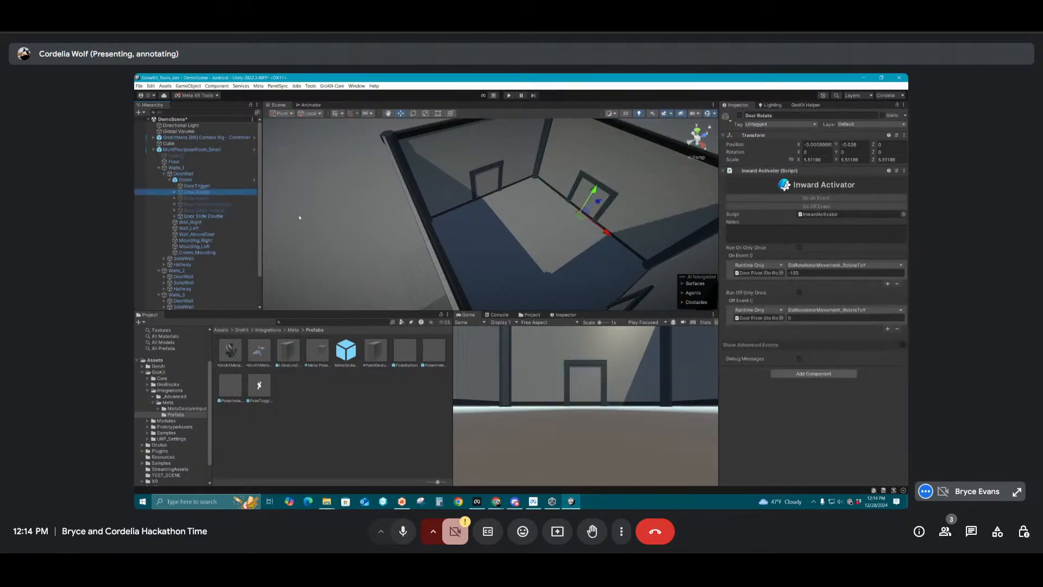
{"action": "left_click", "coordinate": [171, 179]}
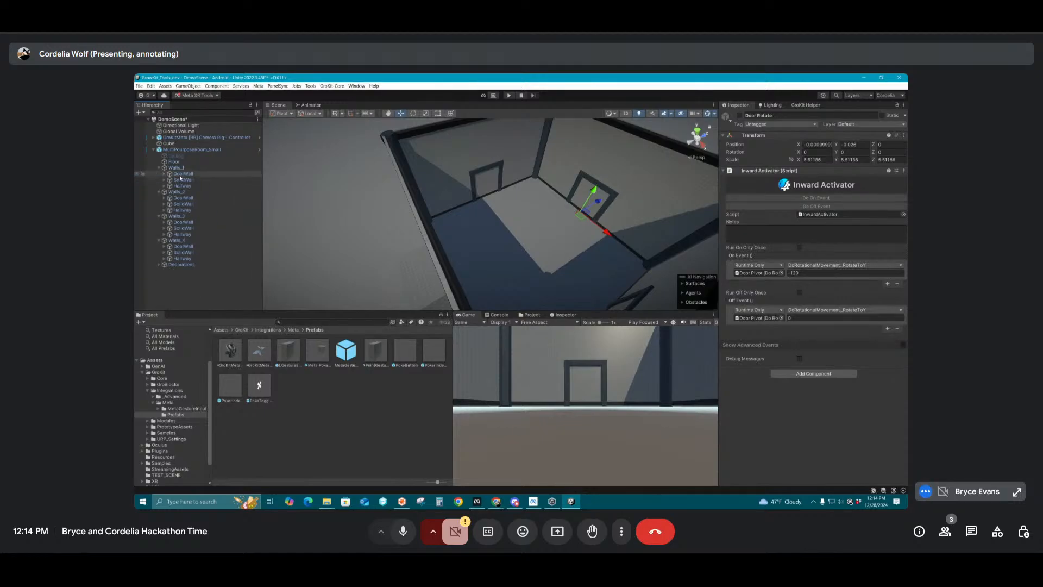
Compare the SolidWall and DoorWall variants of Walls_1 and deactivate its SolidWall
{"action": "left_click", "coordinate": [184, 180]}
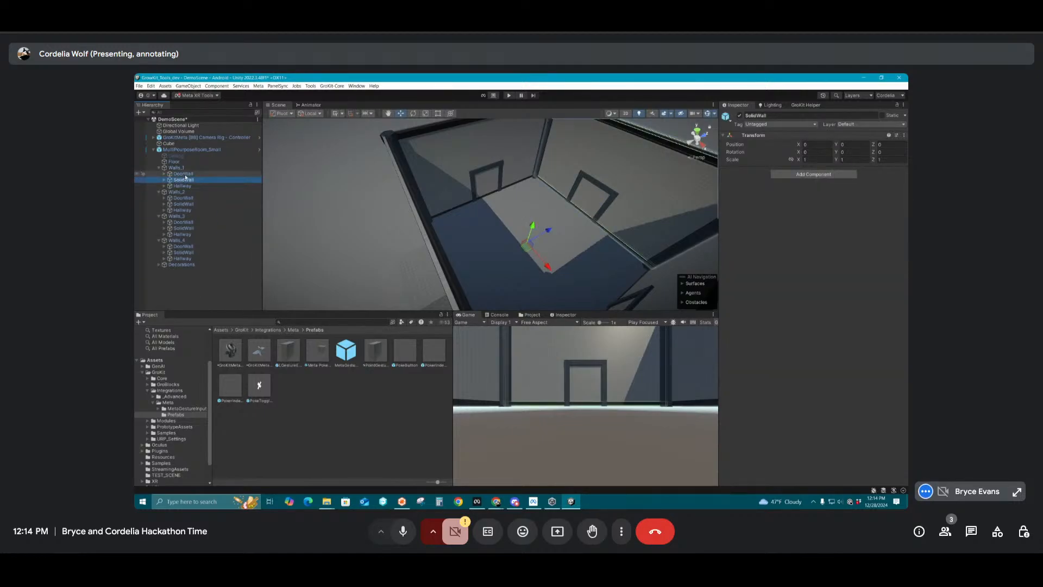
{"action": "left_click", "coordinate": [184, 174]}
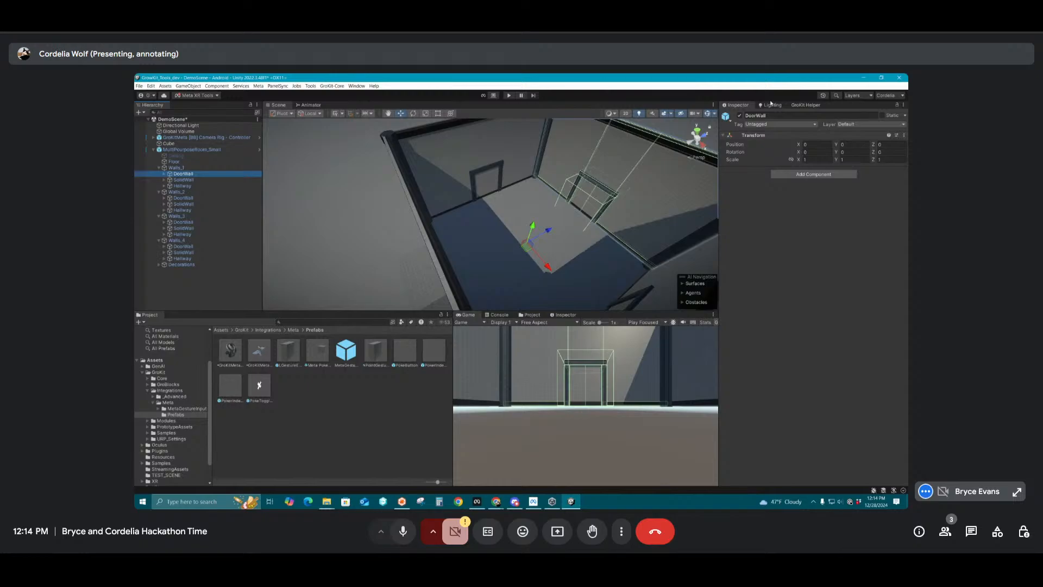
{"action": "left_click_drag", "start_coordinate": [493, 202], "coordinate": [601, 190], "text": "alt"}
{"action": "middle_click_drag", "start_coordinate": [601, 190], "coordinate": [507, 198]}
{"action": "left_click_drag", "start_coordinate": [478, 200], "coordinate": [502, 201], "text": "alt"}
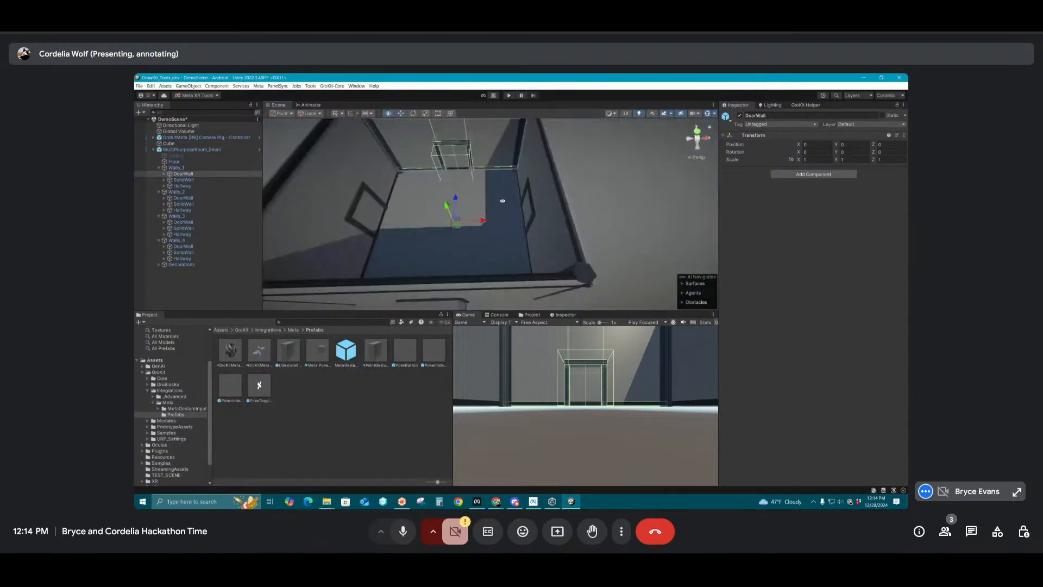
{"action": "middle_click_drag", "start_coordinate": [502, 201], "coordinate": [555, 211]}
{"action": "left_click", "coordinate": [186, 186]}
{"action": "left_click", "coordinate": [185, 180]}
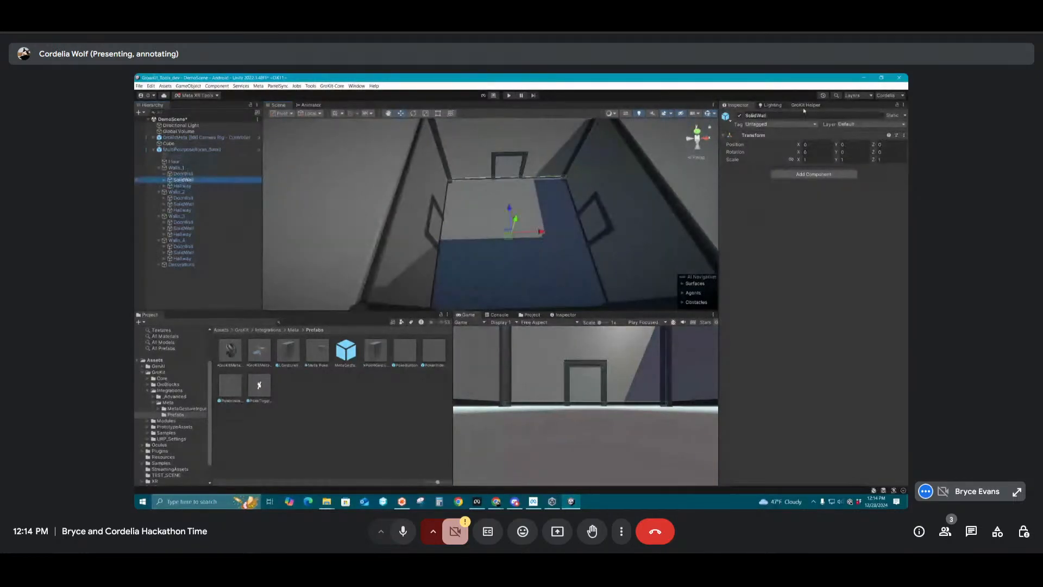
{"action": "left_click", "coordinate": [739, 116]}
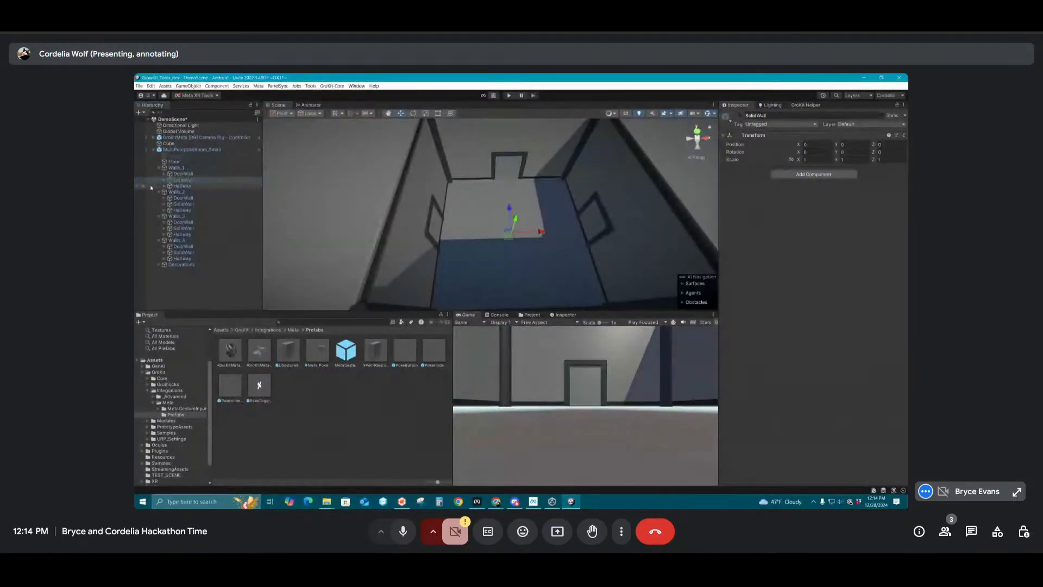
Deactivate the DoorWall objects of Walls_2, Walls_3 and Walls_4 together and check the room from several angles
{"action": "left_click", "coordinate": [188, 204]}
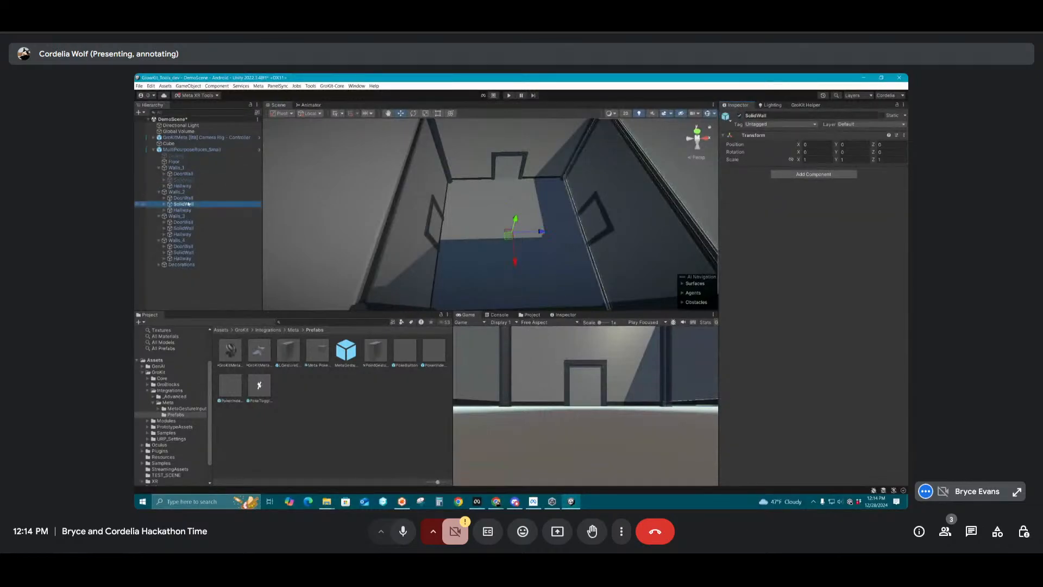
{"action": "left_click", "coordinate": [183, 198]}
{"action": "left_click", "coordinate": [183, 222], "text": "ctrl"}
{"action": "left_click", "coordinate": [183, 246], "text": "ctrl"}
{"action": "left_click", "coordinate": [739, 116]}
{"action": "left_click_drag", "start_coordinate": [462, 280], "coordinate": [546, 254], "text": "alt"}
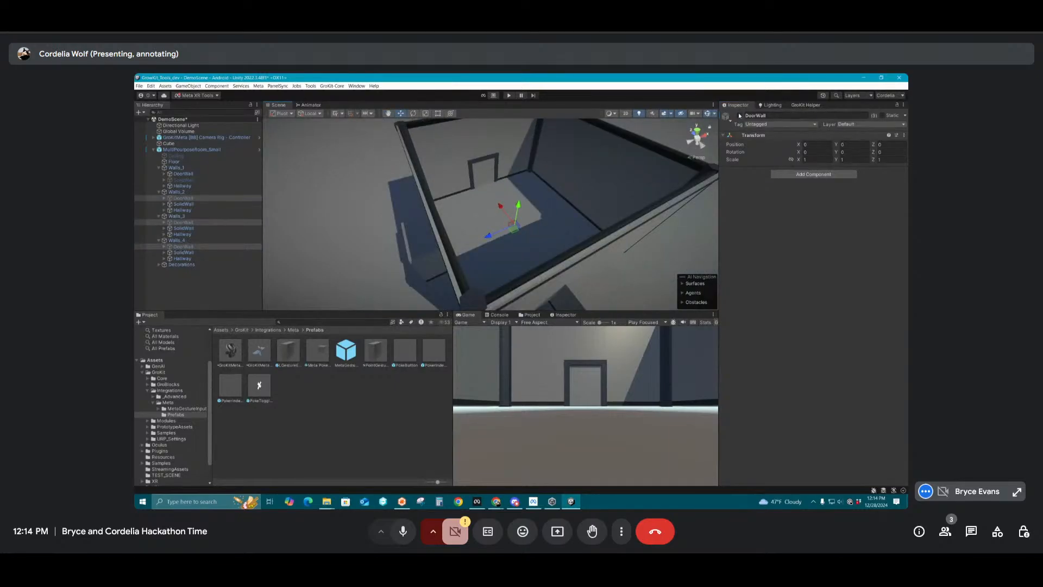
{"action": "left_click_drag", "start_coordinate": [328, 207], "coordinate": [435, 185], "text": "alt"}
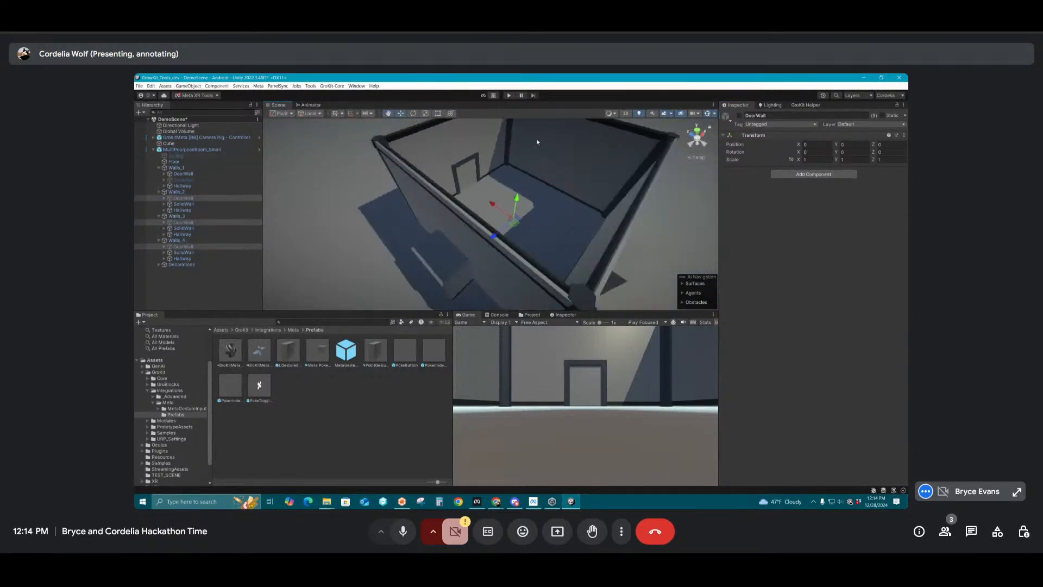
{"action": "left_click_drag", "start_coordinate": [538, 142], "coordinate": [383, 213], "text": "alt"}
{"action": "left_click_drag", "start_coordinate": [559, 215], "coordinate": [528, 216], "text": "alt"}
Raise the camera rig to a Y position of 0.16 and collapse the multi-purpose room's hierarchy
{"action": "left_click", "coordinate": [190, 138]}
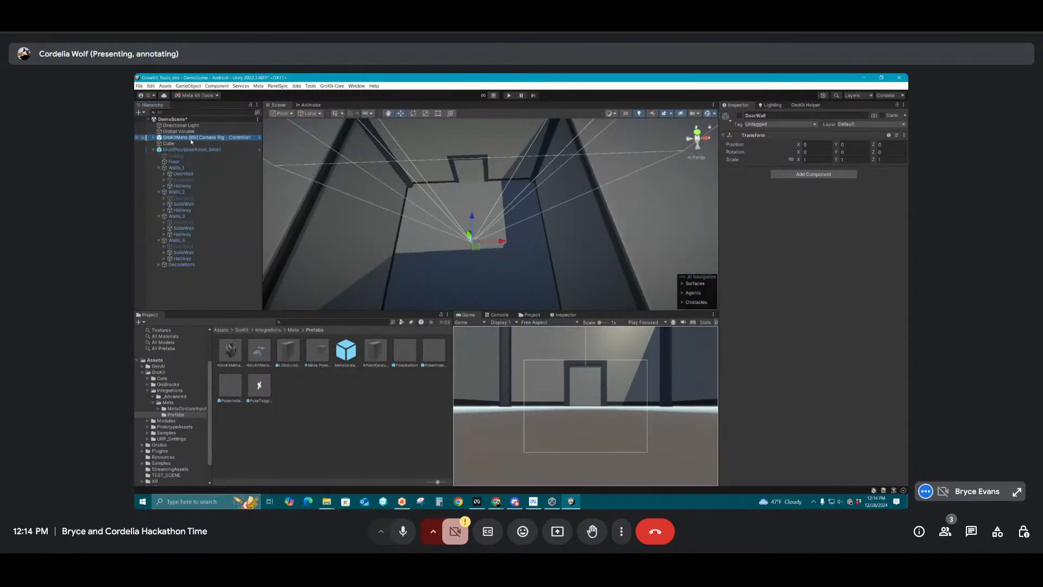
{"action": "left_click_drag", "start_coordinate": [402, 179], "coordinate": [699, 218], "text": "alt"}
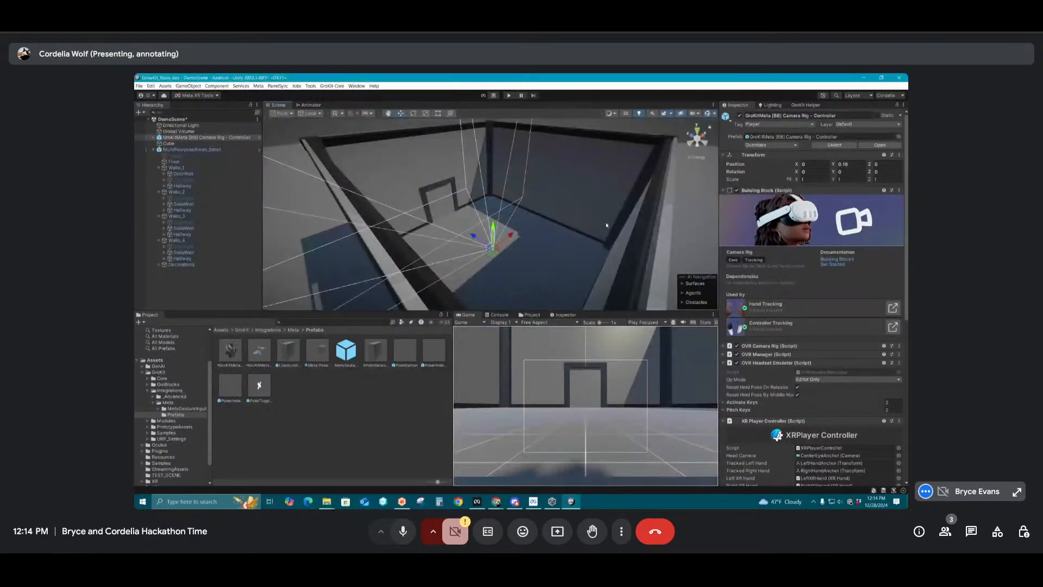
{"action": "left_click", "coordinate": [442, 184]}
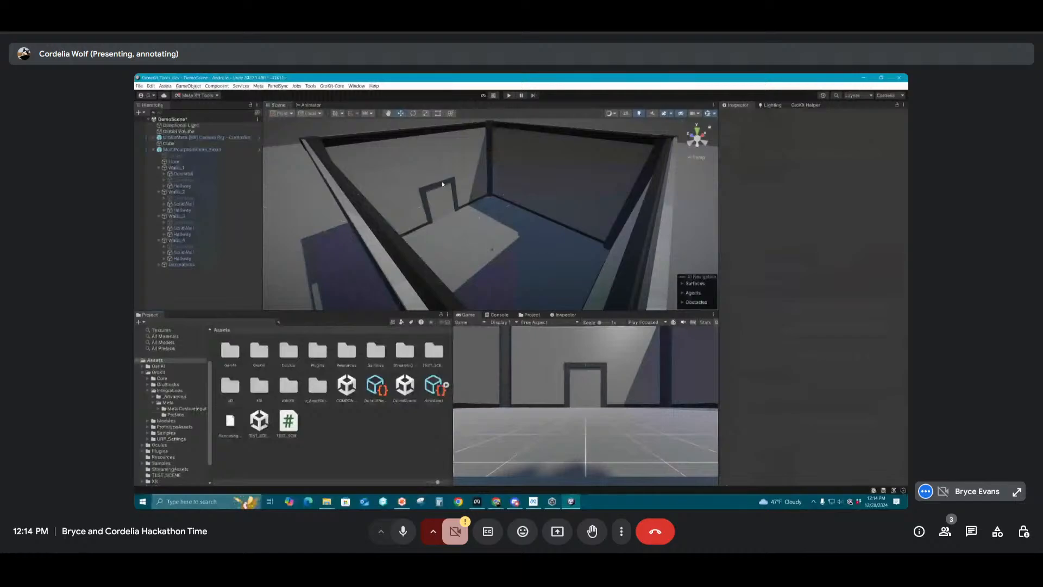
{"action": "left_click", "coordinate": [153, 149]}
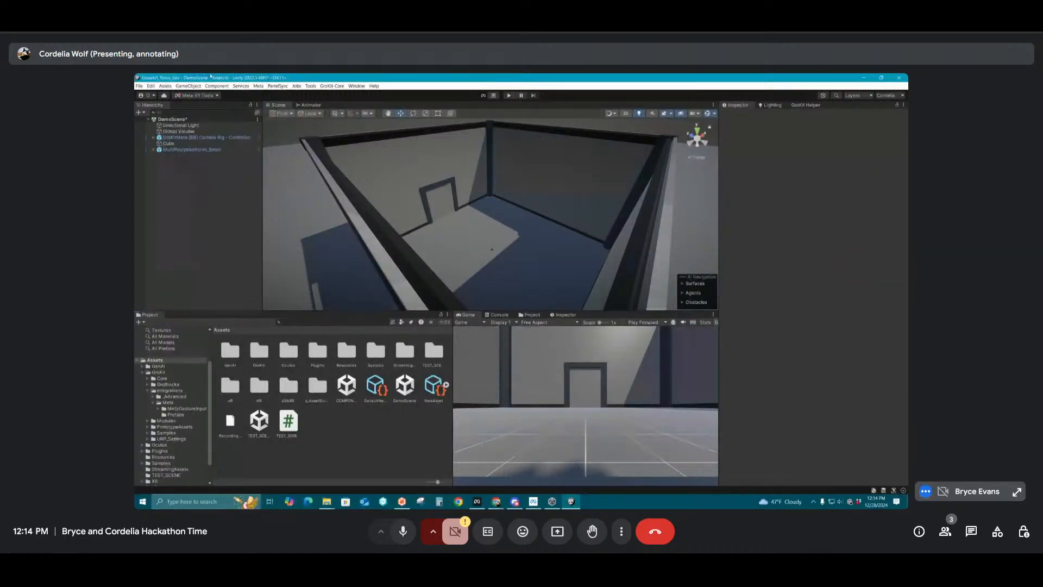
Open the GroBlocks library and browse its categories as far as the XRGrabObjects blocks
{"action": "left_click", "coordinate": [332, 86]}
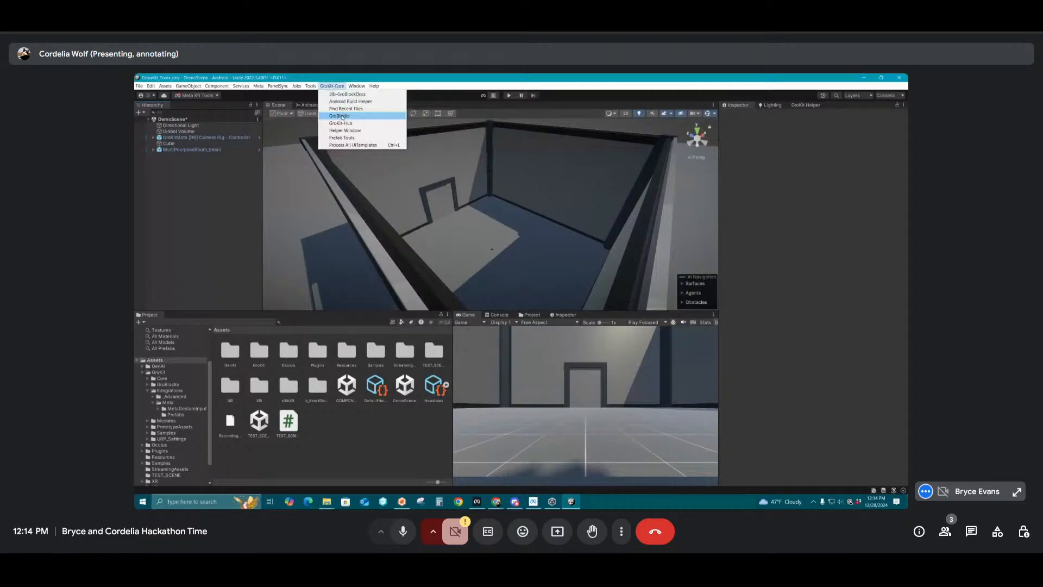
{"action": "left_click", "coordinate": [340, 116]}
{"action": "scroll", "coordinate": [404, 277], "scroll_direction": "down", "scroll_amount": 3}
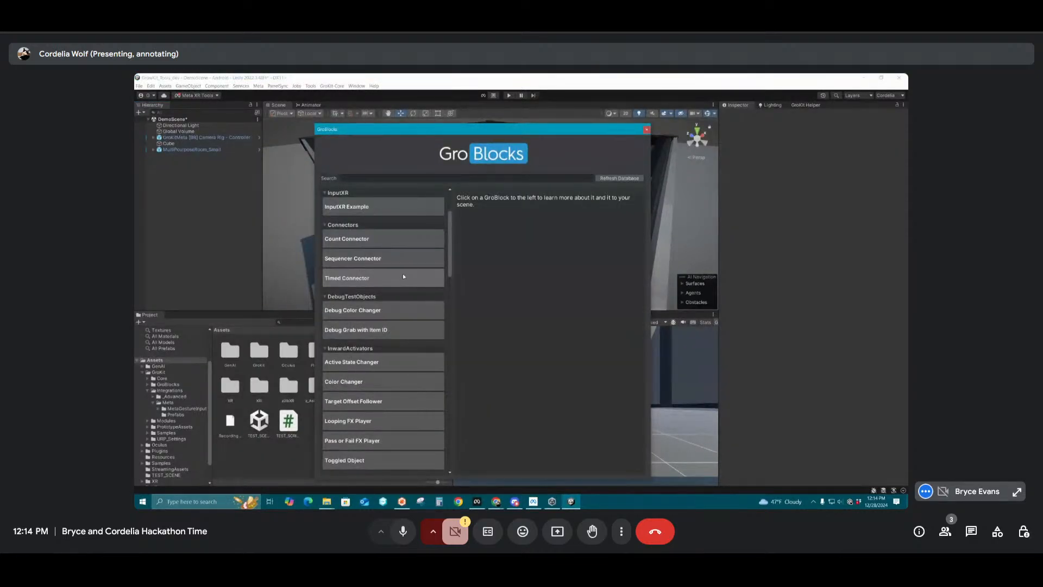
{"action": "scroll", "coordinate": [404, 280], "scroll_direction": "down", "scroll_amount": 9}
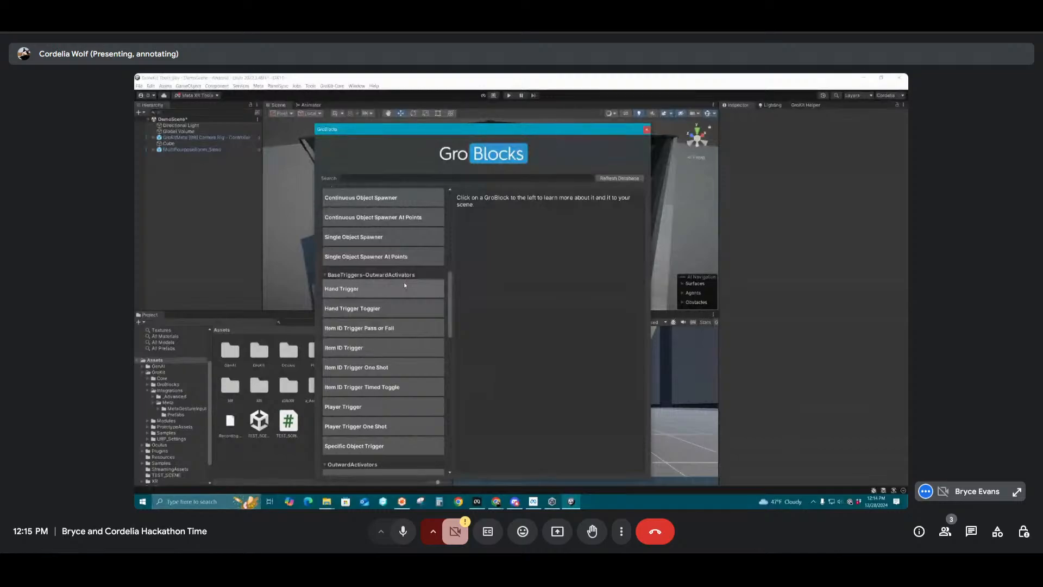
{"action": "scroll", "coordinate": [404, 284], "scroll_direction": "down", "scroll_amount": 5}
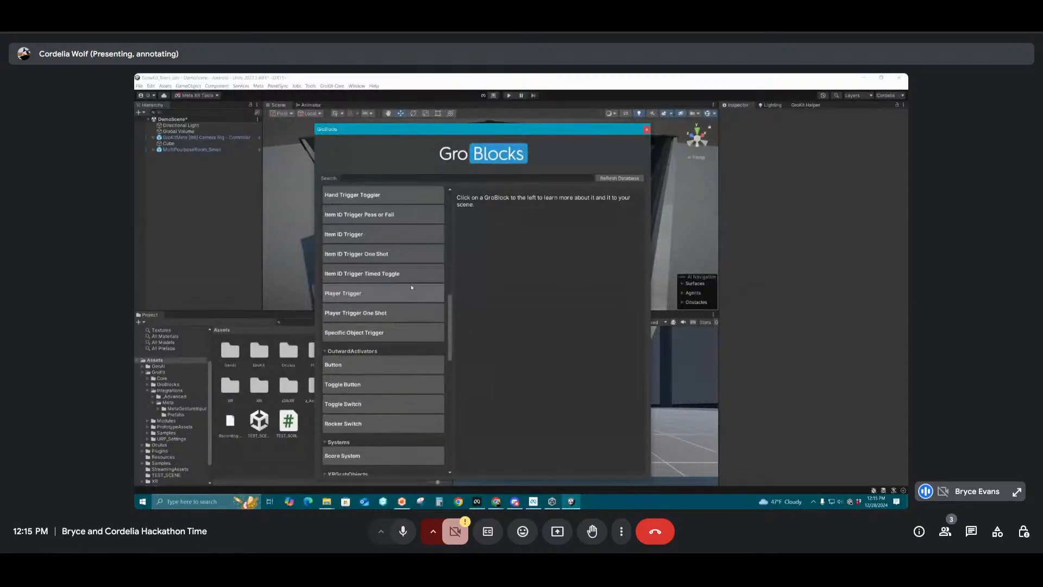
{"action": "scroll", "coordinate": [414, 314], "scroll_direction": "down", "scroll_amount": 4}
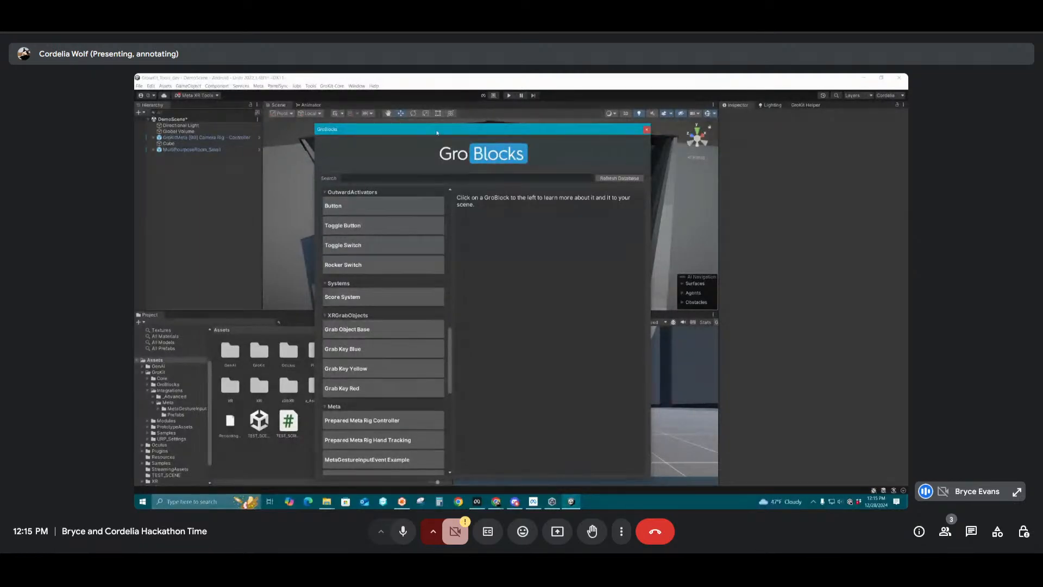
{"action": "left_click_drag", "start_coordinate": [437, 132], "coordinate": [426, 100]}
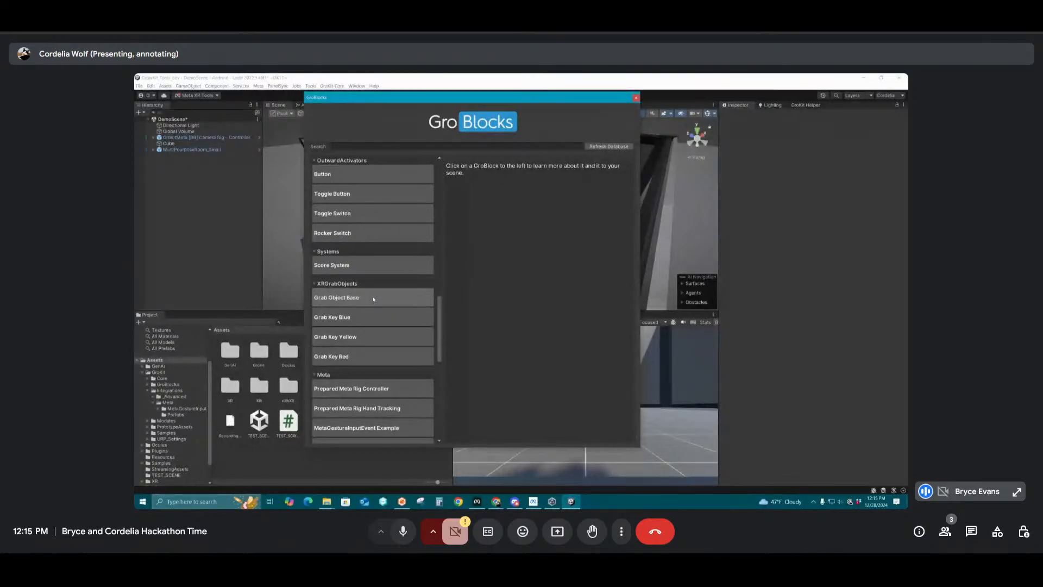
Review the other GroBlock categories, add the Grab Object Base block to the scene and close the library
{"action": "left_click", "coordinate": [374, 298]}
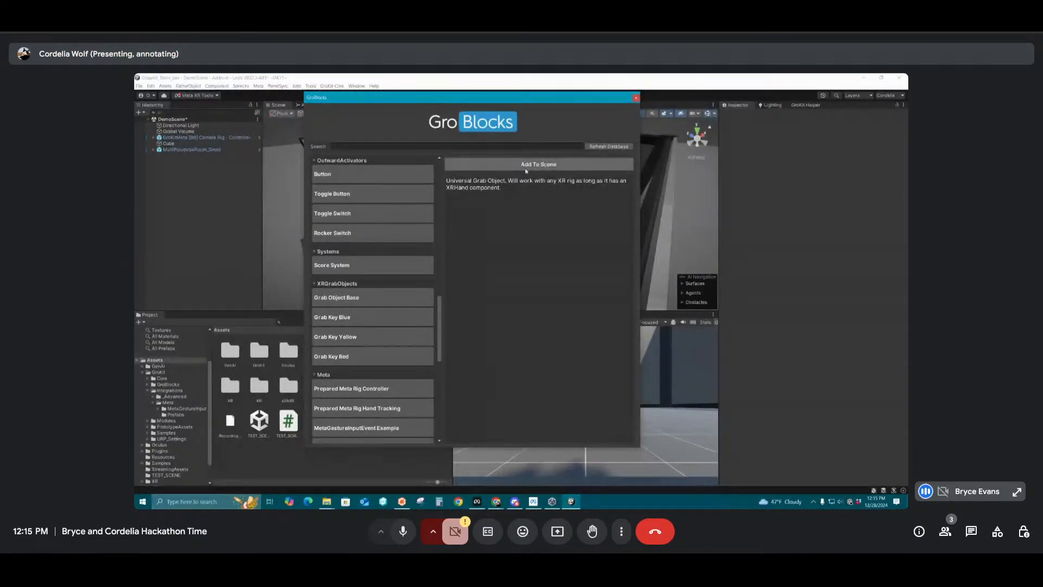
{"action": "scroll", "coordinate": [371, 334], "scroll_direction": "down", "scroll_amount": 5}
{"action": "scroll", "coordinate": [371, 334], "scroll_direction": "down", "scroll_amount": 2}
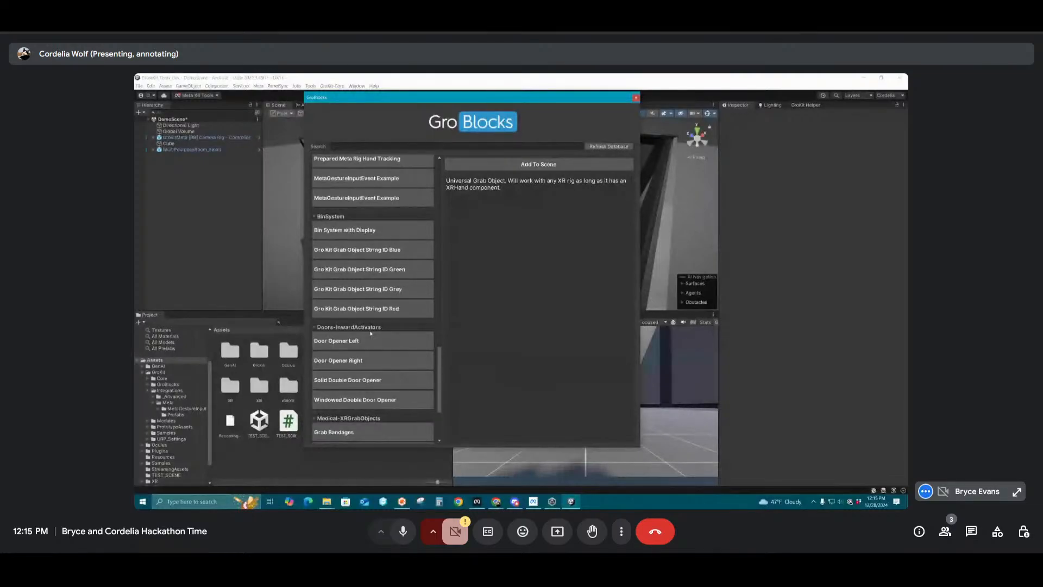
{"action": "scroll", "coordinate": [371, 333], "scroll_direction": "up", "scroll_amount": 10}
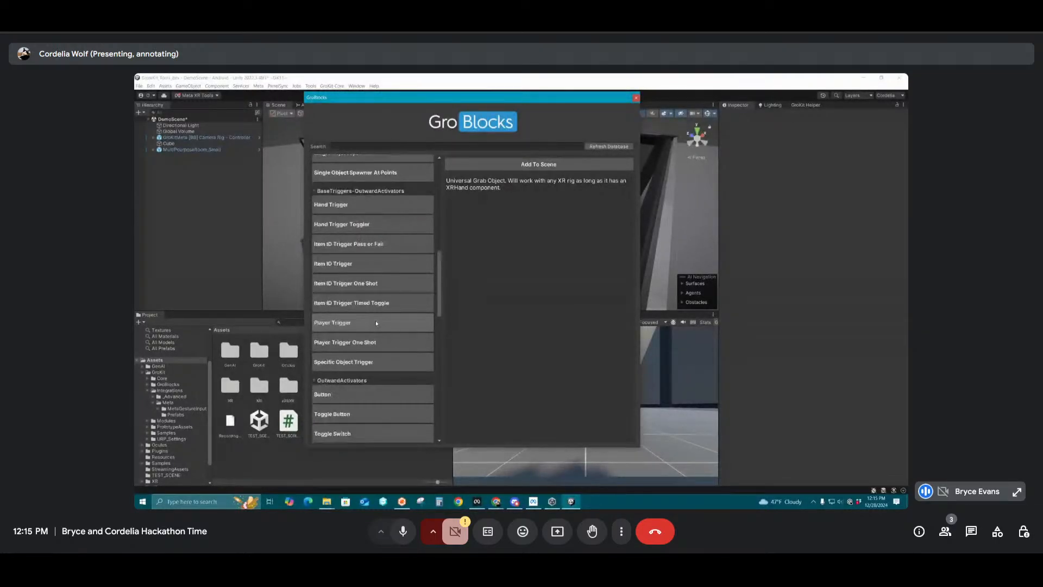
{"action": "scroll", "coordinate": [376, 321], "scroll_direction": "up", "scroll_amount": 1}
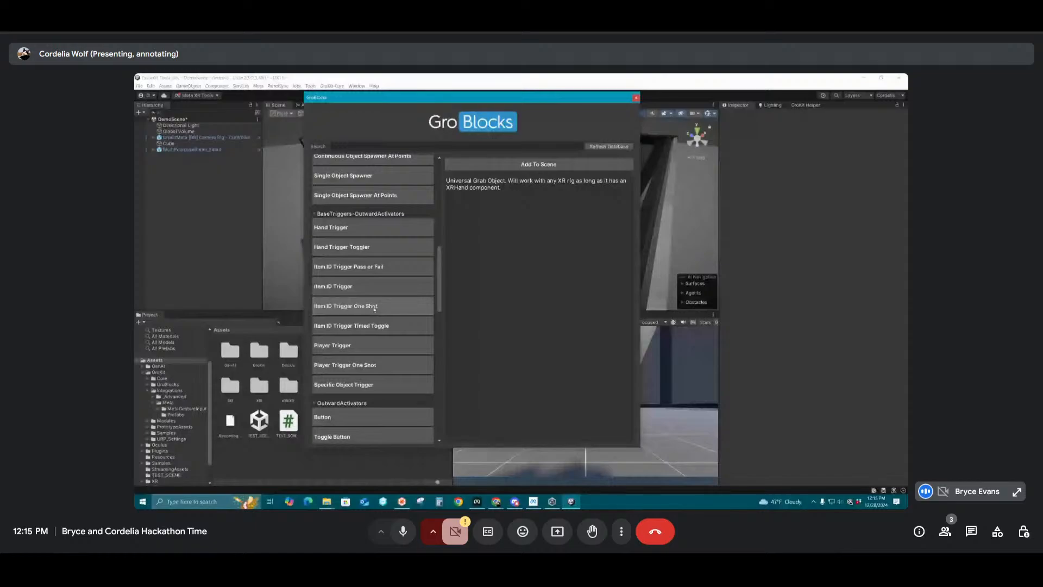
{"action": "scroll", "coordinate": [374, 309], "scroll_direction": "up", "scroll_amount": 5}
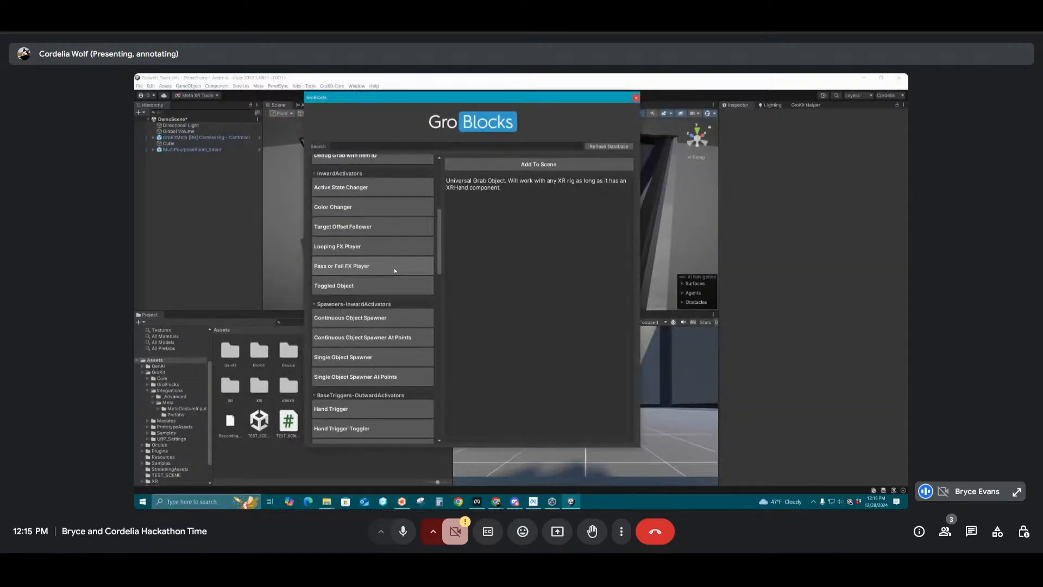
{"action": "scroll", "coordinate": [376, 253], "scroll_direction": "down", "scroll_amount": 10}
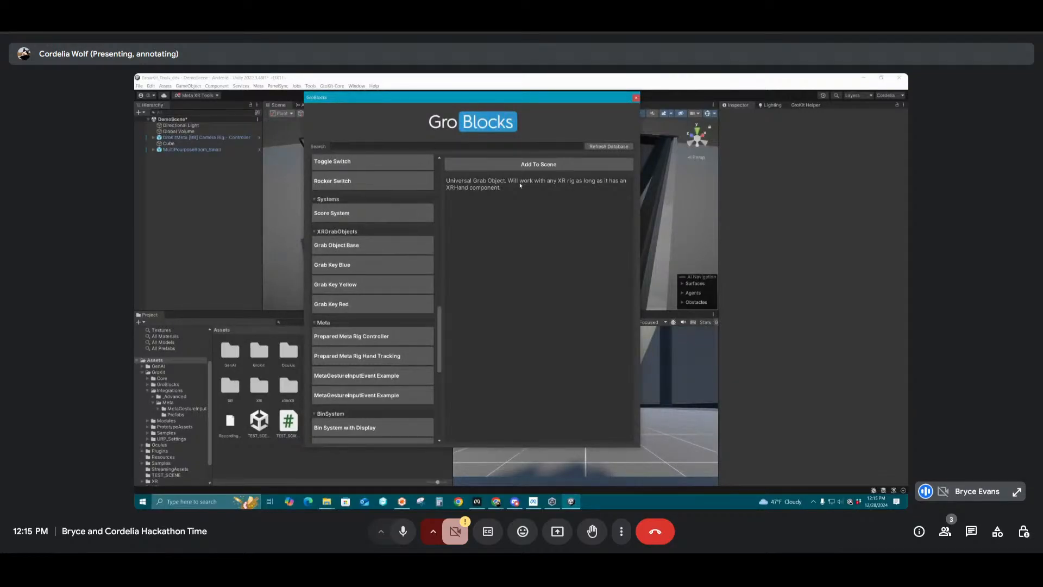
{"action": "left_click", "coordinate": [521, 164]}
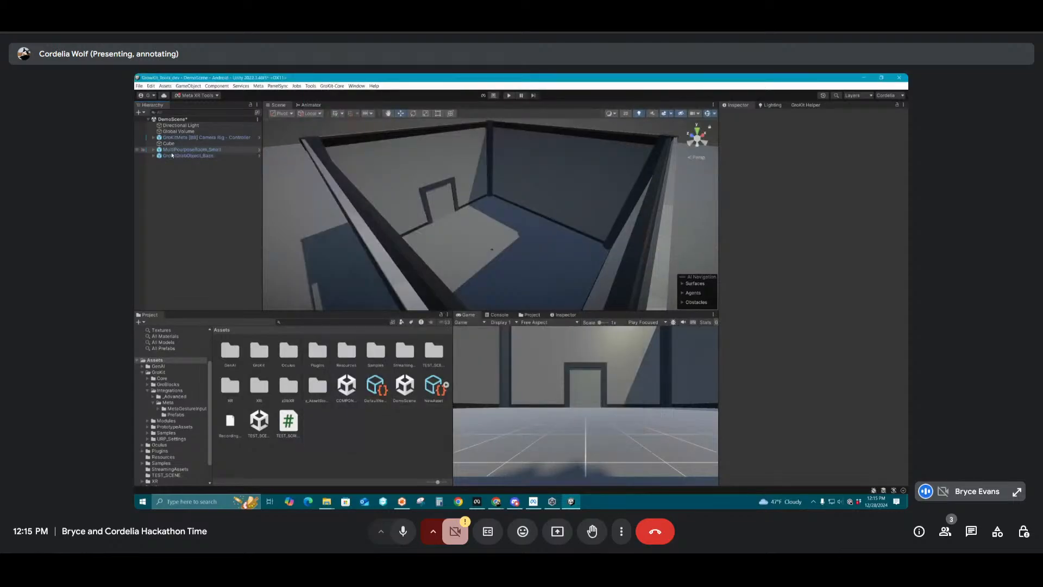
Add the Item ID Trigger block from the GroBlocks library to the scene and close the library
{"action": "left_click", "coordinate": [172, 154]}
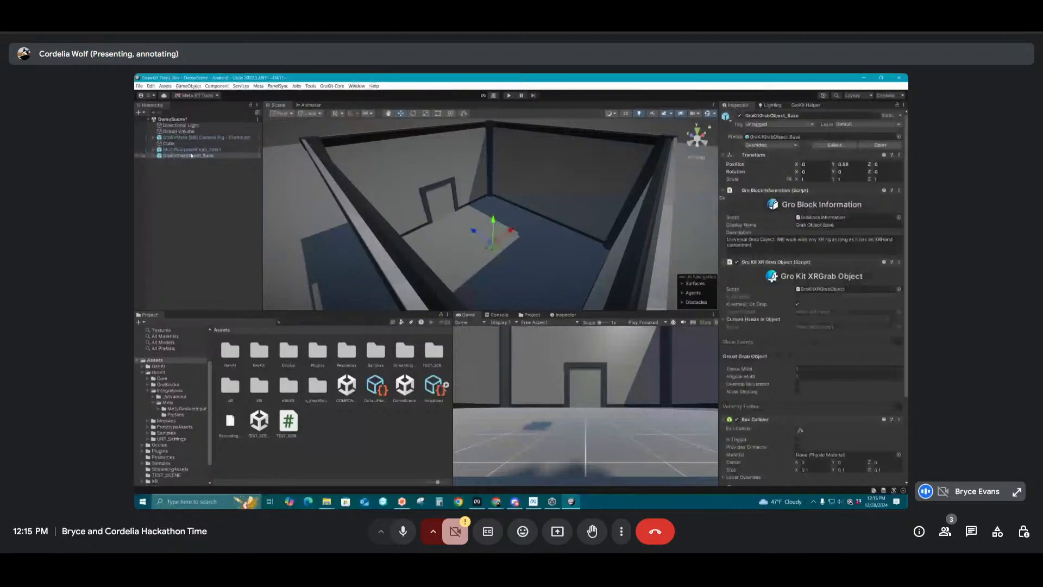
{"action": "left_click", "coordinate": [340, 86]}
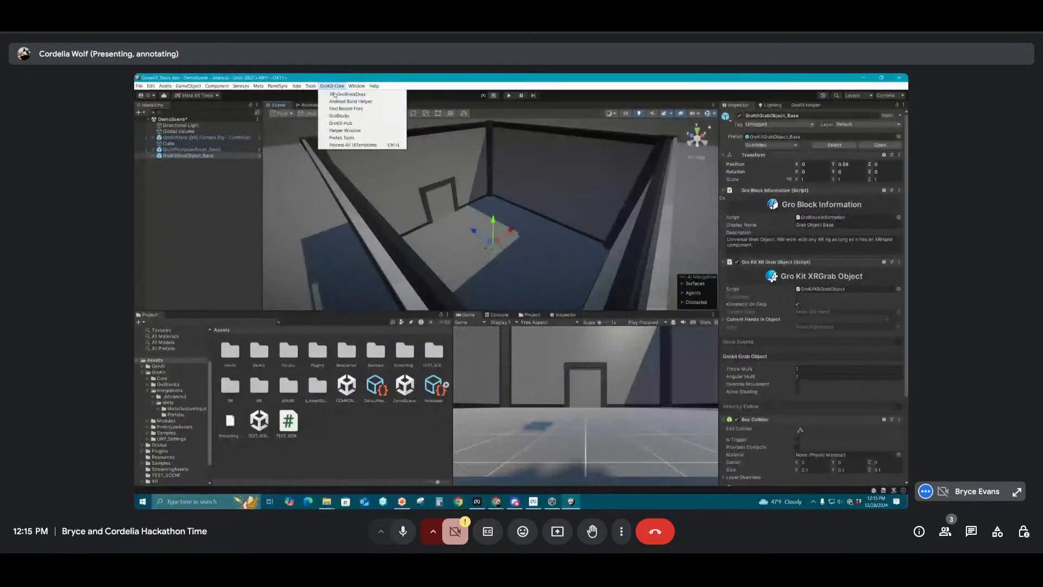
{"action": "left_click", "coordinate": [339, 123]}
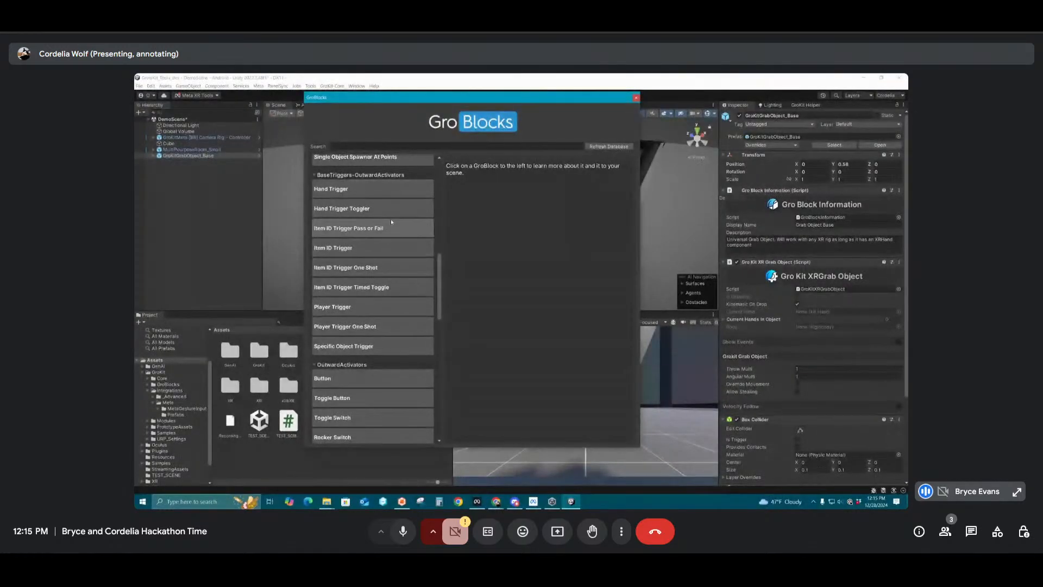
{"action": "left_click", "coordinate": [386, 252]}
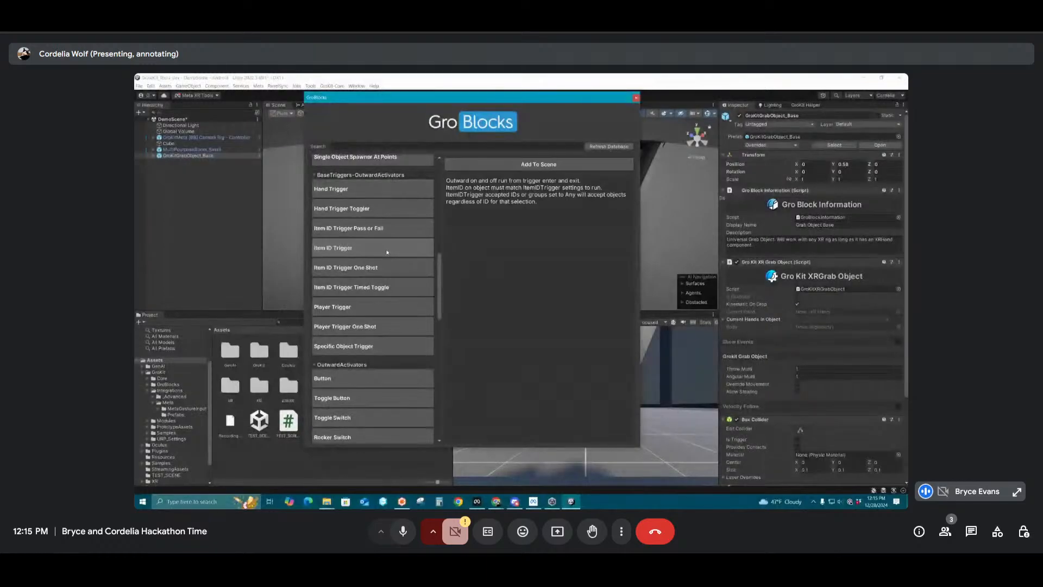
{"action": "left_click", "coordinate": [523, 165]}
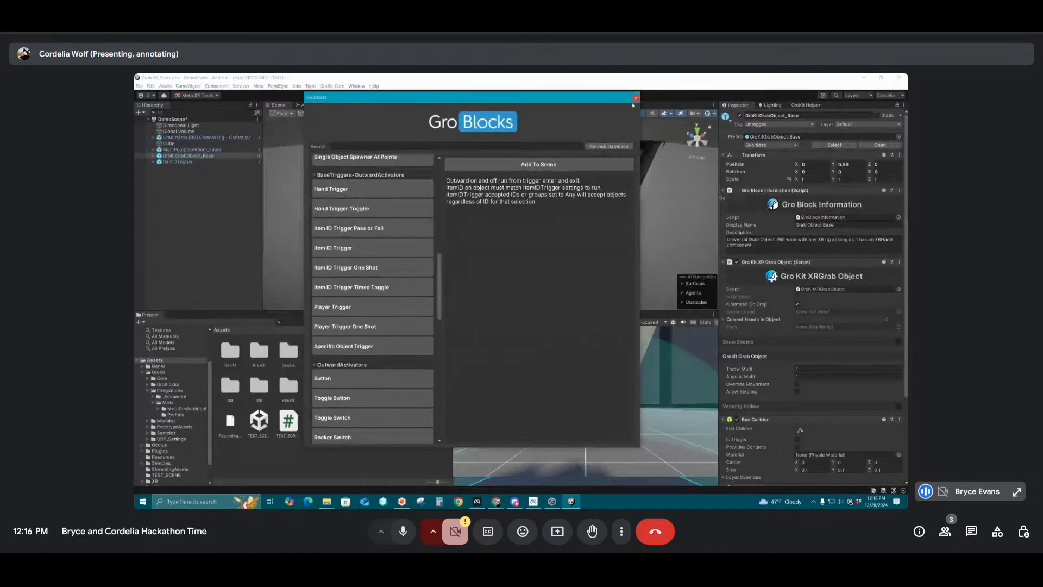
{"action": "left_click", "coordinate": [636, 99]}
Raise the base grab object to a Y position of about 1.48 and move the item ID trigger towards the far wall at about X 3.36
{"action": "left_click_drag", "start_coordinate": [494, 219], "coordinate": [498, 206]}
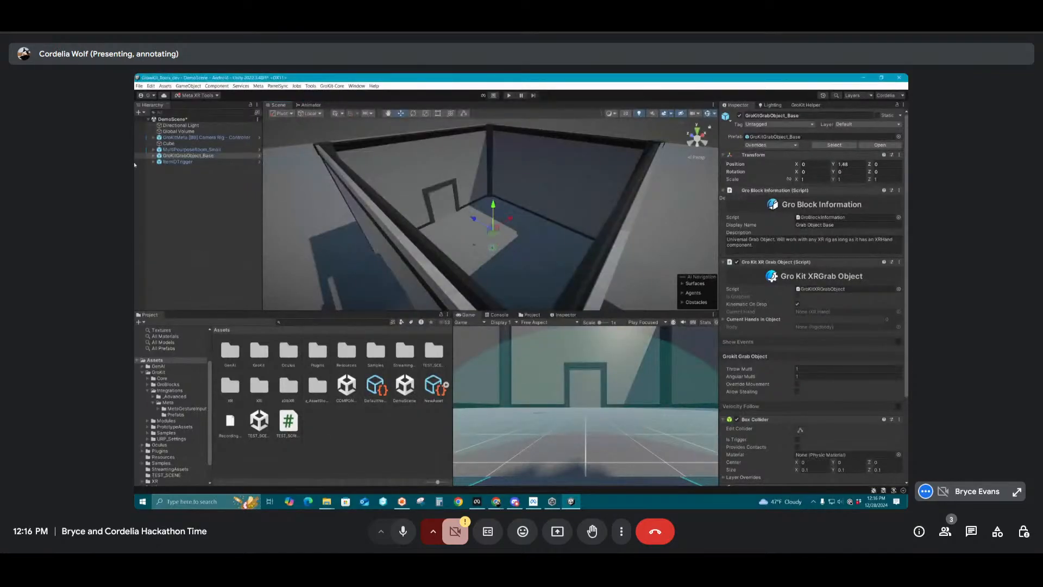
{"action": "left_click", "coordinate": [178, 161]}
{"action": "left_click_drag", "start_coordinate": [495, 226], "coordinate": [523, 174]}
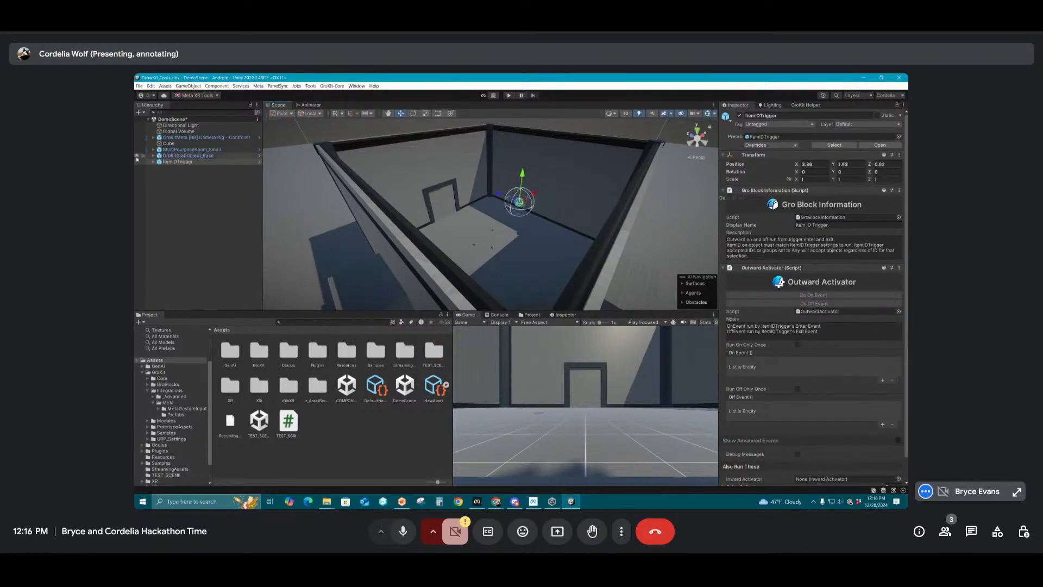
Check the base grab object's components, then add the Debug Grab with Item ID block from the GroBlocks library and close the library
{"action": "left_click", "coordinate": [169, 156]}
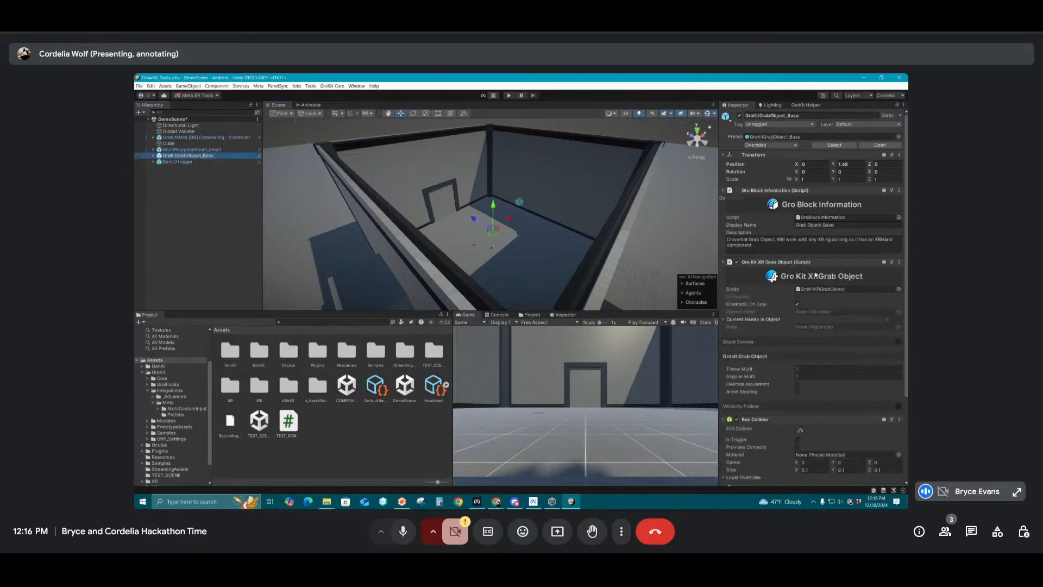
{"action": "scroll", "coordinate": [837, 275], "scroll_direction": "down", "scroll_amount": 5}
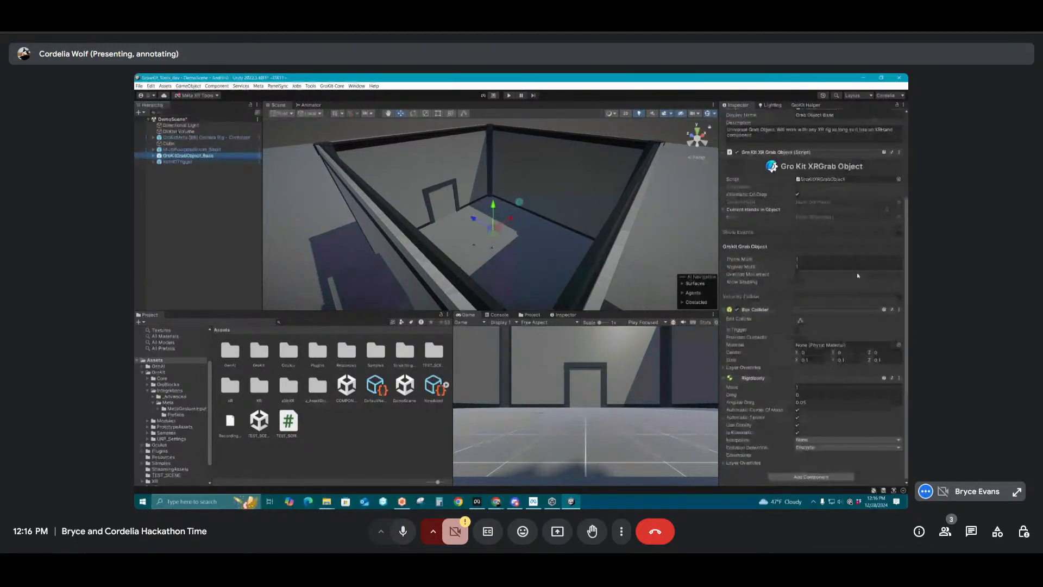
{"action": "scroll", "coordinate": [858, 276], "scroll_direction": "up", "scroll_amount": 5}
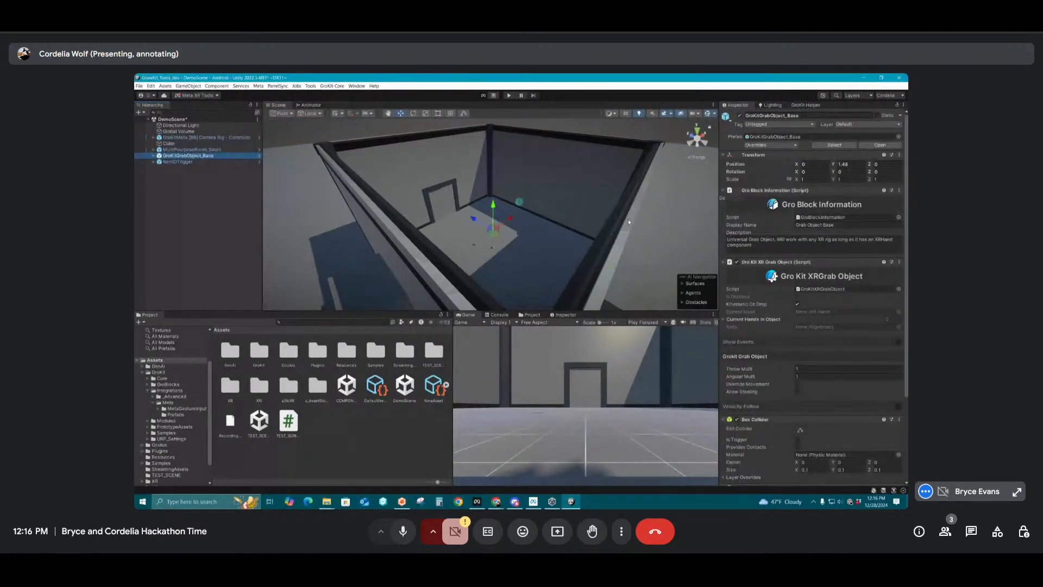
{"action": "left_click", "coordinate": [330, 86]}
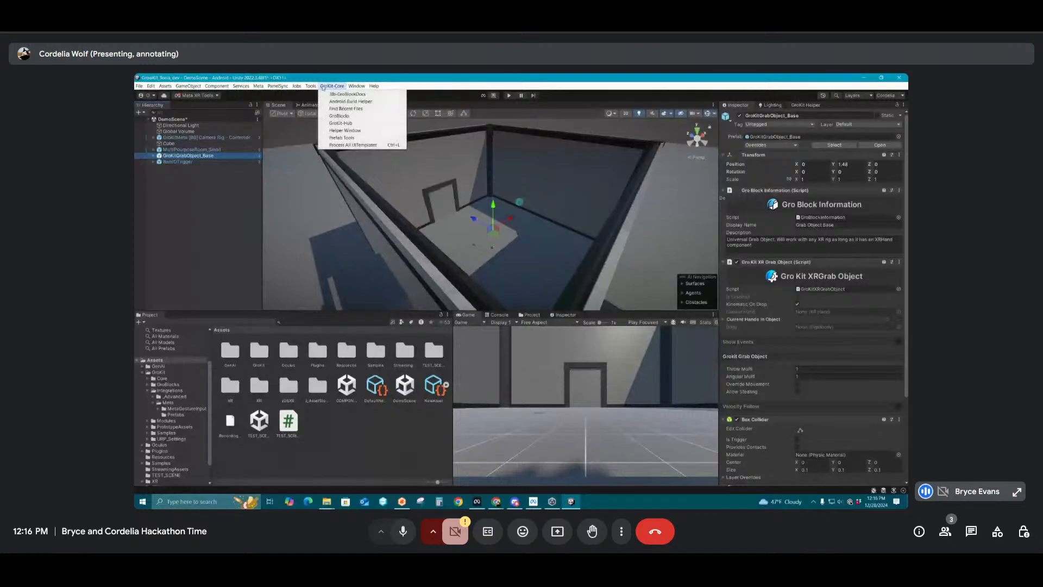
{"action": "left_click", "coordinate": [339, 116]}
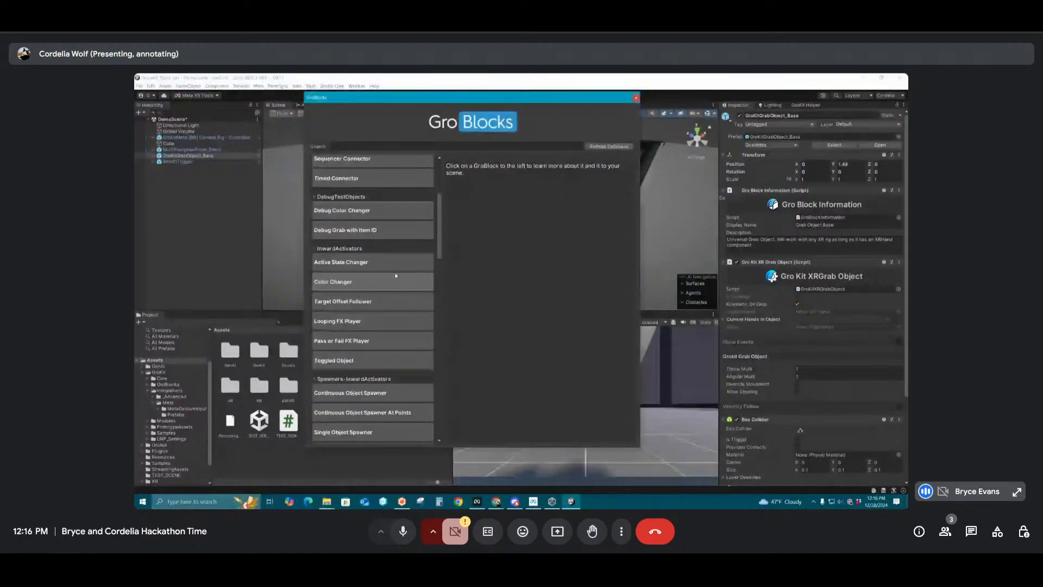
{"action": "left_click", "coordinate": [386, 230]}
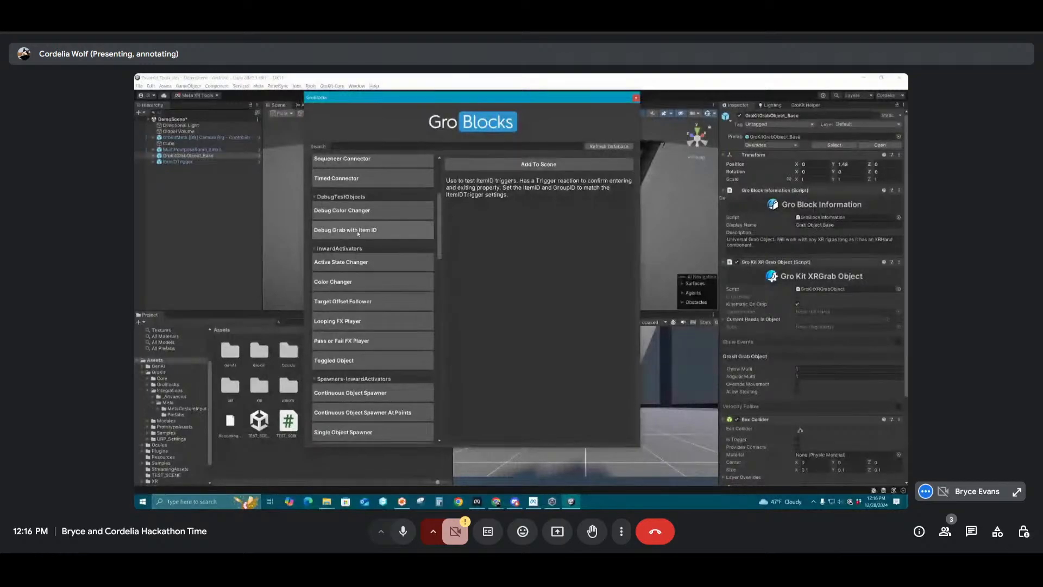
{"action": "left_click", "coordinate": [534, 165]}
{"action": "left_click", "coordinate": [634, 97]}
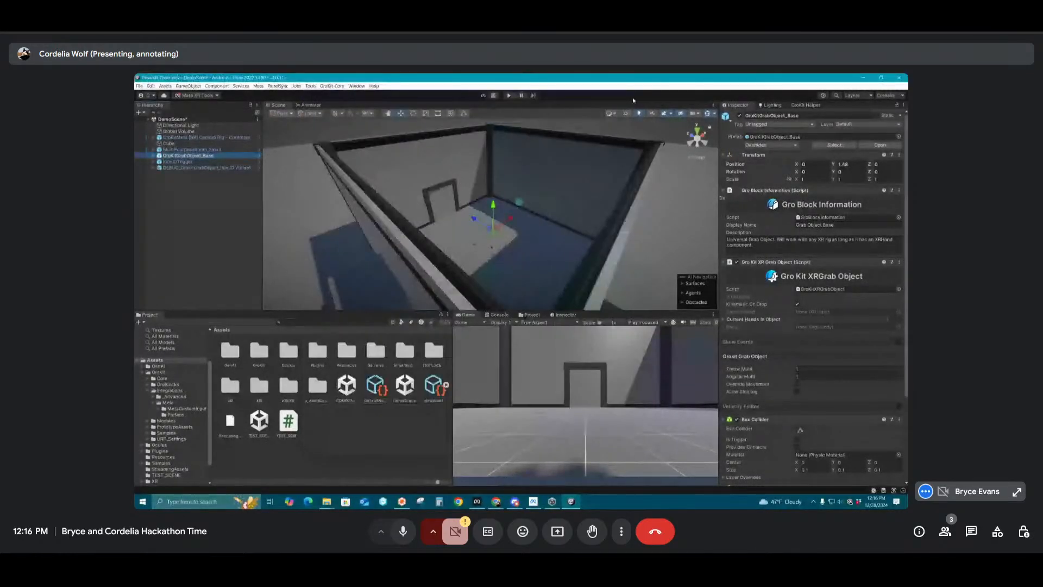
Move the debug grab object to about X 0.88, Y 2.27, Z 1.11 and place the base grab object below it in the hierarchy
{"action": "left_click", "coordinate": [509, 223]}
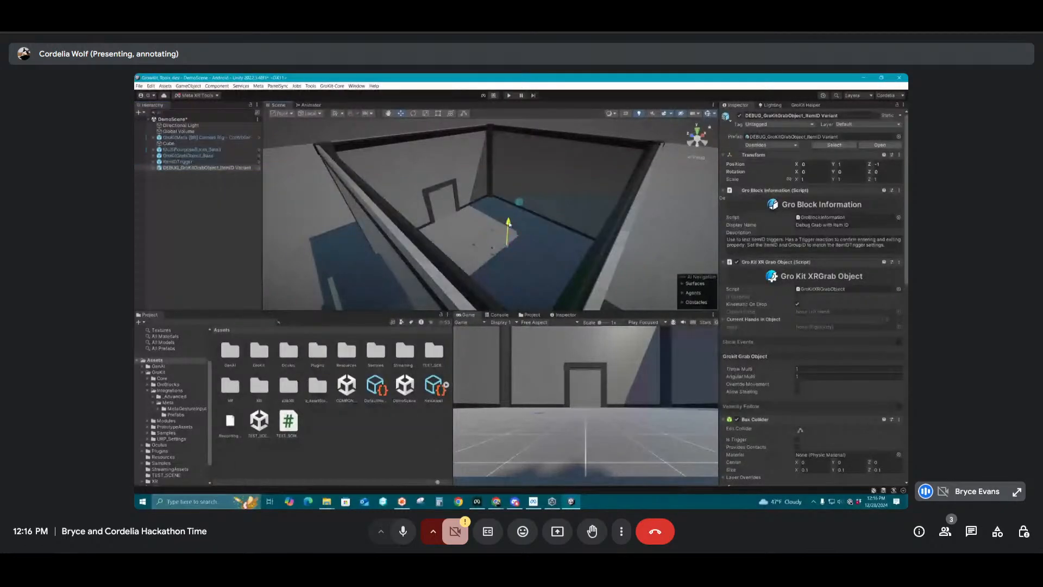
{"action": "left_click_drag", "start_coordinate": [509, 222], "coordinate": [488, 212]}
{"action": "left_click_drag", "start_coordinate": [188, 155], "coordinate": [188, 172]}
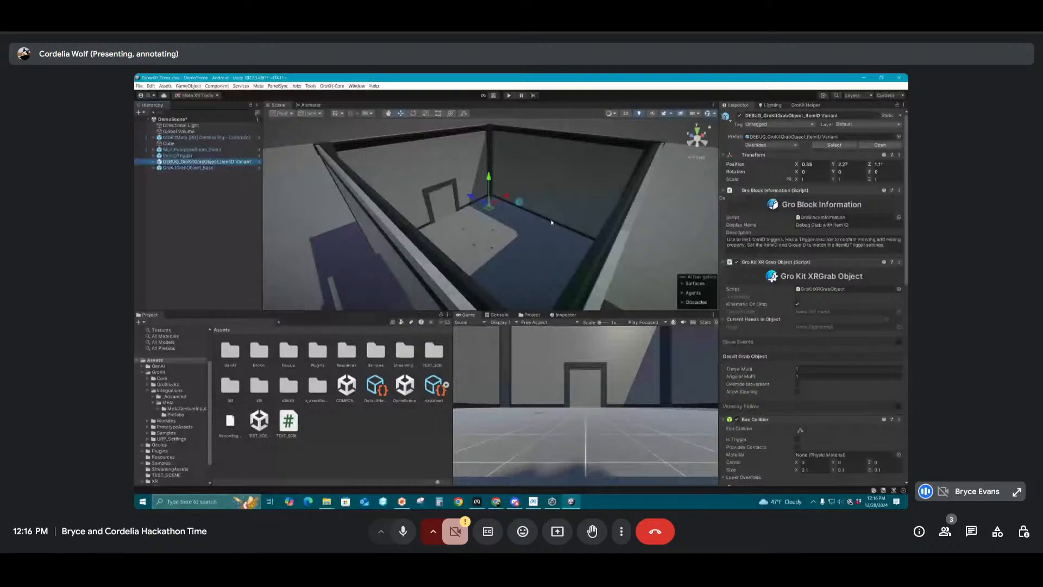
Move the debug grab object to about X -2.83, Y 1.81 and the base grab object to about X 1.509, Y 1.566, Z 0.128
{"action": "scroll", "coordinate": [551, 221], "scroll_direction": "up", "scroll_amount": 5}
{"action": "left_click_drag", "start_coordinate": [563, 250], "coordinate": [170, 155], "text": "alt"}
{"action": "left_click", "coordinate": [176, 167]}
{"action": "left_click_drag", "start_coordinate": [549, 231], "coordinate": [522, 193], "text": "alt"}
{"action": "left_click_drag", "start_coordinate": [524, 165], "coordinate": [526, 158]}
{"action": "scroll", "coordinate": [477, 211], "scroll_direction": "up", "scroll_amount": 3}
{"action": "scroll", "coordinate": [475, 210], "scroll_direction": "up", "scroll_amount": 1}
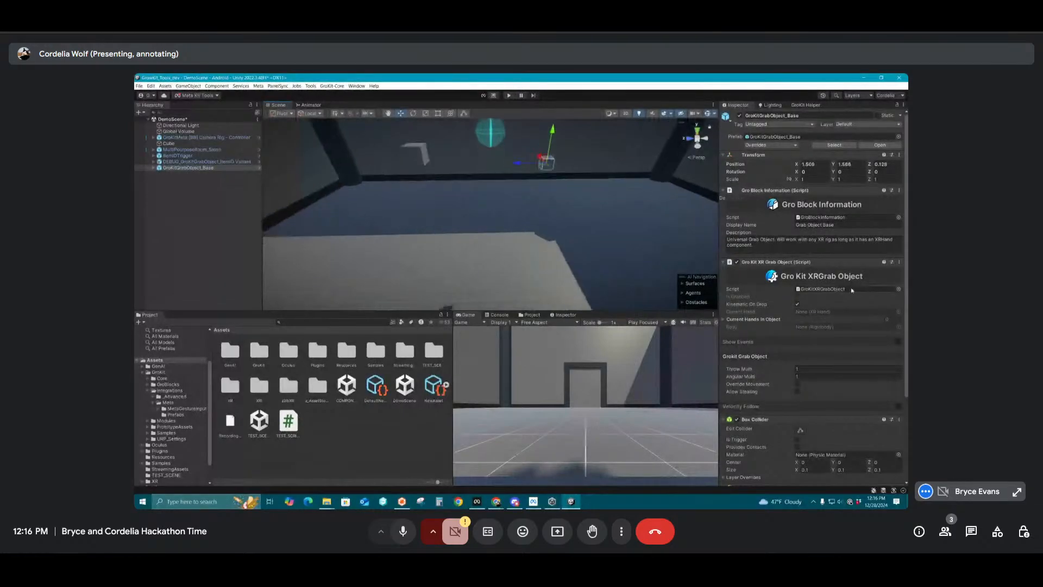
Compare the components of the base and debug grab objects, including the material transition on the debug object's Visual child
{"action": "scroll", "coordinate": [845, 288], "scroll_direction": "down", "scroll_amount": 3}
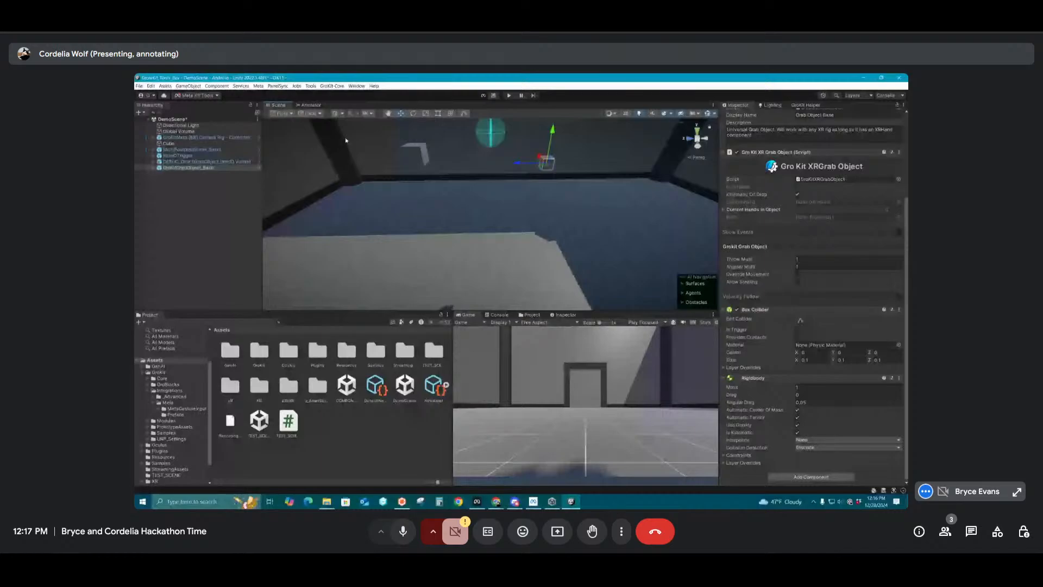
{"action": "left_click", "coordinate": [196, 161]}
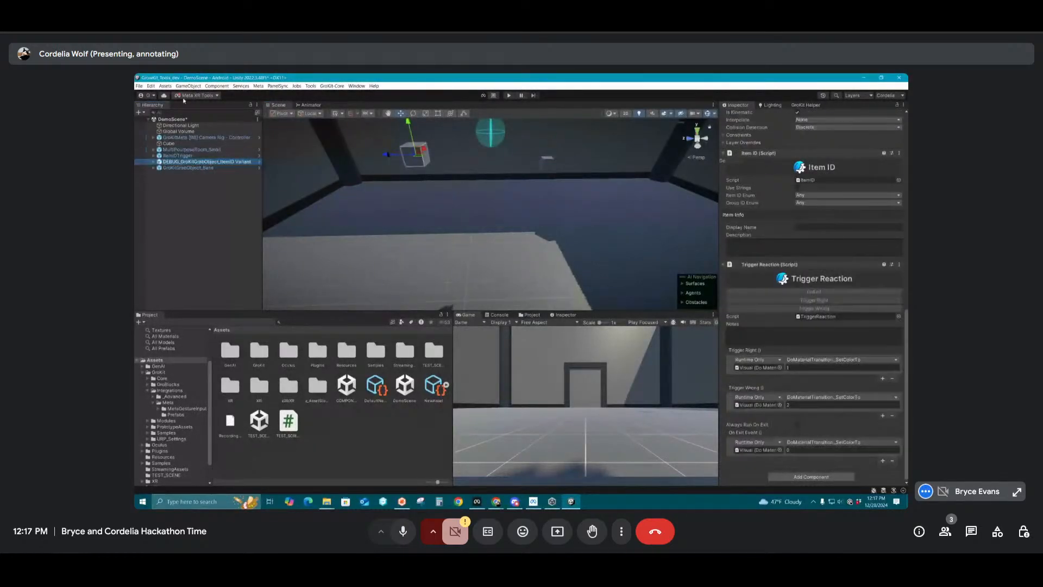
{"action": "left_click", "coordinate": [153, 161]}
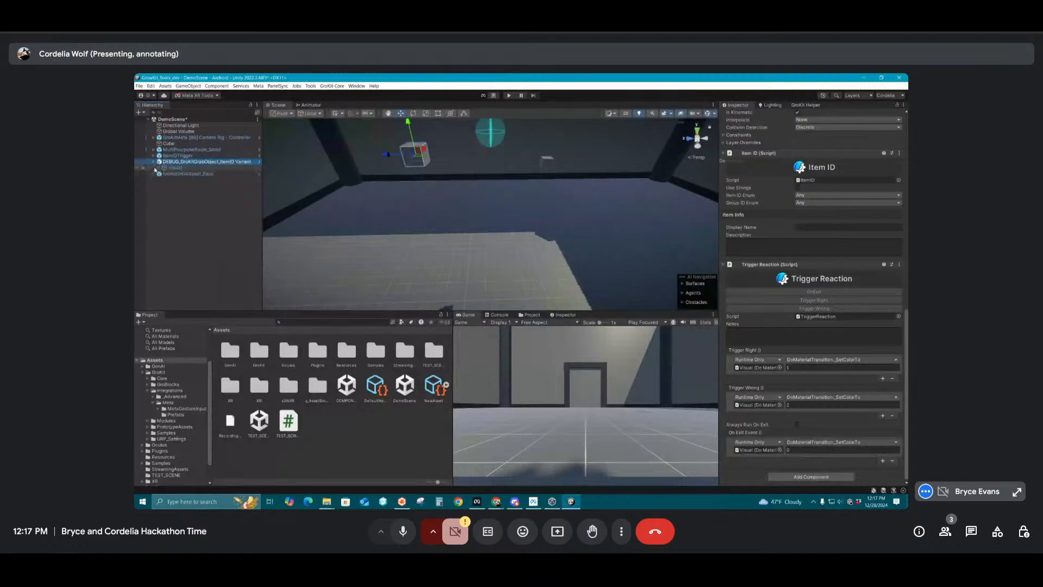
{"action": "left_click", "coordinate": [155, 170]}
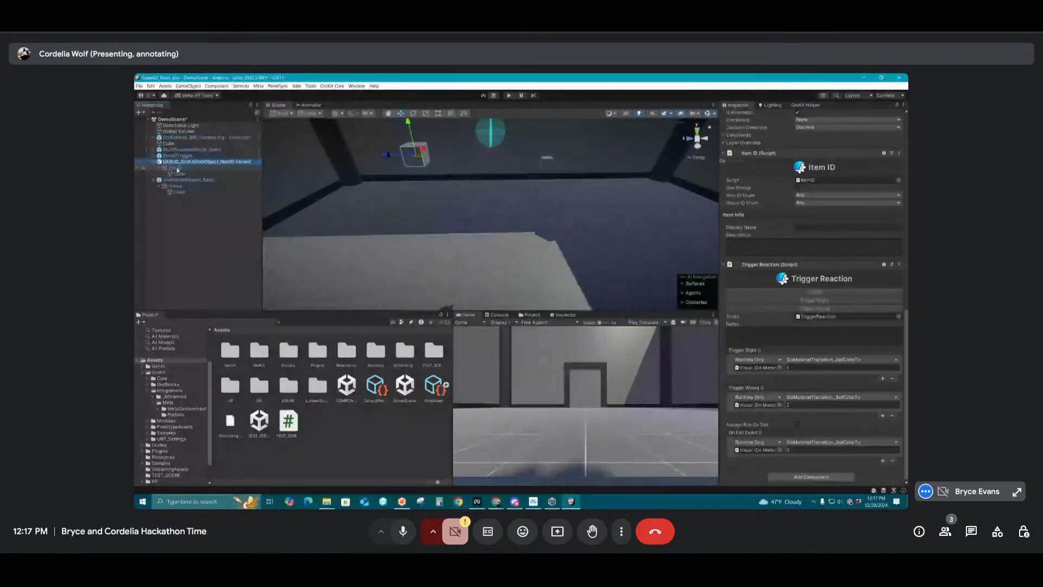
{"action": "left_click", "coordinate": [175, 168]}
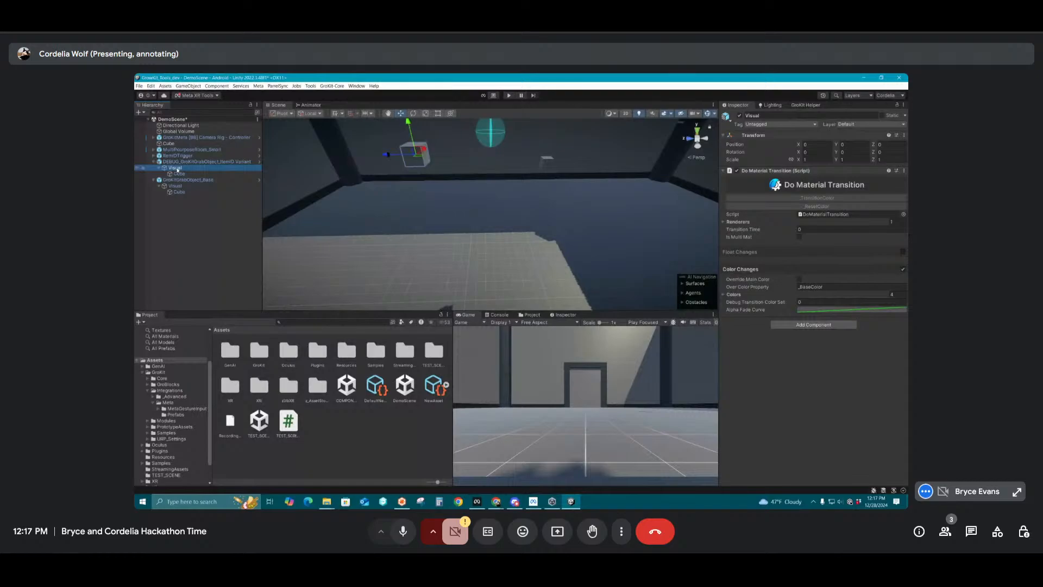
Delete the base grab object and move the debug grab object beside the side wall at about X -3.778, Y 1.268
{"action": "left_click", "coordinate": [175, 180]}
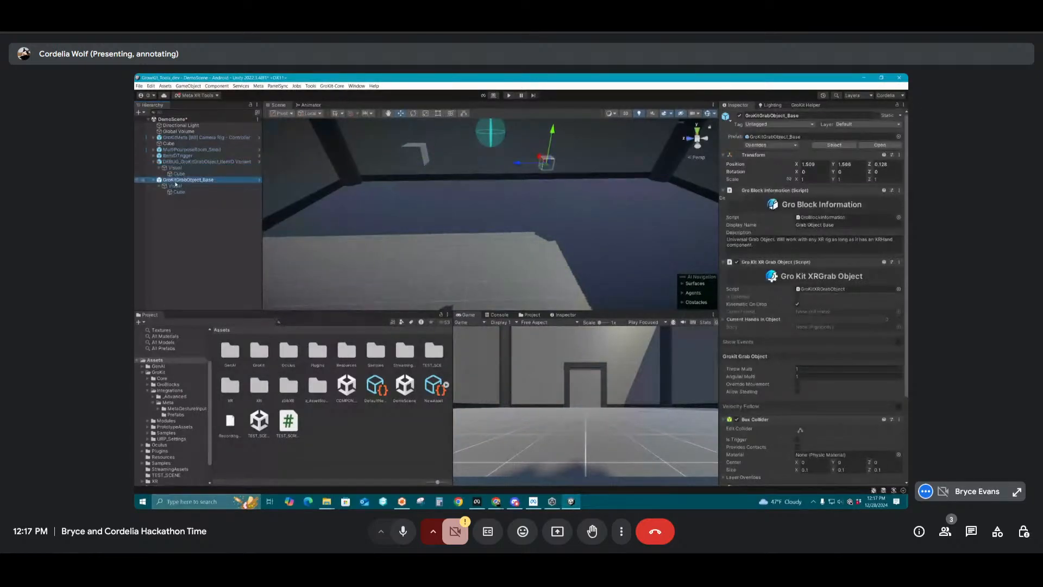
{"action": "key", "text": "Delete"}
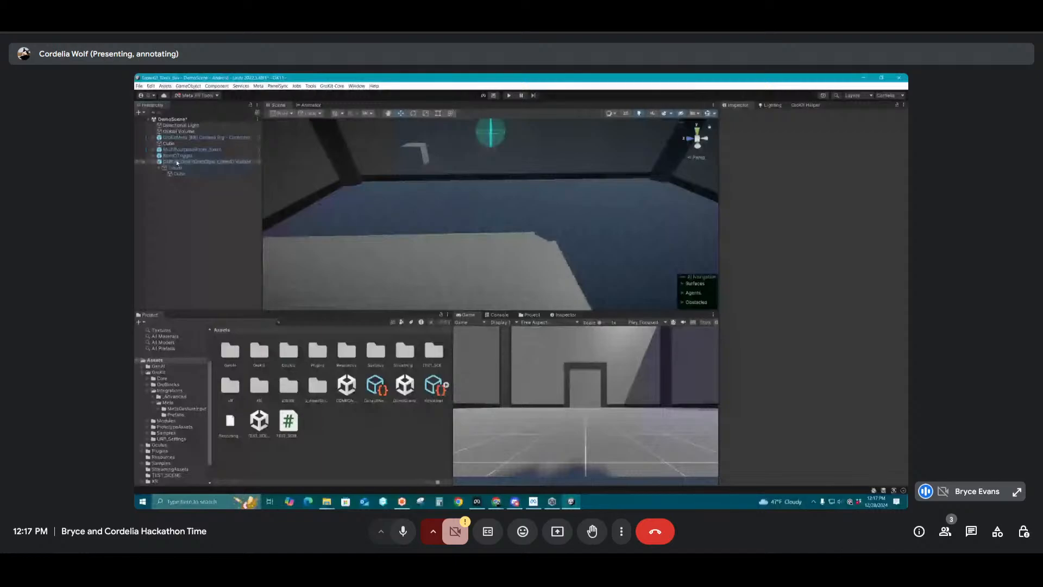
{"action": "double_click", "coordinate": [177, 162]}
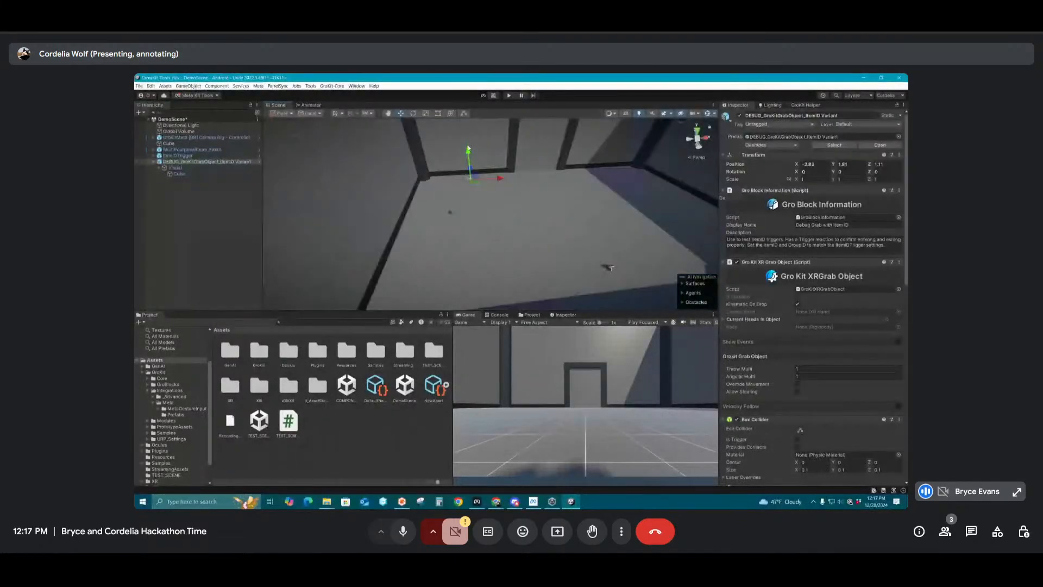
Create a 3D cube and place it beneath the debug grab object at about X -3.87, Y 0.574, Z 1.52
{"action": "right_click", "coordinate": [182, 202]}
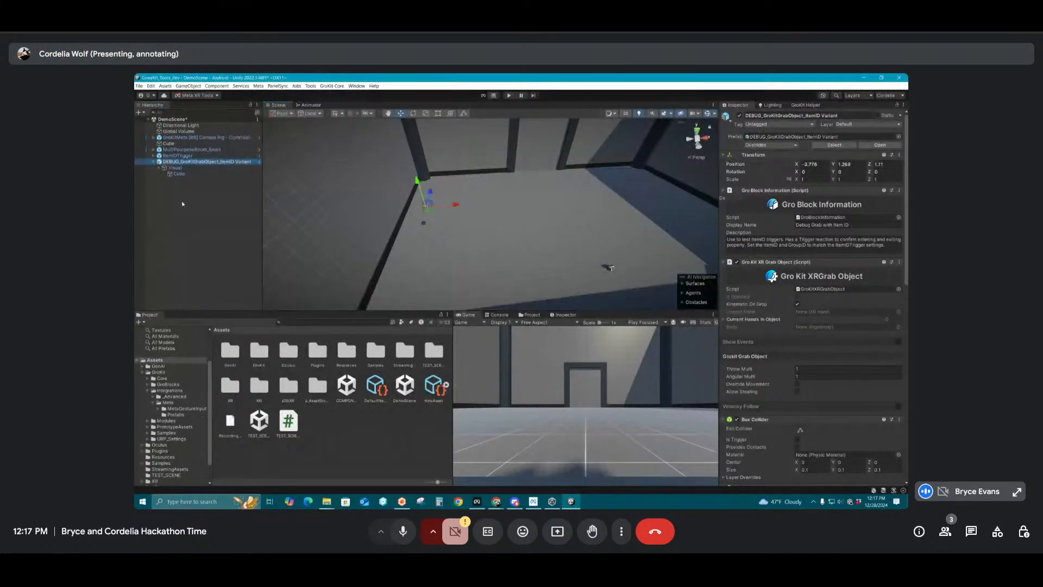
{"action": "mouse_move", "coordinate": [204, 314]}
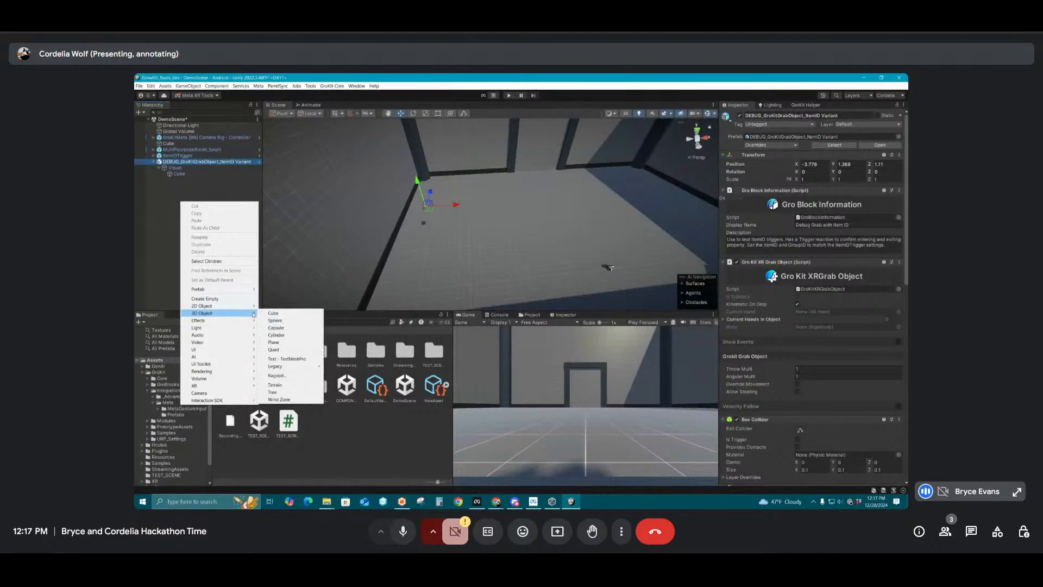
{"action": "left_click", "coordinate": [272, 314]}
{"action": "left_click_drag", "start_coordinate": [613, 262], "coordinate": [429, 201]}
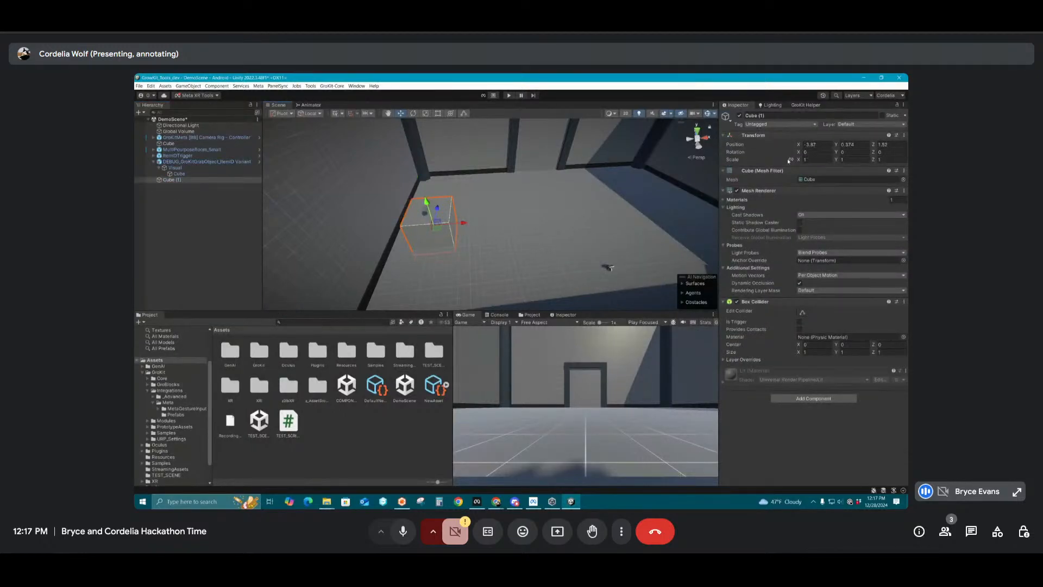
Scale the new cube to 0.5 × 1 × 0.5 and adjust its height to stand on the floor at about Y 0.57
{"action": "left_click", "coordinate": [816, 160]}
{"action": "type", "text": "0.5"}
{"action": "left_click", "coordinate": [858, 160]}
{"action": "type", "text": "1"}
{"action": "left_click_drag", "start_coordinate": [571, 225], "coordinate": [448, 200], "text": "alt"}
{"action": "right_click_drag", "start_coordinate": [448, 200], "coordinate": [457, 203], "text": "alt"}
{"action": "left_click_drag", "start_coordinate": [394, 241], "coordinate": [391, 218]}
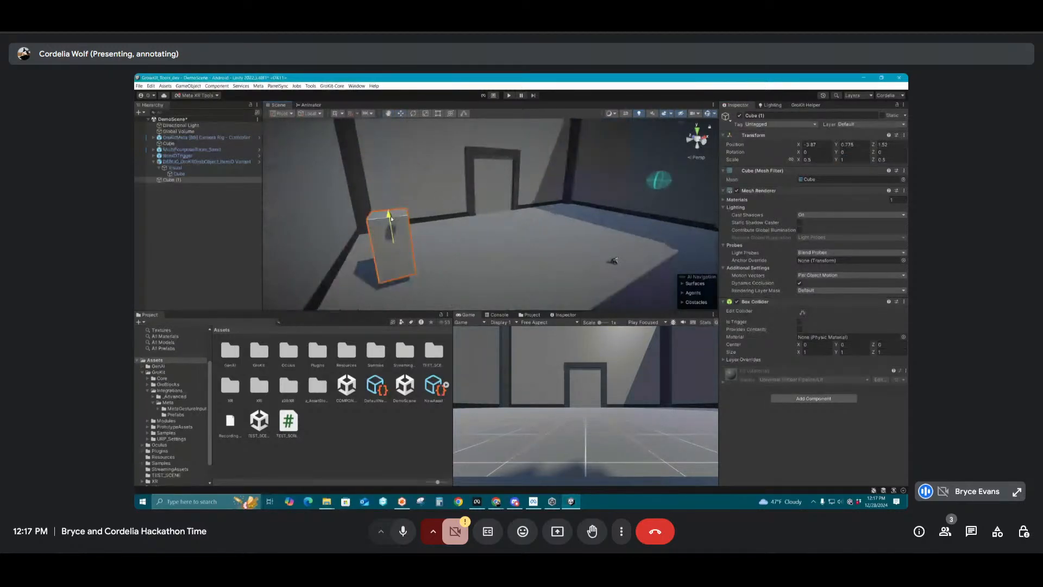
{"action": "left_click_drag", "start_coordinate": [391, 218], "coordinate": [393, 229]}
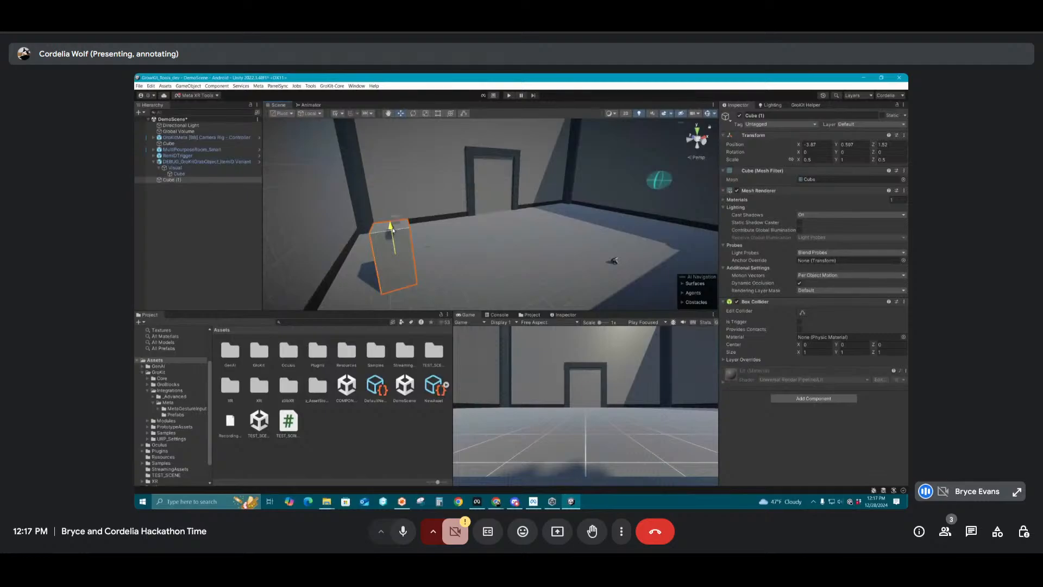
Position the debug grab object on top of the pedestal cube at about X -3.802, Y 1.114, Z 1.523
{"action": "left_click", "coordinate": [396, 220]}
{"action": "key", "text": "f"}
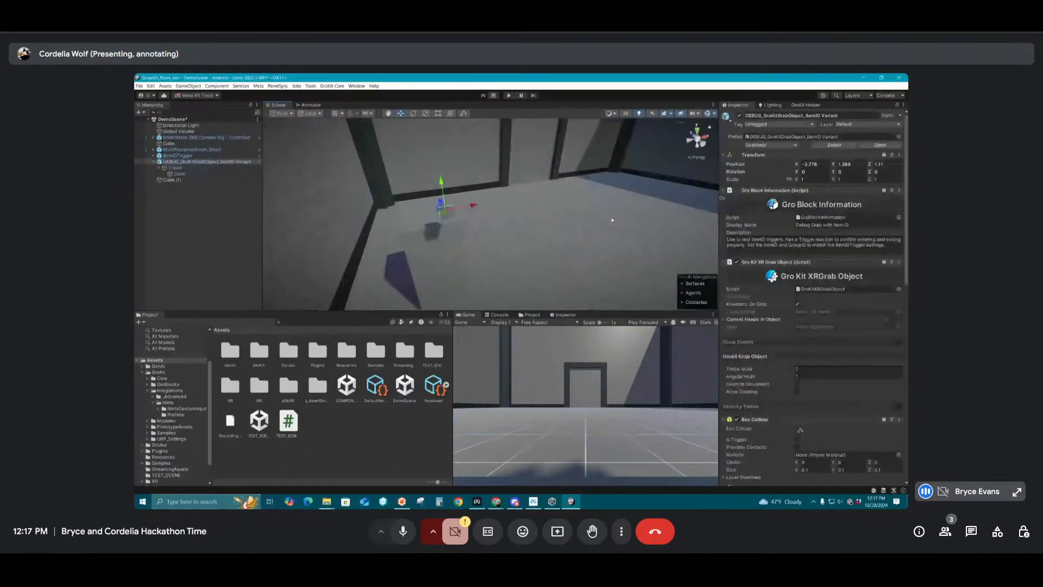
{"action": "left_click_drag", "start_coordinate": [612, 220], "coordinate": [627, 221], "text": "alt"}
{"action": "left_click_drag", "start_coordinate": [443, 211], "coordinate": [410, 225]}
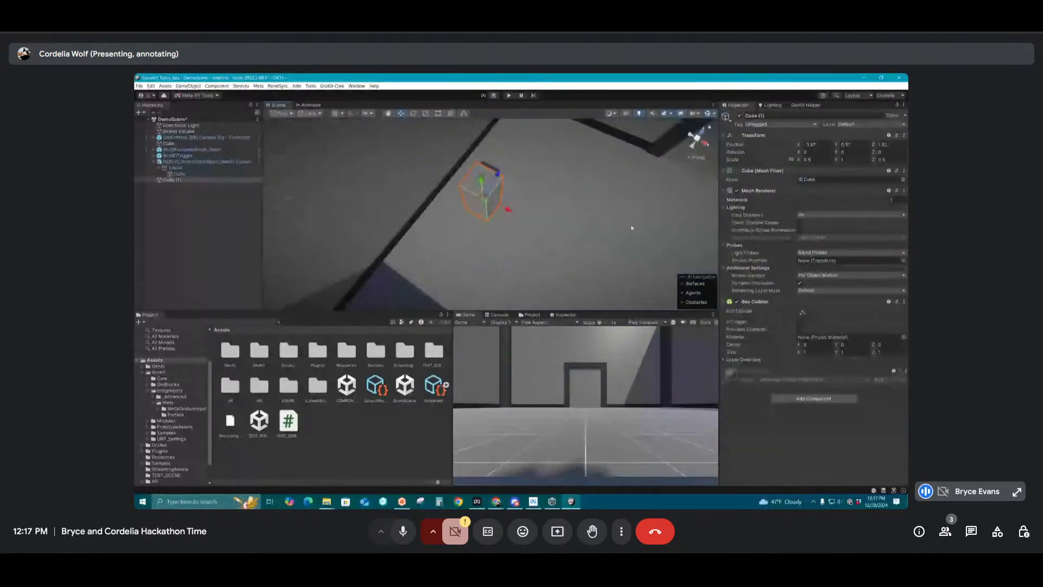
Duplicate the pedestal cube, move the copy along X to about 3.8 near the item ID trigger, and select the trigger
{"action": "left_click_drag", "start_coordinate": [631, 226], "coordinate": [564, 227], "text": "alt"}
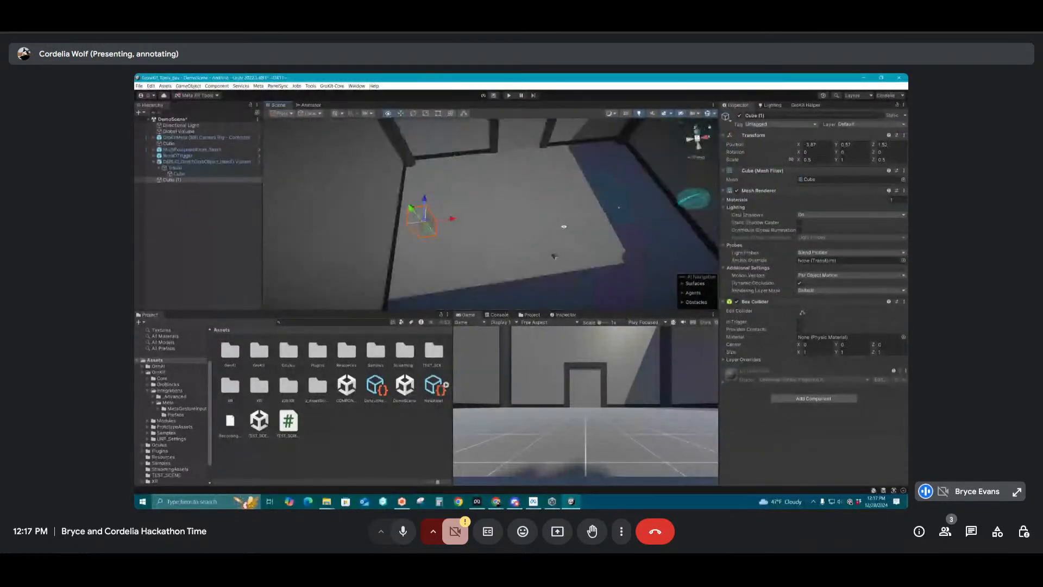
{"action": "key", "text": "ctrl+d"}
{"action": "left_click_drag", "start_coordinate": [453, 218], "coordinate": [658, 210]}
{"action": "middle_click_drag", "start_coordinate": [655, 211], "coordinate": [534, 232]}
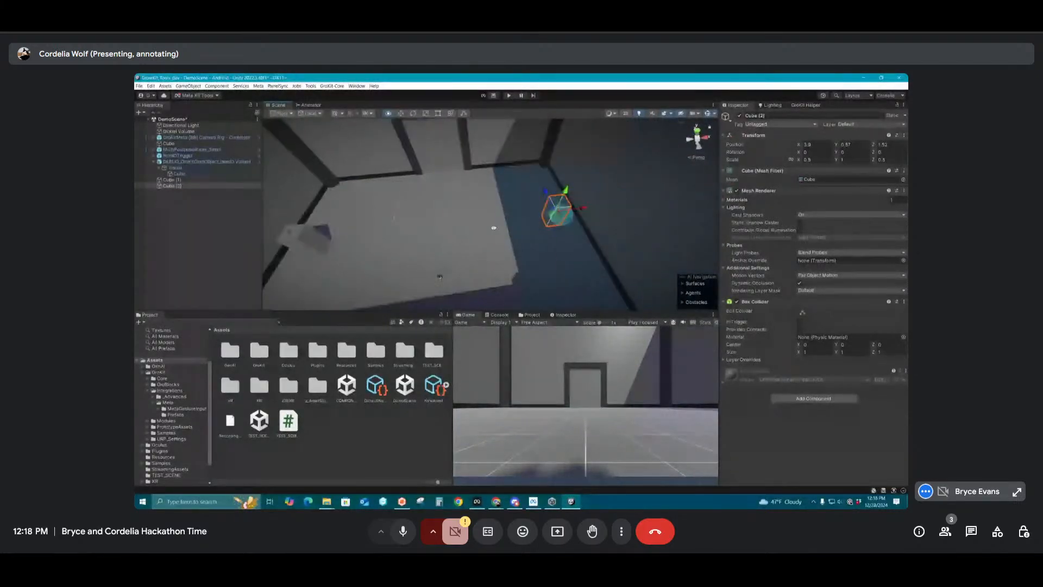
{"action": "left_click", "coordinate": [545, 238]}
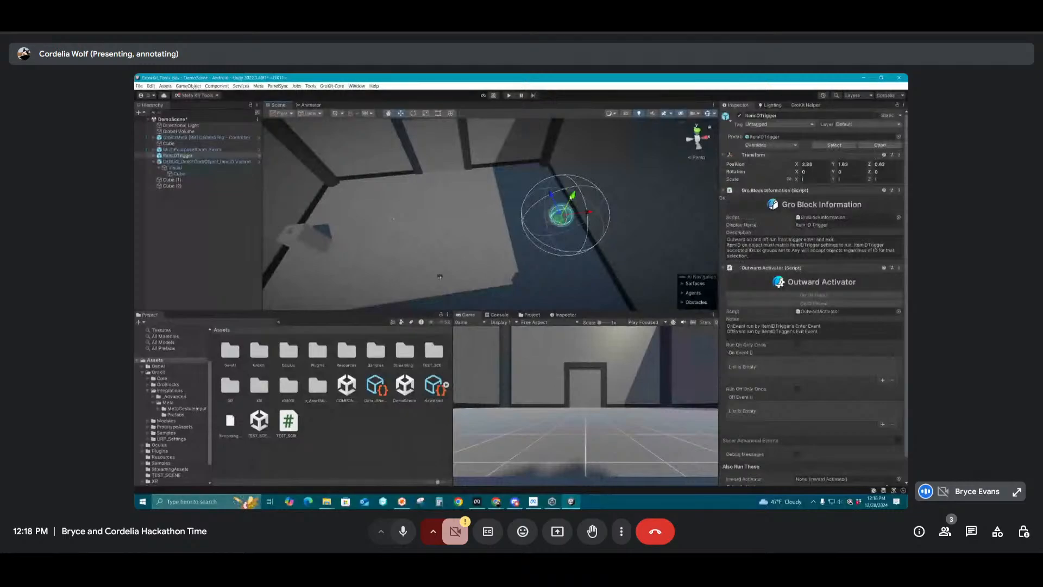
Place the item ID trigger on top of the second pedestal at about X 3.898, Y 1.108, Z 1.537 and scale it uniformly to about 0.696
{"action": "left_click_drag", "start_coordinate": [561, 215], "coordinate": [564, 202]}
{"action": "key", "text": "f"}
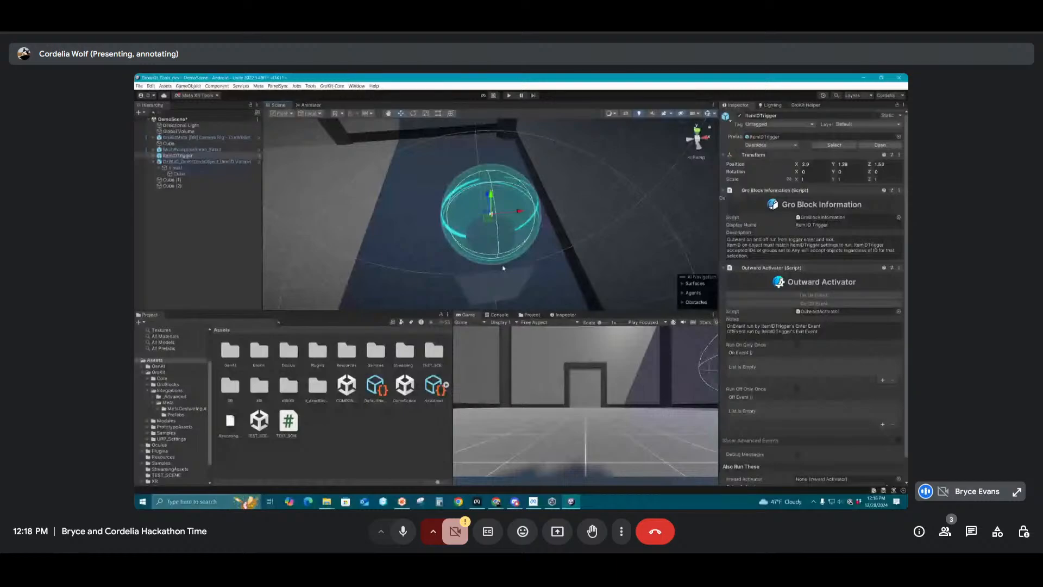
{"action": "left_click_drag", "start_coordinate": [502, 268], "coordinate": [497, 228], "text": "alt"}
{"action": "left_click_drag", "start_coordinate": [490, 196], "coordinate": [473, 239]}
{"action": "key", "text": "r"}
{"action": "key", "text": "w"}
Examine the item ID trigger's Visual child and its DEBUG_Mesh, as well as the debug grab object
{"action": "left_click", "coordinate": [154, 155]}
{"action": "left_click", "coordinate": [179, 193]}
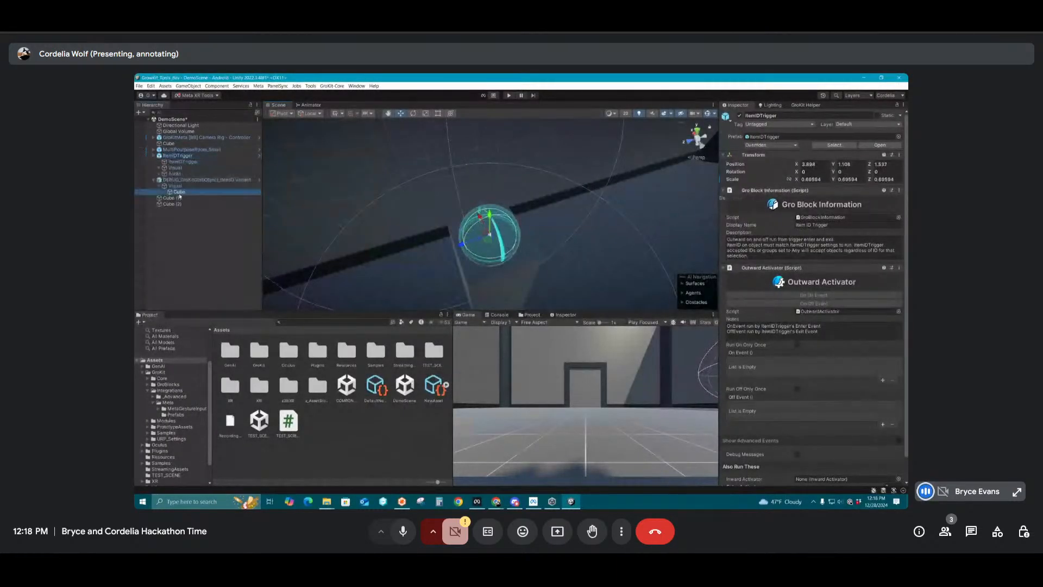
{"action": "left_click", "coordinate": [175, 169]}
{"action": "left_click", "coordinate": [159, 168]}
{"action": "left_click", "coordinate": [182, 175]}
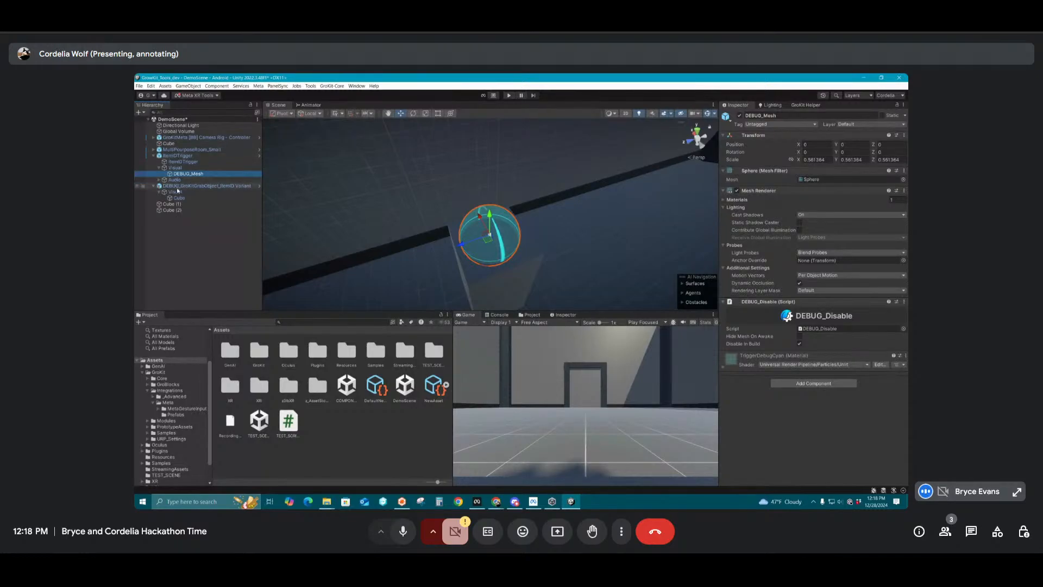
{"action": "left_click", "coordinate": [178, 187]}
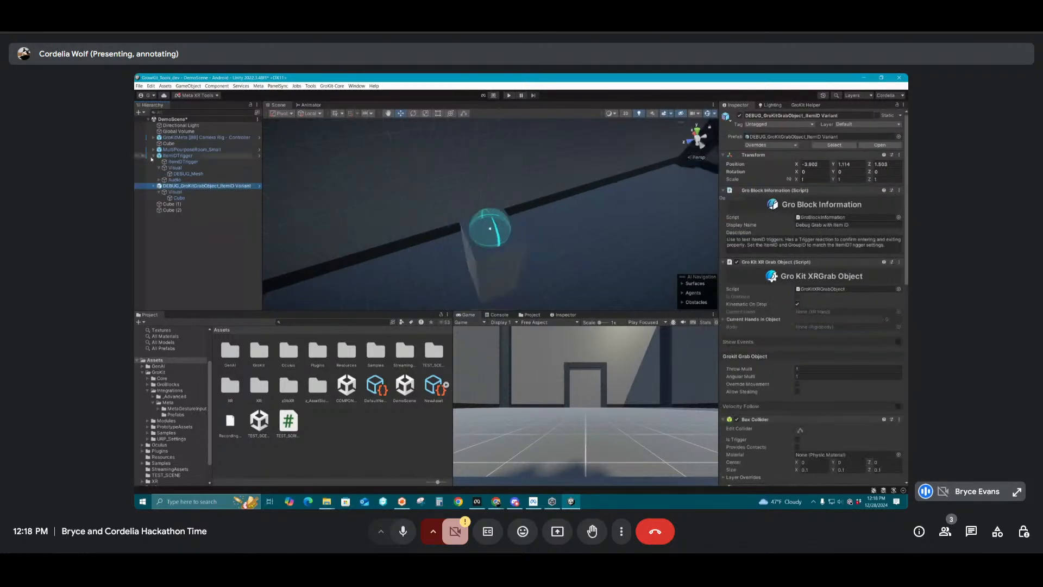
Duplicate the pedestal beside the item ID trigger and move the copy along Z to about 0.498
{"action": "left_click", "coordinate": [170, 205]}
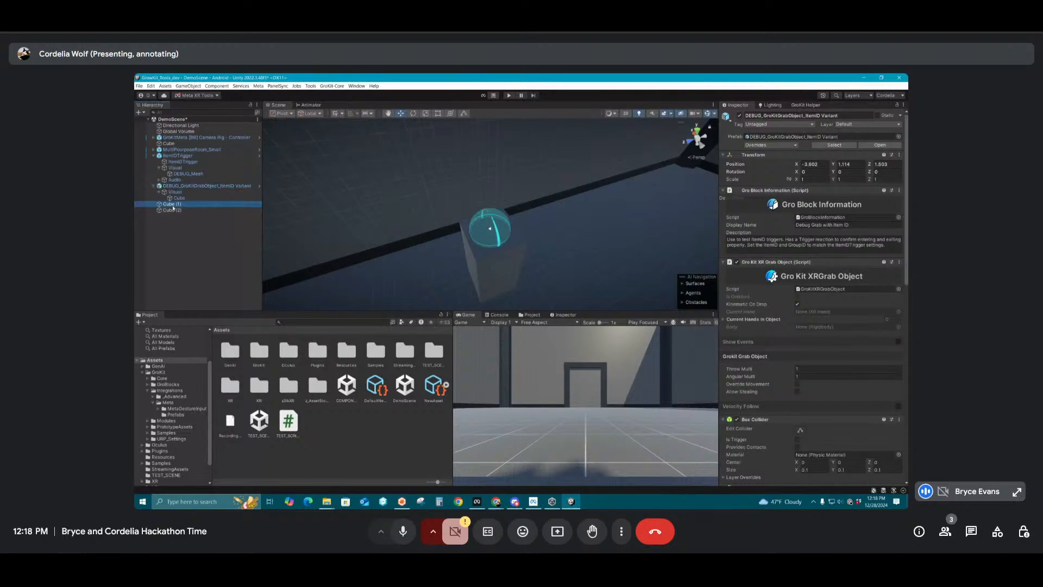
{"action": "key", "text": "ctrl+d"}
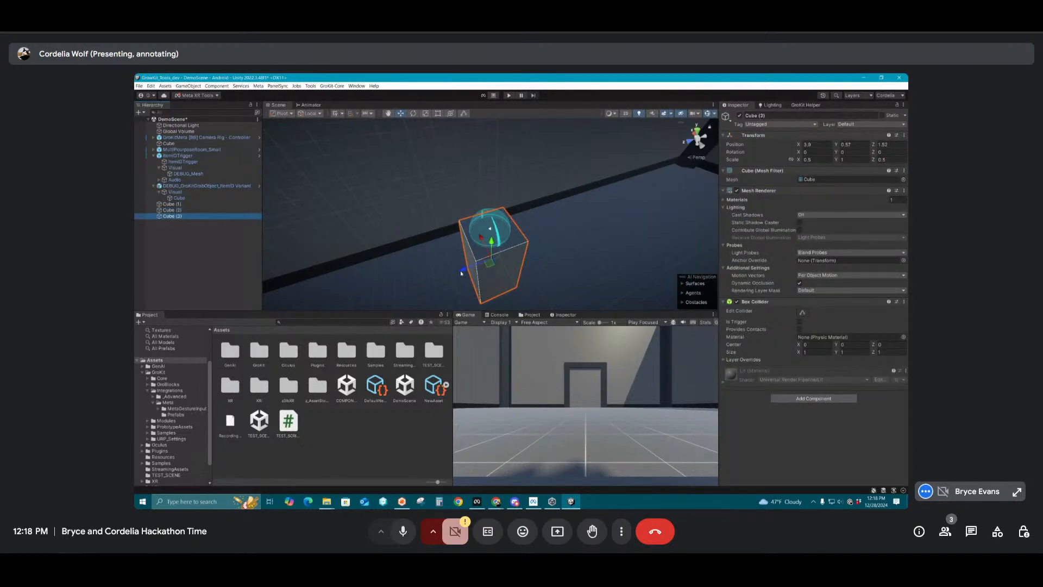
{"action": "left_click_drag", "start_coordinate": [487, 268], "coordinate": [538, 254]}
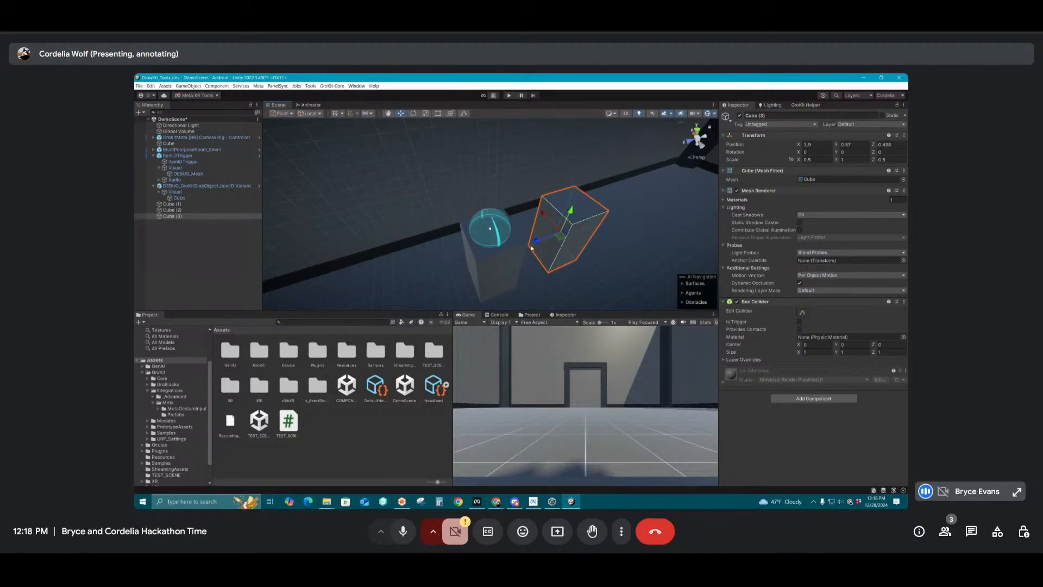
{"action": "left_click", "coordinate": [388, 405]}
{"action": "left_click_drag", "start_coordinate": [592, 232], "coordinate": [466, 217], "text": "alt"}
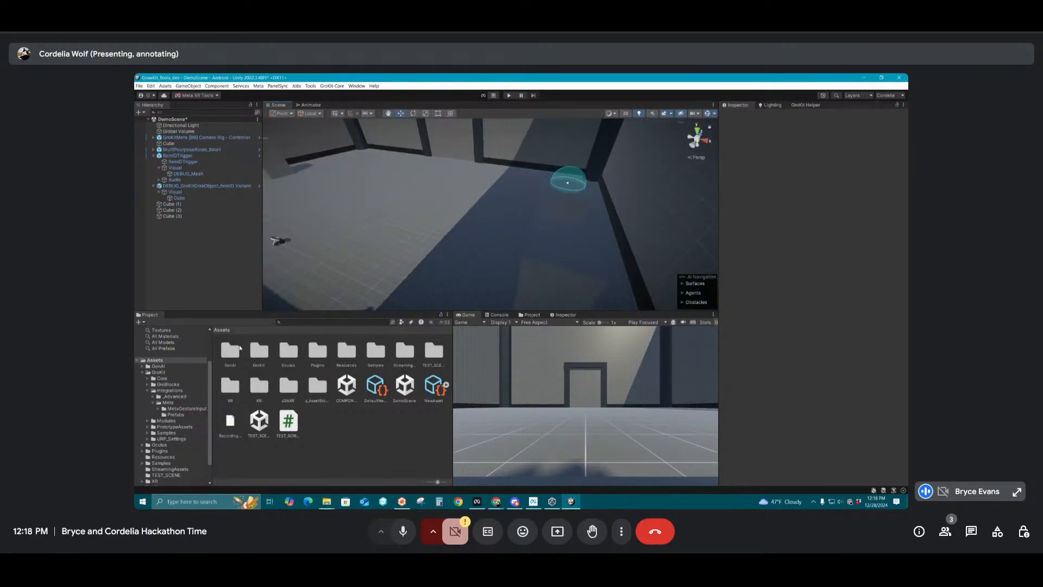
Open the GroBlocks library and choose the Debug Color Changer block
{"action": "left_click", "coordinate": [332, 86]}
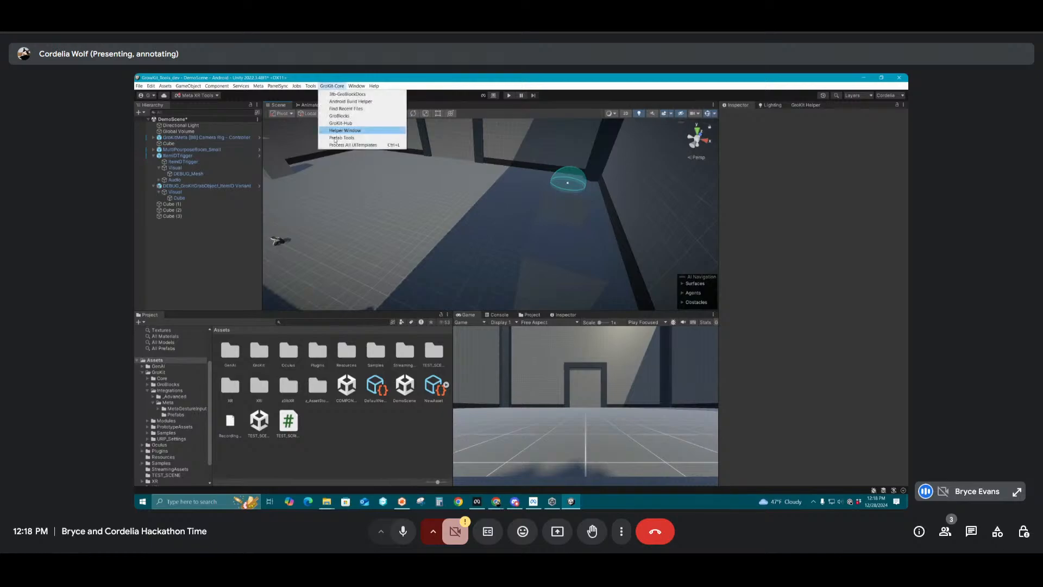
{"action": "left_click", "coordinate": [346, 130]}
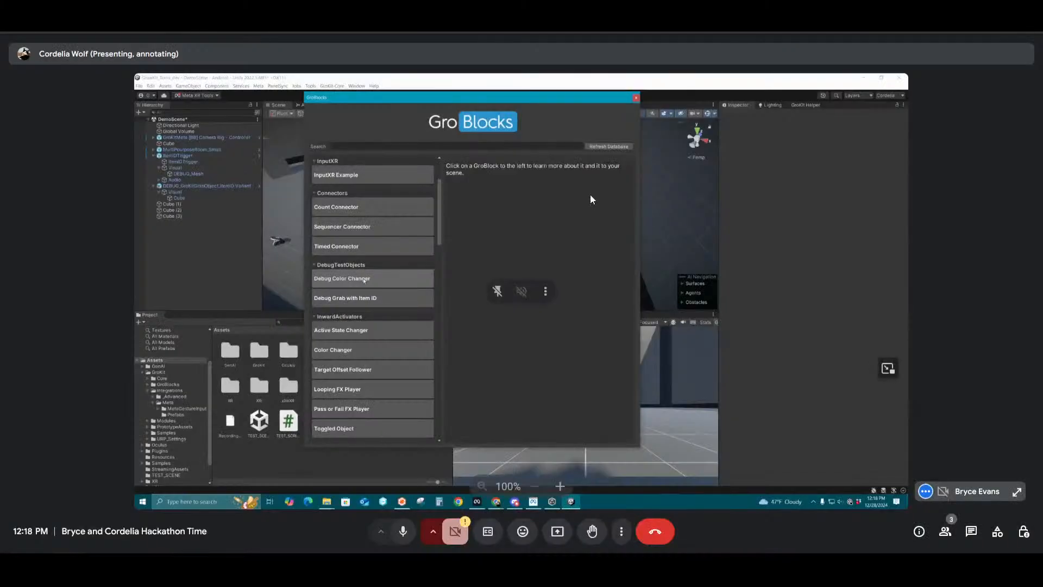
{"action": "left_click", "coordinate": [367, 279]}
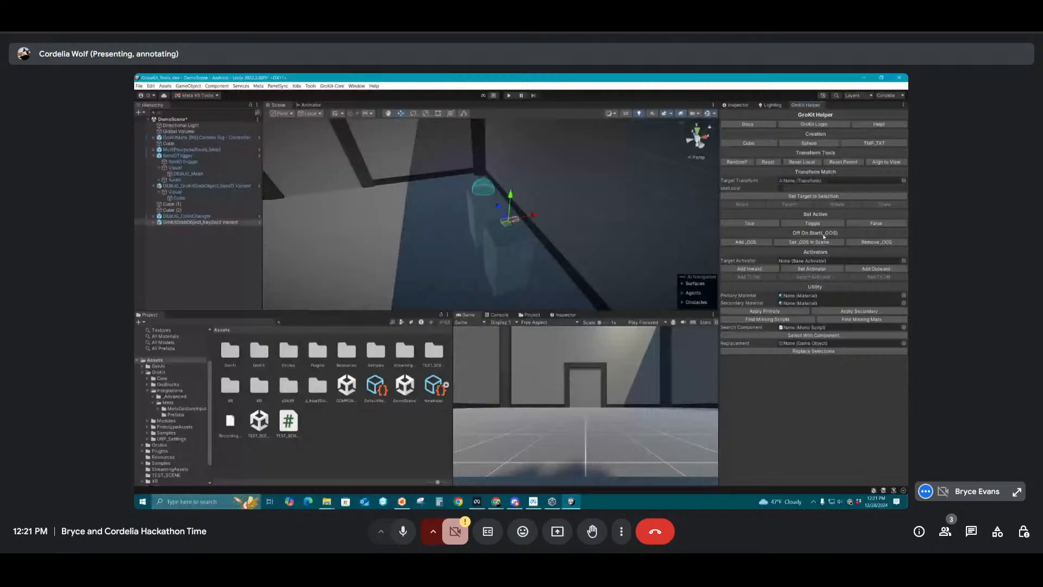
Mark the gold key grab object with the _OOS suffix and set all _OOS objects in the scene inactive
{"action": "left_click", "coordinate": [764, 243]}
{"action": "left_click", "coordinate": [810, 241]}
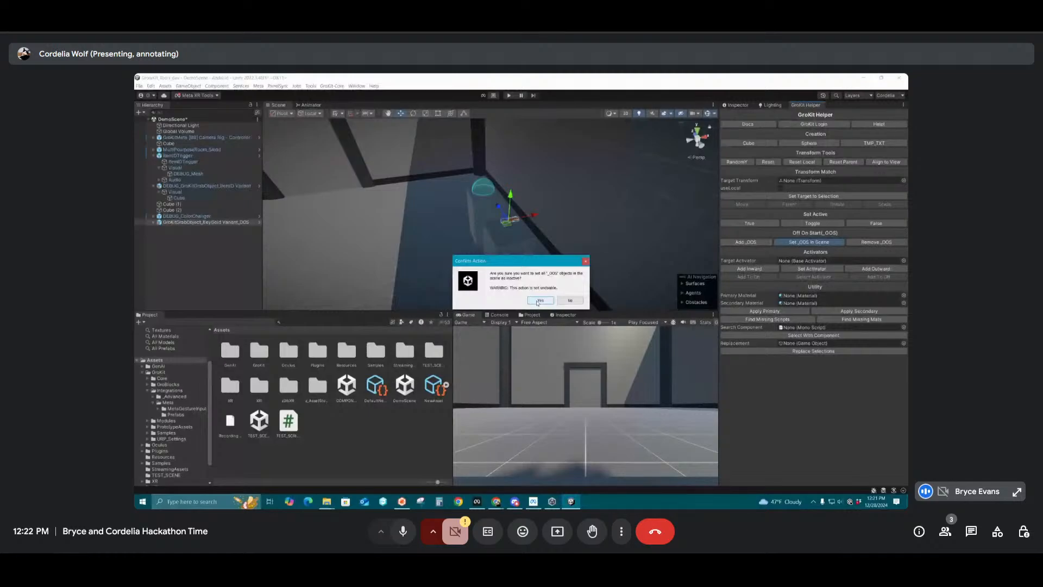
{"action": "left_click", "coordinate": [539, 301]}
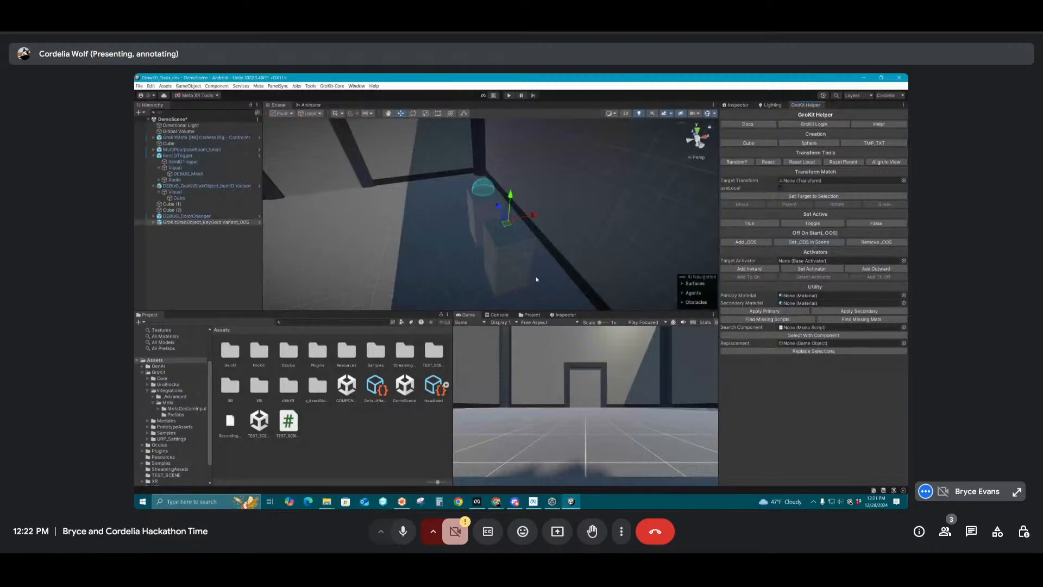
Set the debug grab object's Item ID Enum to Correct
{"action": "left_click_drag", "start_coordinate": [536, 280], "coordinate": [380, 174], "text": "alt"}
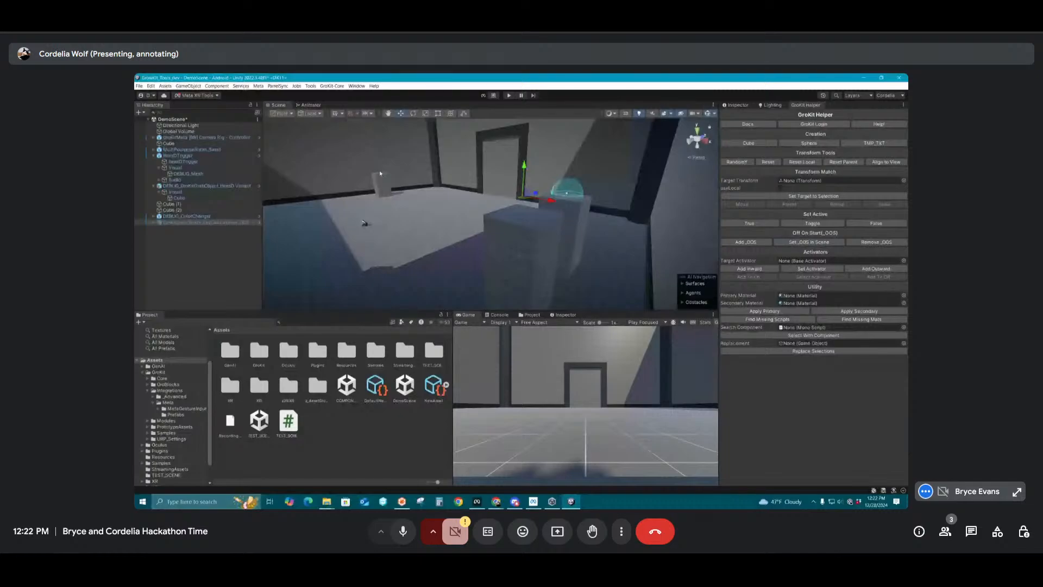
{"action": "left_click", "coordinate": [380, 175]}
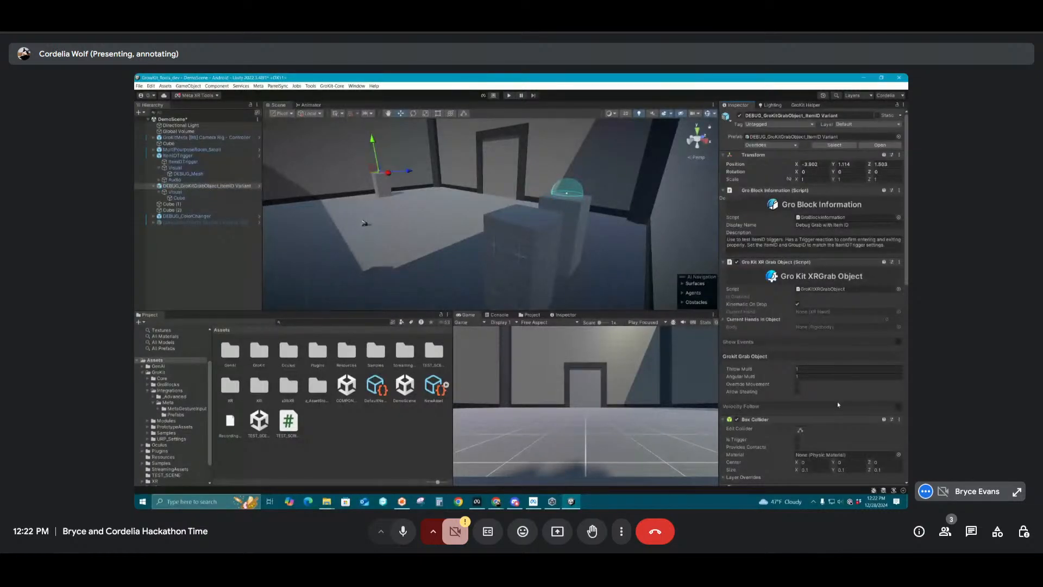
{"action": "scroll", "coordinate": [838, 405], "scroll_direction": "down", "scroll_amount": 10}
{"action": "left_click", "coordinate": [836, 258]}
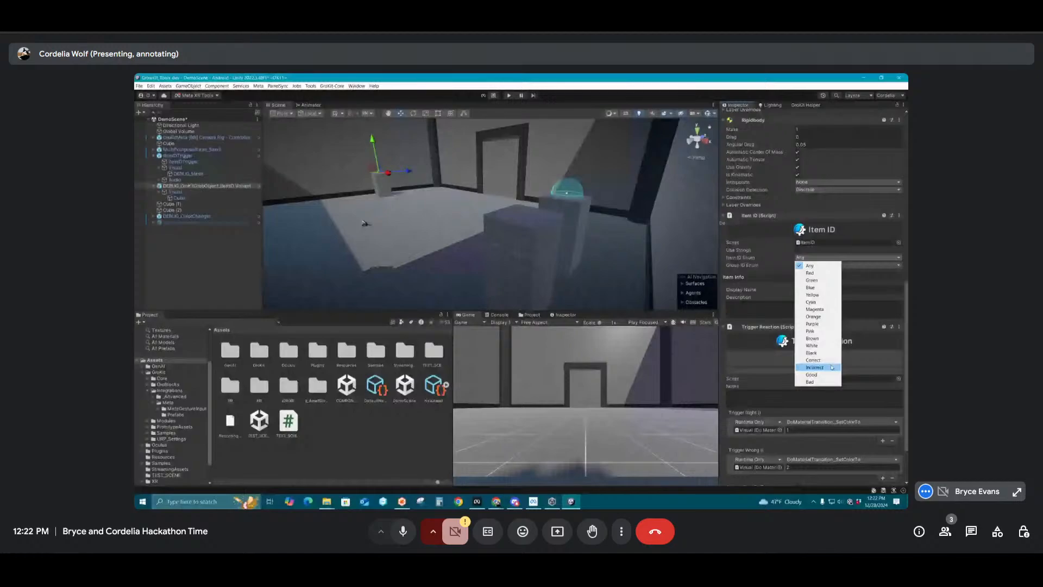
{"action": "left_click", "coordinate": [815, 360]}
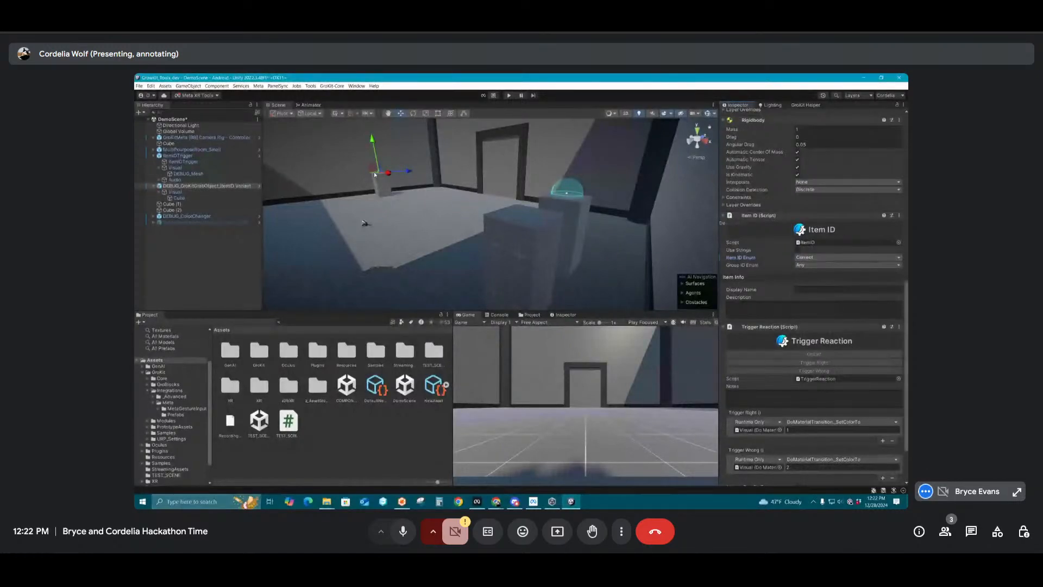
Set the Item ID on the item ID trigger's ItemIDTrigger child to Correct
{"action": "left_click", "coordinate": [567, 189]}
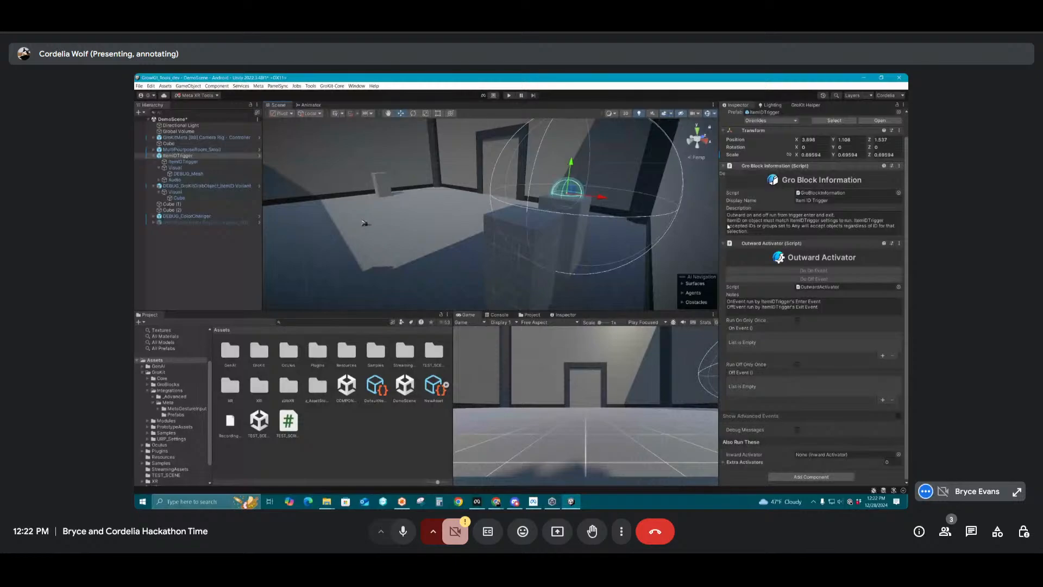
{"action": "left_click", "coordinate": [182, 162]}
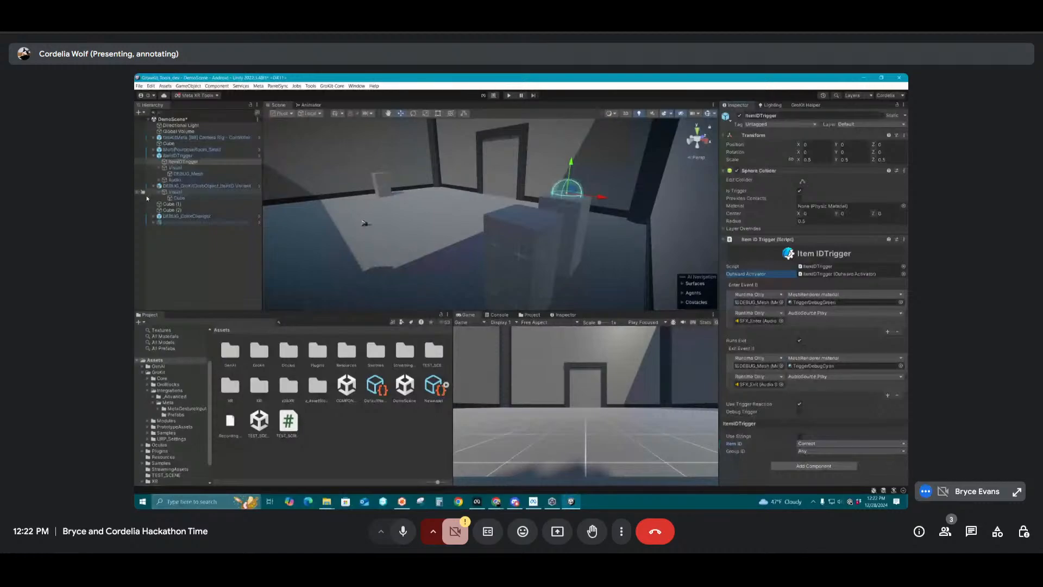
{"action": "left_click", "coordinate": [188, 174]}
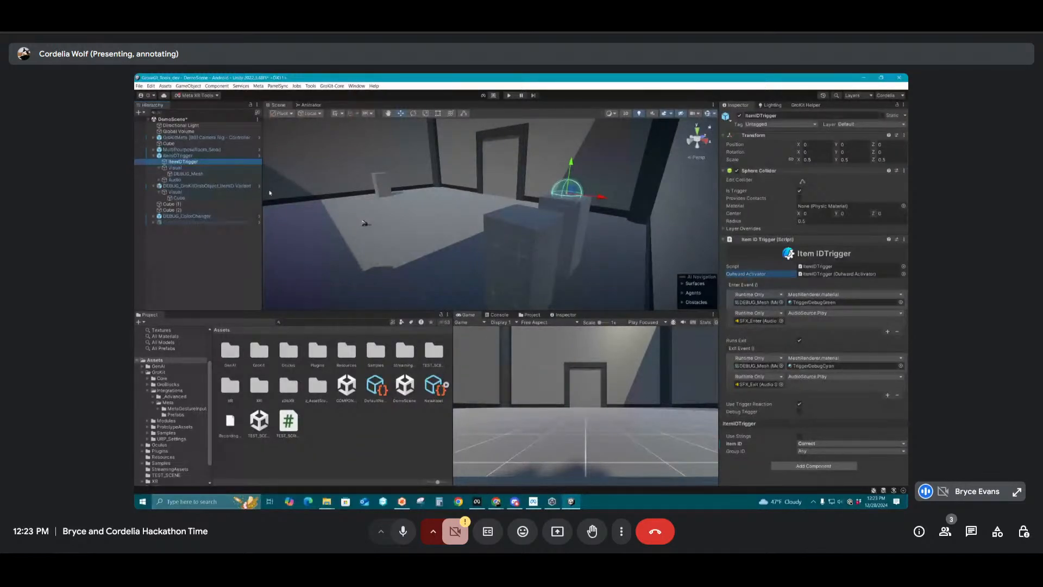
Add an On Event and an Off Event entry to the trigger's Outward Activator and assign the gold key object to both
{"action": "left_click", "coordinate": [182, 156]}
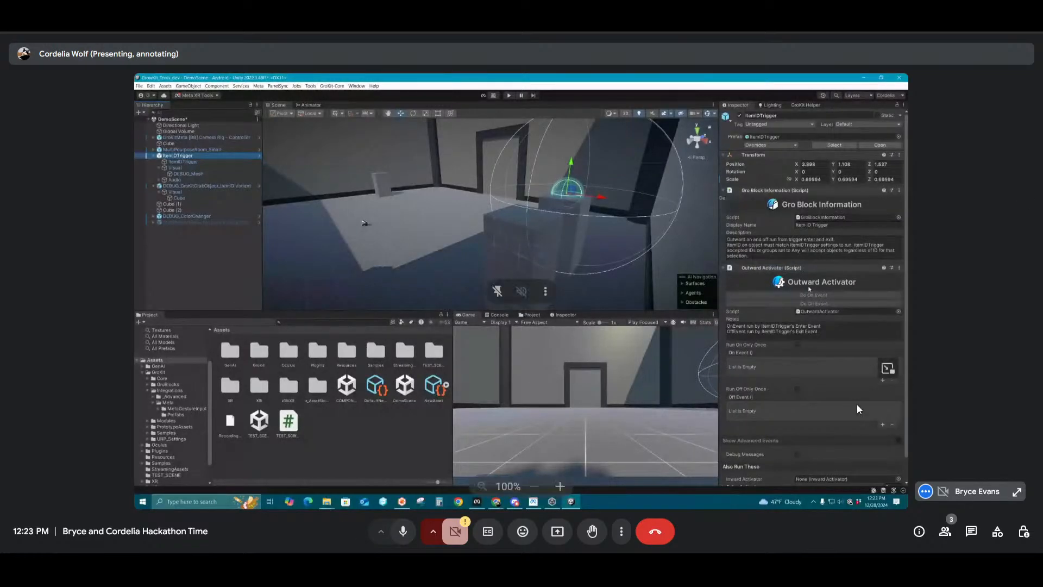
{"action": "scroll", "coordinate": [809, 289], "scroll_direction": "down", "scroll_amount": 1}
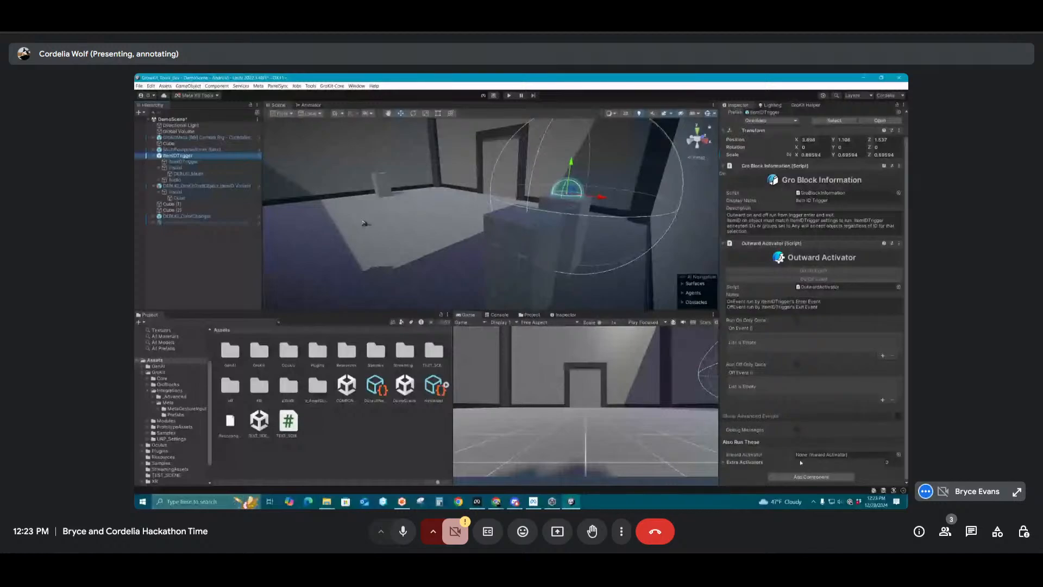
{"action": "left_click", "coordinate": [883, 356]}
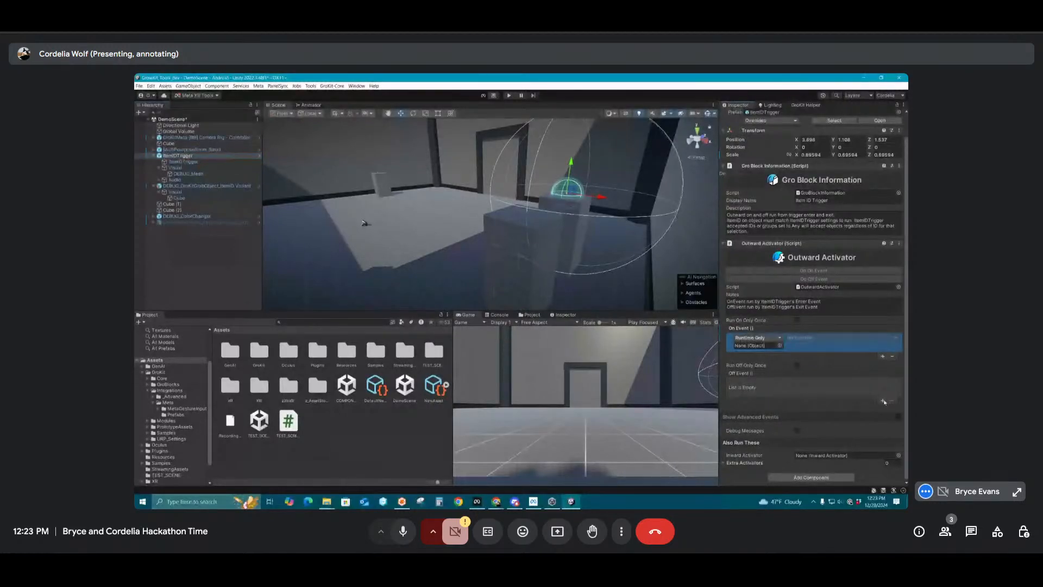
{"action": "left_click", "coordinate": [882, 401]}
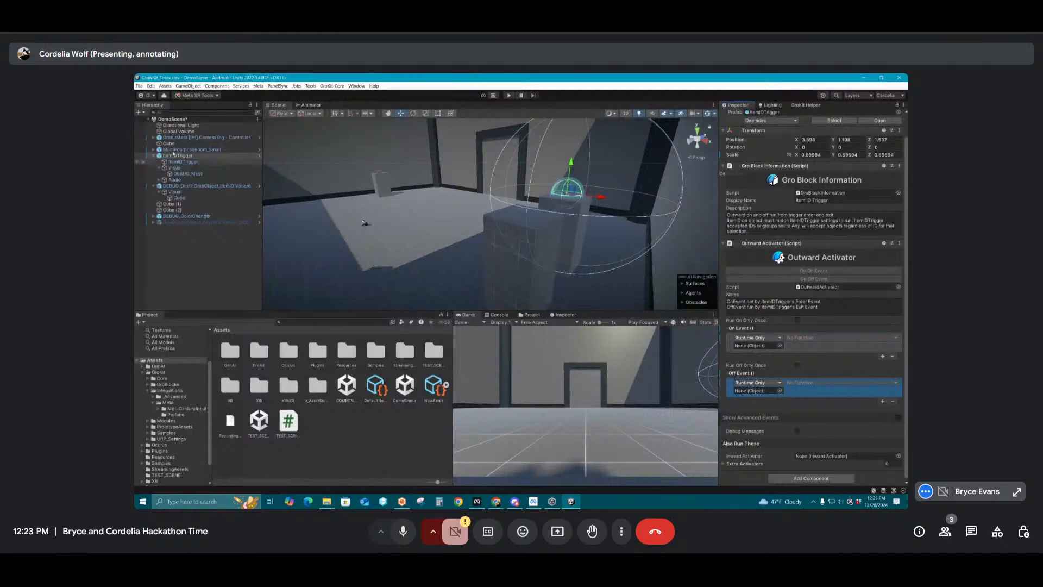
{"action": "left_click_drag", "start_coordinate": [185, 222], "coordinate": [756, 346]}
{"action": "left_click_drag", "start_coordinate": [198, 223], "coordinate": [757, 391]}
Assign DEBUG_ColorChanger as the Inward Activator of the item ID trigger's Outward Activator
{"action": "left_click", "coordinate": [187, 216]}
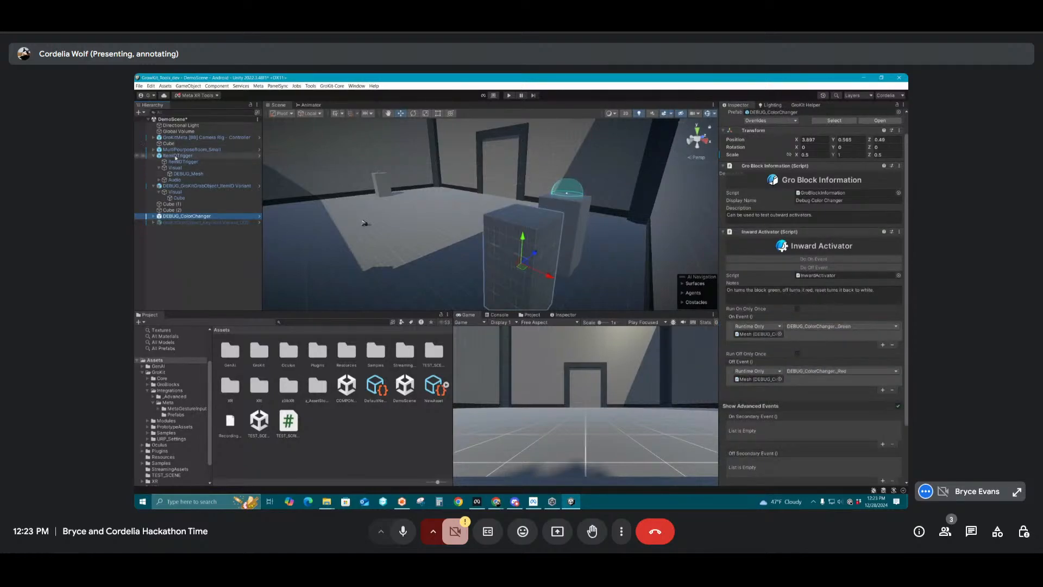
{"action": "left_click", "coordinate": [175, 156]}
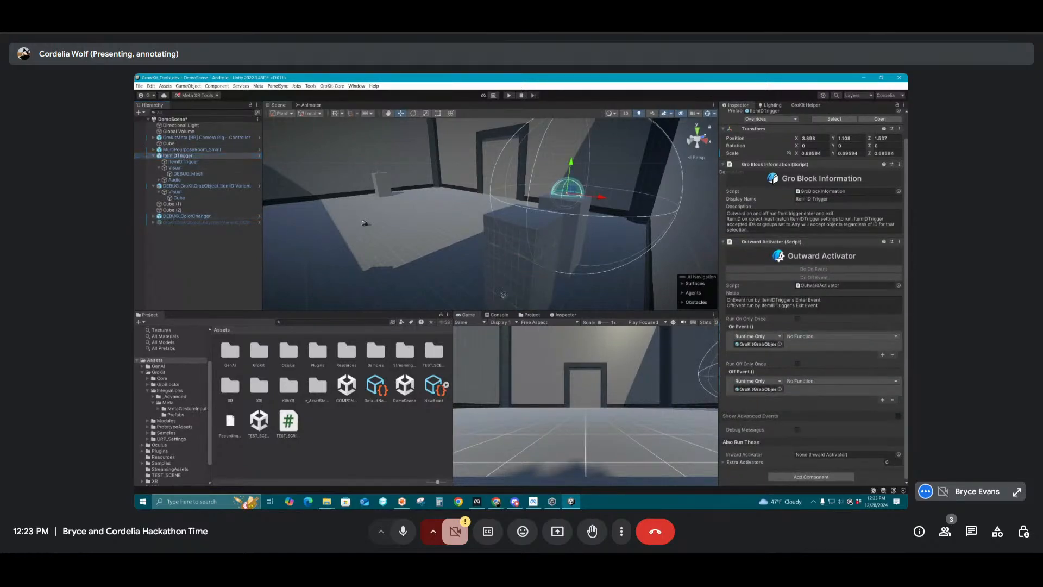
{"action": "left_click_drag", "start_coordinate": [808, 455], "coordinate": [810, 454]}
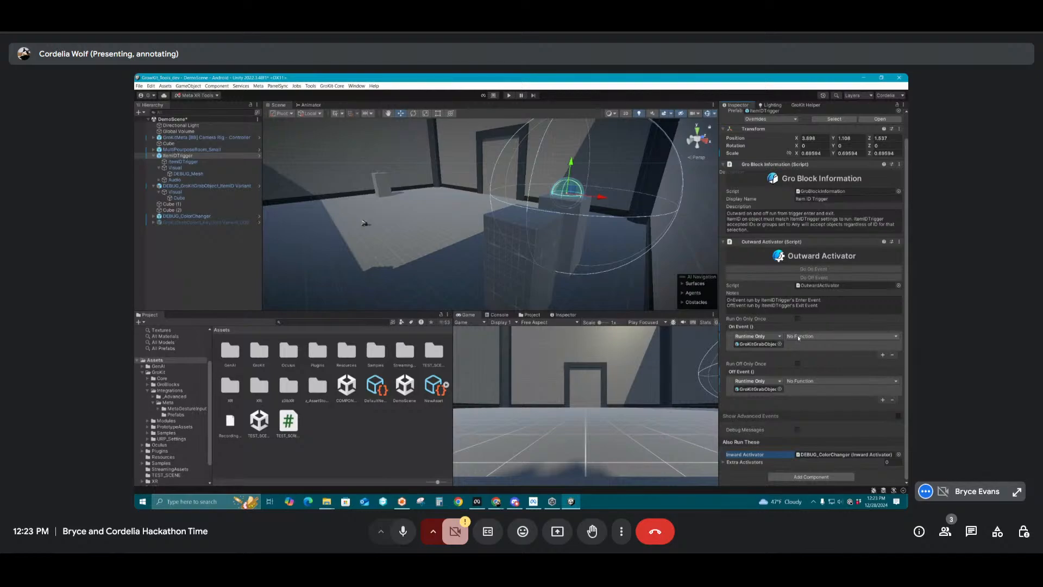
Set both gold key events to GameObject.SetActive, enabled for the On Event and disabled for the Off Event
{"action": "left_click", "coordinate": [799, 337]}
{"action": "mouse_move", "coordinate": [814, 351]}
{"action": "left_click", "coordinate": [755, 405]}
{"action": "left_click", "coordinate": [802, 382]}
{"action": "mouse_move", "coordinate": [809, 399]}
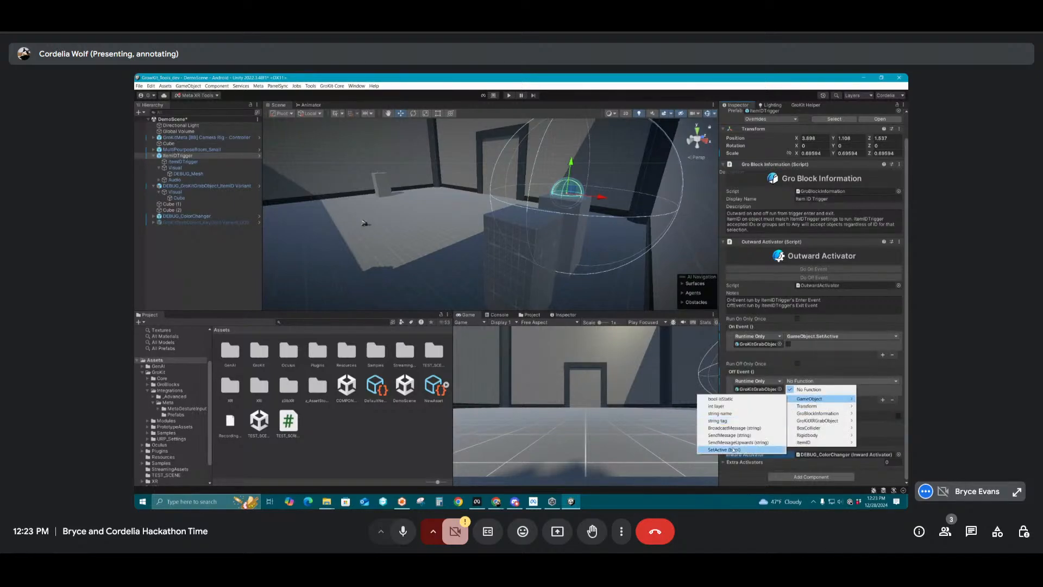
{"action": "left_click", "coordinate": [733, 450]}
{"action": "left_click", "coordinate": [789, 344]}
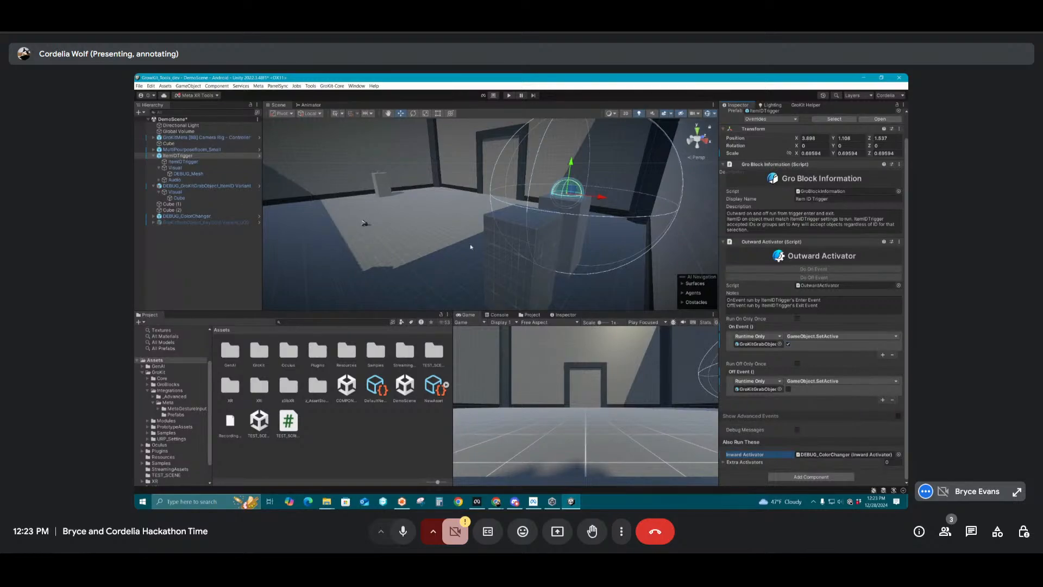
Deselect the item ID trigger and save the demo scene
{"action": "left_click", "coordinate": [206, 262]}
{"action": "right_click_drag", "start_coordinate": [389, 189], "coordinate": [429, 201]}
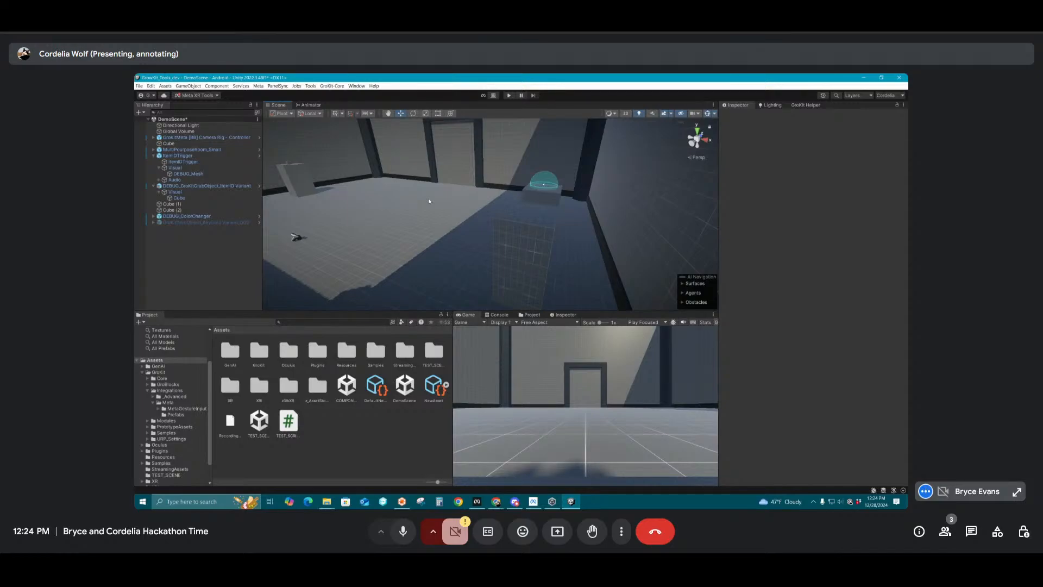
{"action": "left_click", "coordinate": [138, 87]}
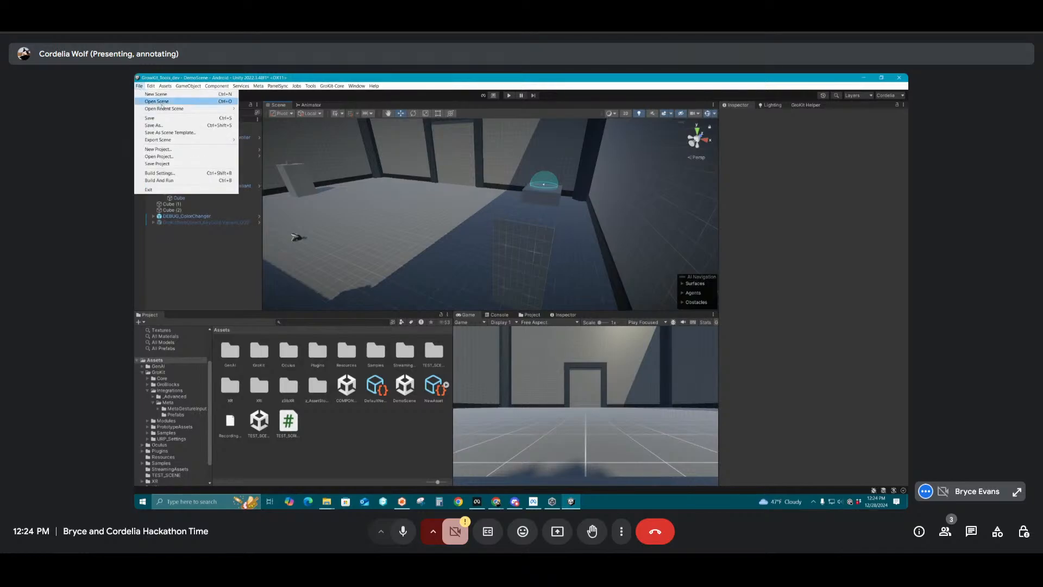
{"action": "left_click", "coordinate": [169, 119]}
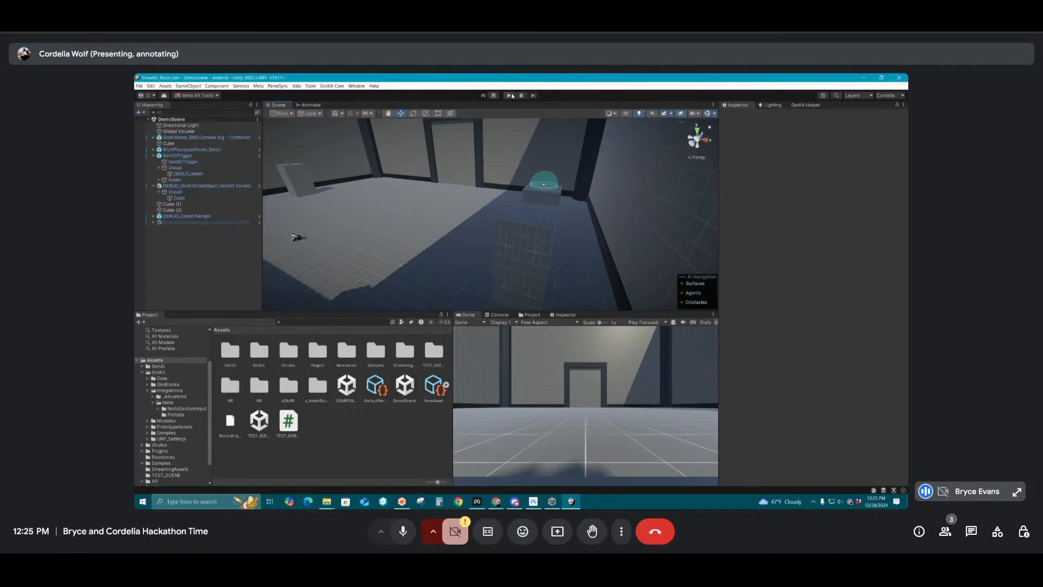
Run the scene in Play mode to test the grab object in the item ID trigger, and stop it
{"action": "left_click", "coordinate": [512, 95]}
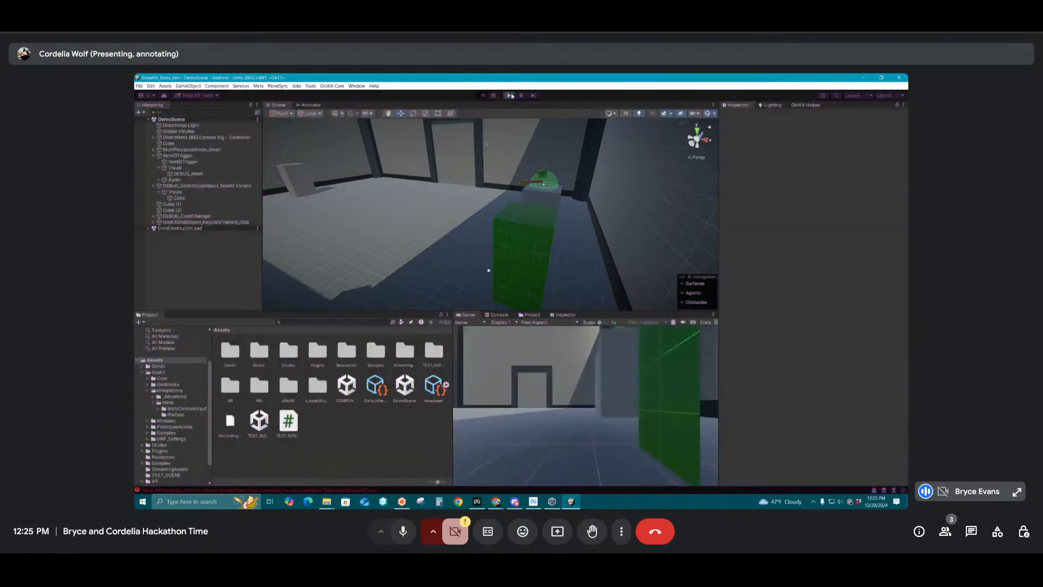
{"action": "left_click", "coordinate": [511, 96]}
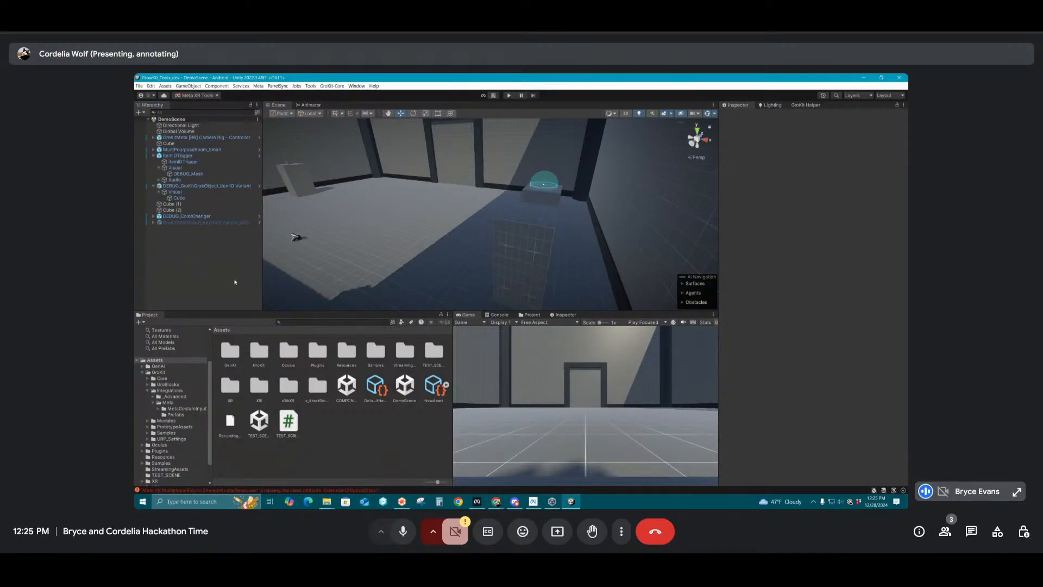
{"action": "right_click_drag", "start_coordinate": [431, 226], "coordinate": [562, 188]}
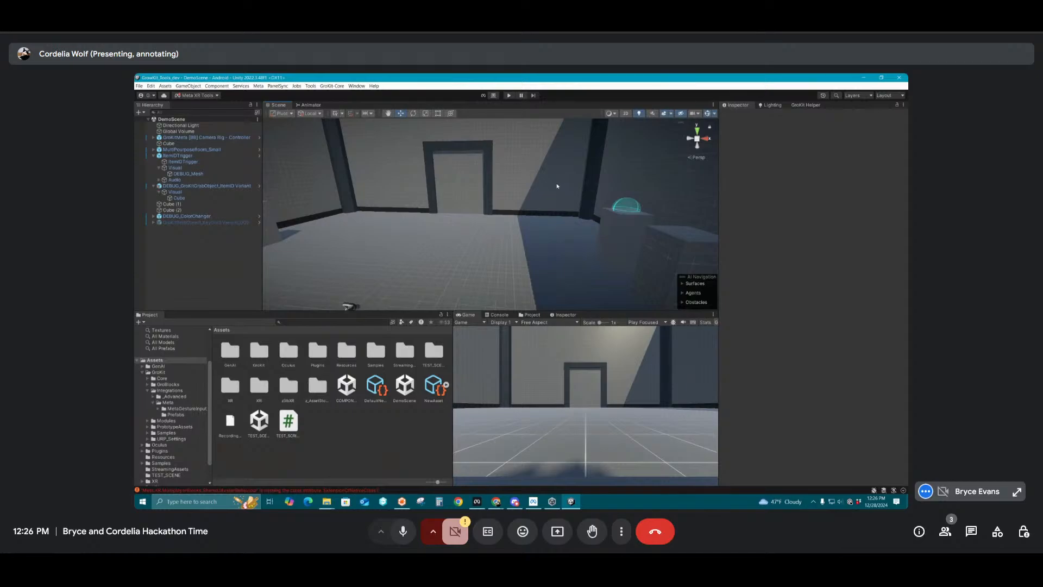
Disable the Box Collider of the DoorTrigger under Doors in the Walls_1 DoorWall of MultiPurposeRoom_Small
{"action": "right_click_drag", "start_coordinate": [532, 207], "coordinate": [471, 206]}
{"action": "key", "text": "w"}
{"action": "left_click", "coordinate": [471, 206]}
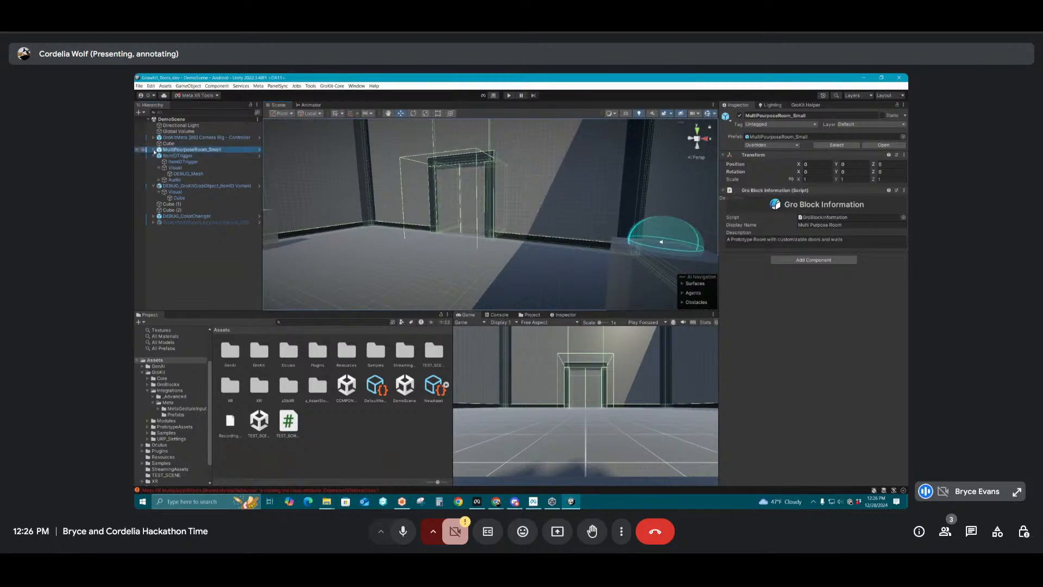
{"action": "left_click", "coordinate": [154, 150]}
{"action": "left_click", "coordinate": [154, 173]}
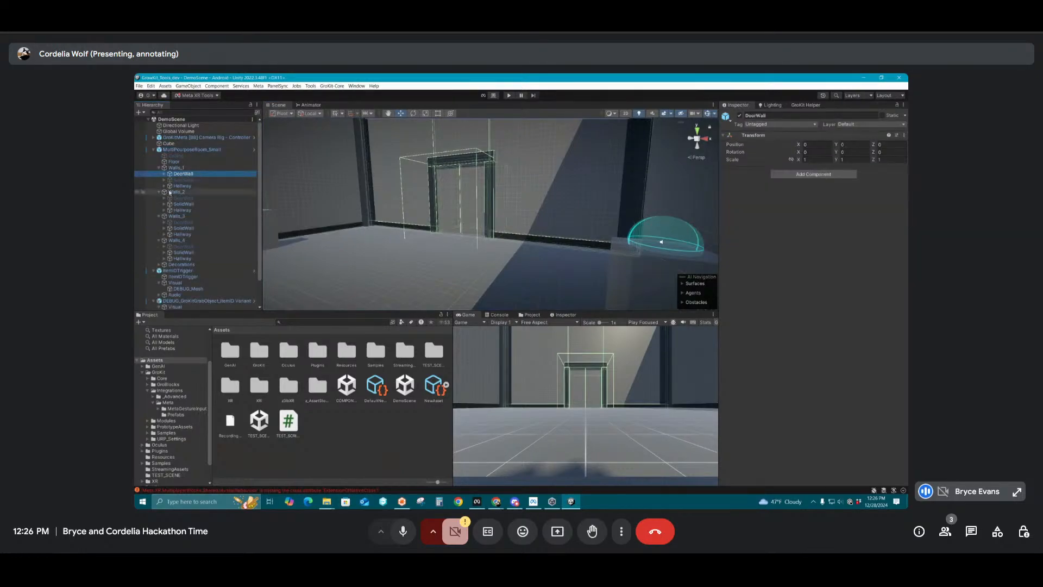
{"action": "left_click", "coordinate": [166, 174]}
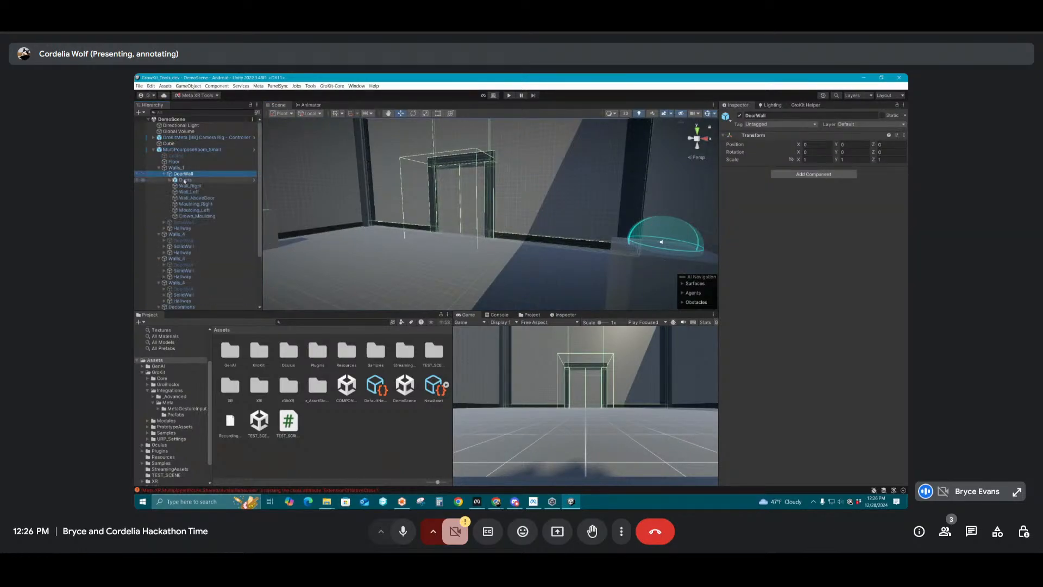
{"action": "left_click", "coordinate": [185, 179]}
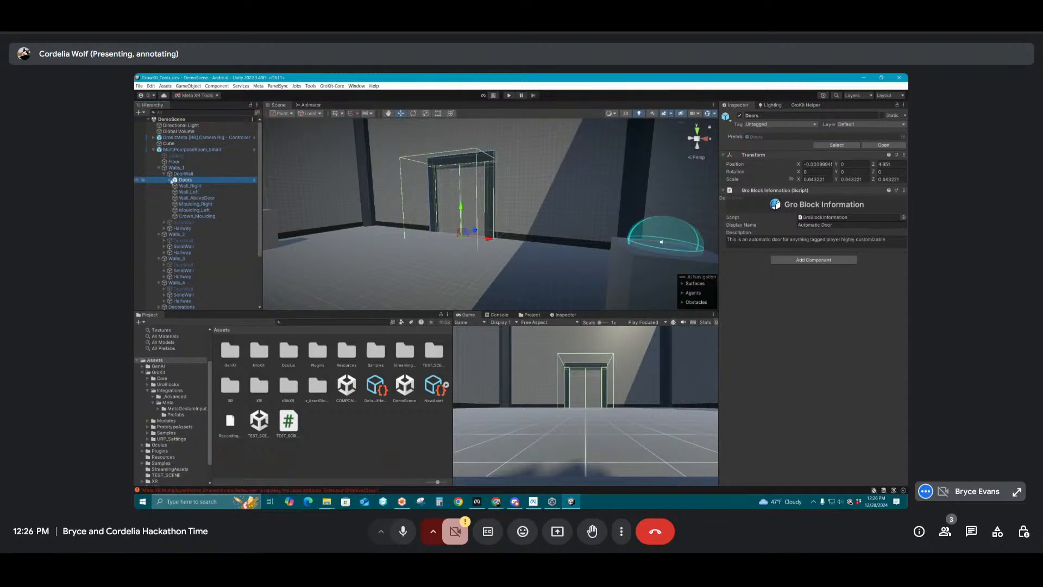
{"action": "left_click", "coordinate": [169, 179]}
{"action": "left_click", "coordinate": [201, 186]}
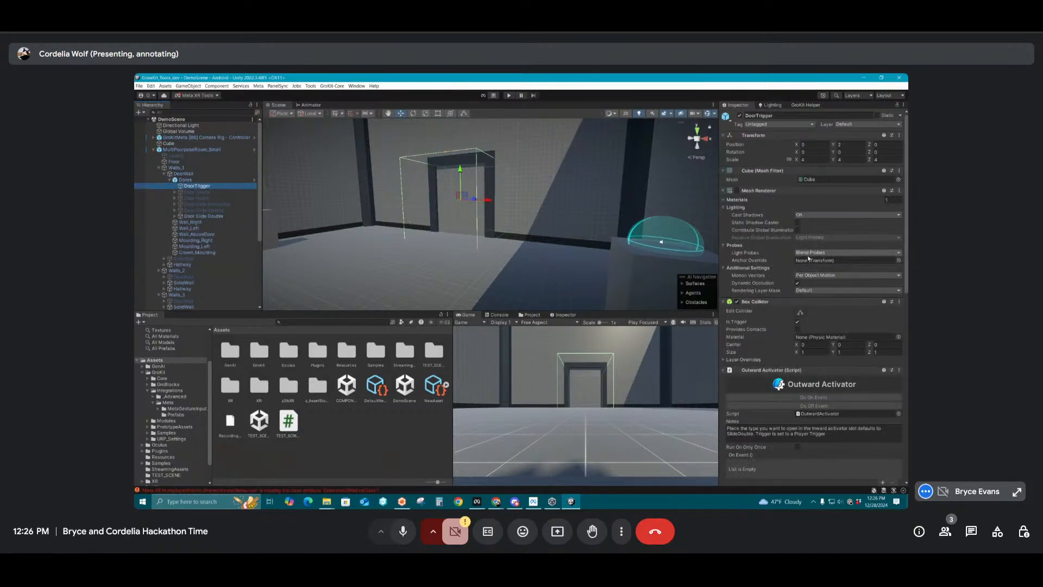
{"action": "scroll", "coordinate": [808, 261], "scroll_direction": "down", "scroll_amount": 10}
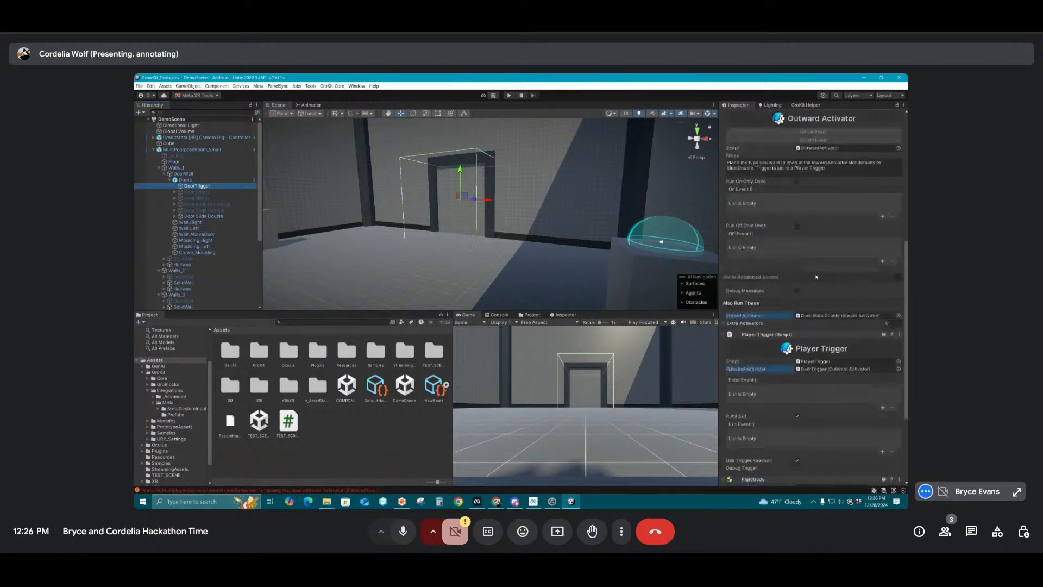
{"action": "scroll", "coordinate": [802, 281], "scroll_direction": "up", "scroll_amount": 10}
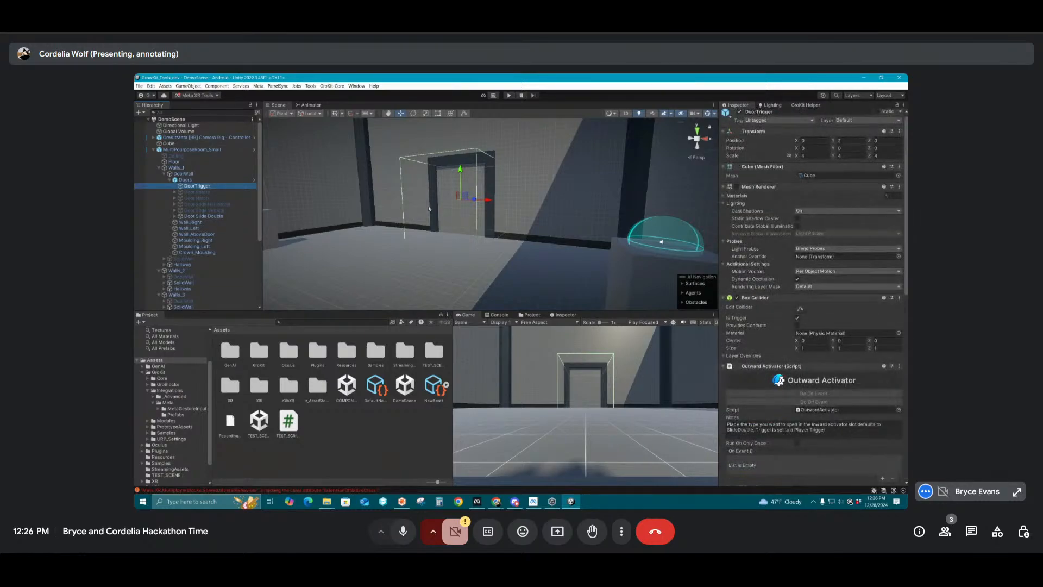
{"action": "left_click", "coordinate": [737, 298]}
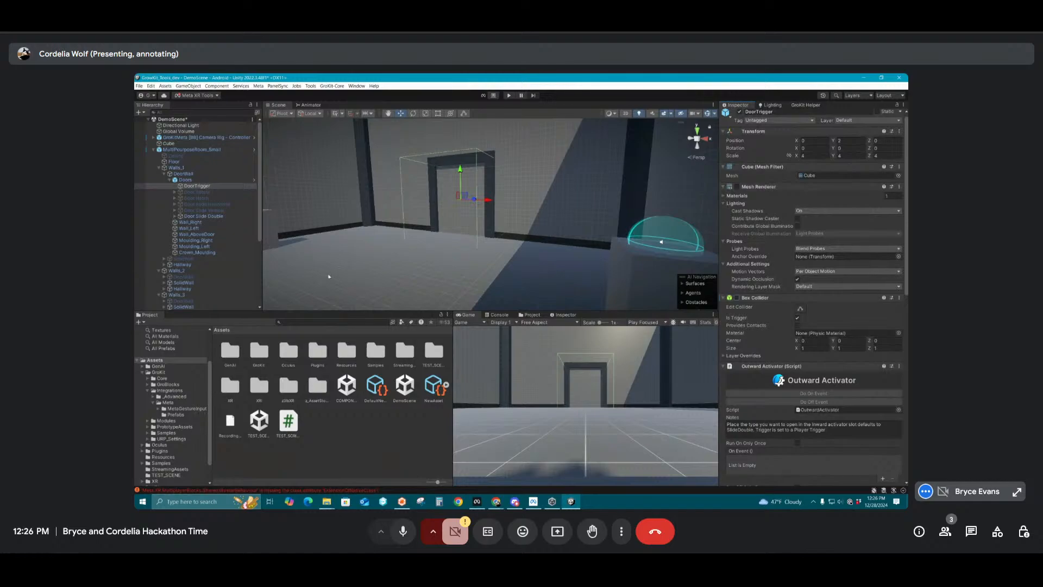
Add an Inward Activator component to the Doors object of the Walls_1 DoorWall
{"action": "left_click", "coordinate": [188, 181]}
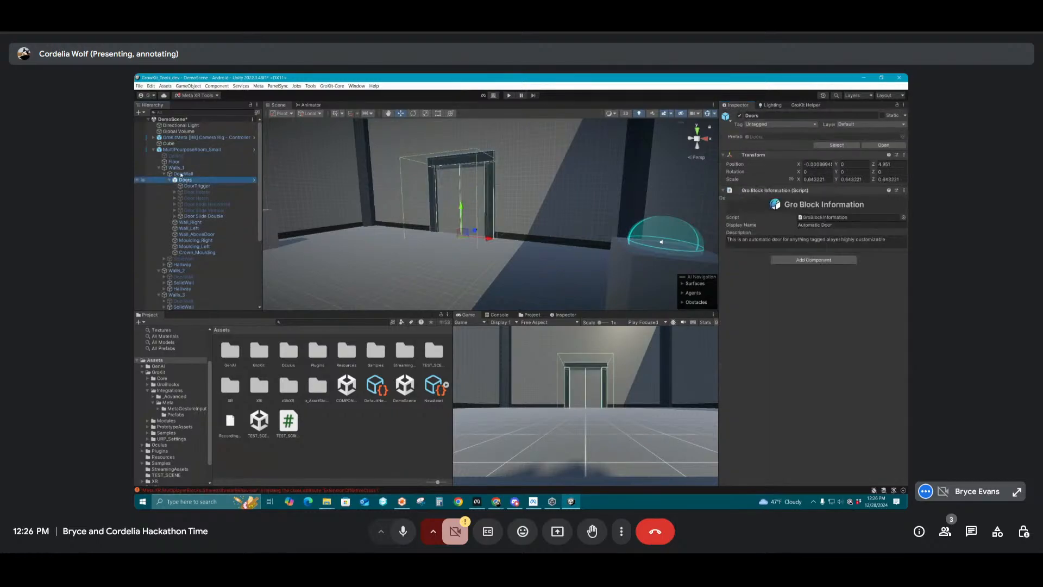
{"action": "left_click", "coordinate": [178, 169]}
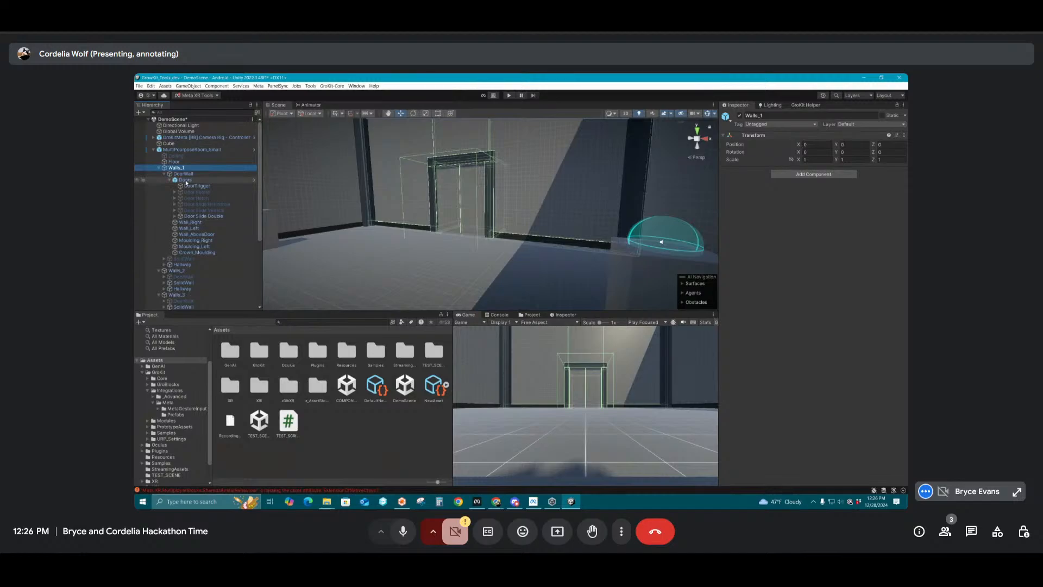
{"action": "left_click", "coordinate": [186, 180]}
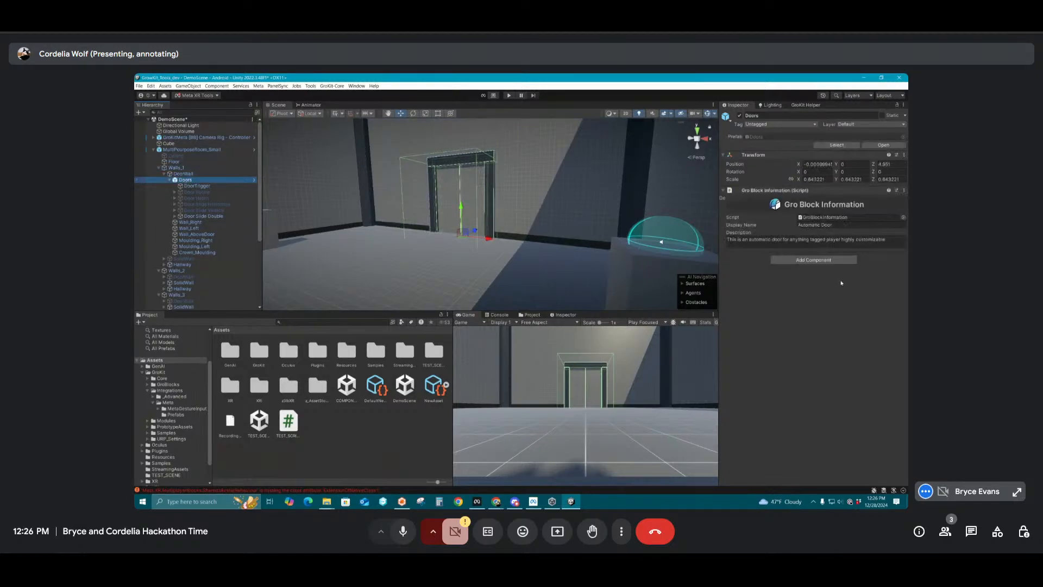
{"action": "left_click", "coordinate": [802, 261]}
{"action": "type", "text": "In"}
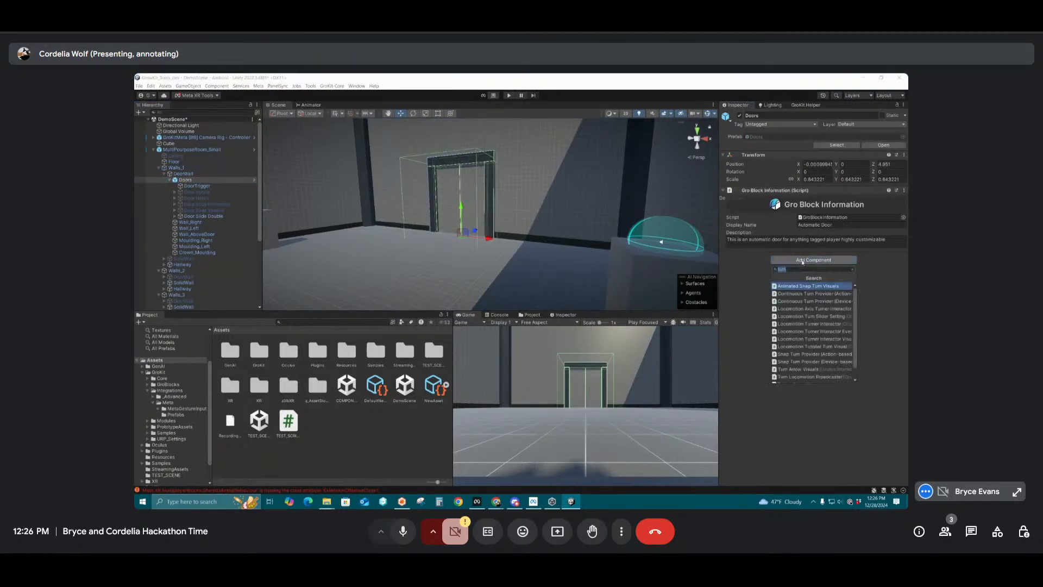
{"action": "type", "text": "ward"}
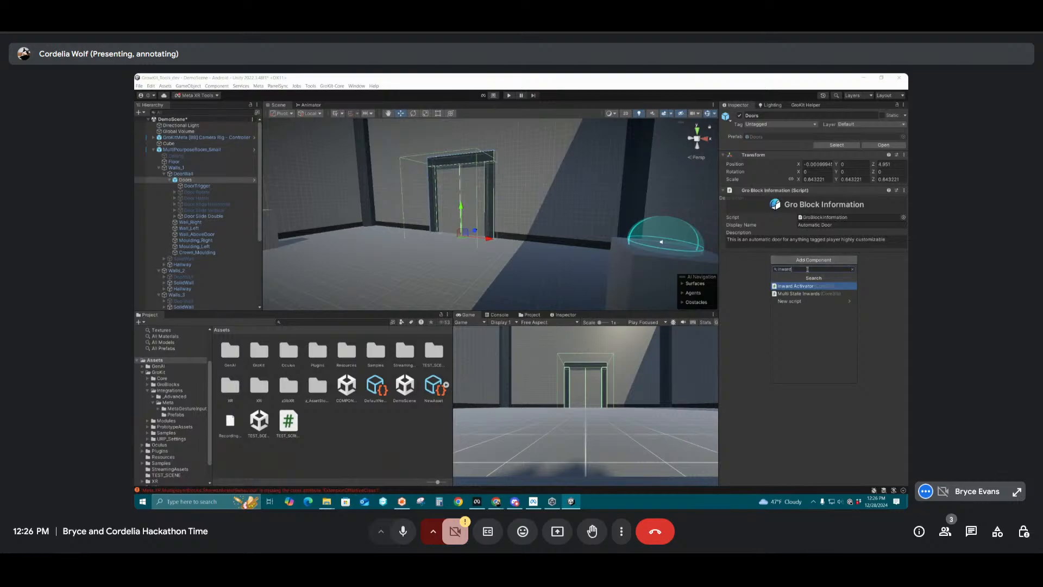
{"action": "left_click", "coordinate": [796, 286]}
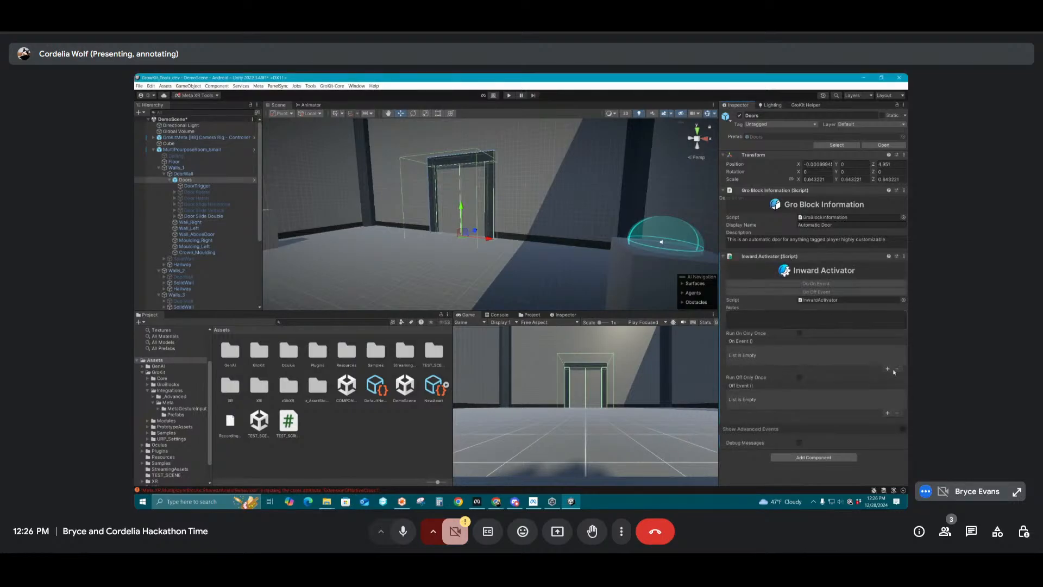
Add one On Event and one Off Event entry to the Doors' Inward Activator, both targeting DoorTrigger
{"action": "left_click", "coordinate": [888, 369]}
{"action": "left_click", "coordinate": [887, 414]}
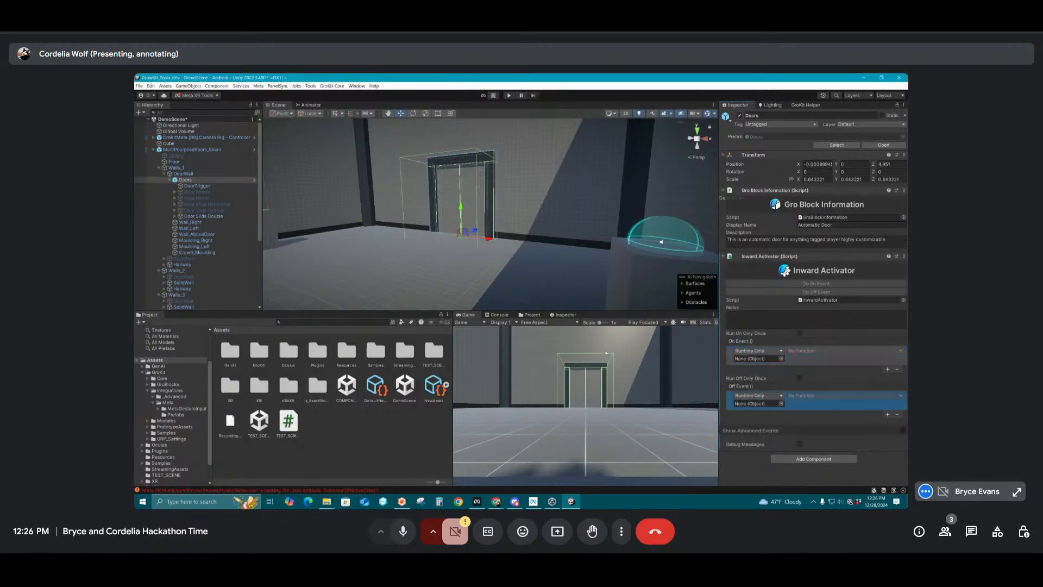
{"action": "left_click", "coordinate": [197, 186]}
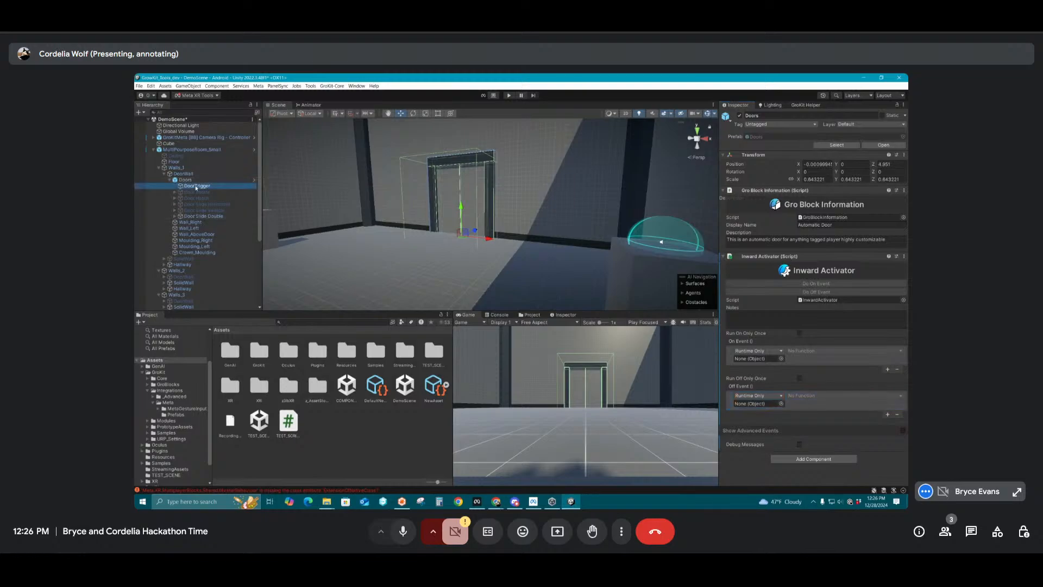
{"action": "left_click_drag", "start_coordinate": [745, 375], "coordinate": [757, 359]}
{"action": "left_click_drag", "start_coordinate": [198, 186], "coordinate": [758, 404]}
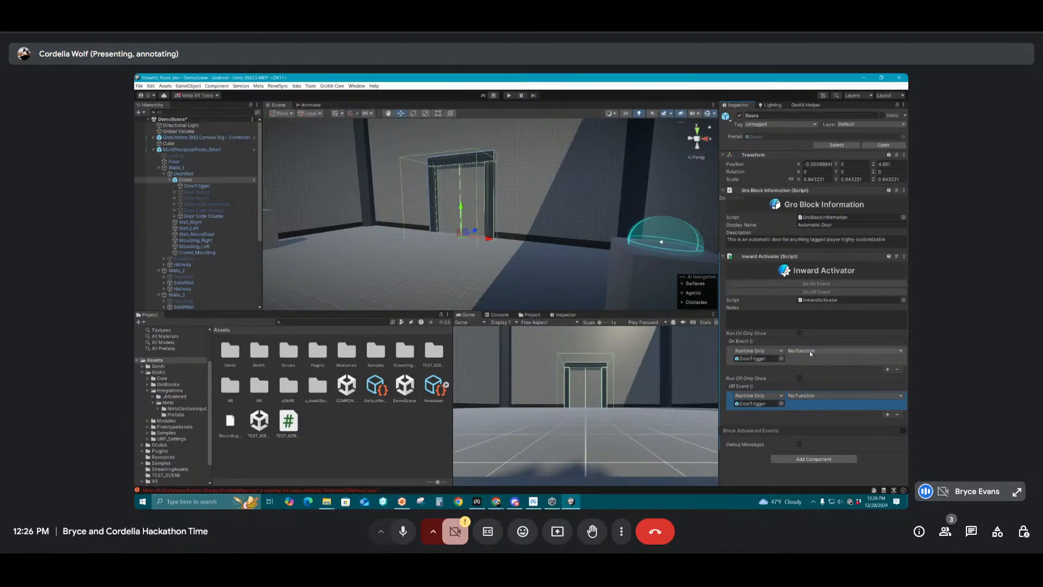
Set both DoorTrigger events to BoxCollider.enabled, enabled for the On Event and disabled for the Off Event
{"action": "left_click", "coordinate": [811, 351]}
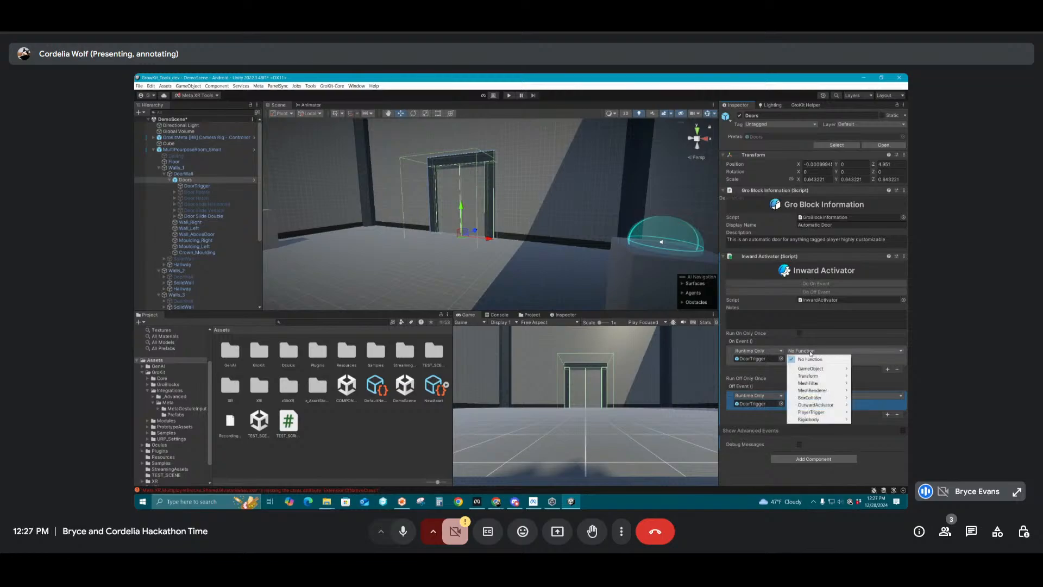
{"action": "mouse_move", "coordinate": [827, 376]}
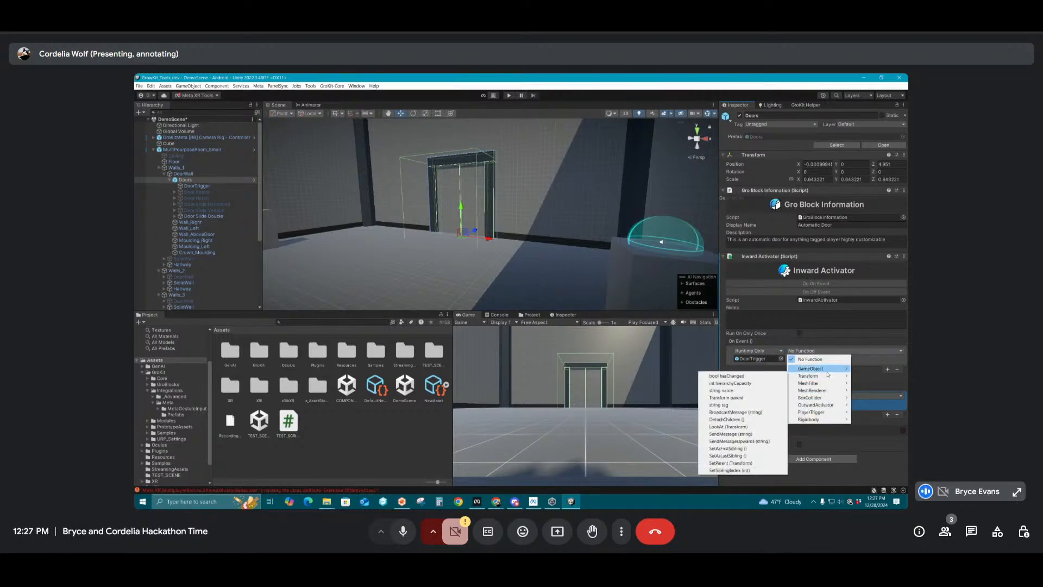
{"action": "mouse_move", "coordinate": [812, 399]}
{"action": "left_click", "coordinate": [723, 405]}
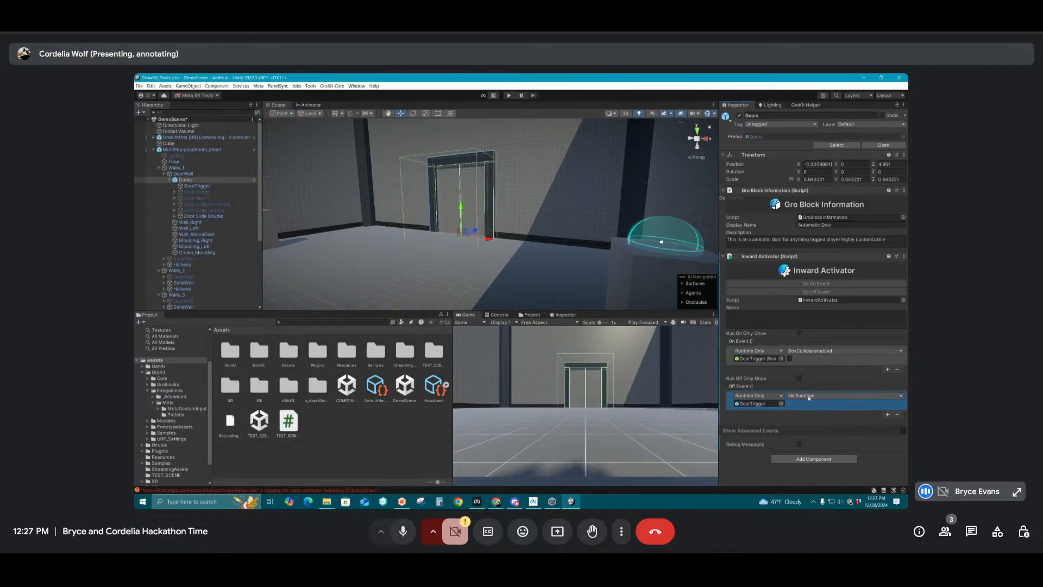
{"action": "left_click", "coordinate": [809, 398]}
{"action": "mouse_move", "coordinate": [815, 442]}
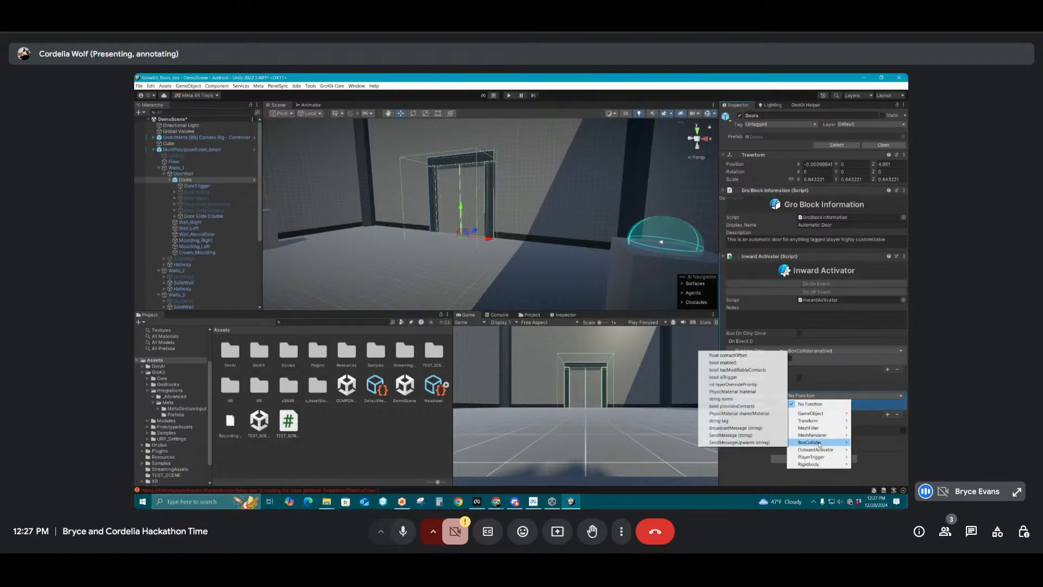
{"action": "left_click", "coordinate": [723, 362]}
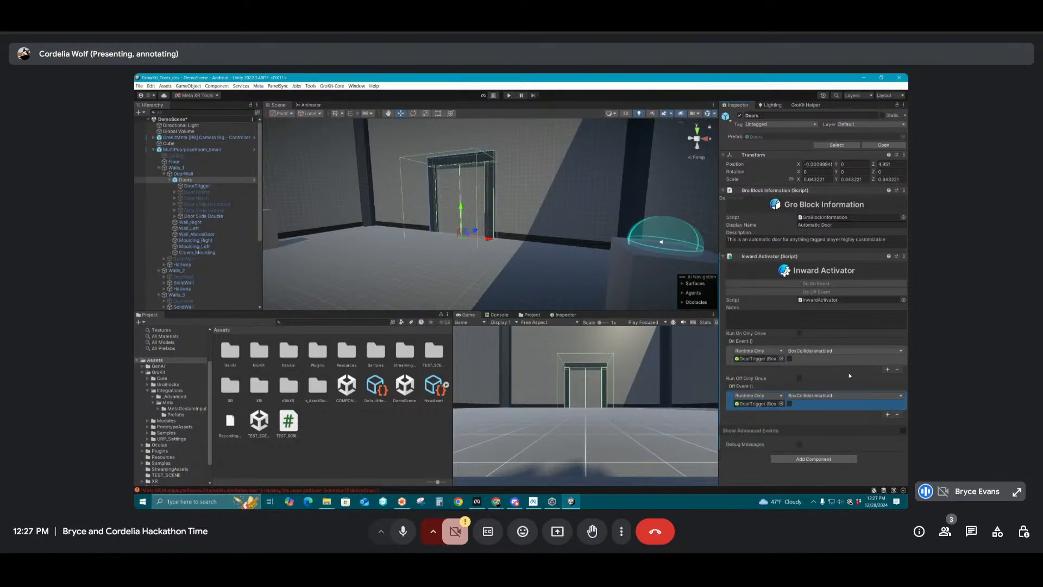
{"action": "left_click", "coordinate": [790, 359]}
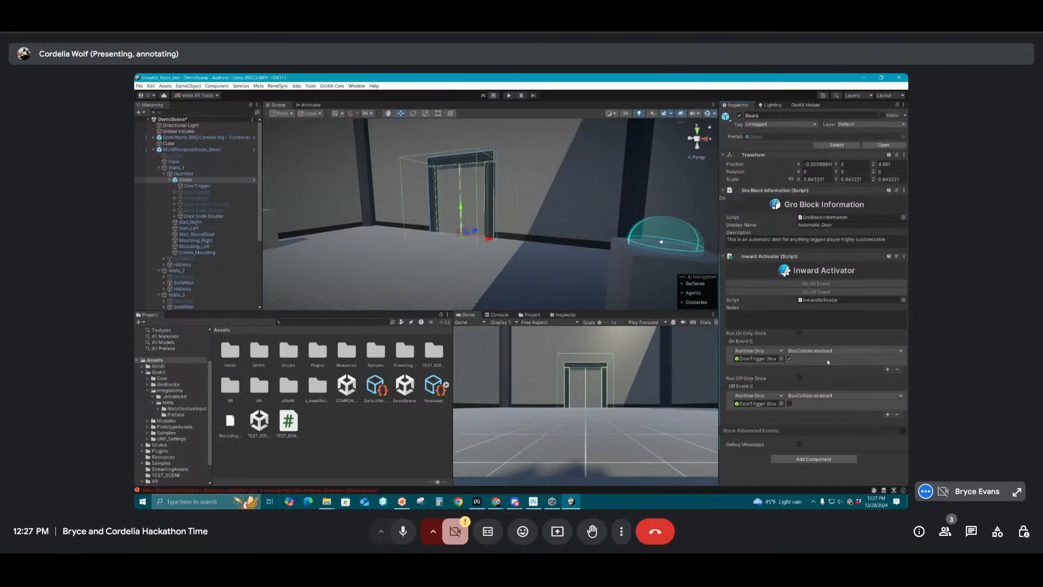
Duplicate the item ID trigger and move the copy to the wall beside the door
{"action": "left_click", "coordinate": [247, 179]}
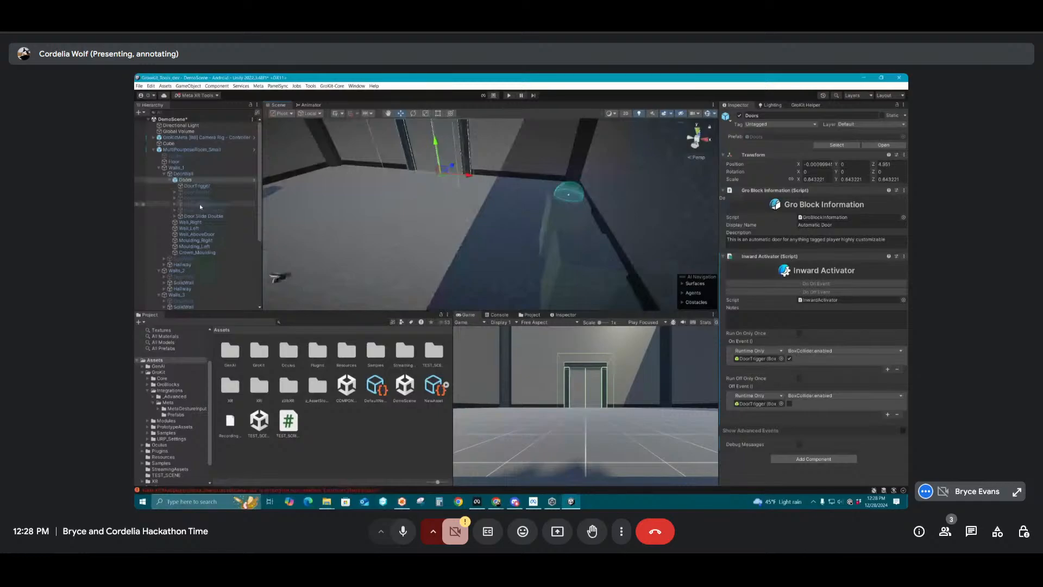
{"action": "key", "text": "Down"}
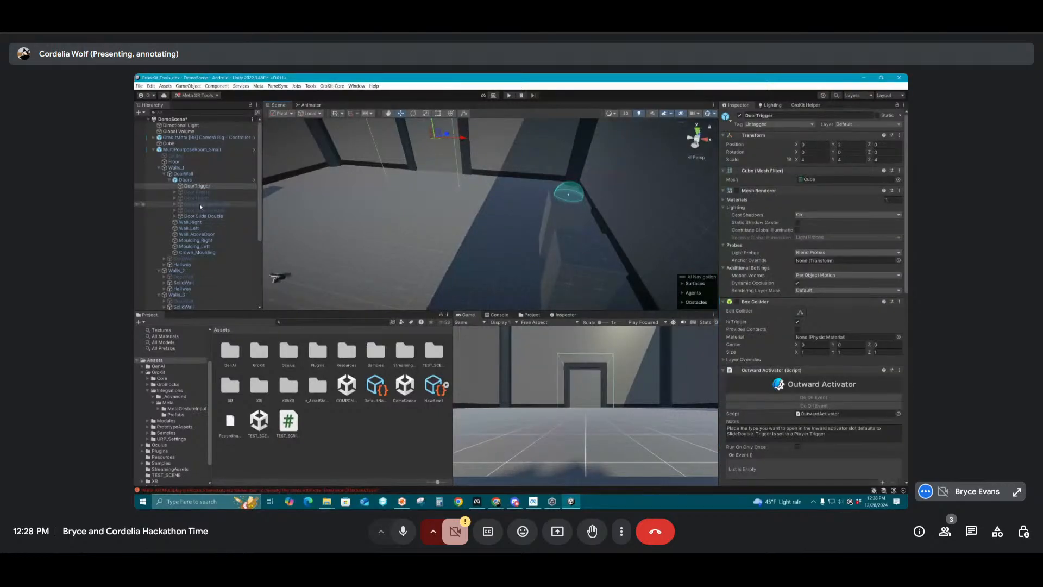
{"action": "left_click", "coordinate": [569, 193]}
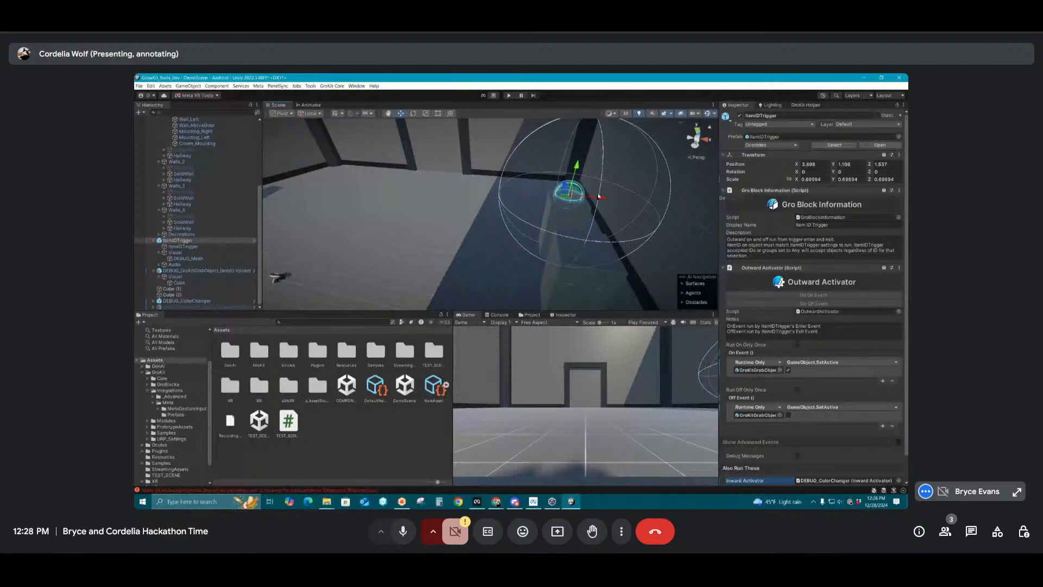
{"action": "key", "text": "ctrl+d"}
{"action": "left_click_drag", "start_coordinate": [569, 194], "coordinate": [473, 128]}
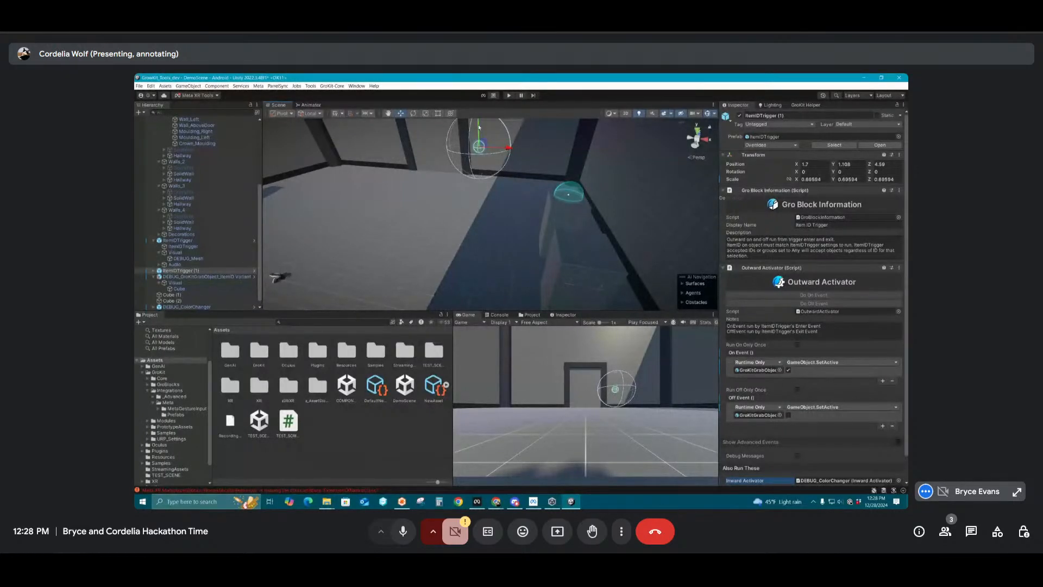
Rename the duplicated trigger by the door "ItemIDTrigger - Key" and the original one "ItemIDTrigger - Cube"
{"action": "left_click_drag", "start_coordinate": [784, 116], "coordinate": [776, 118]}
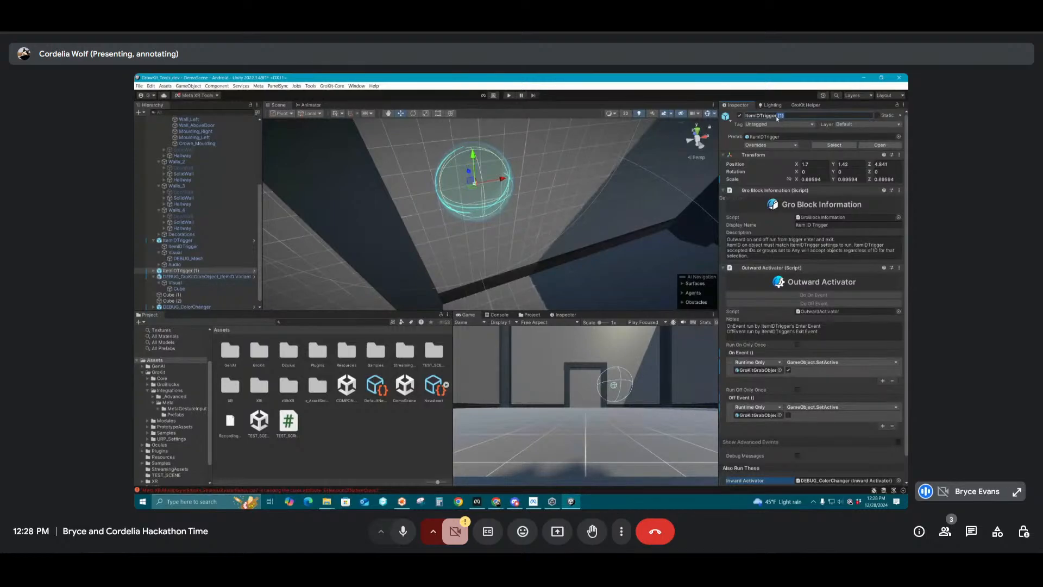
{"action": "type", "text": "- Key"}
{"action": "left_click", "coordinate": [178, 240]}
{"action": "left_click", "coordinate": [788, 116]}
{"action": "type", "text": "- Cube"}
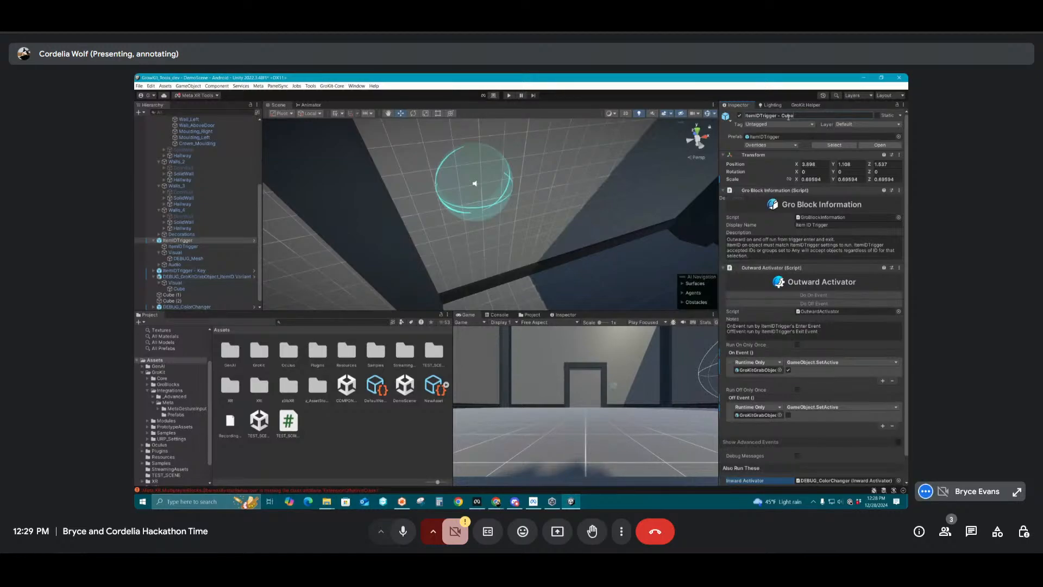
Assign a yellow material to the DEBUG_Mesh of ItemIDTrigger - Key
{"action": "left_click", "coordinate": [178, 277]}
{"action": "left_click", "coordinate": [158, 283]}
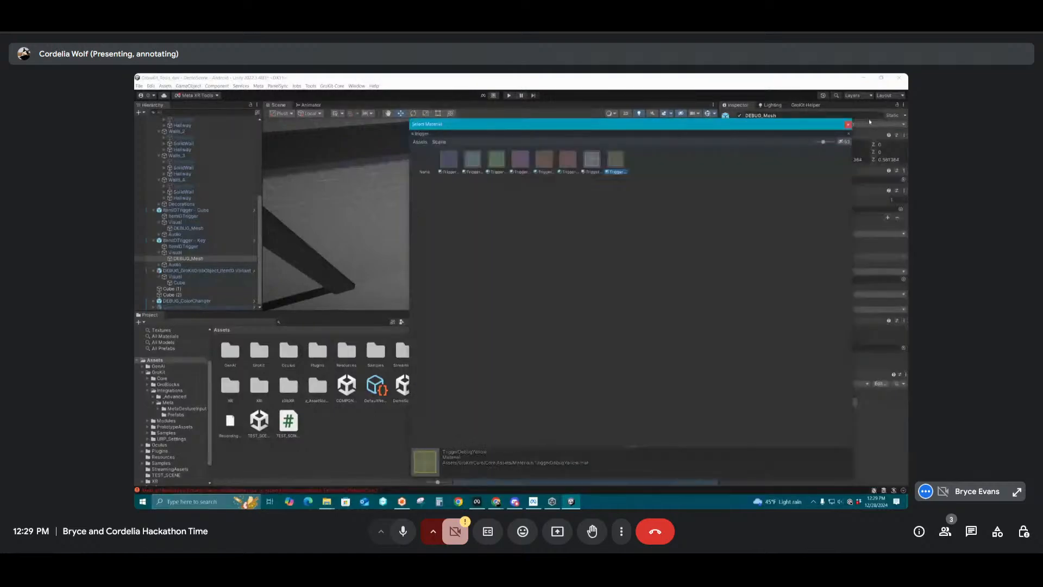
{"action": "left_click", "coordinate": [848, 125]}
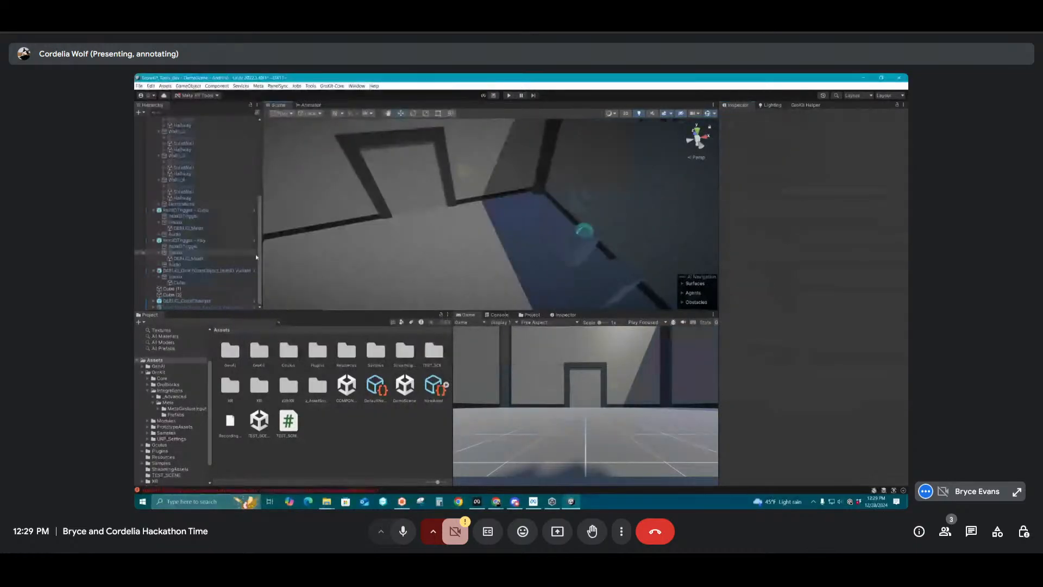
Set the Item ID of the ItemIDTrigger inside ItemIDTrigger - Key to Yellow
{"action": "left_click", "coordinate": [183, 246]}
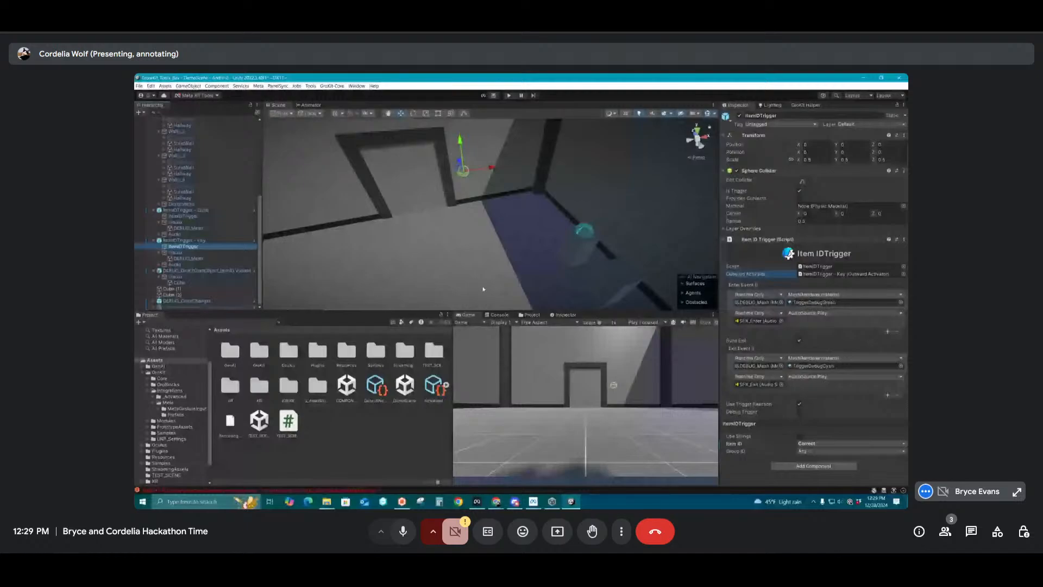
{"action": "left_click", "coordinate": [820, 443]}
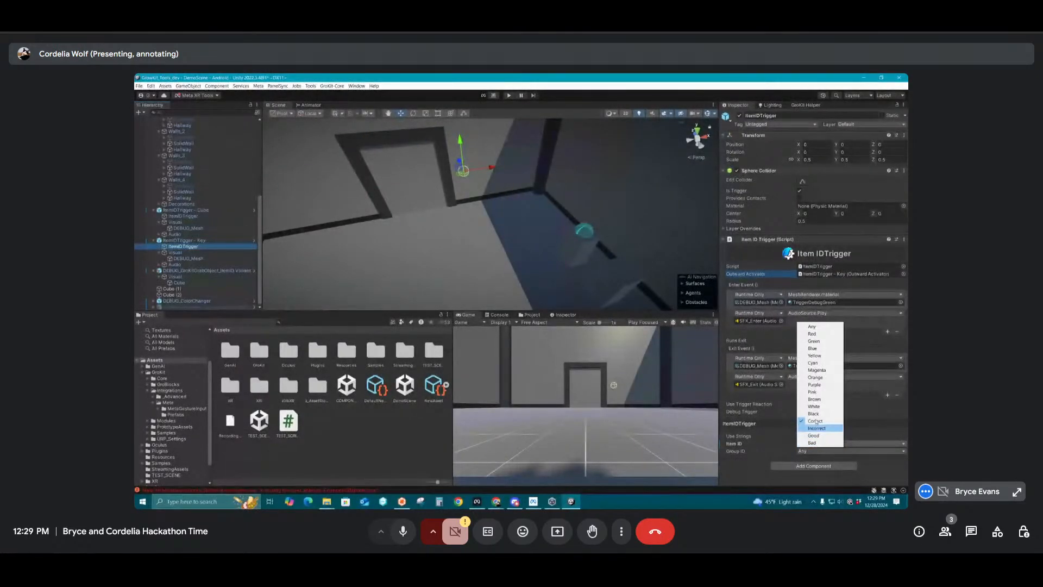
{"action": "left_click", "coordinate": [814, 355]}
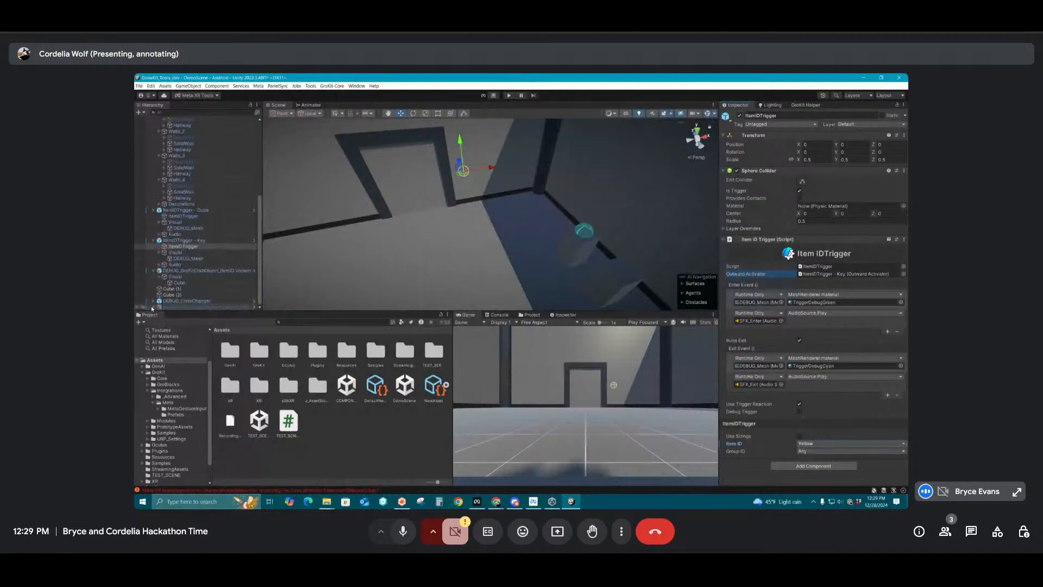
Set the gold key grab object's Item ID Enum to match the key trigger's ID, and deselect the key
{"action": "scroll", "coordinate": [158, 307], "scroll_direction": "down", "scroll_amount": 1}
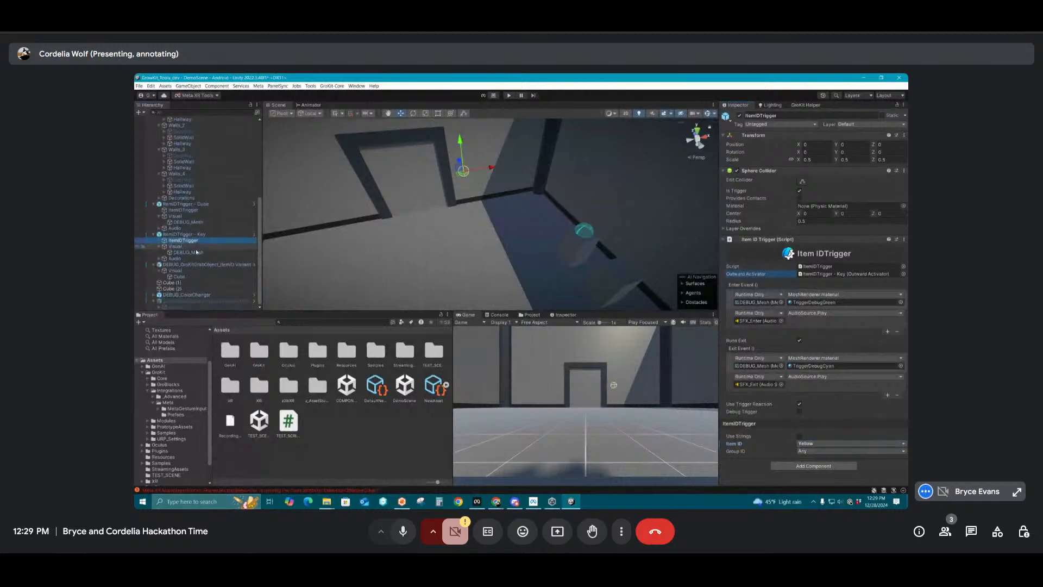
{"action": "left_click", "coordinate": [171, 302]}
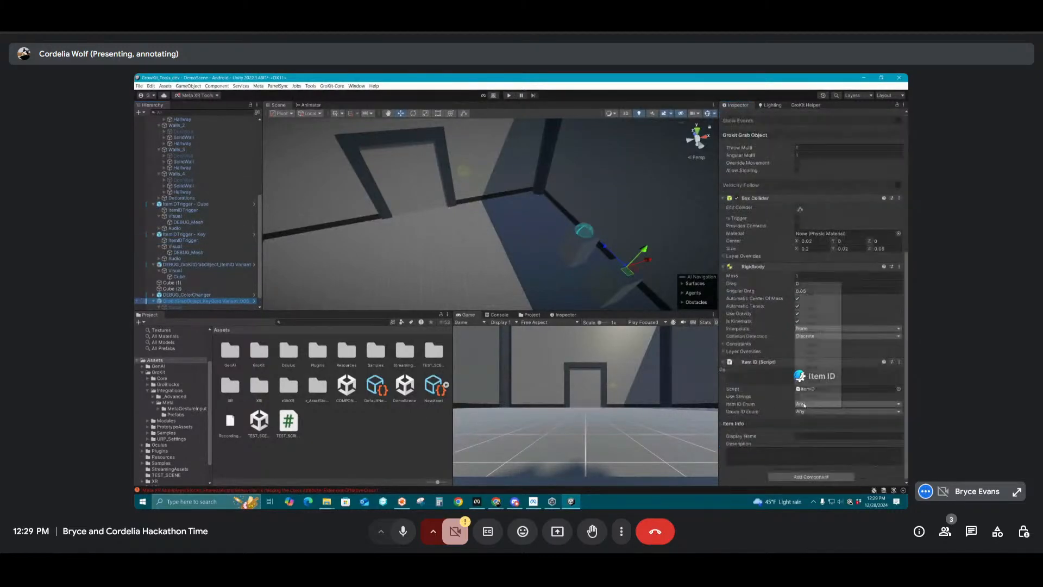
{"action": "left_click", "coordinate": [805, 403]}
{"action": "left_click", "coordinate": [812, 338]}
{"action": "left_click", "coordinate": [524, 247]}
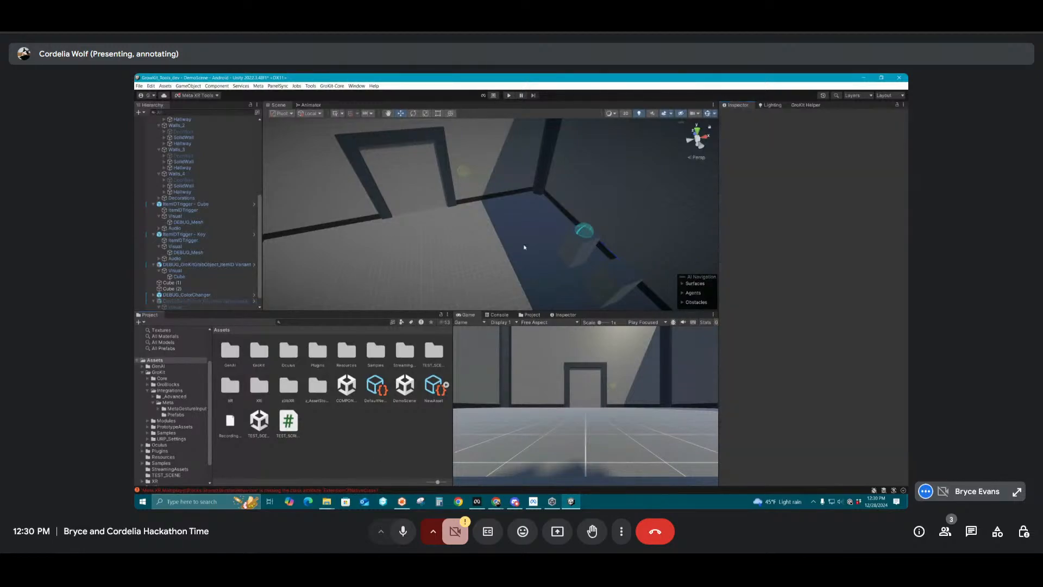
Remove the GameObject.SetActive entries from the On Event and Off Event lists of ItemIDTrigger - Key's Outward Activator
{"action": "left_click_drag", "start_coordinate": [525, 247], "coordinate": [485, 191], "text": "alt"}
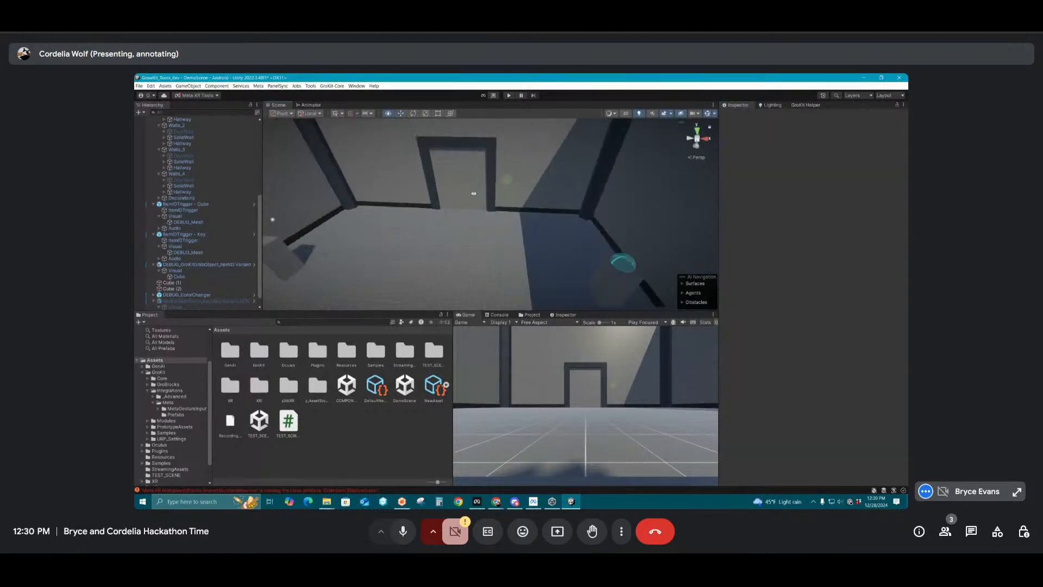
{"action": "left_click", "coordinate": [507, 180]}
{"action": "scroll", "coordinate": [809, 334], "scroll_direction": "down", "scroll_amount": 1}
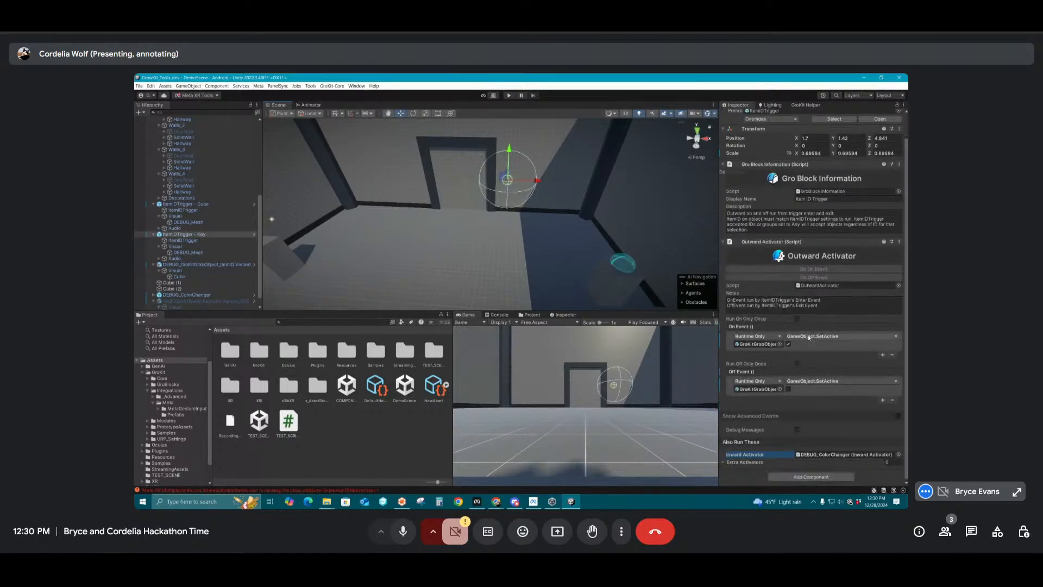
{"action": "left_click", "coordinate": [892, 355]}
{"action": "left_click", "coordinate": [891, 401]}
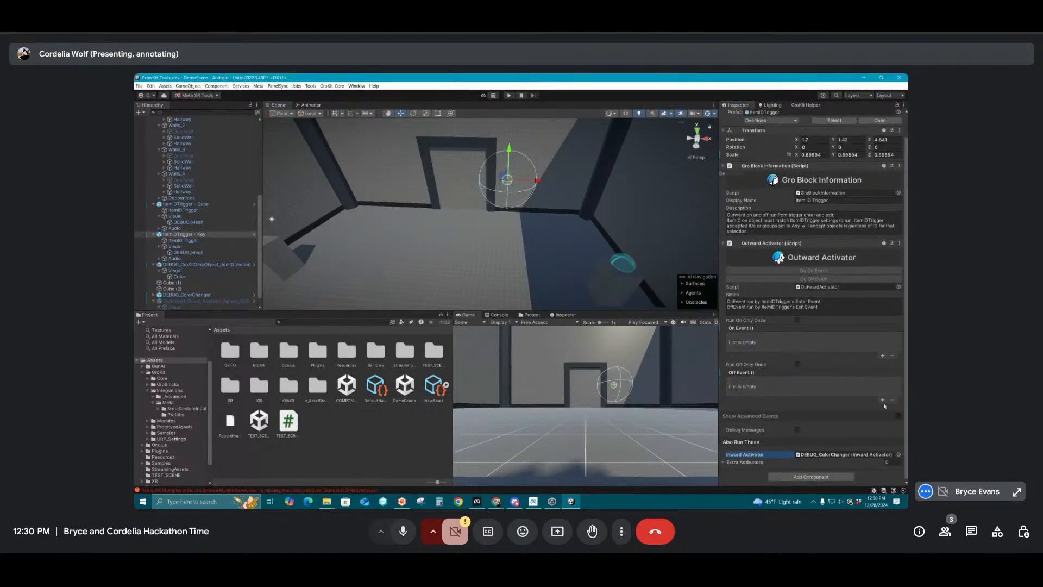
Revert the Inward Activator, On Event and Off Event overrides of ItemIDTrigger - Key to their prefab values
{"action": "right_click", "coordinate": [751, 457]}
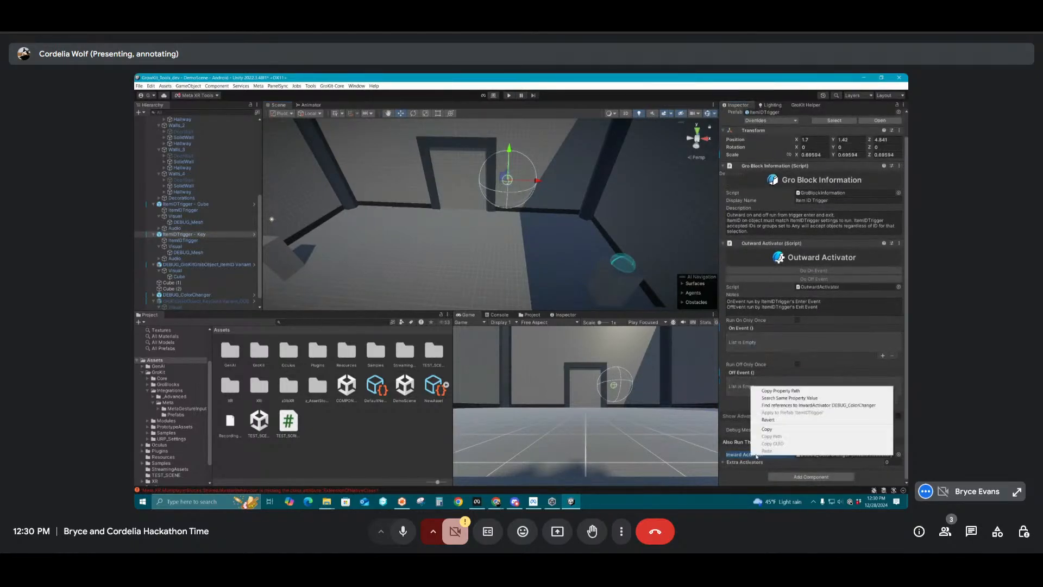
{"action": "left_click", "coordinate": [775, 420]}
{"action": "right_click", "coordinate": [737, 327]}
{"action": "left_click", "coordinate": [752, 346]}
{"action": "right_click", "coordinate": [735, 373]}
{"action": "left_click", "coordinate": [752, 392]}
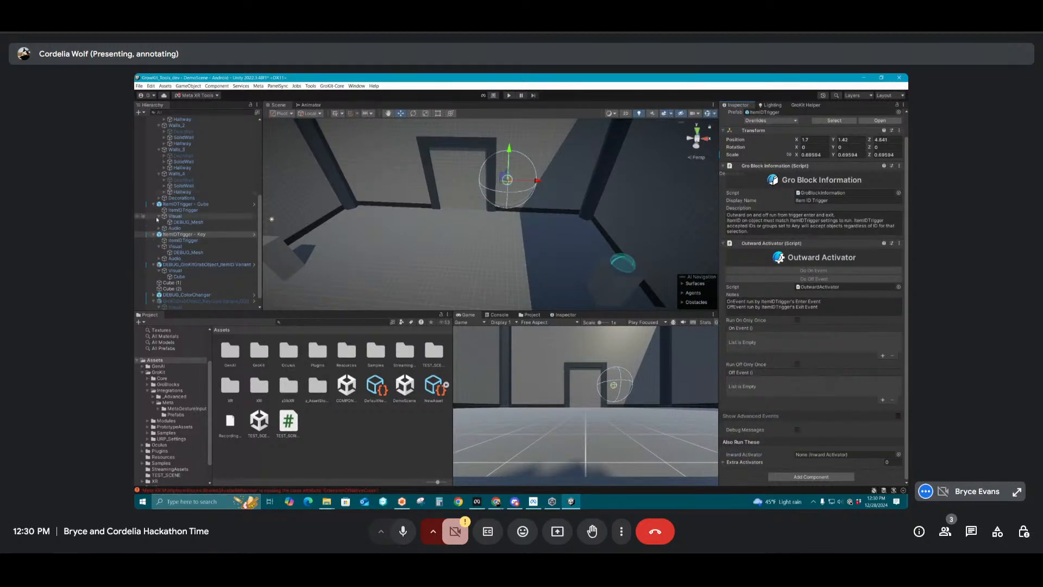
Assign the Doors object under Walls_1's DoorWall as the Inward Activator that ItemIDTrigger - Key also runs
{"action": "scroll", "coordinate": [157, 219], "scroll_direction": "up", "scroll_amount": 10}
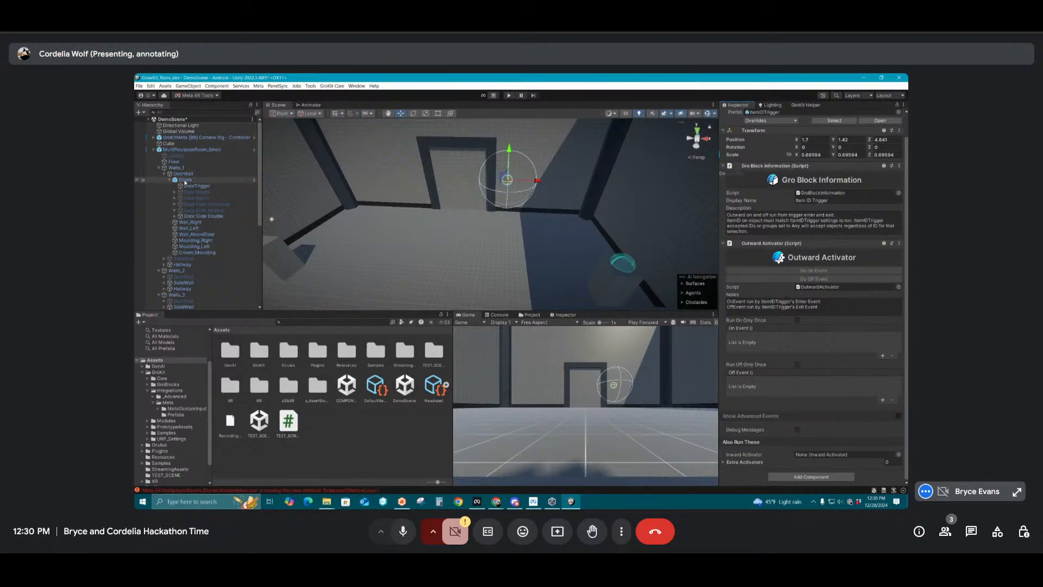
{"action": "left_click_drag", "start_coordinate": [185, 180], "coordinate": [845, 454]}
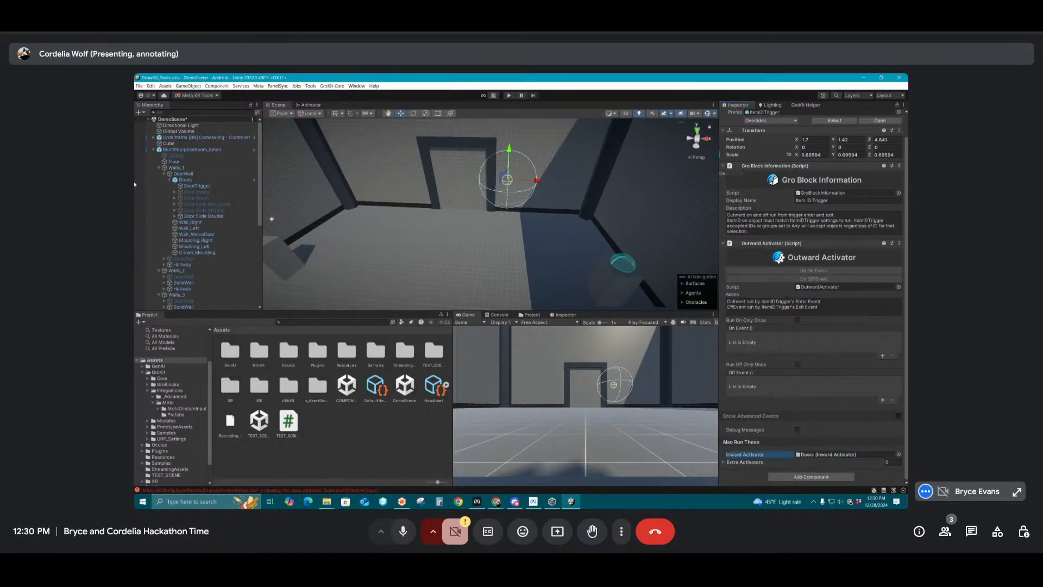
{"action": "scroll", "coordinate": [518, 185], "scroll_direction": "down", "scroll_amount": 3}
{"action": "middle_click_drag", "start_coordinate": [528, 248], "coordinate": [524, 221]}
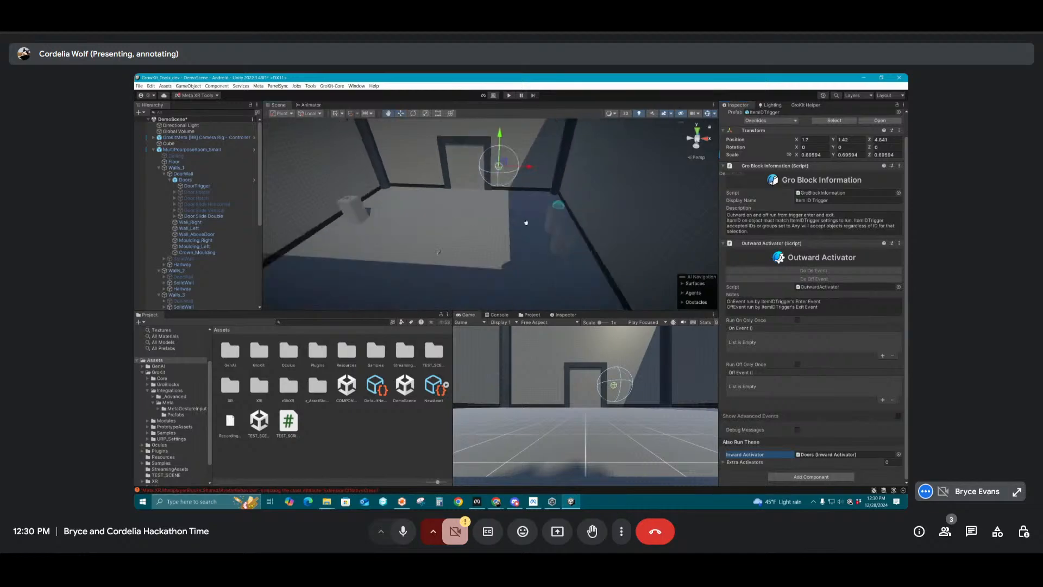
Examine the On and Off events of the Doors object's Inward Activator and collapse its children in the hierarchy
{"action": "left_click", "coordinate": [181, 180]}
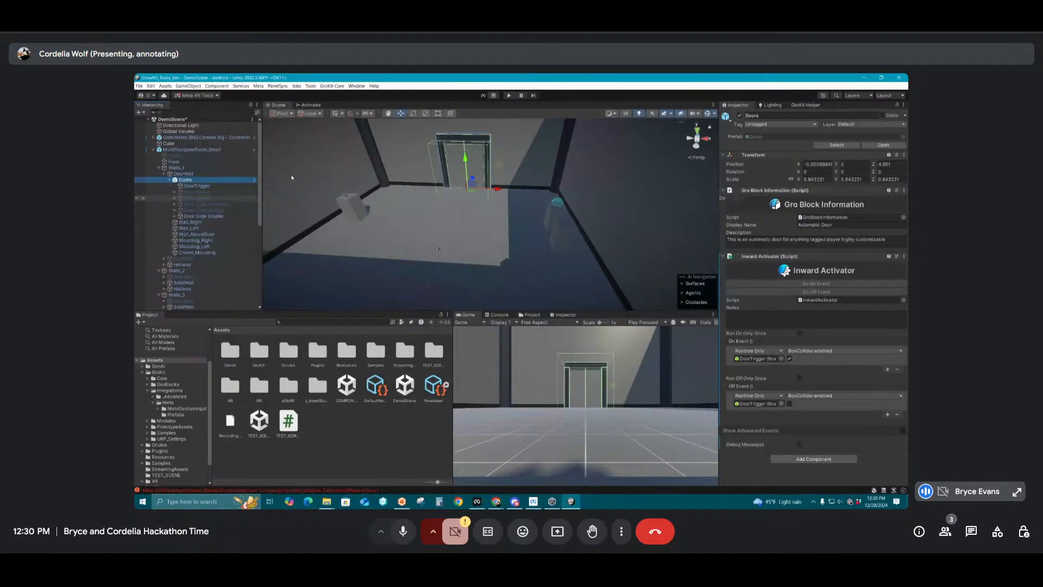
{"action": "left_click", "coordinate": [170, 180]}
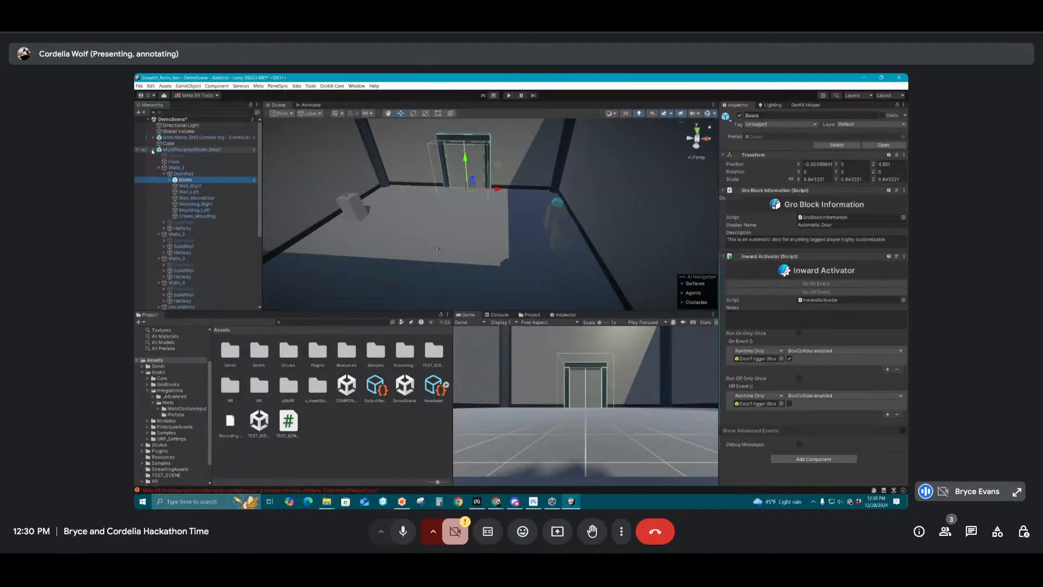
{"action": "scroll", "coordinate": [182, 255], "scroll_direction": "down", "scroll_amount": 5}
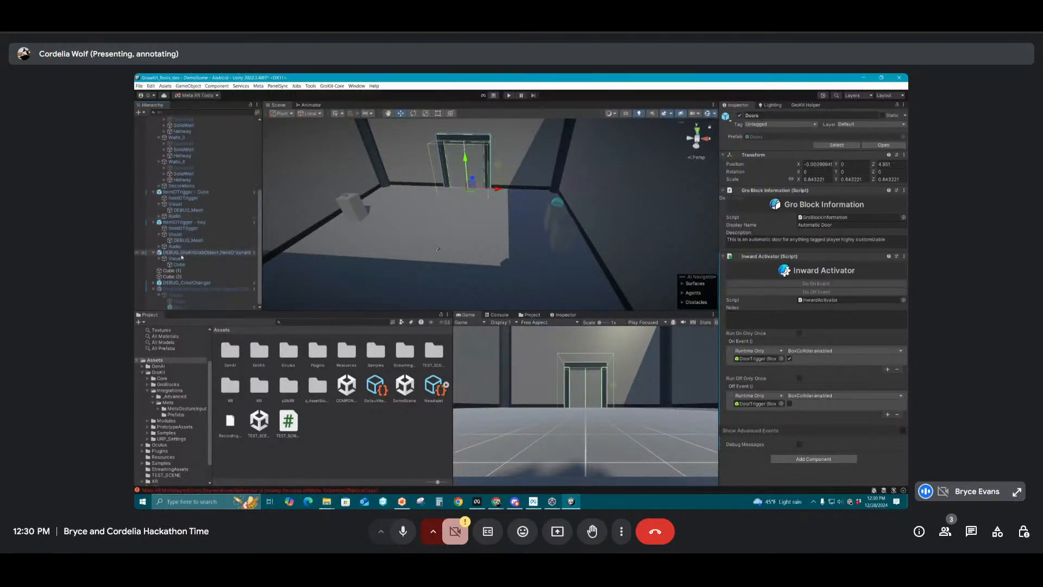
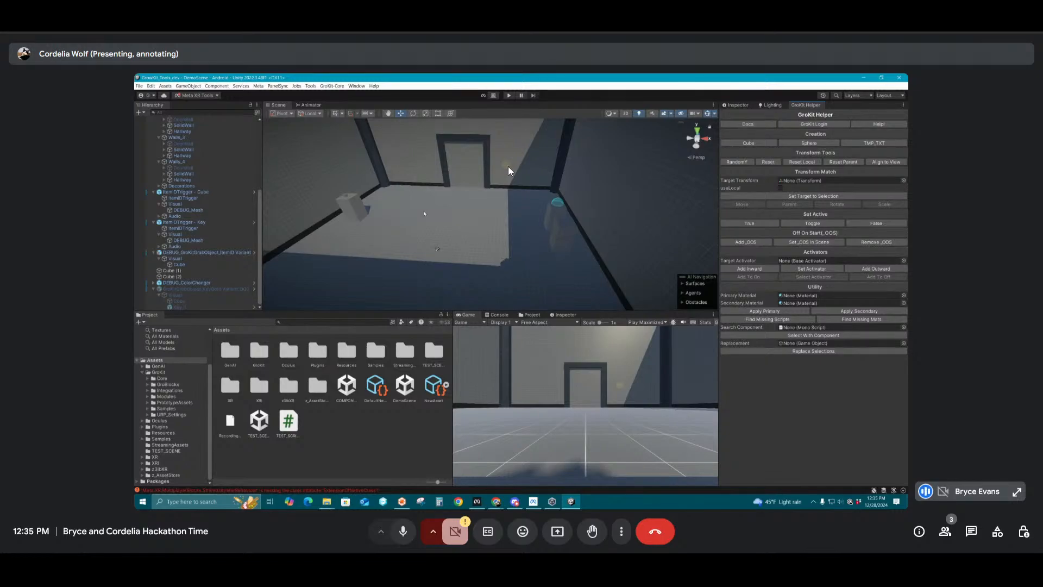
Create a cube at the ItemIDTrigger - Cube pedestal, shrink it to a thin slab and align it with the base of the trigger dome
{"action": "scroll", "coordinate": [566, 219], "scroll_direction": "up", "scroll_amount": 2}
{"action": "left_click", "coordinate": [582, 222]}
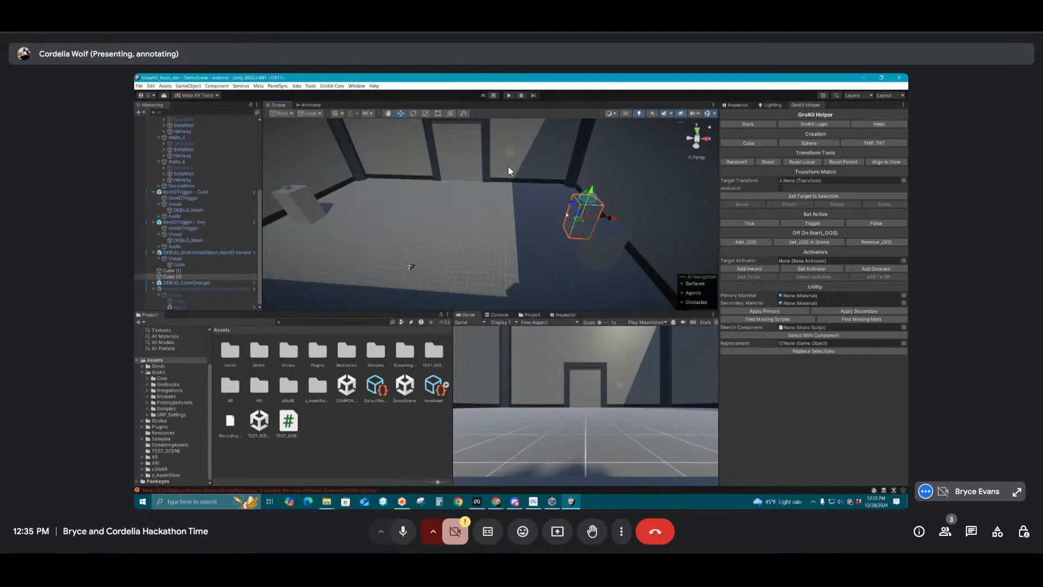
{"action": "right_click_drag", "start_coordinate": [410, 266], "coordinate": [595, 173]}
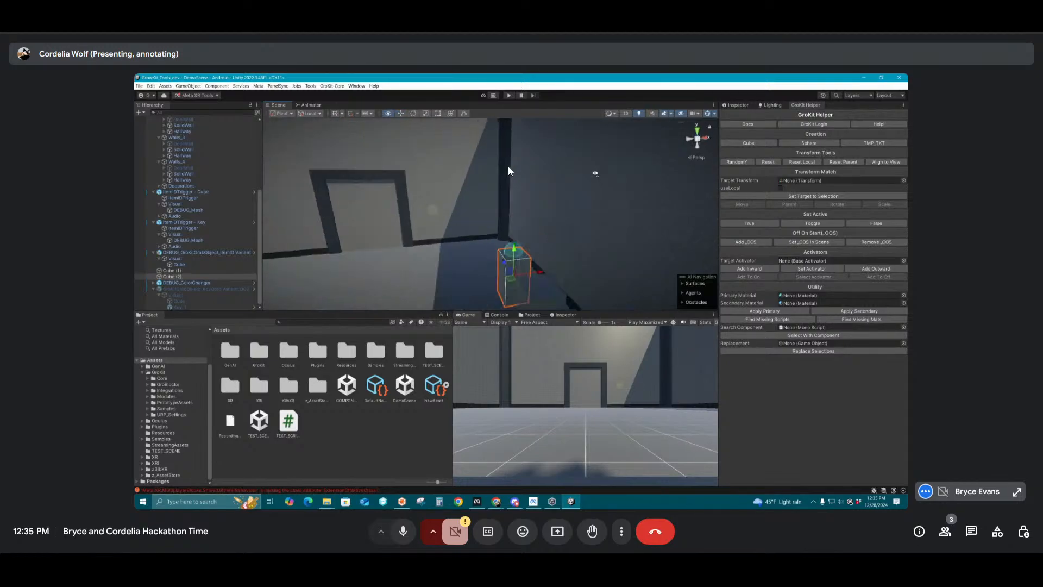
{"action": "left_click", "coordinate": [748, 143]}
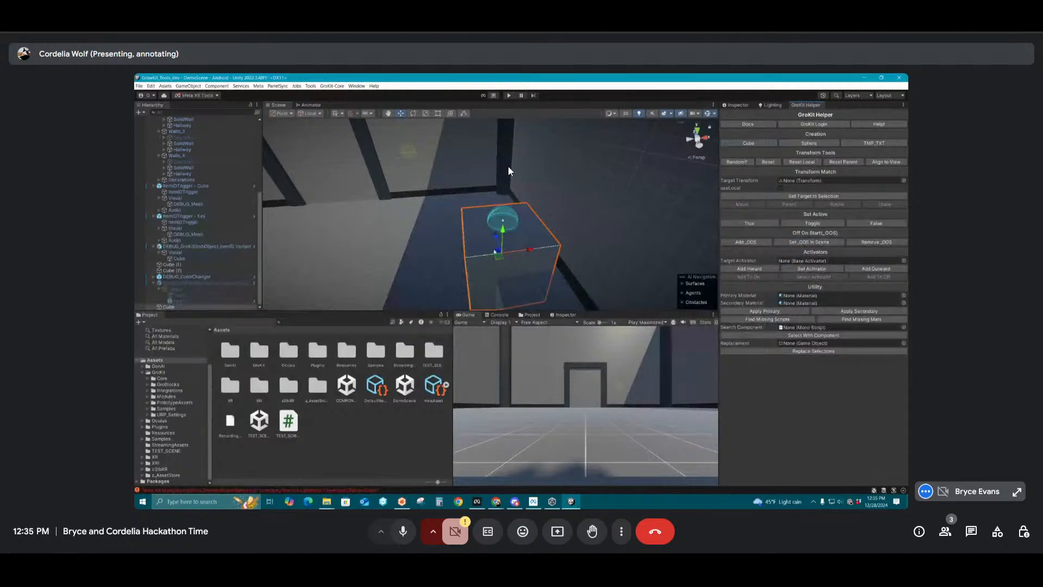
{"action": "left_click_drag", "start_coordinate": [530, 250], "coordinate": [533, 222]}
{"action": "key", "text": "r"}
{"action": "key", "text": "w"}
{"action": "key", "text": "f"}
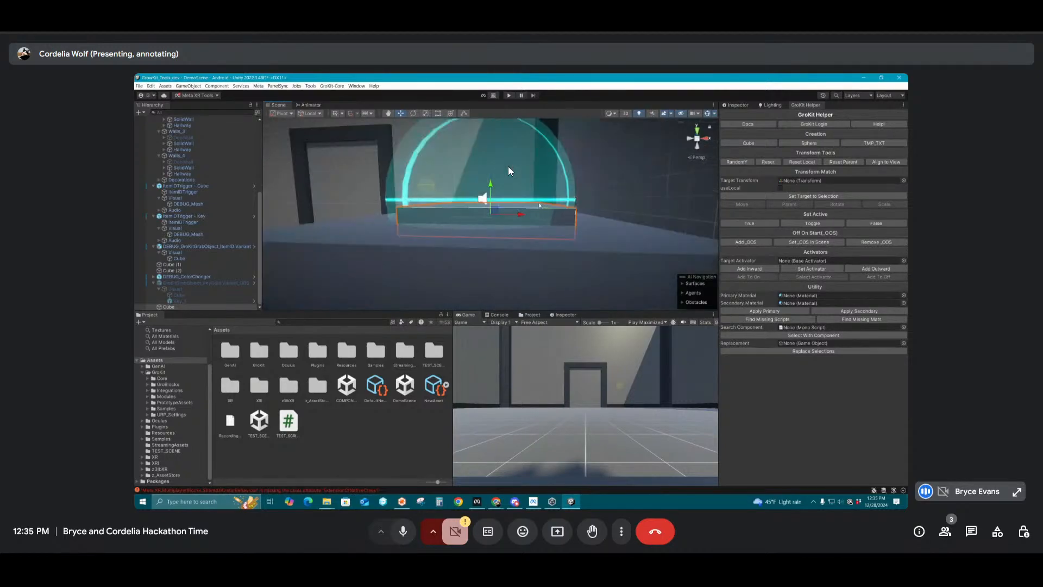
{"action": "left_click_drag", "start_coordinate": [485, 187], "coordinate": [485, 181]}
Turn off Kinematic On Drop in the Gro Kit XRGrab Object component of DEBUG_GroKitGrabObject_ItemID Variant
{"action": "right_click_drag", "start_coordinate": [527, 174], "coordinate": [516, 124]}
{"action": "key", "text": "s"}
{"action": "key", "text": "w"}
{"action": "left_click", "coordinate": [517, 124]}
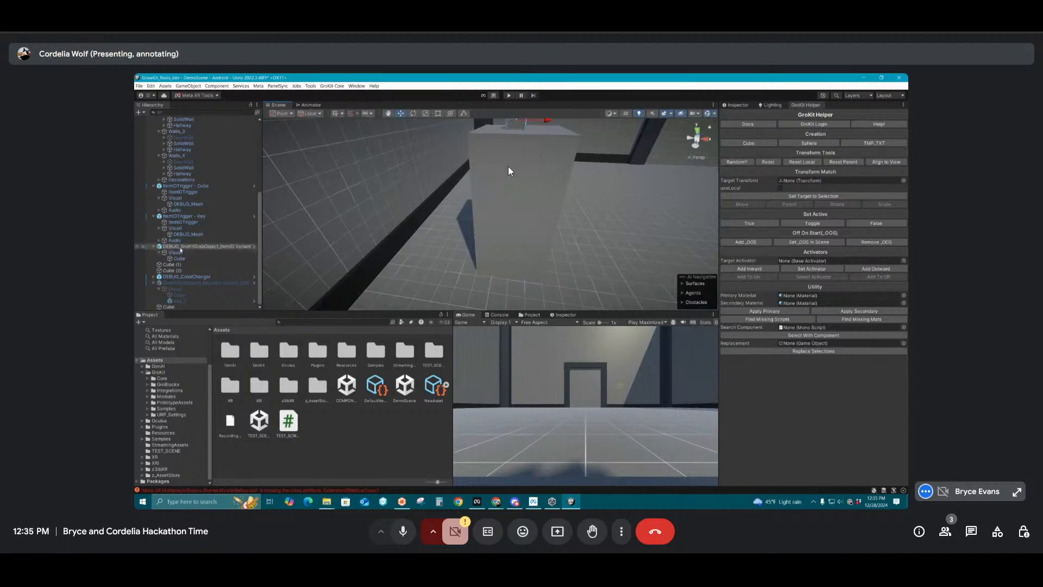
{"action": "left_click", "coordinate": [734, 105]}
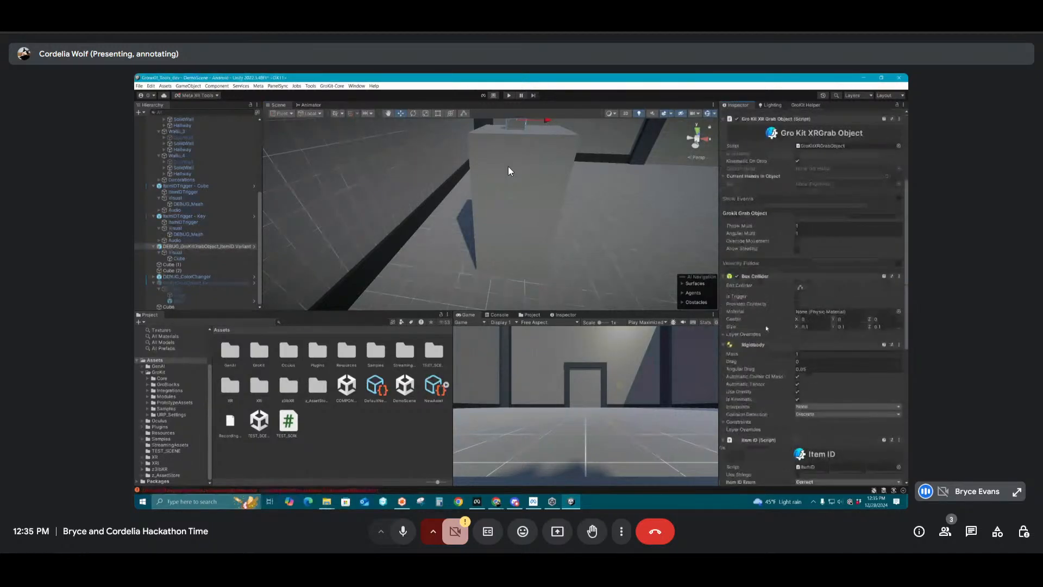
{"action": "scroll", "coordinate": [783, 313], "scroll_direction": "down", "scroll_amount": 5}
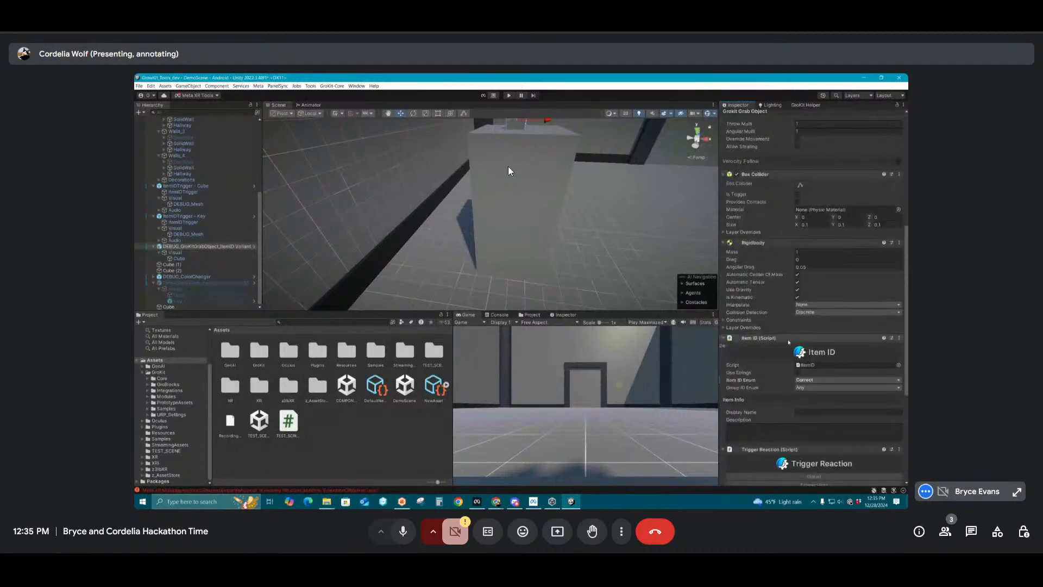
{"action": "scroll", "coordinate": [789, 328], "scroll_direction": "up", "scroll_amount": 5}
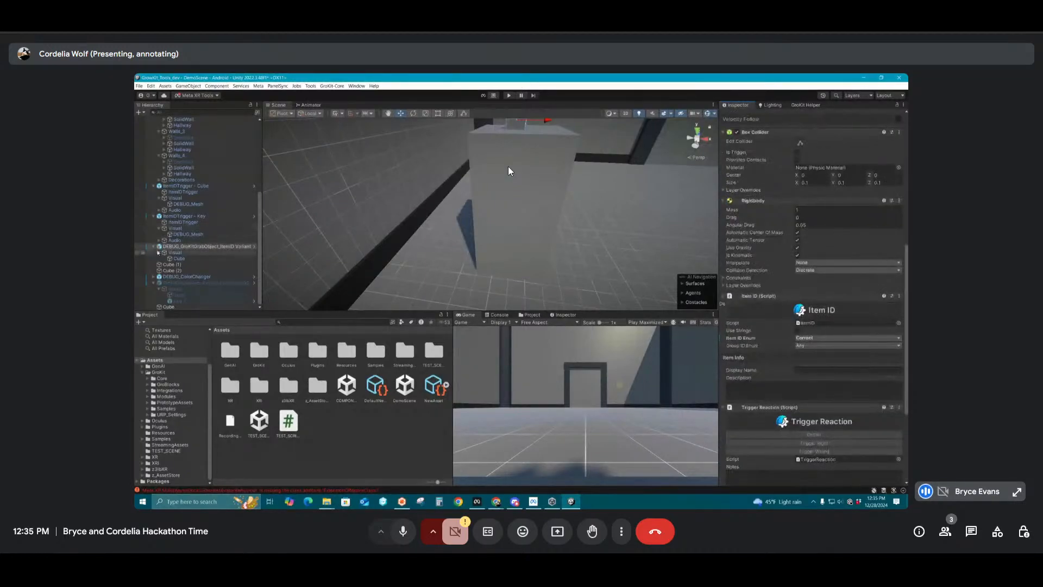
{"action": "scroll", "coordinate": [778, 270], "scroll_direction": "up", "scroll_amount": 4}
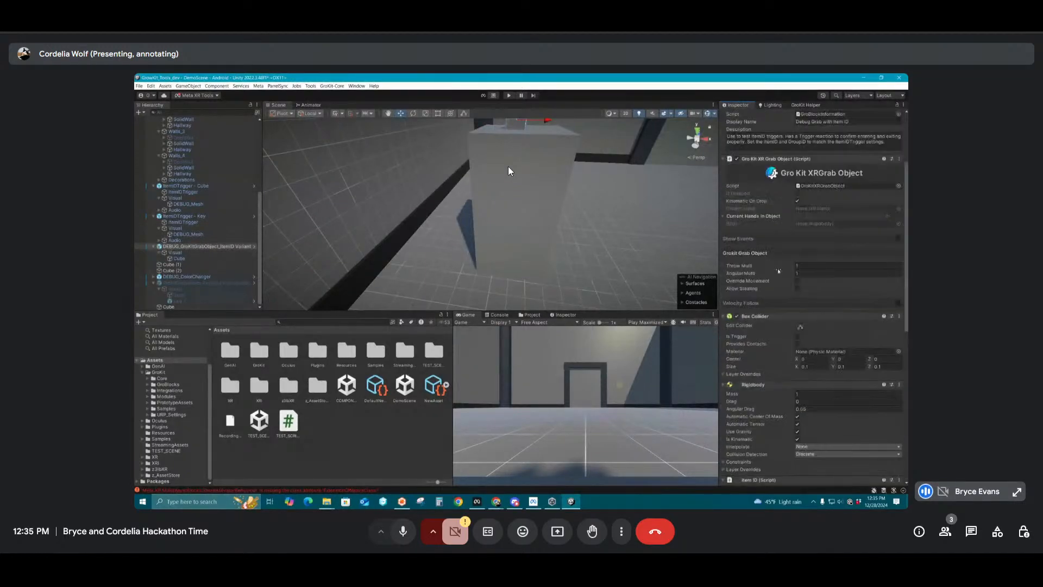
{"action": "scroll", "coordinate": [778, 270], "scroll_direction": "up", "scroll_amount": 3}
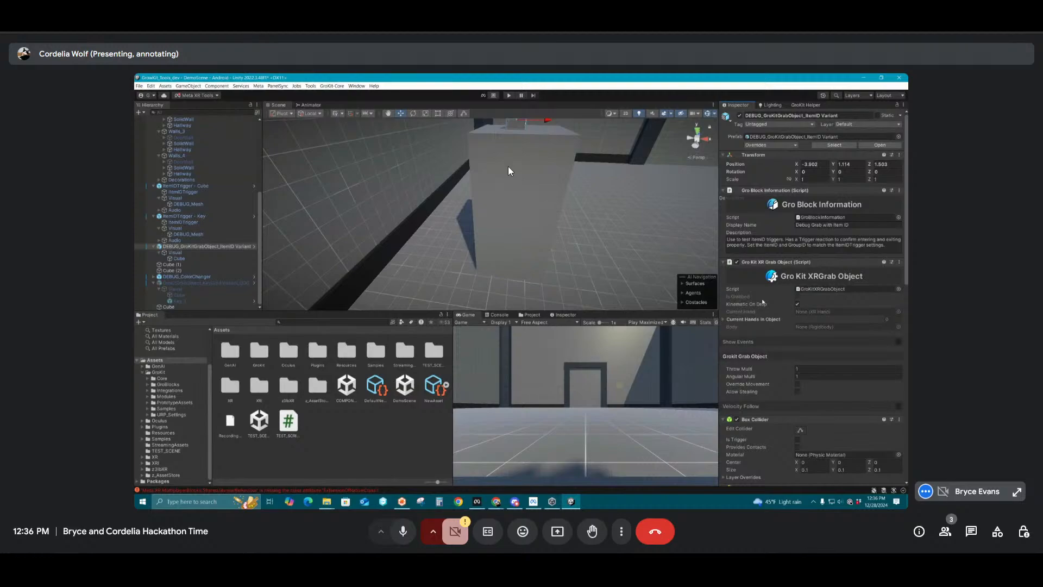
{"action": "scroll", "coordinate": [778, 298], "scroll_direction": "down", "scroll_amount": 1}
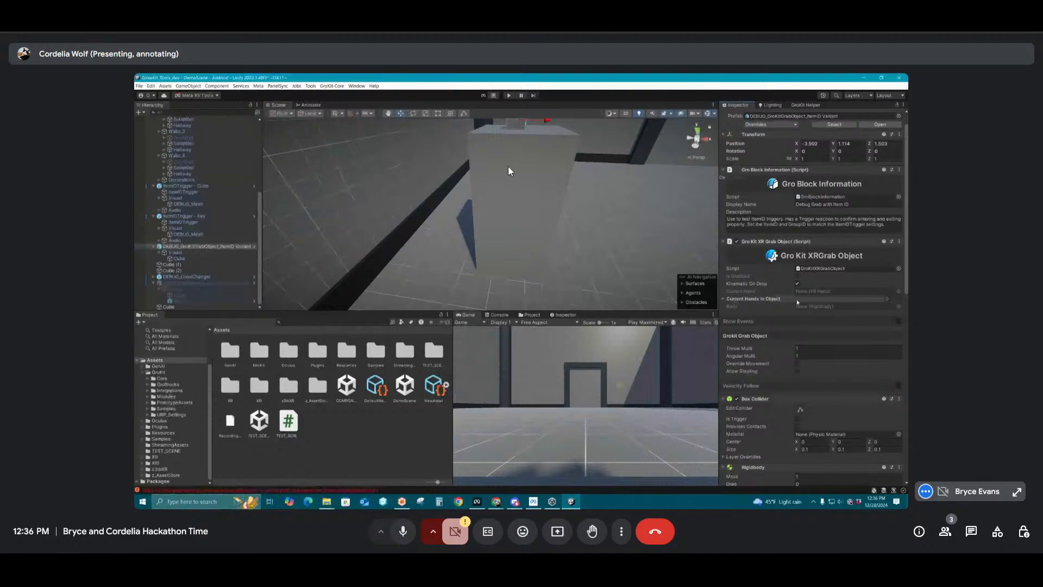
{"action": "scroll", "coordinate": [797, 302], "scroll_direction": "down", "scroll_amount": 5}
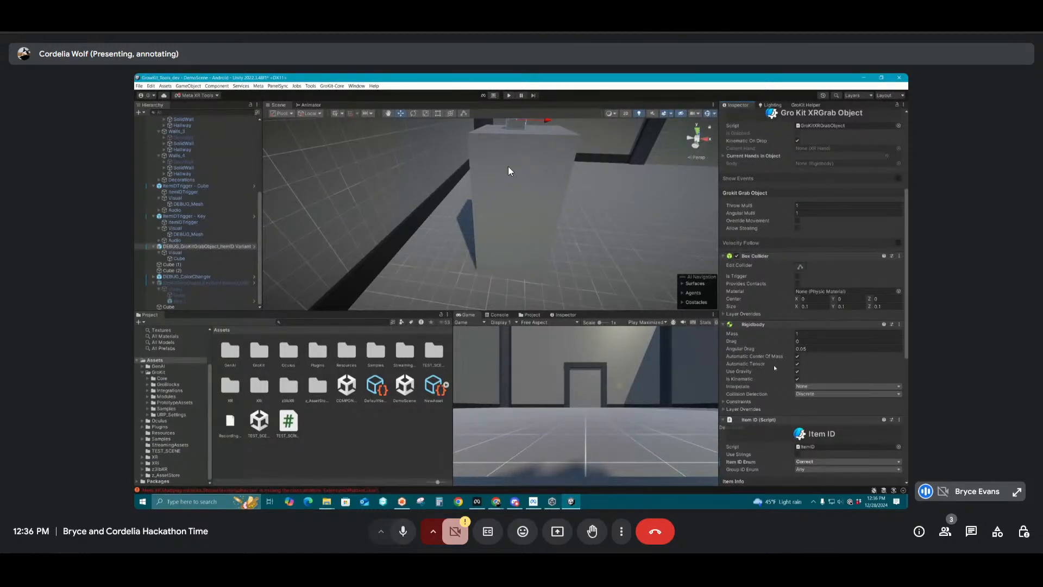
{"action": "scroll", "coordinate": [774, 368], "scroll_direction": "up", "scroll_amount": 3}
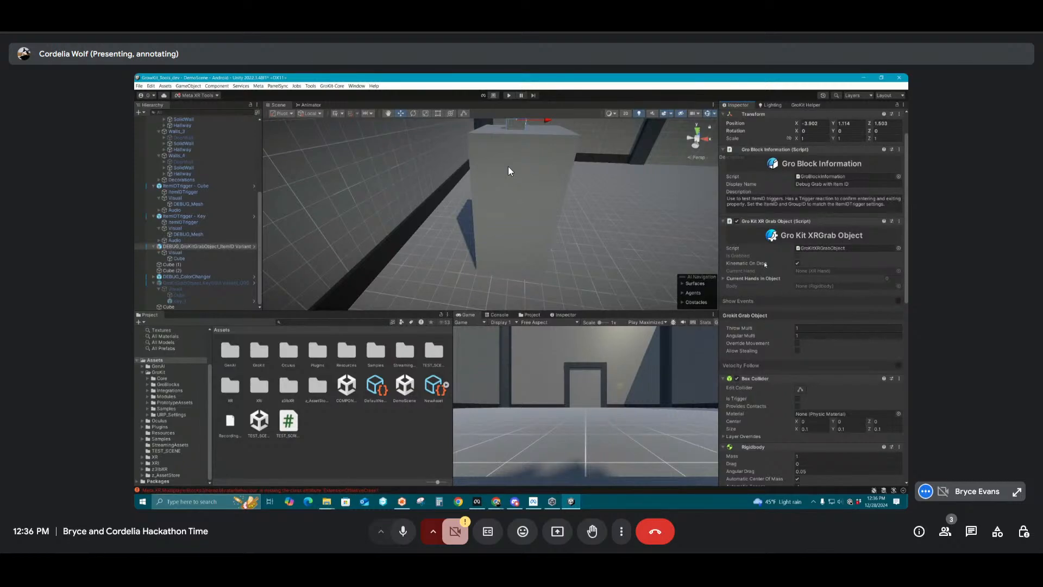
{"action": "left_click", "coordinate": [797, 264]}
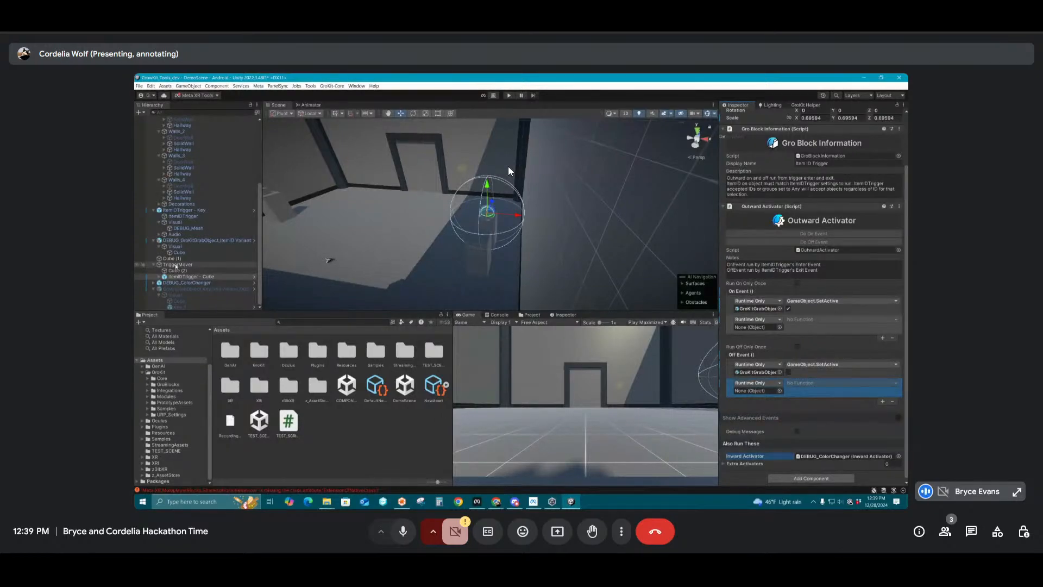
Assign TriggerMover to the empty On Event entry of ItemIDTrigger - Cube's Outward Activator and choose DoMovement._MoveToY
{"action": "left_click", "coordinate": [178, 265]}
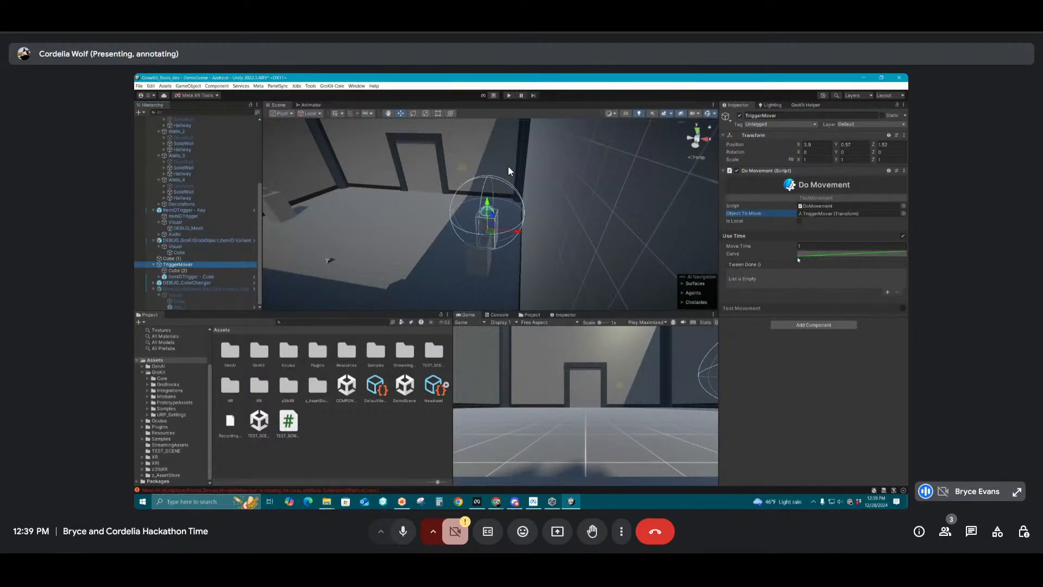
{"action": "left_click", "coordinate": [195, 277]}
{"action": "left_click_drag", "start_coordinate": [710, 379], "coordinate": [763, 390]}
{"action": "left_click", "coordinate": [808, 381]}
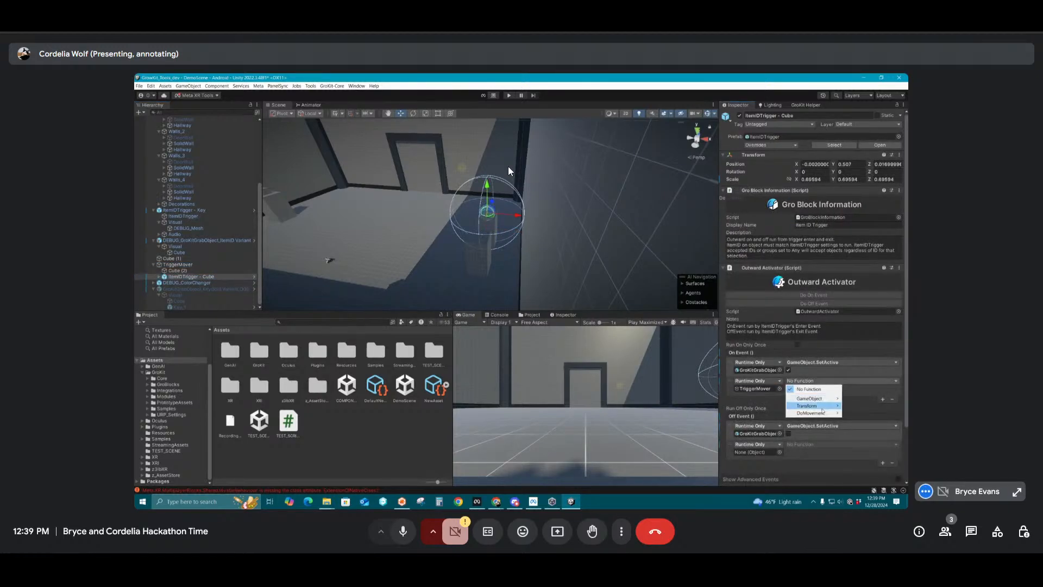
{"action": "mouse_move", "coordinate": [818, 413]}
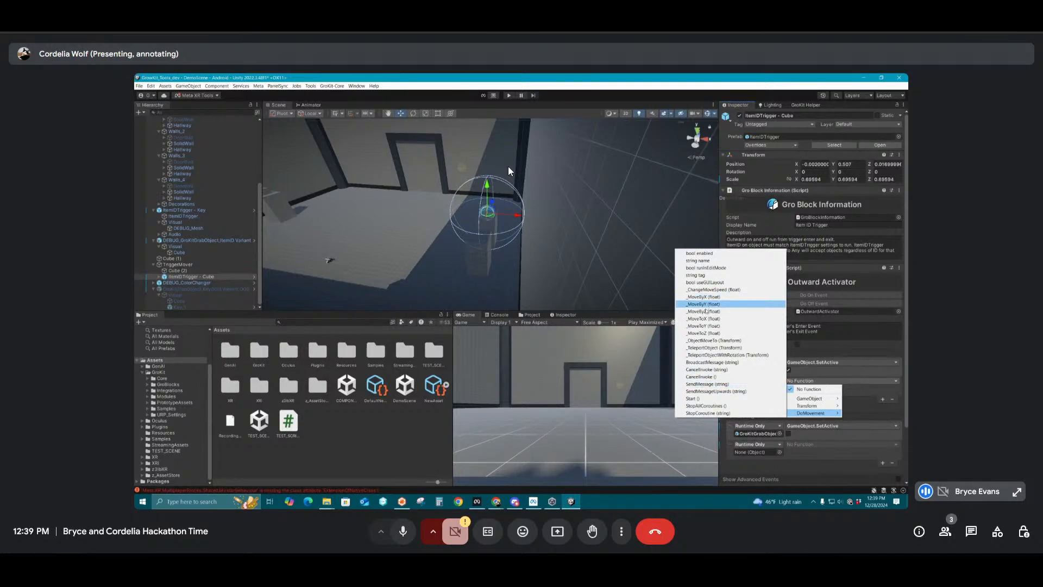
{"action": "left_click", "coordinate": [703, 326]}
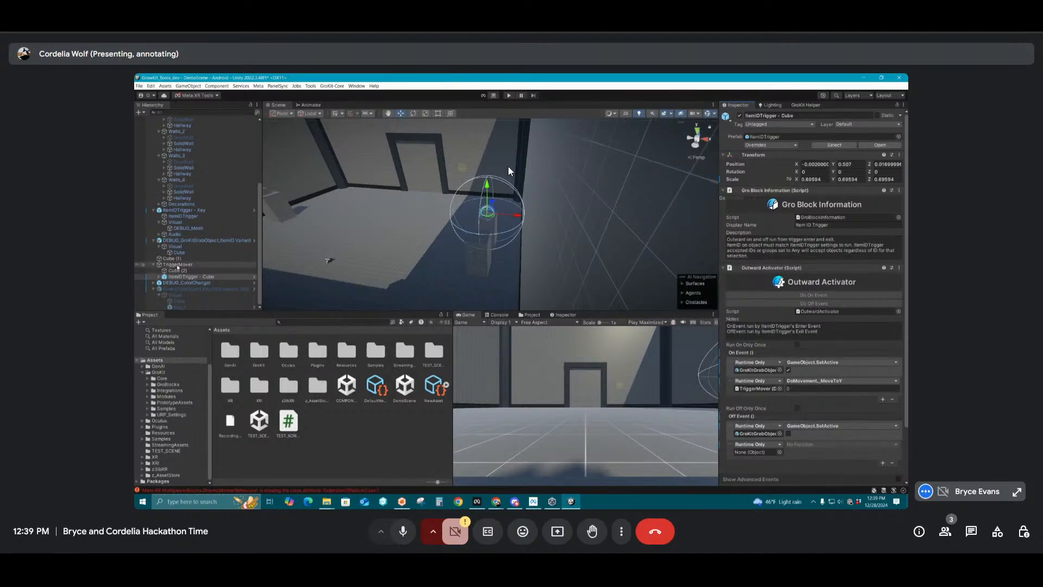
Assign TriggerMover to the empty Off Event entry of ItemIDTrigger - Cube's Outward Activator with the DoMovement._MoveToY function
{"action": "left_click", "coordinate": [178, 265]}
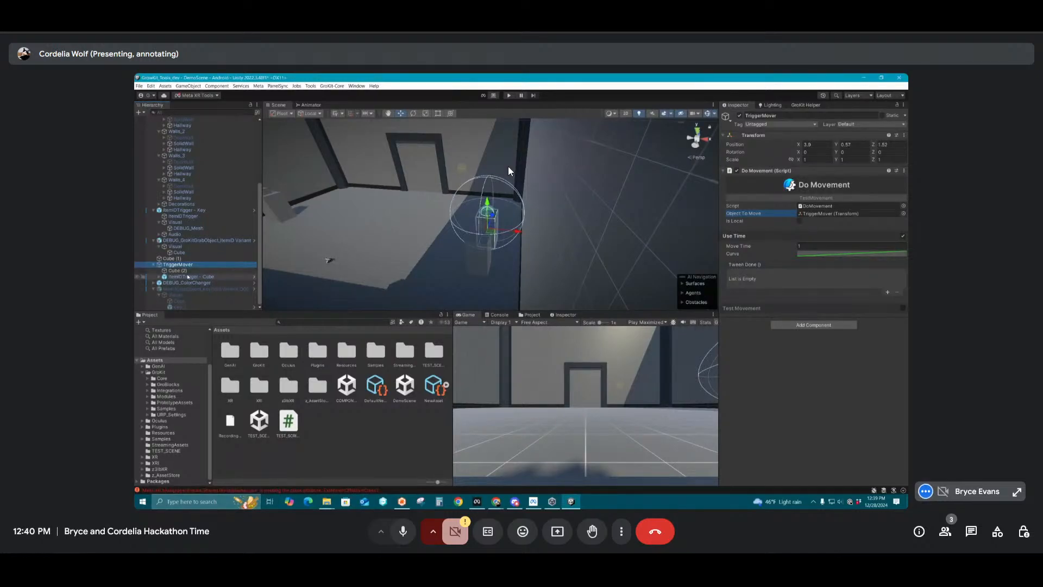
{"action": "left_click", "coordinate": [188, 276]}
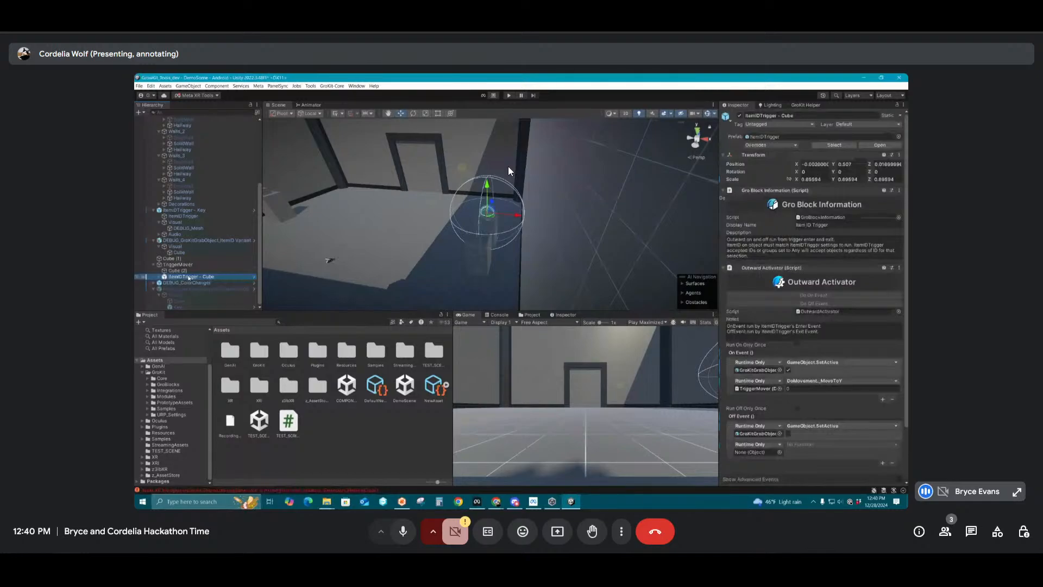
{"action": "left_click_drag", "start_coordinate": [179, 265], "coordinate": [754, 452]}
{"action": "left_click", "coordinate": [800, 445]}
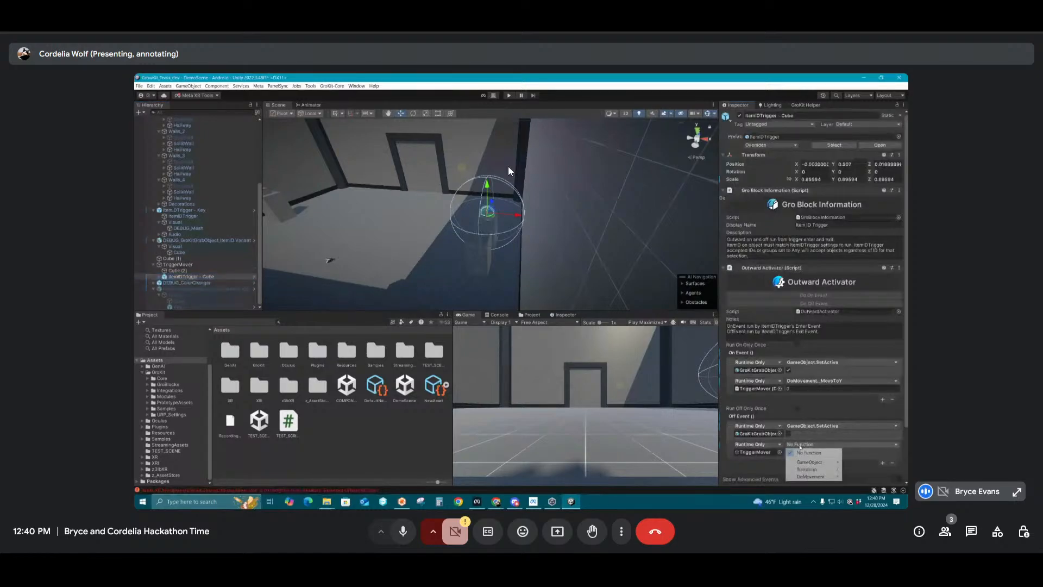
{"action": "left_click", "coordinate": [811, 476]}
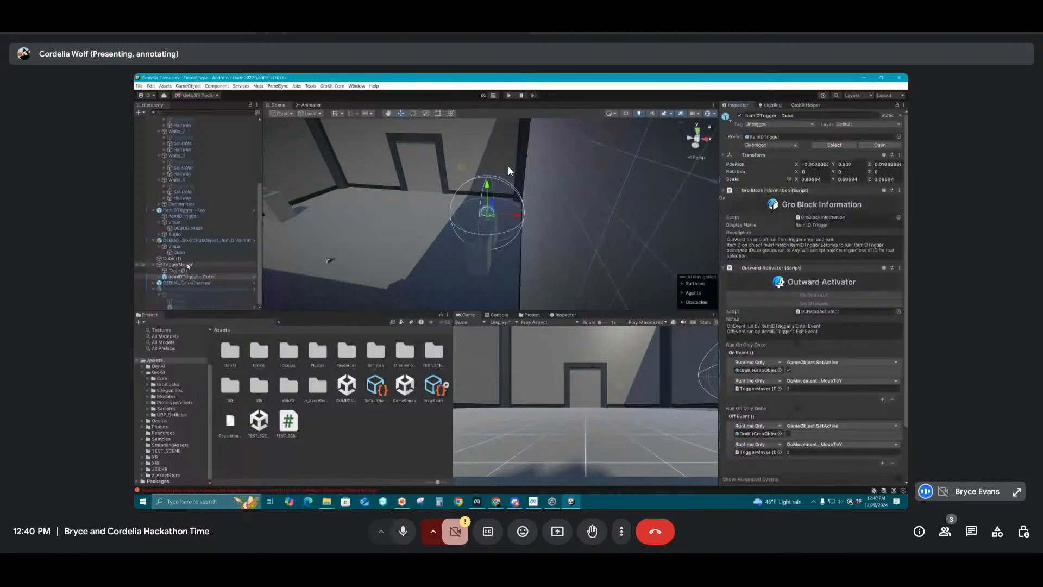
Select TriggerMover and open its Y position value
{"action": "left_click", "coordinate": [185, 265]}
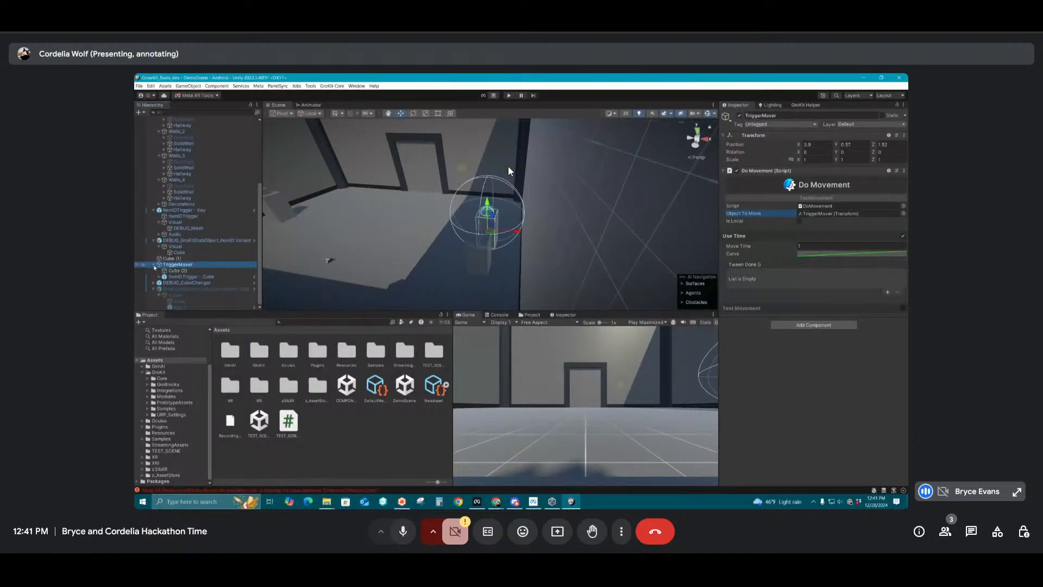
{"action": "left_click", "coordinate": [854, 145]}
{"action": "left_click", "coordinate": [853, 144]}
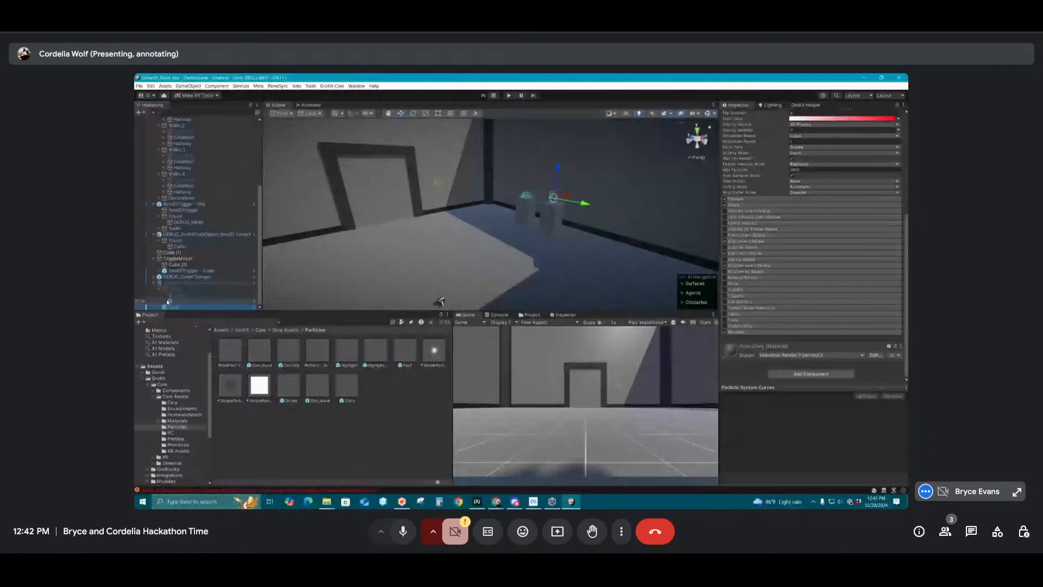
Move Poof directly below DEBUG_ColorChanger in the hierarchy and make Cube (1) a child of KeyHolder
{"action": "left_click_drag", "start_coordinate": [168, 305], "coordinate": [175, 281]}
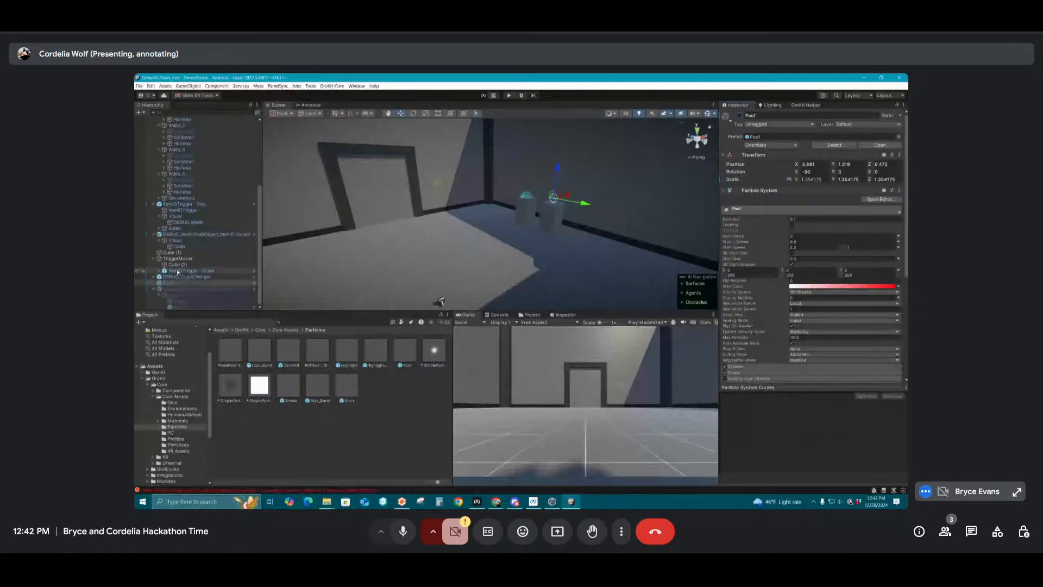
{"action": "left_click", "coordinate": [173, 253]}
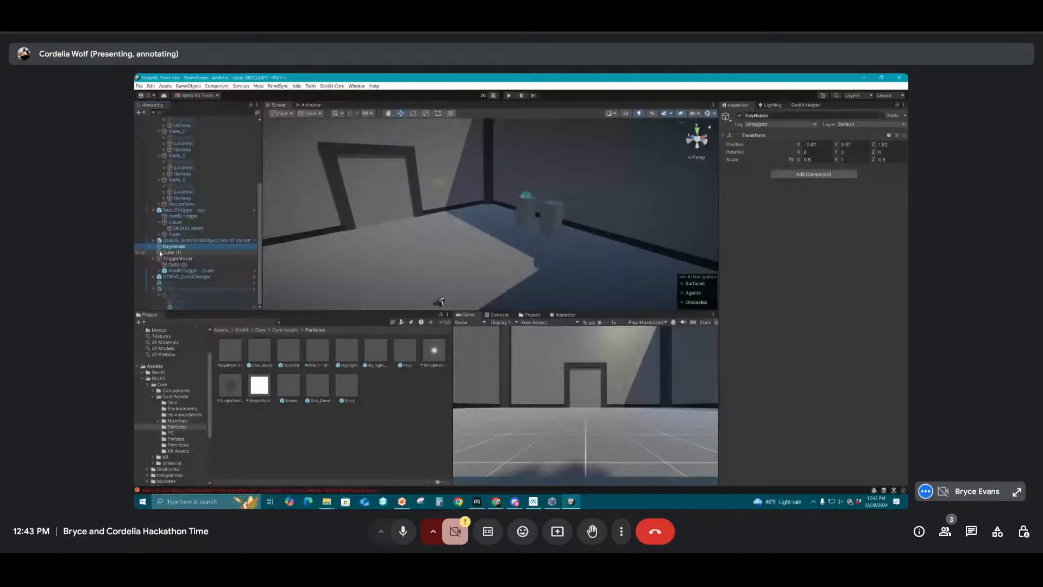
{"action": "left_click", "coordinate": [167, 253]}
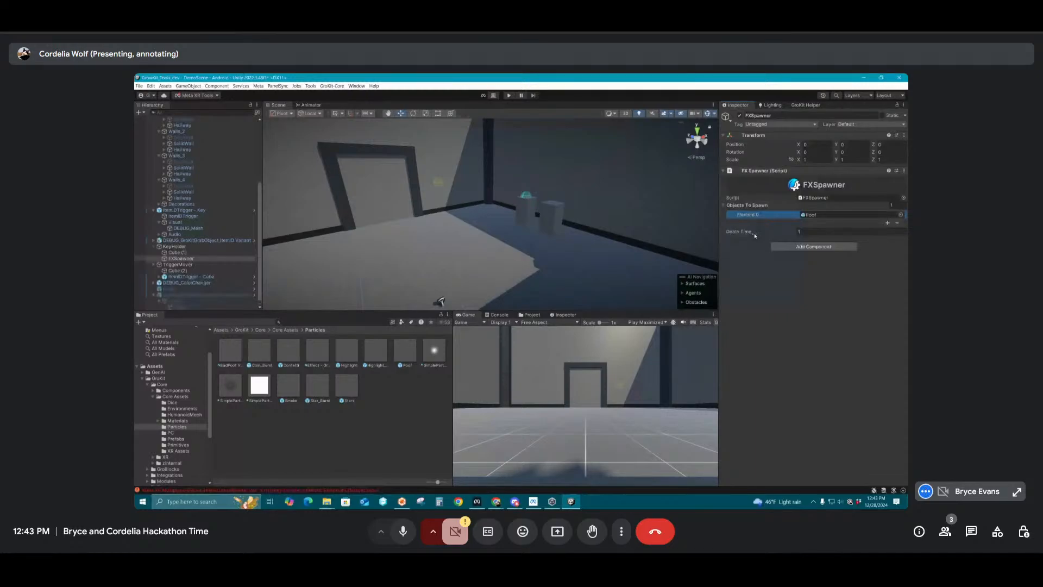
Set the FXSpawner's Death Time to 2 and make the gold key grab object a child of KeyHolder, collapsing its children
{"action": "left_click_drag", "start_coordinate": [754, 236], "coordinate": [761, 235]}
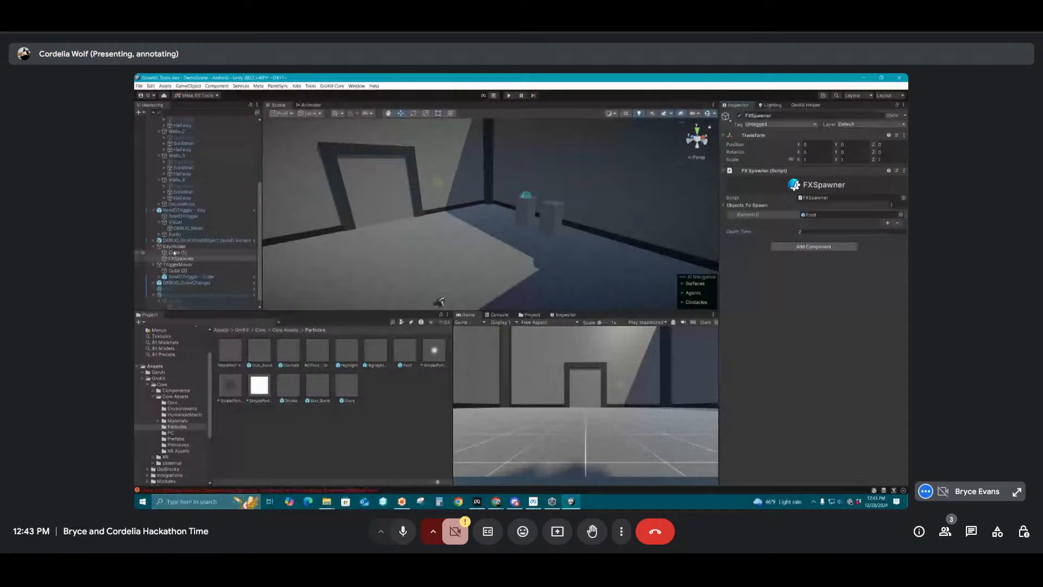
{"action": "left_click_drag", "start_coordinate": [174, 252], "coordinate": [174, 248]}
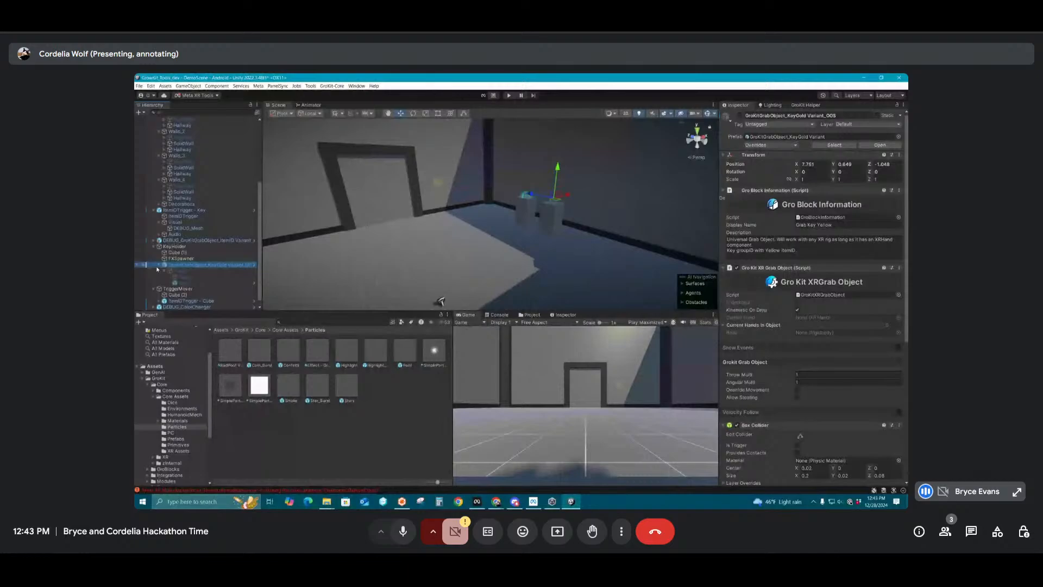
{"action": "left_click", "coordinate": [159, 265]}
Move Cube (1) out of KeyHolder to the root level of the hierarchy
{"action": "double_click", "coordinate": [174, 259]}
{"action": "left_click", "coordinate": [174, 266]}
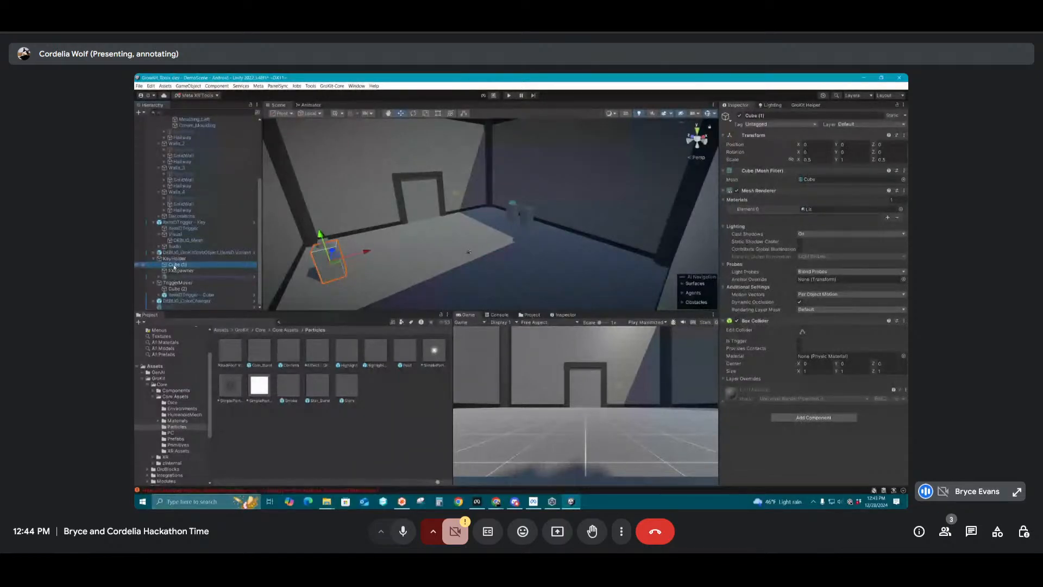
{"action": "left_click_drag", "start_coordinate": [175, 259], "coordinate": [175, 260]}
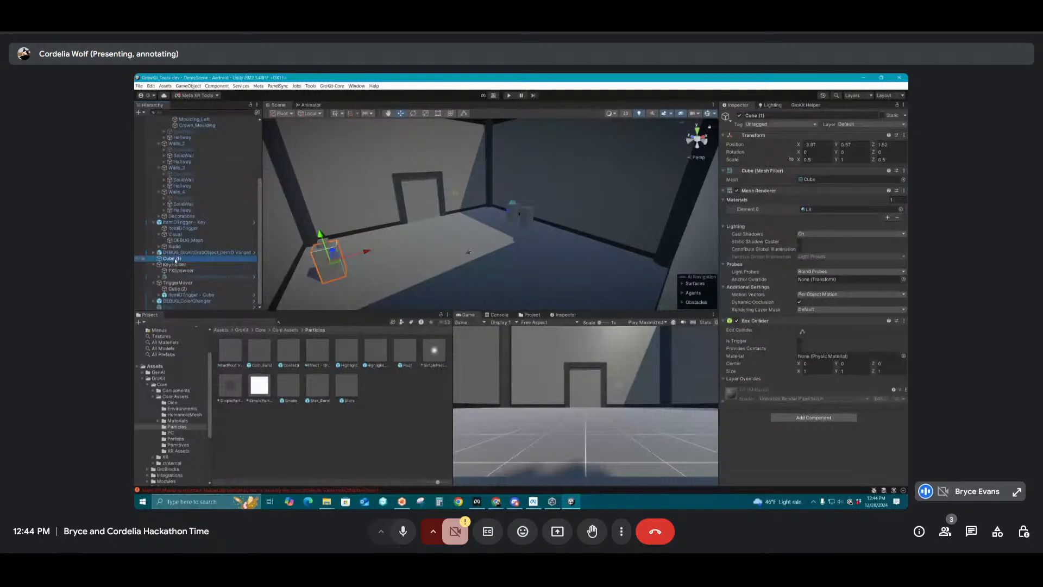
{"action": "key", "text": "ctrl+z"}
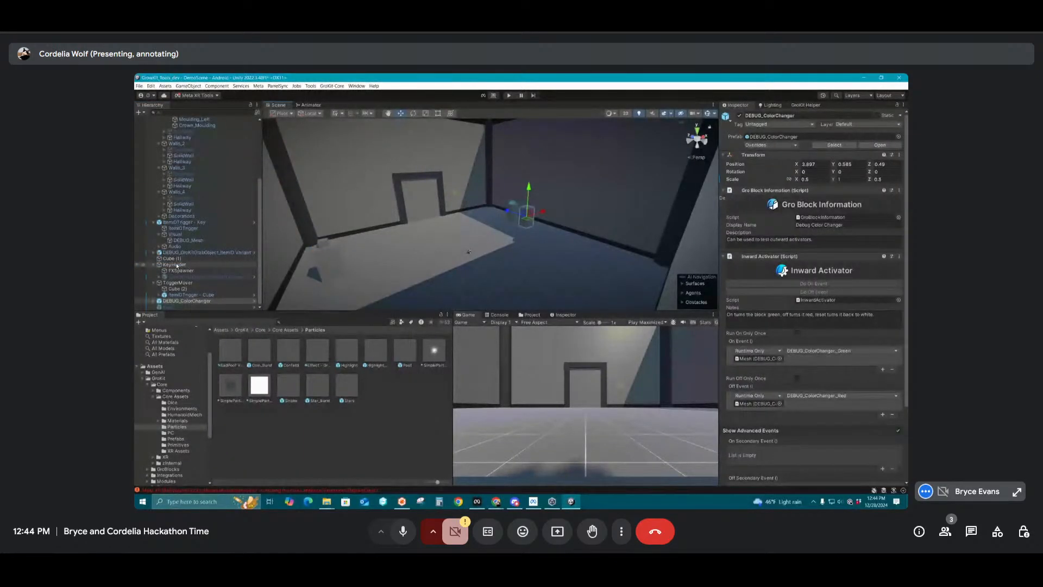
Make KeyHolder a child of DEBUG_ColorChanger and set its local position to 0, 0, 0
{"action": "left_click_drag", "start_coordinate": [177, 266], "coordinate": [185, 301]}
{"action": "left_click", "coordinate": [813, 145]}
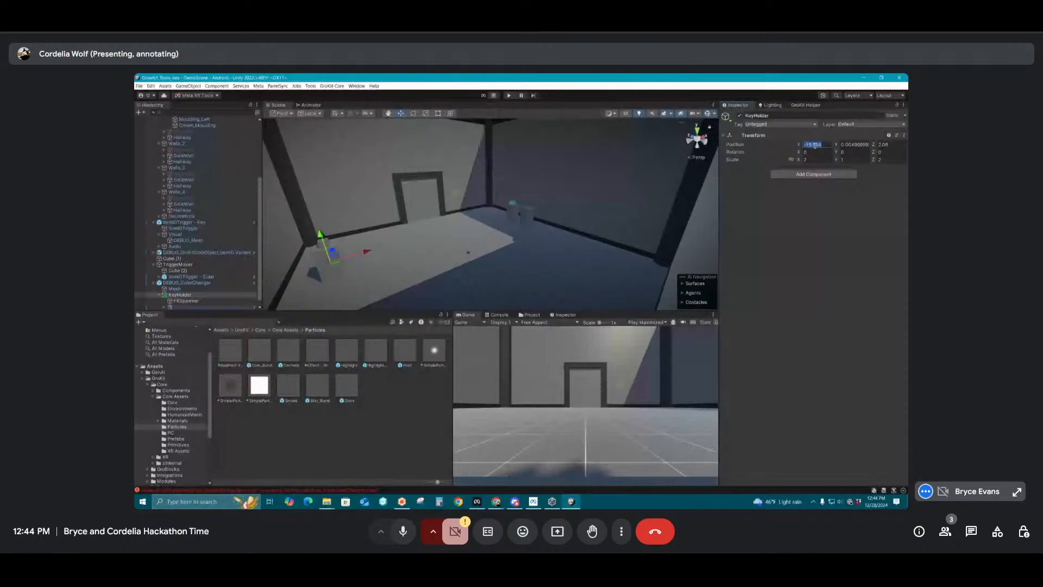
{"action": "type", "text": "0"}
{"action": "key", "text": "Tab"}
{"action": "type", "text": "0"}
{"action": "key", "text": "Tab"}
{"action": "type", "text": "0"}
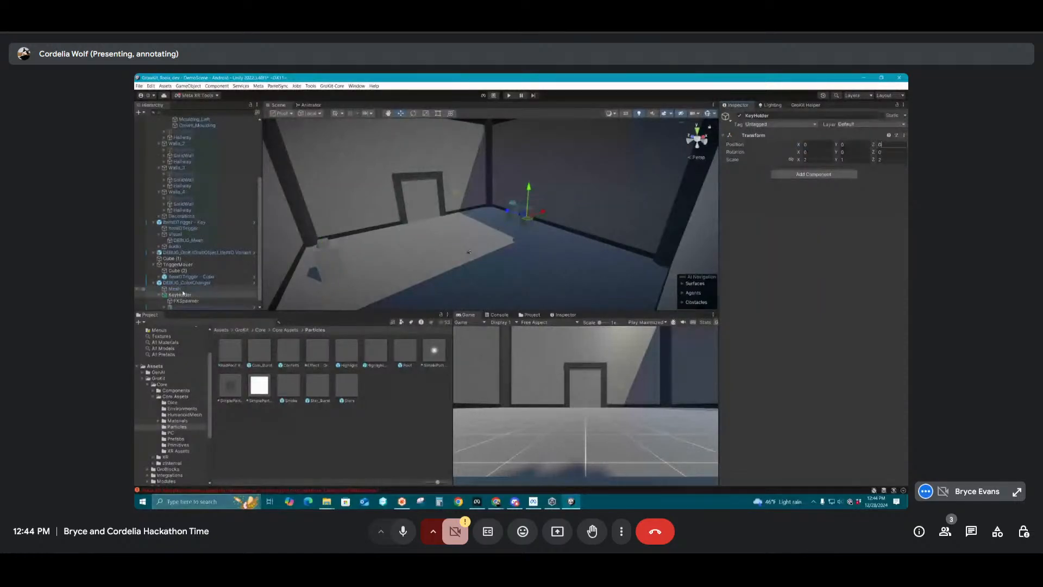
{"action": "left_click", "coordinate": [153, 266]}
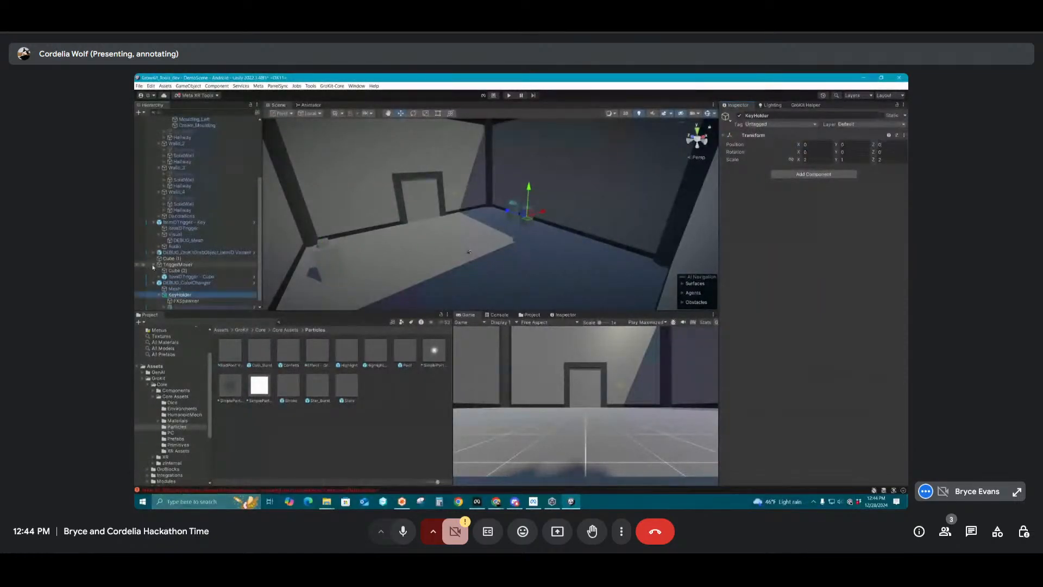
Restore KeyHolder to the root level of the hierarchy and make DEBUG_ColorChanger a child of it
{"action": "left_click_drag", "start_coordinate": [153, 267], "coordinate": [170, 265]}
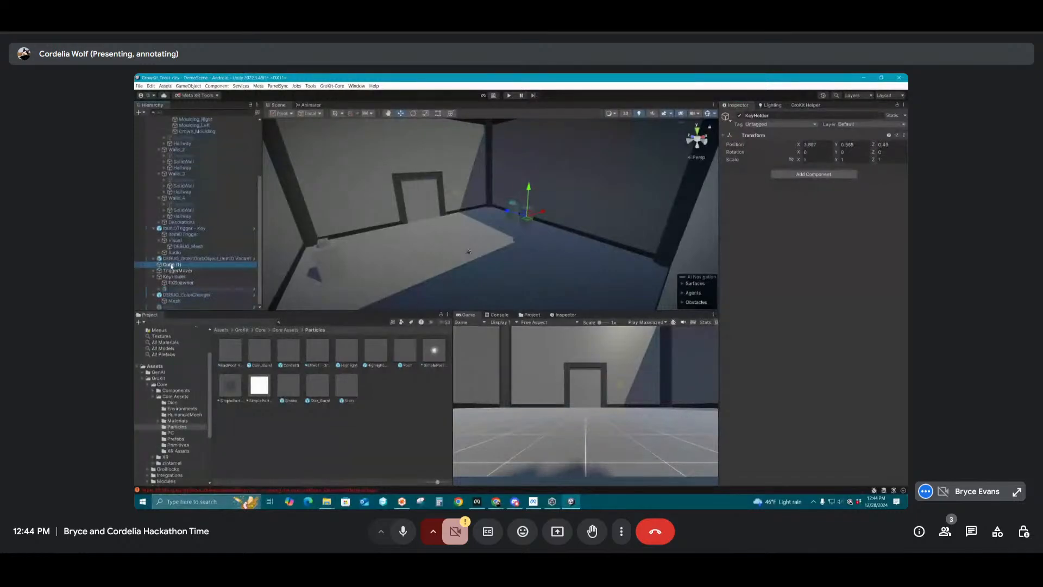
{"action": "left_click", "coordinate": [171, 265]}
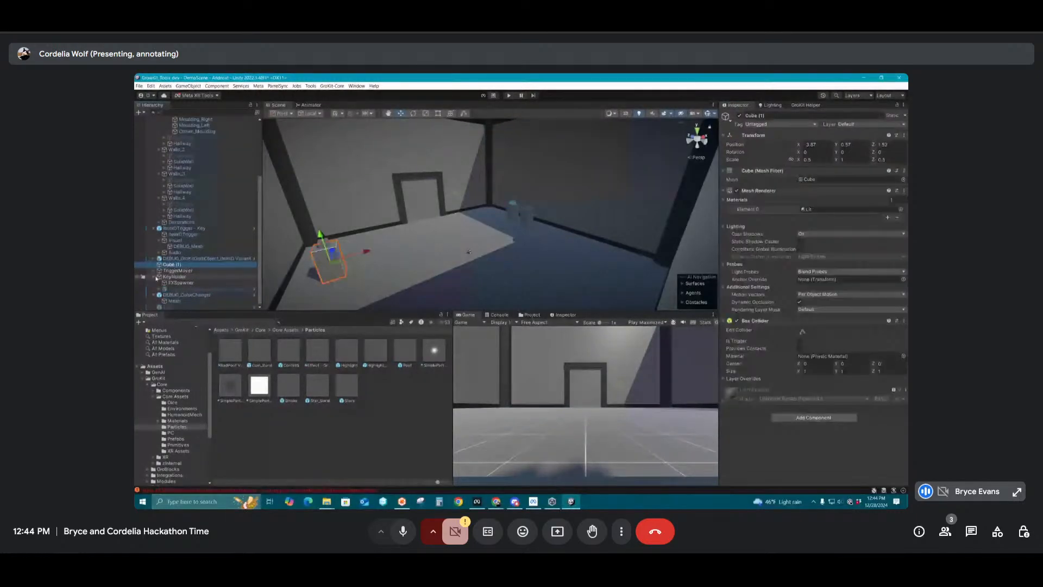
{"action": "left_click", "coordinate": [178, 296]}
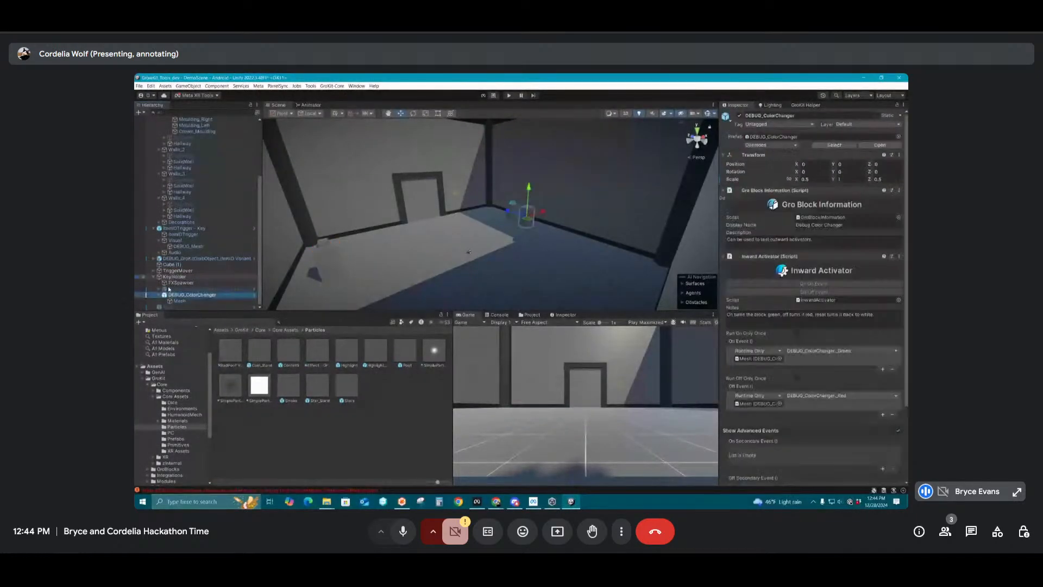
{"action": "left_click", "coordinate": [182, 277]}
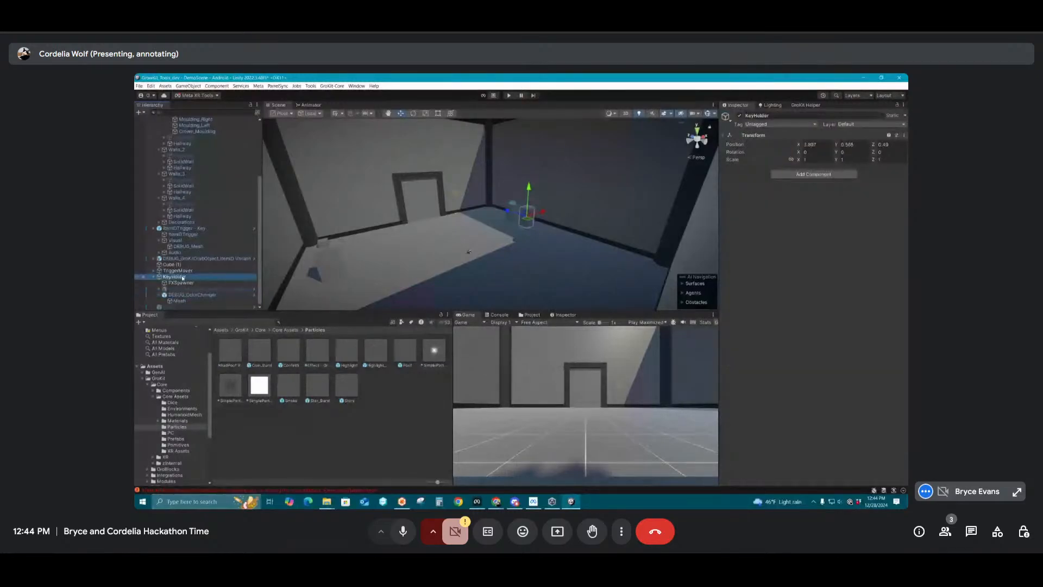
Set the gold key grab object's local X and Z positions to 0 inside KeyHolder
{"action": "left_click", "coordinate": [180, 289]}
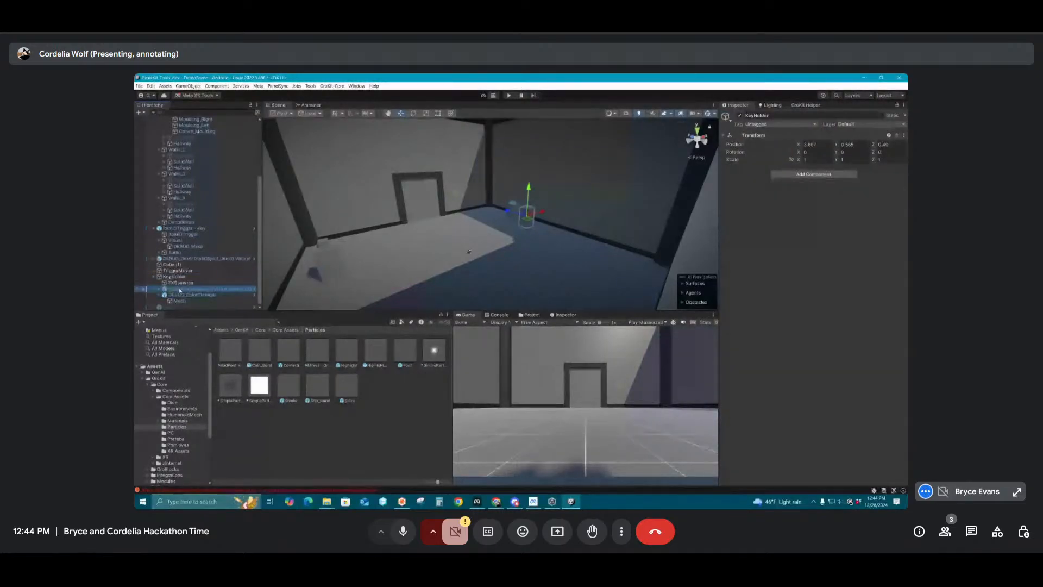
{"action": "left_click", "coordinate": [812, 163]}
{"action": "type", "text": "0"}
{"action": "left_click", "coordinate": [892, 164]}
{"action": "type", "text": "0"}
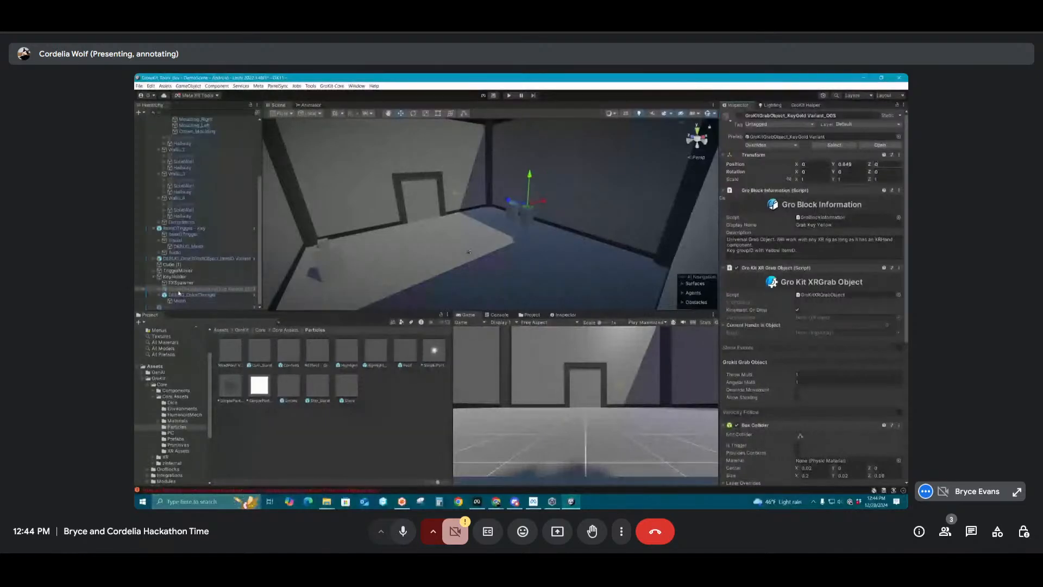
Raise the FXSpawner under KeyHolder to a local Y position of 0.85
{"action": "left_click", "coordinate": [180, 283]}
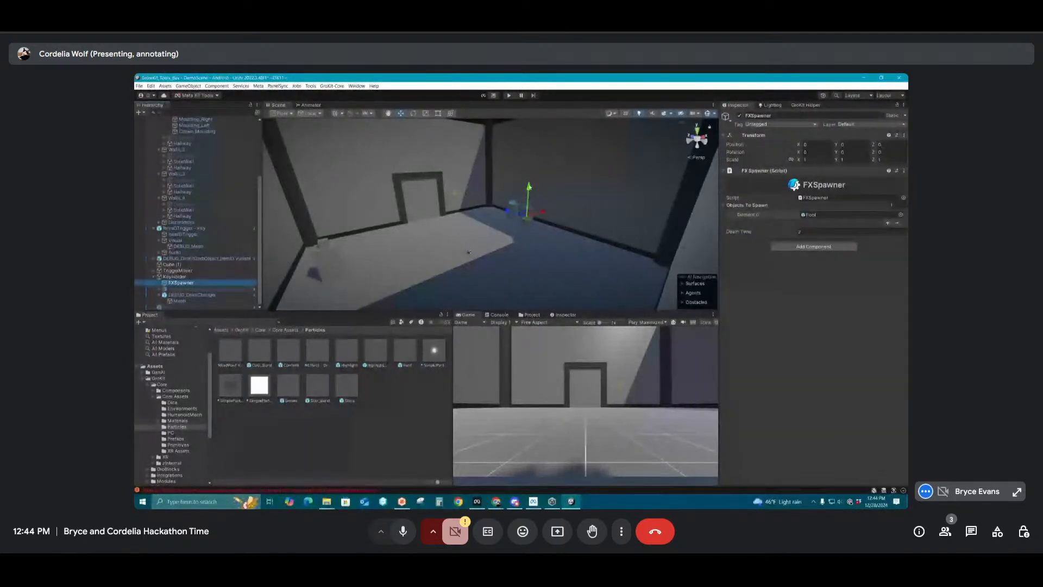
{"action": "left_click", "coordinate": [186, 288]}
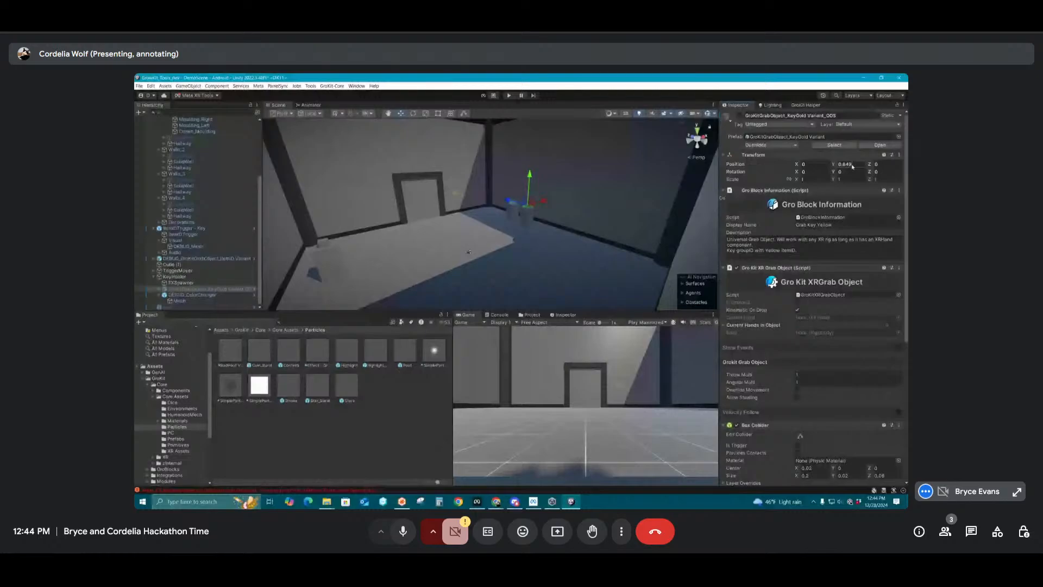
{"action": "double_click", "coordinate": [845, 164]}
{"action": "type", "text": "0.85"}
{"action": "key", "text": "Return"}
{"action": "left_click", "coordinate": [181, 282]}
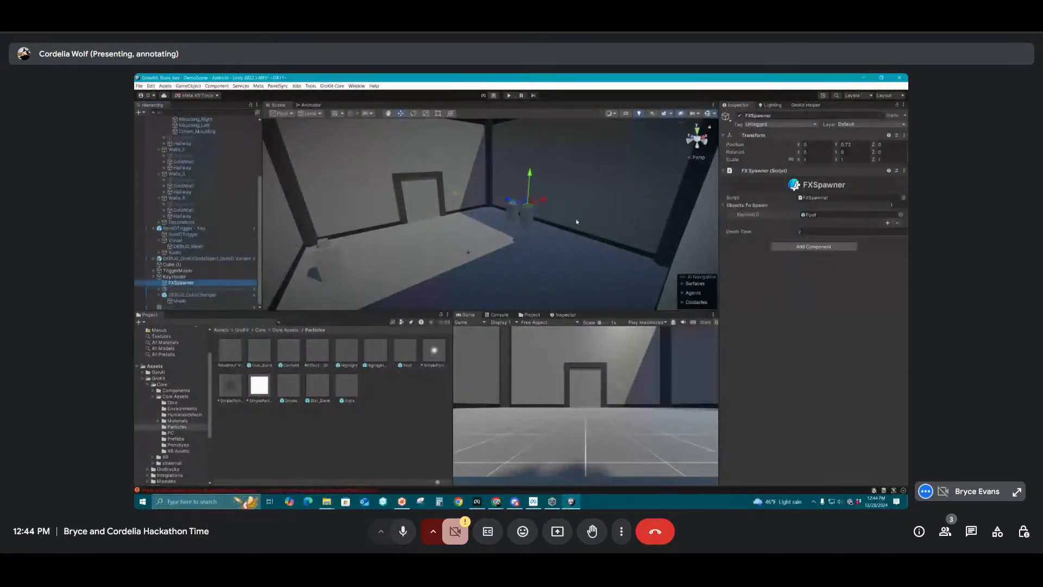
{"action": "mouse_move", "coordinate": [577, 222]}
{"action": "right_mouse_down"}
{"action": "mouse_move", "coordinate": [517, 194]}
{"action": "mouse_move", "coordinate": [378, 261]}
{"action": "mouse_move", "coordinate": [471, 259]}
{"action": "mouse_move", "coordinate": [552, 181]}
{"action": "mouse_move", "coordinate": [561, 209]}
{"action": "right_mouse_up"}
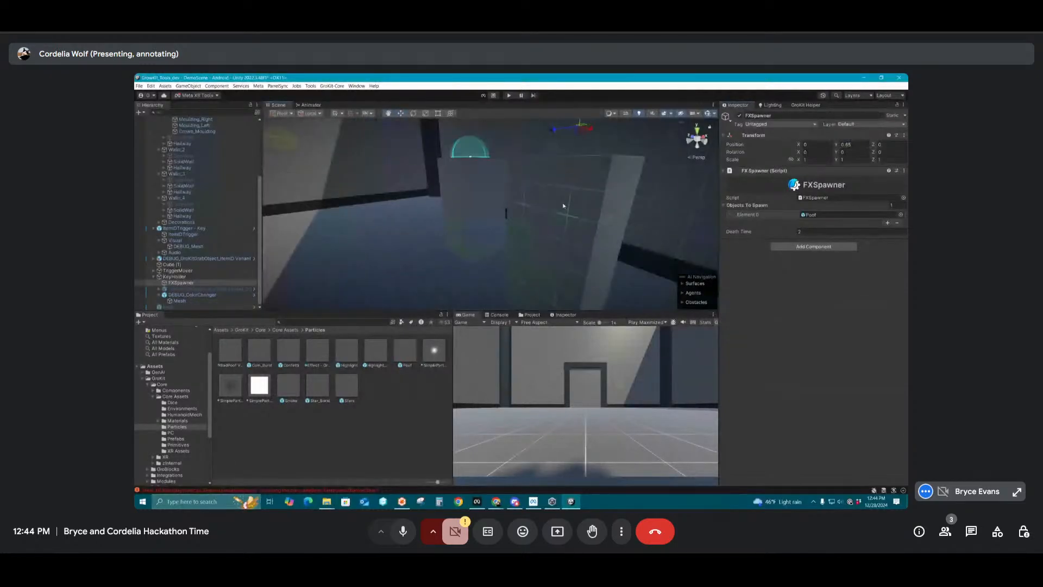
Add an Inward Activator component to KeyHolder
{"action": "left_click", "coordinate": [175, 277]}
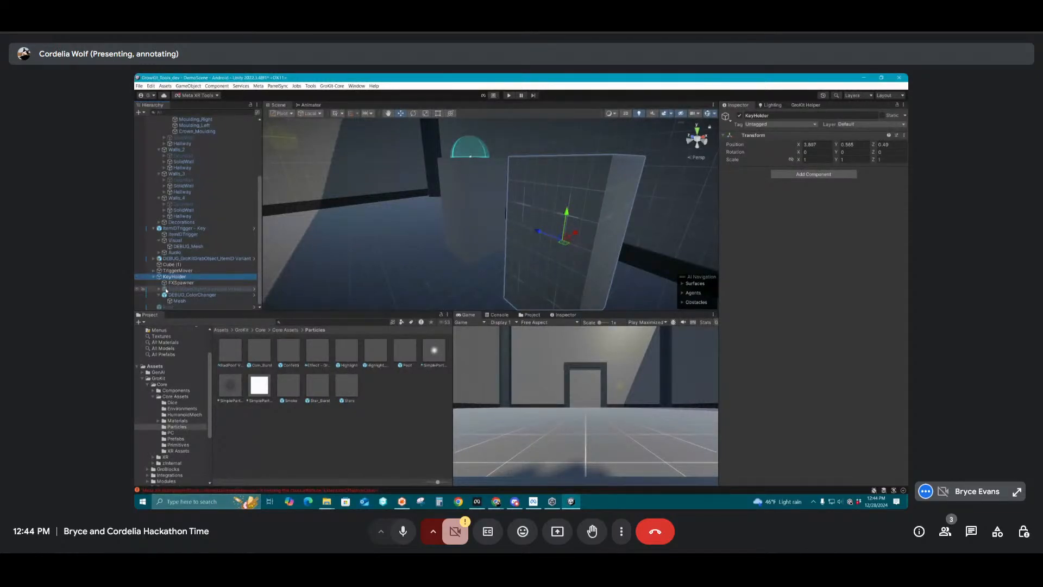
{"action": "left_click", "coordinate": [775, 174]}
{"action": "type", "text": "inward"}
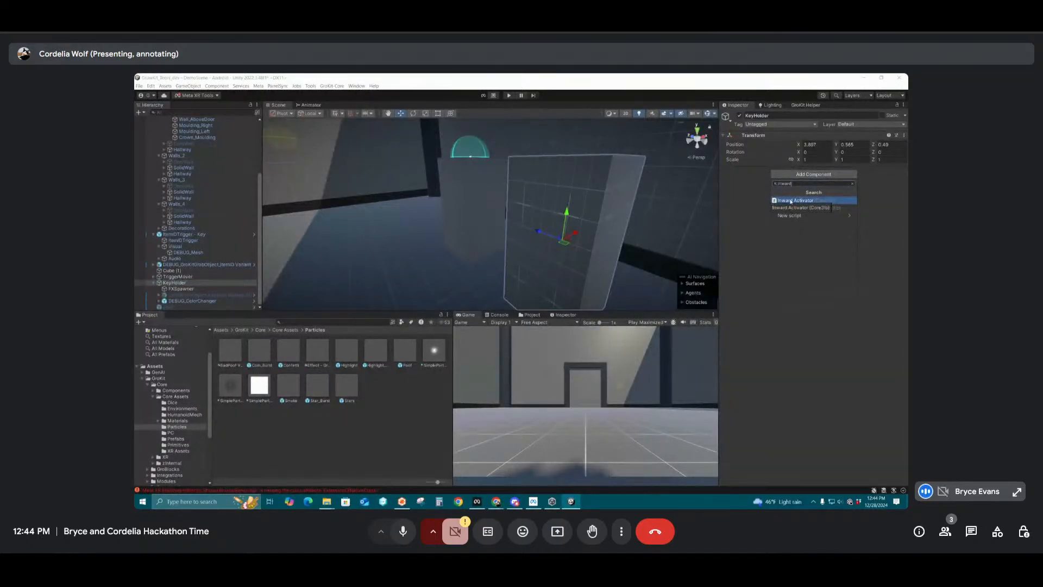
{"action": "left_click", "coordinate": [791, 201]}
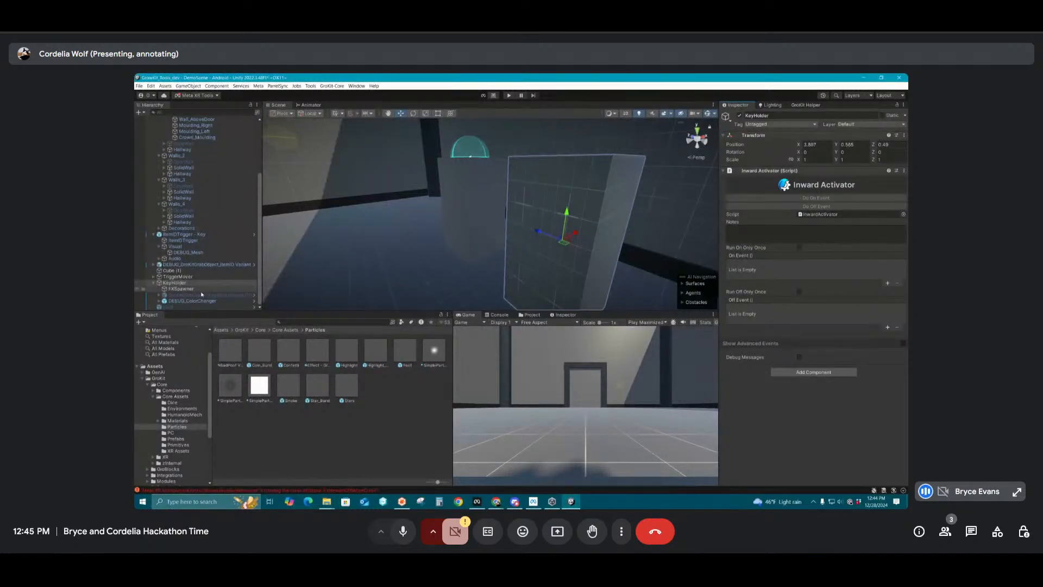
{"action": "left_click_drag", "start_coordinate": [201, 294], "coordinate": [173, 285]}
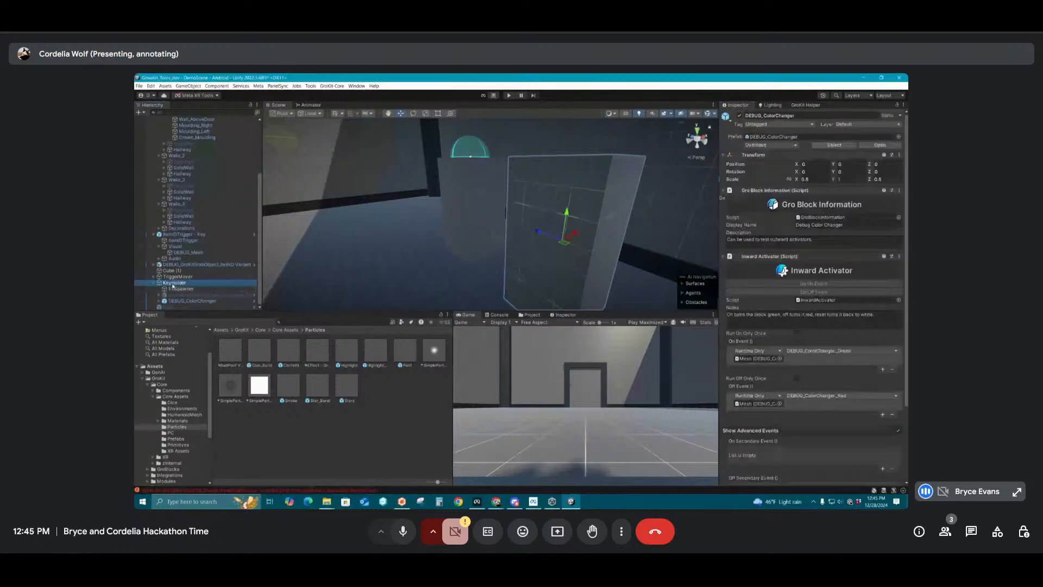
{"action": "left_click", "coordinate": [172, 285]}
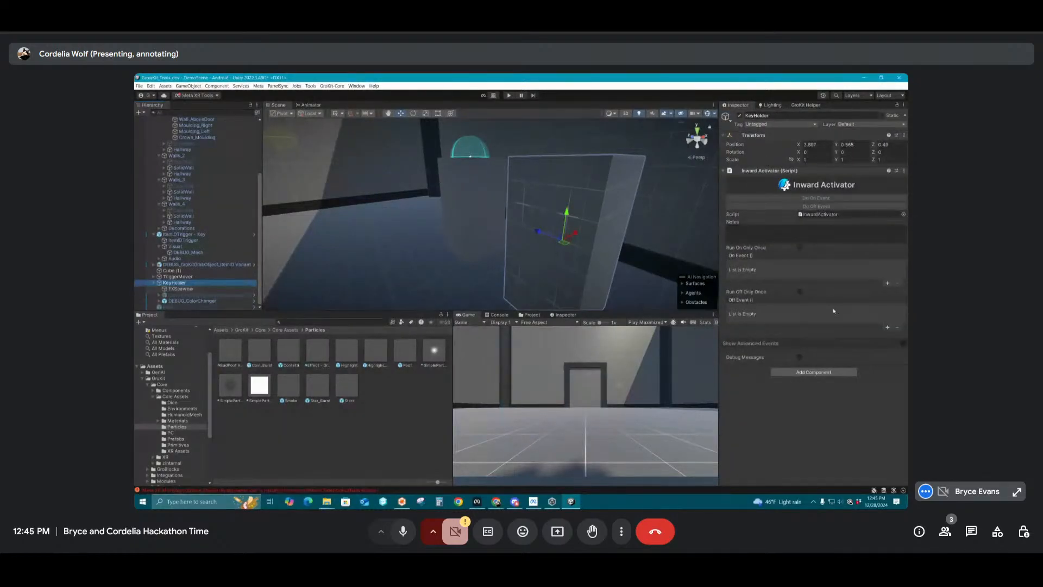
Add two entries to KeyHolder's On Event: FXSpawner running _SpawnOnSelf and the gold key running GameObject.SetActive, enabled
{"action": "left_click", "coordinate": [888, 284]}
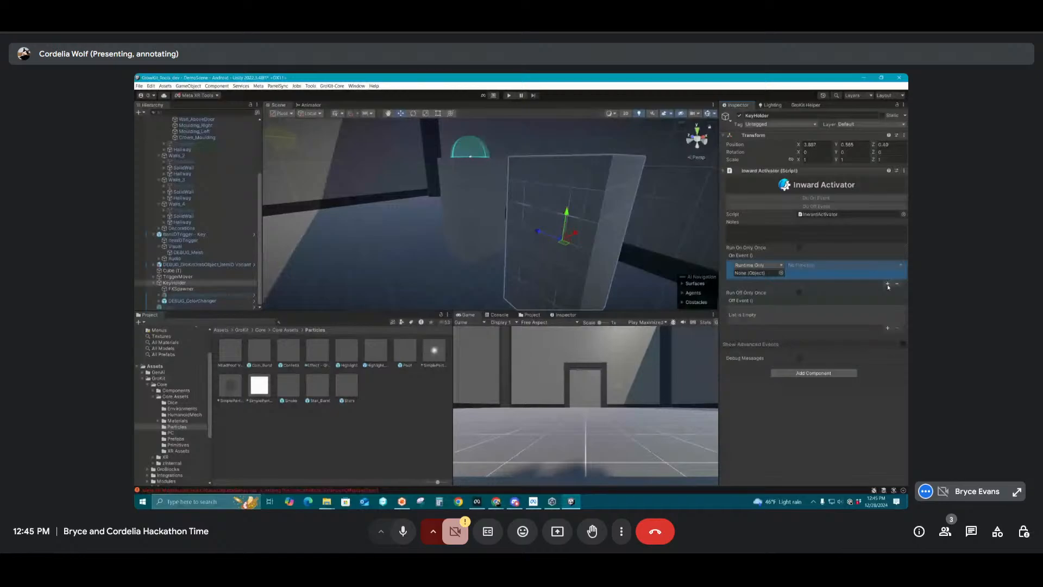
{"action": "left_click", "coordinate": [888, 284]}
{"action": "left_click_drag", "start_coordinate": [762, 276], "coordinate": [761, 274]}
{"action": "left_click_drag", "start_coordinate": [201, 295], "coordinate": [755, 292]}
{"action": "left_click", "coordinate": [816, 284]}
{"action": "mouse_move", "coordinate": [810, 301]}
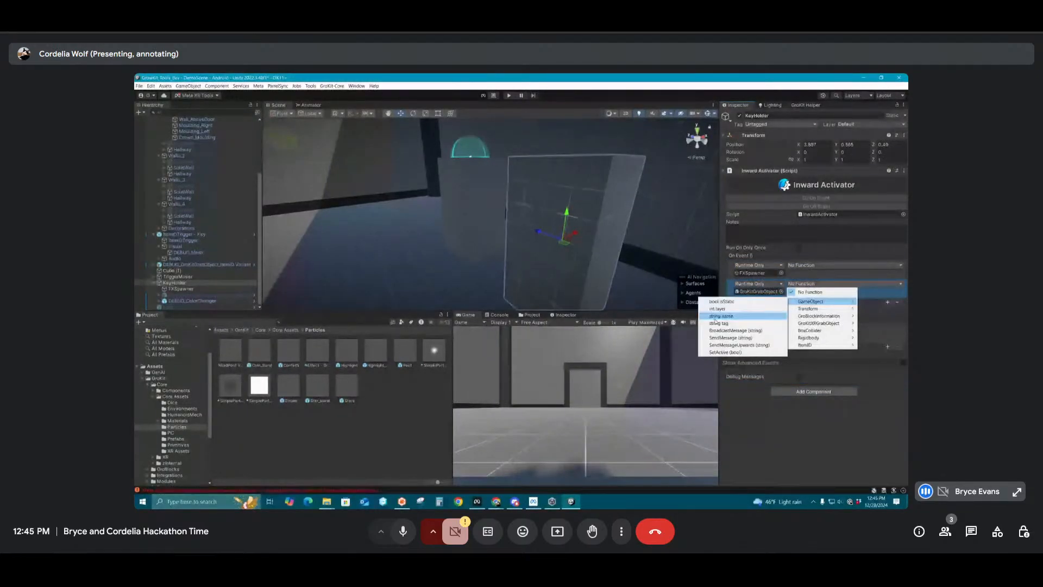
{"action": "left_click", "coordinate": [716, 353]}
{"action": "left_click", "coordinate": [815, 265]}
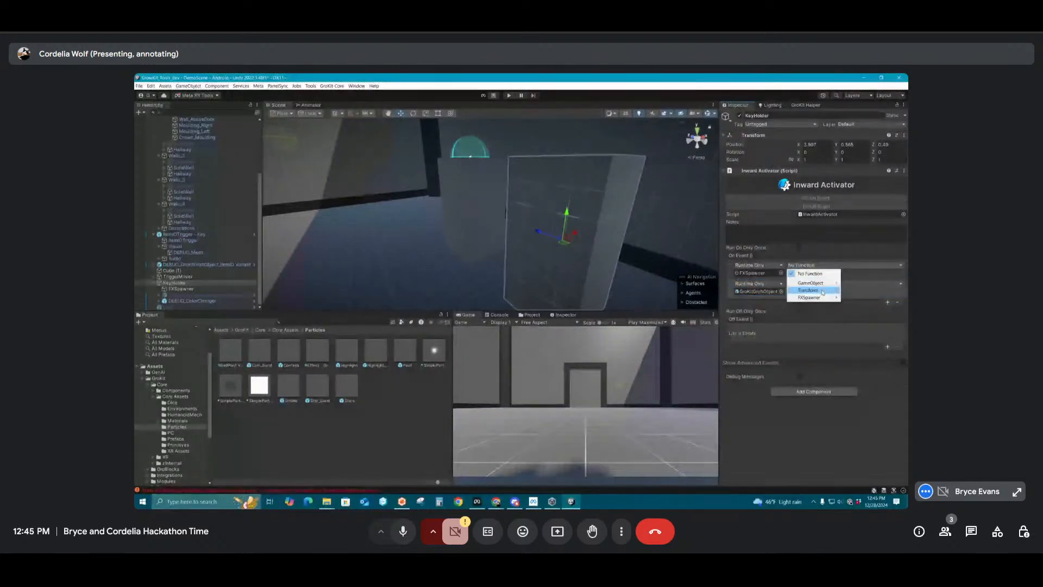
{"action": "mouse_move", "coordinate": [814, 298]}
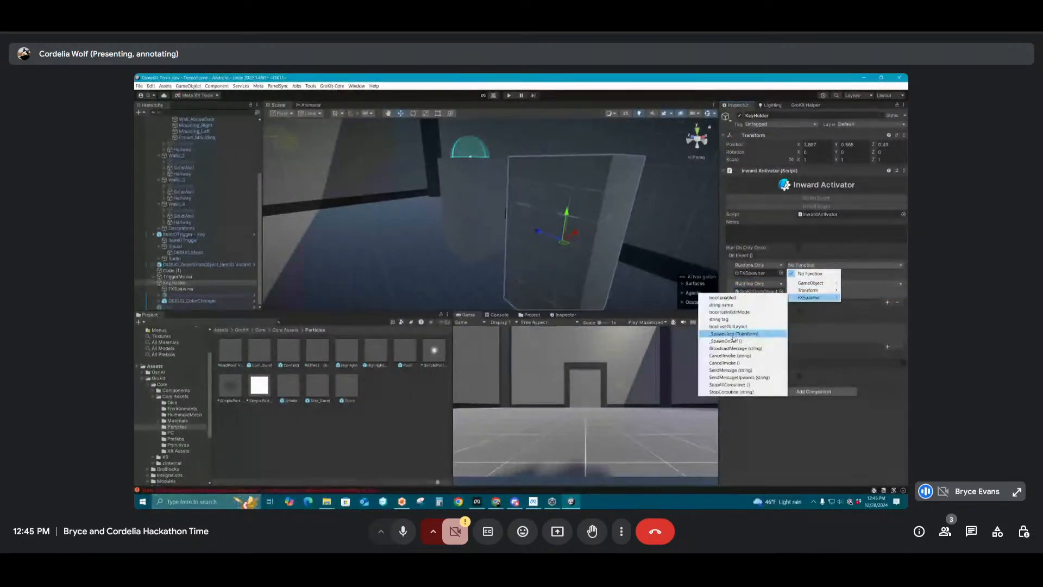
{"action": "left_click", "coordinate": [725, 340]}
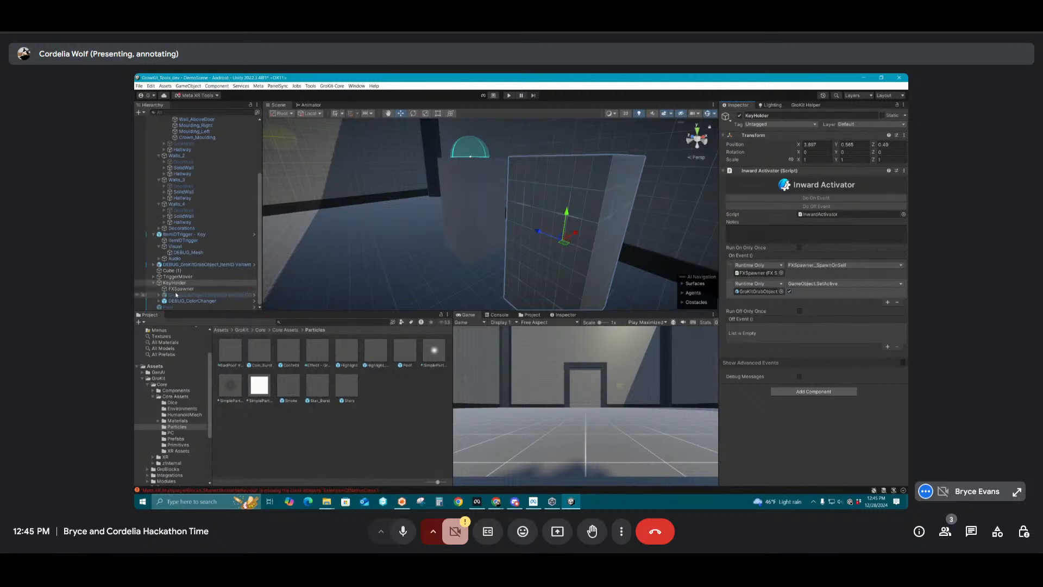
Review the spawn functions offered for the FXSpawner entry and check the FXSpawner's placement in the scene
{"action": "left_click", "coordinate": [821, 265]}
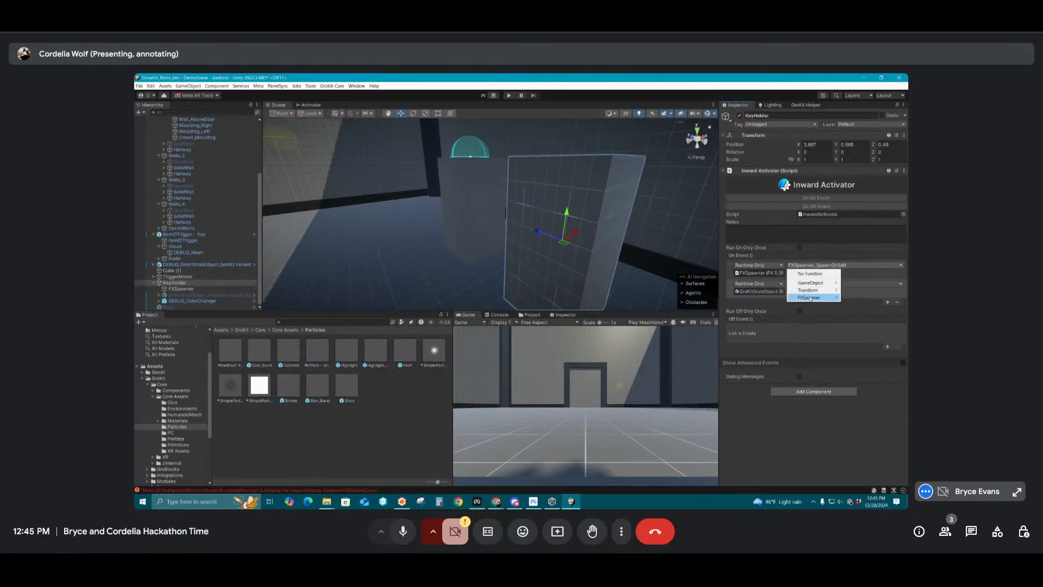
{"action": "mouse_move", "coordinate": [810, 298]}
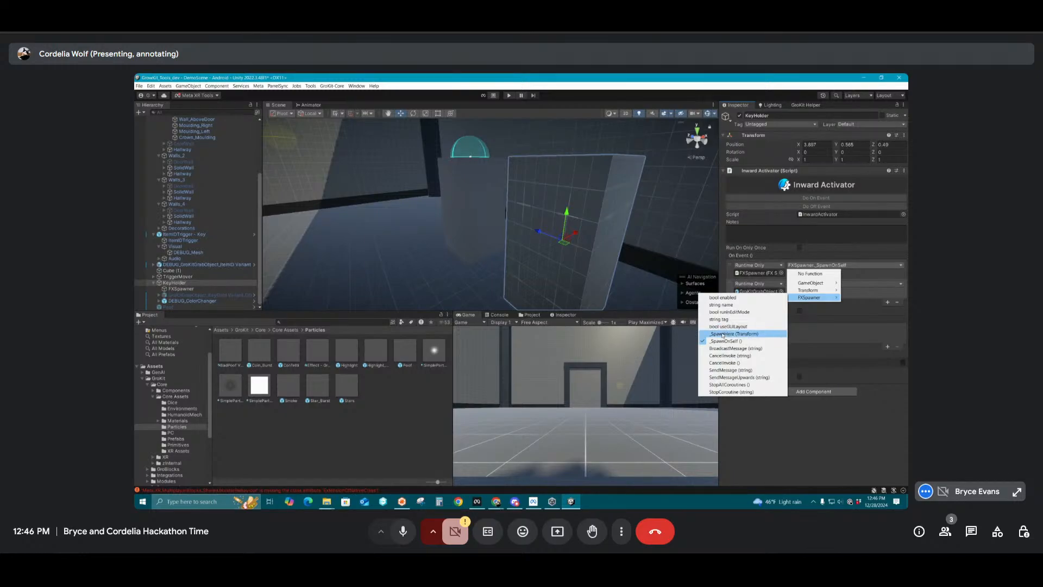
{"action": "left_click", "coordinate": [194, 290]}
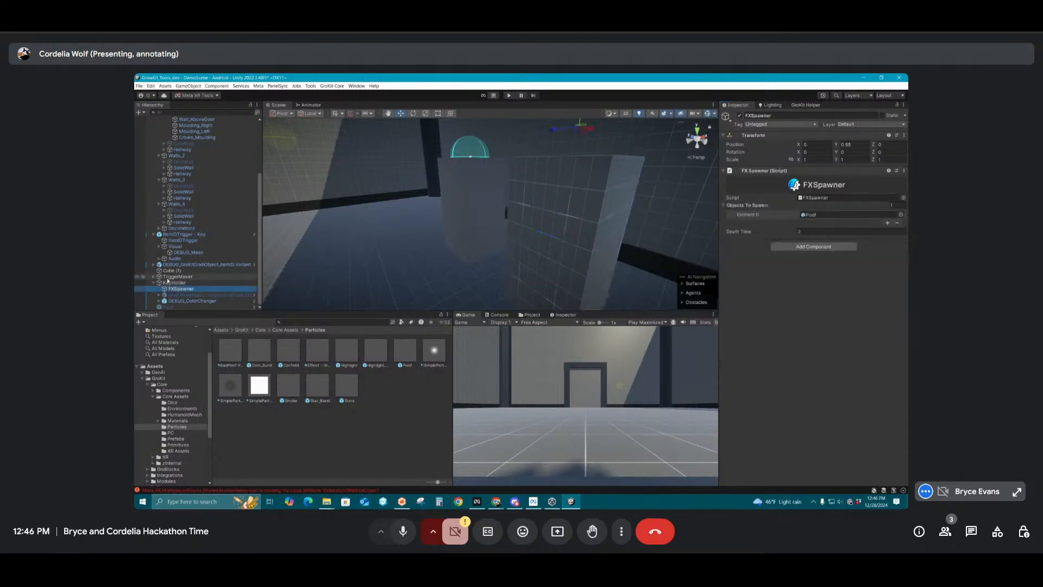
{"action": "left_click", "coordinate": [190, 283]}
{"action": "left_click", "coordinate": [806, 266]}
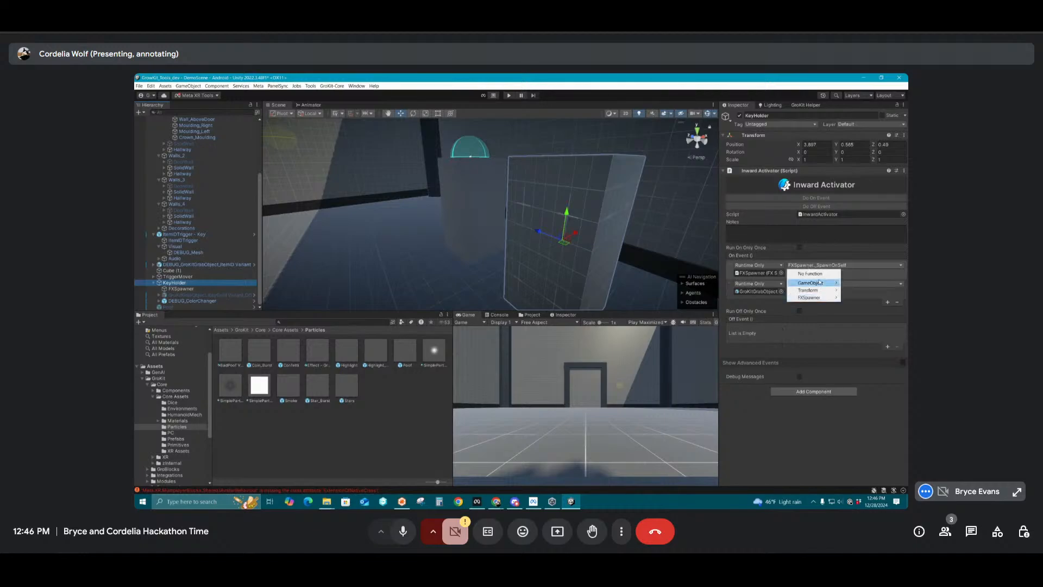
{"action": "mouse_move", "coordinate": [795, 299]}
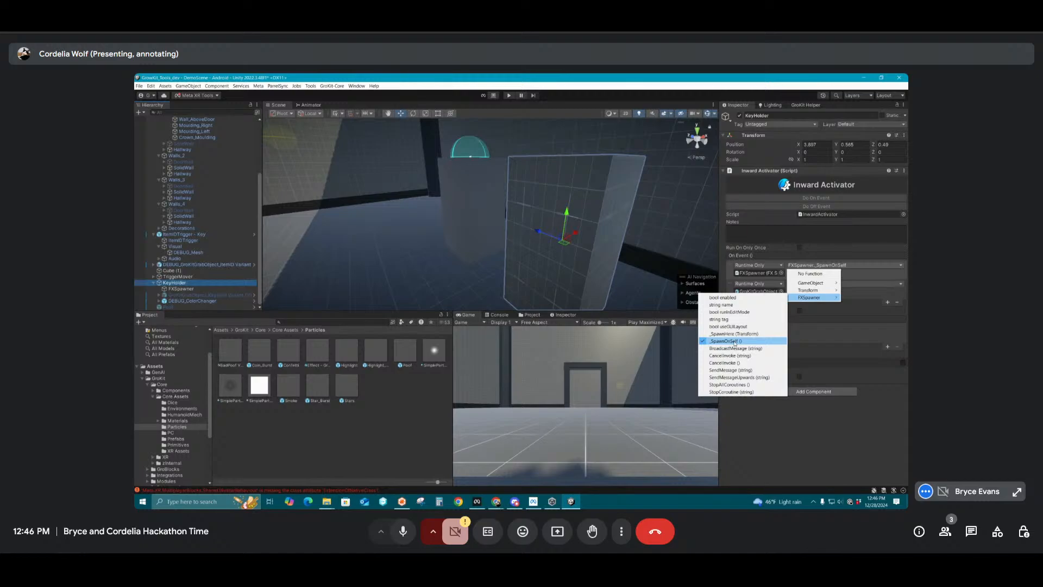
{"action": "left_click", "coordinate": [182, 289]}
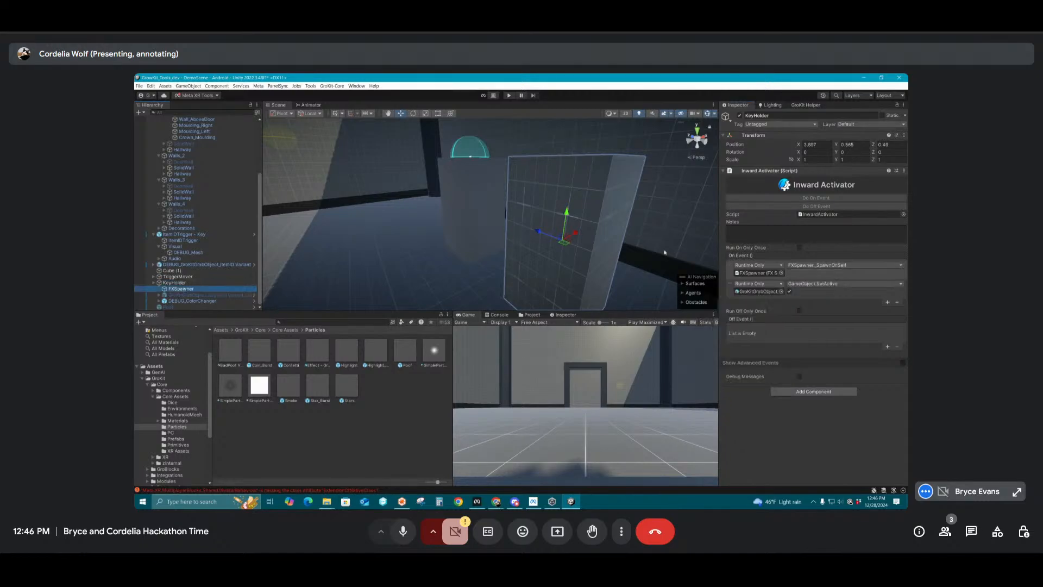
{"action": "key", "text": "f"}
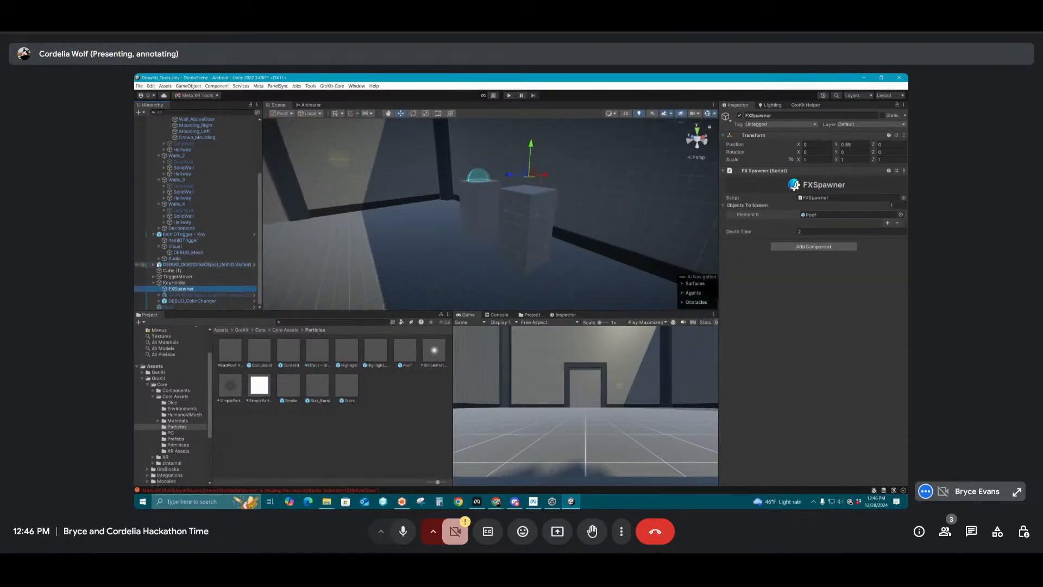
Add a third entry to KeyHolder's On Event that runs DEBUG_ColorChanger's InwardActivator _OnEvent
{"action": "left_click", "coordinate": [174, 283]}
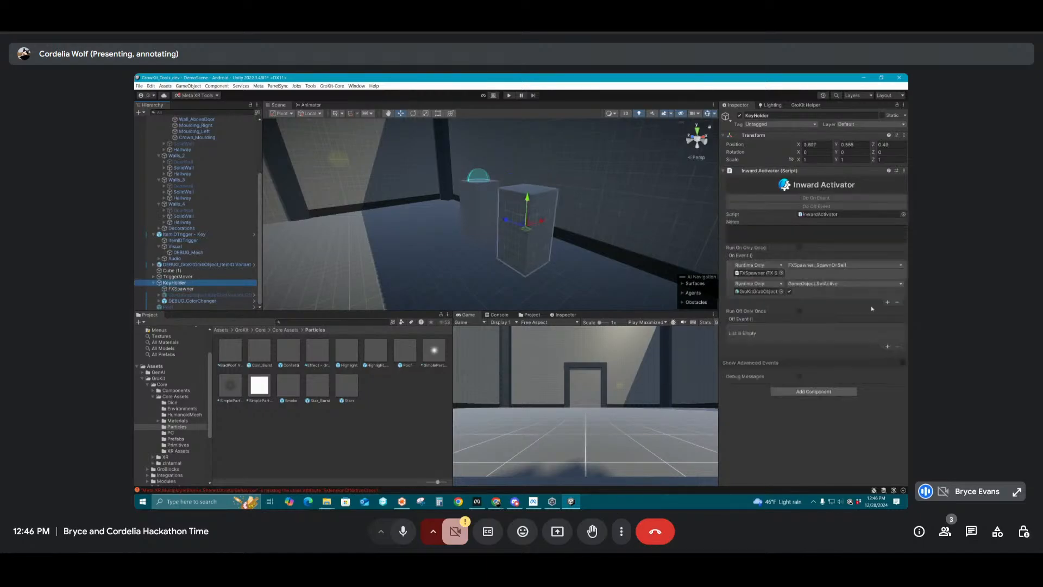
{"action": "left_click", "coordinate": [888, 303]}
{"action": "left_click_drag", "start_coordinate": [197, 302], "coordinate": [754, 312]}
{"action": "left_click", "coordinate": [820, 302]}
{"action": "mouse_move", "coordinate": [827, 323]}
{"action": "mouse_move", "coordinate": [821, 342]}
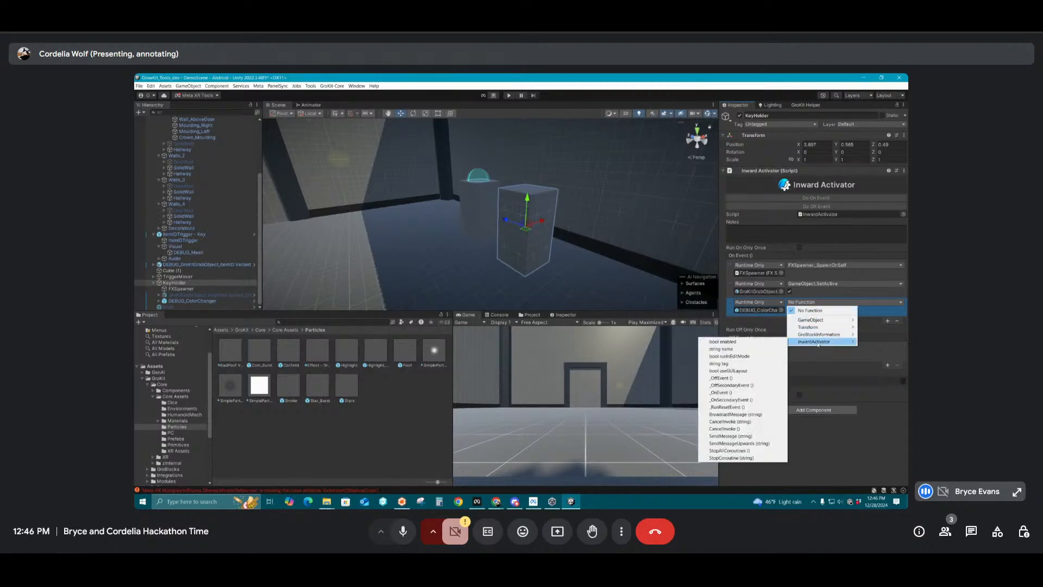
{"action": "left_click", "coordinate": [731, 392]}
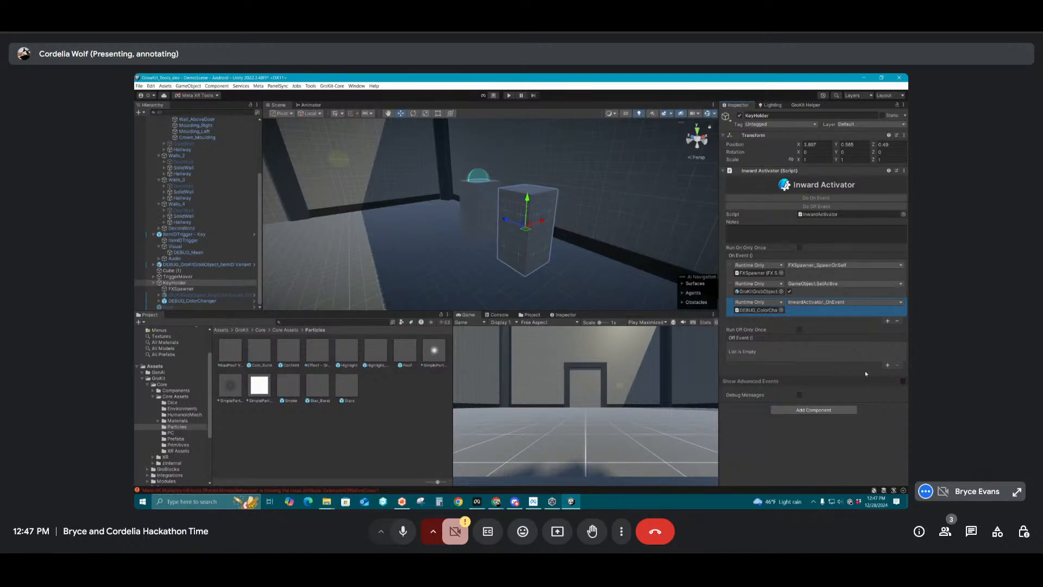
Remove the gold key's SetActive entry from the On Event of ItemIDTrigger - Cube under TriggerMover
{"action": "left_click", "coordinate": [182, 289]}
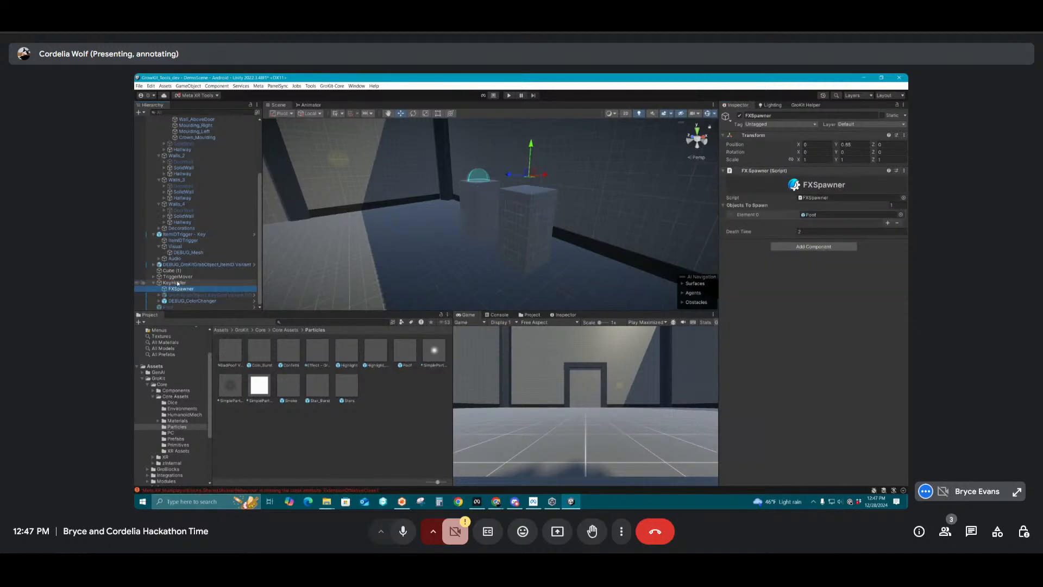
{"action": "left_click", "coordinate": [177, 283]}
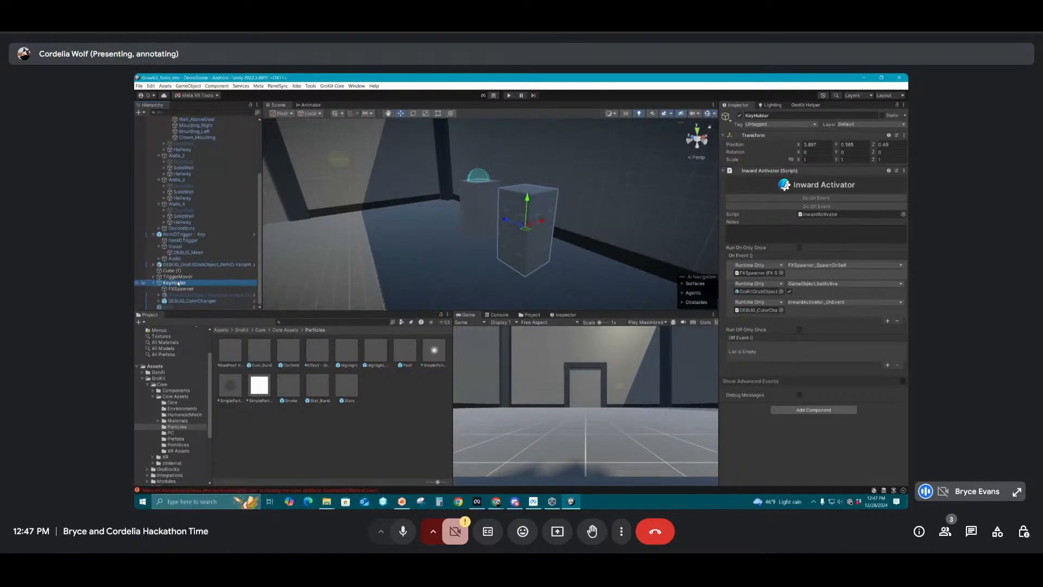
{"action": "left_click", "coordinate": [178, 276]}
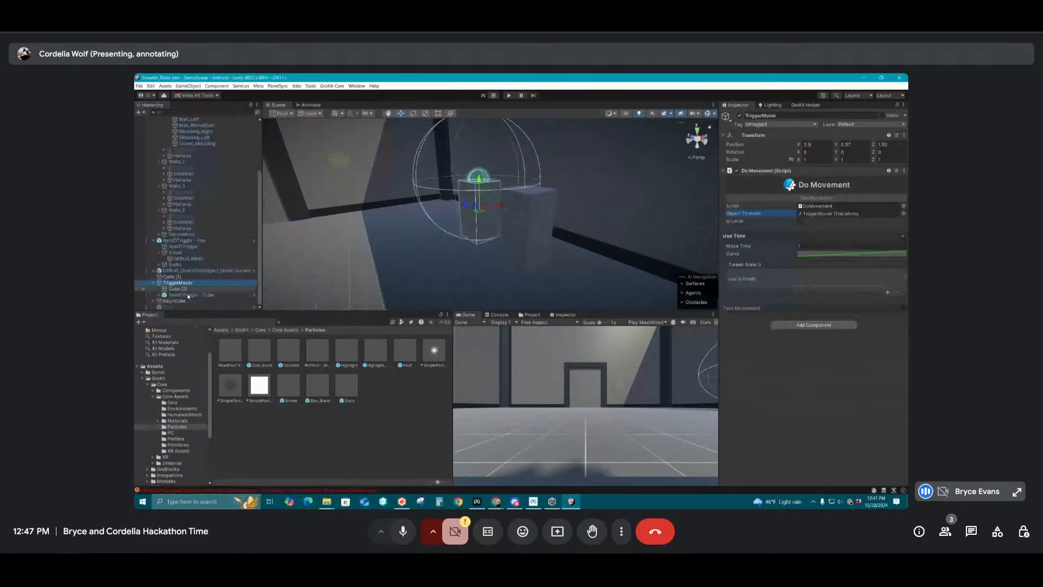
{"action": "left_click", "coordinate": [189, 295]}
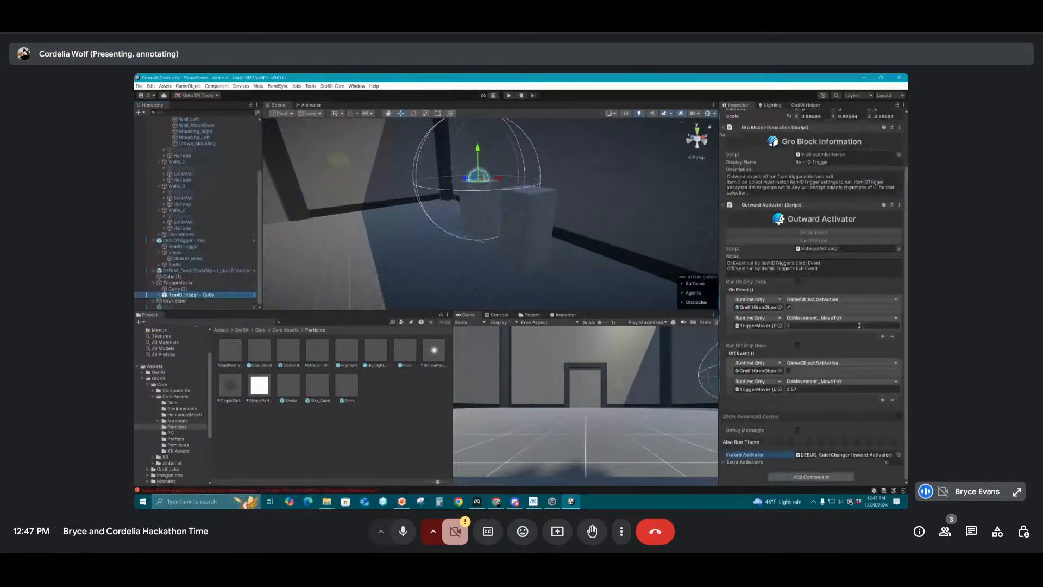
{"action": "left_click", "coordinate": [892, 336]}
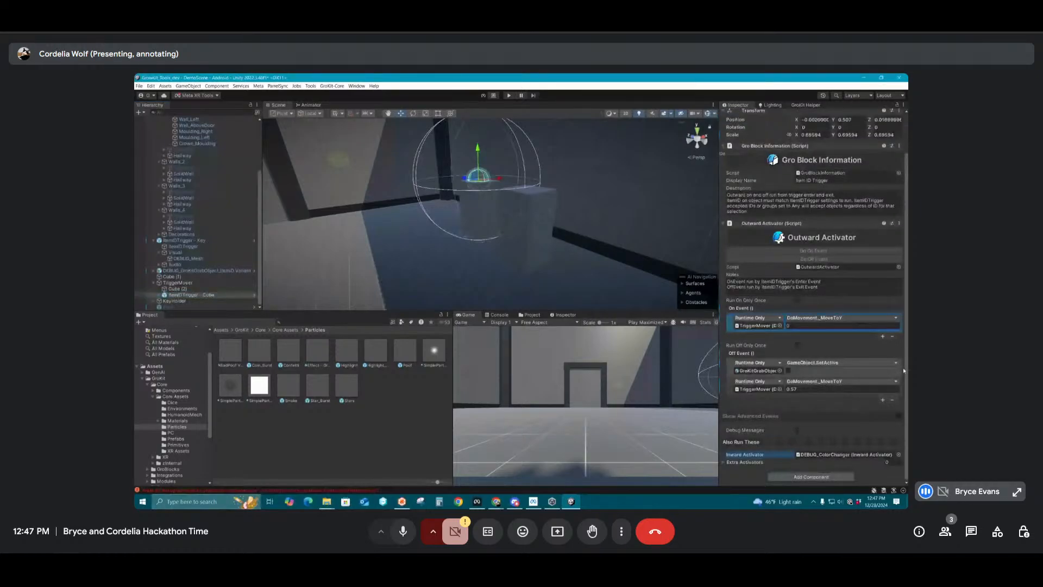
Undo the SetActive removal and the Inward Activator change on ItemIDTrigger - Cube, restoring KeyHolder as its Inward Activator
{"action": "left_click", "coordinate": [901, 371]}
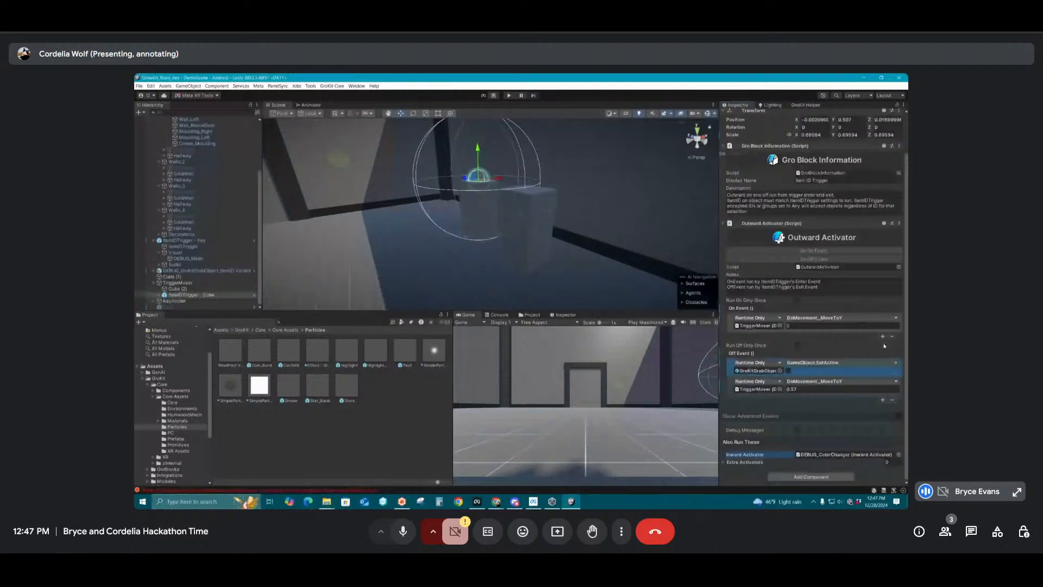
{"action": "key", "text": "ctrl+z"}
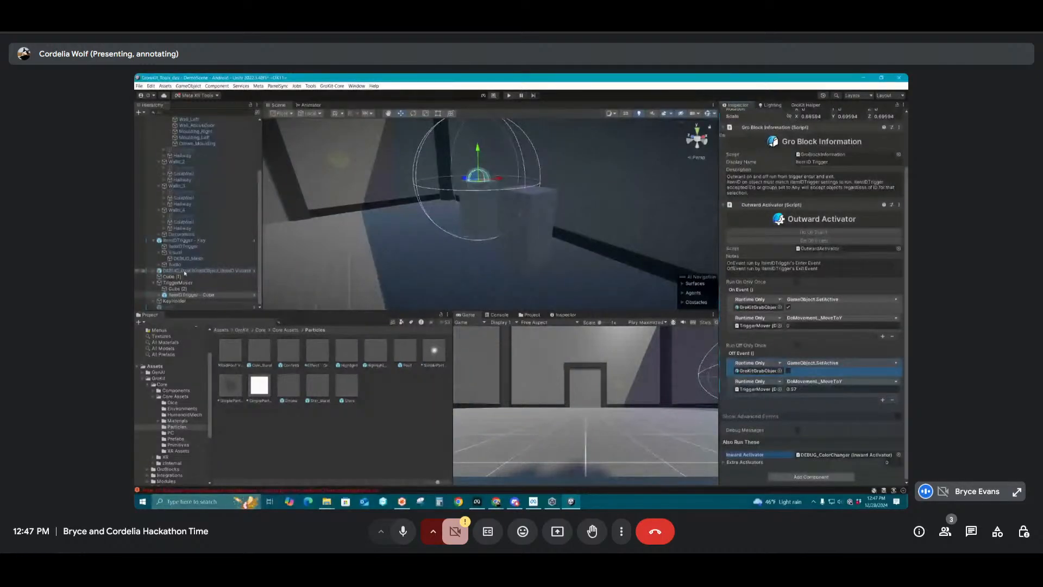
{"action": "key", "text": "ctrl+z"}
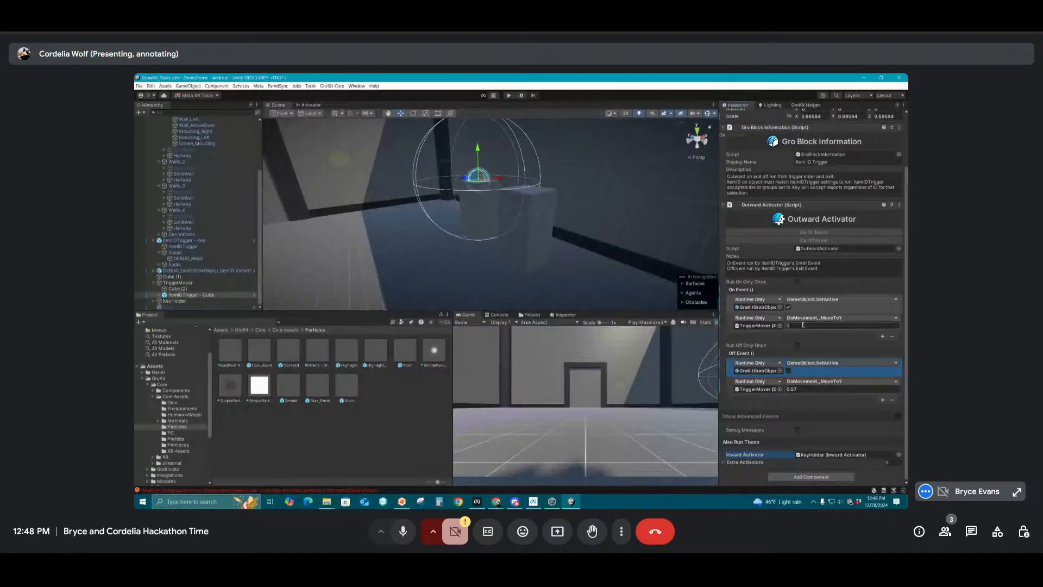
Examine KeyHolder's event entries, the ItemIDTrigger - Key activator by the door, and the Confetti particle prefab
{"action": "left_click", "coordinate": [177, 298]}
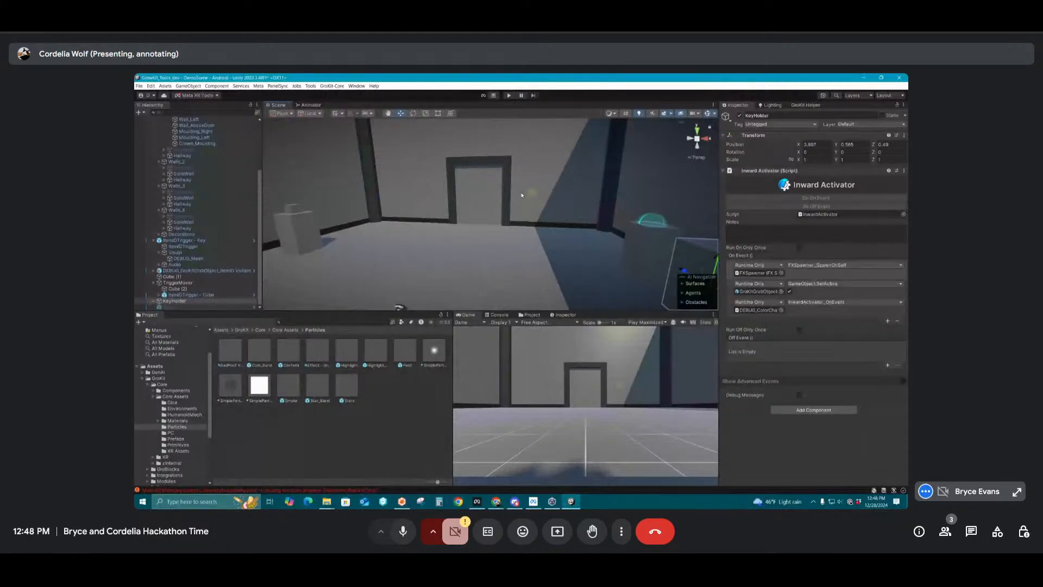
{"action": "left_click", "coordinate": [521, 194]}
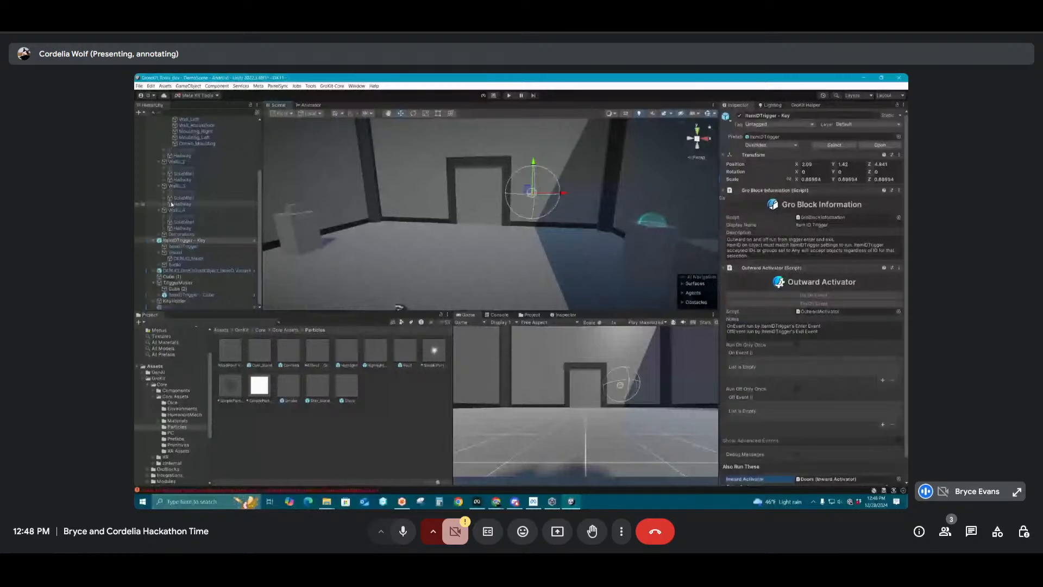
{"action": "scroll", "coordinate": [220, 224], "scroll_direction": "up", "scroll_amount": 2}
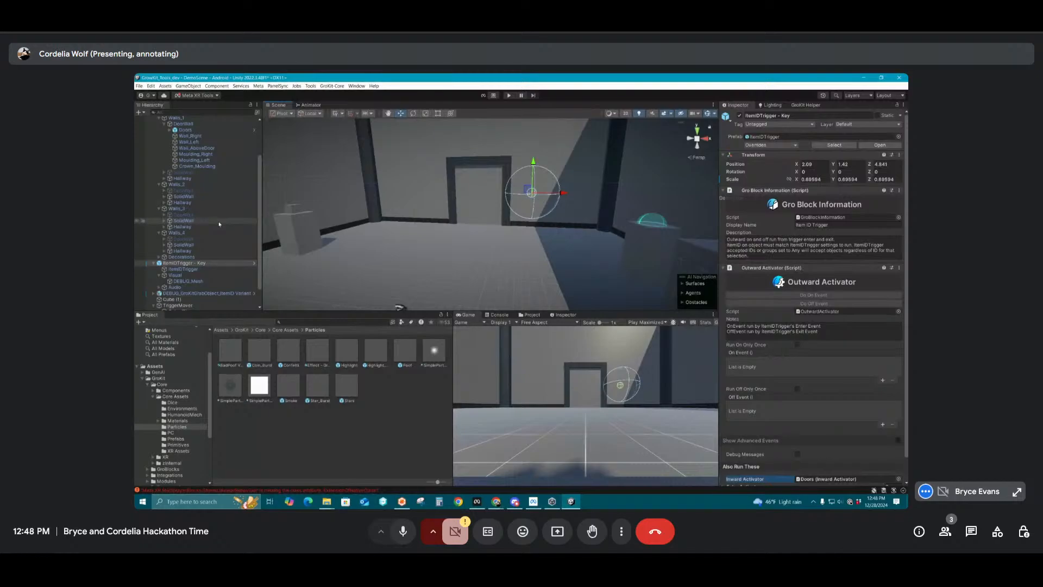
{"action": "left_click", "coordinate": [164, 124]}
{"action": "scroll", "coordinate": [219, 223], "scroll_direction": "up", "scroll_amount": 2}
{"action": "left_click", "coordinate": [289, 350]}
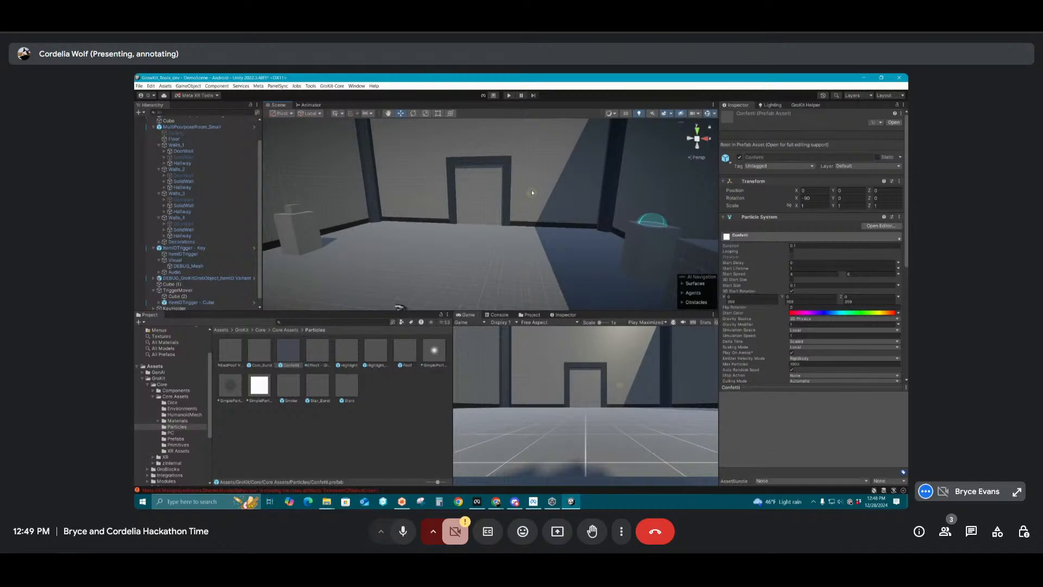
{"action": "double_click", "coordinate": [153, 306]}
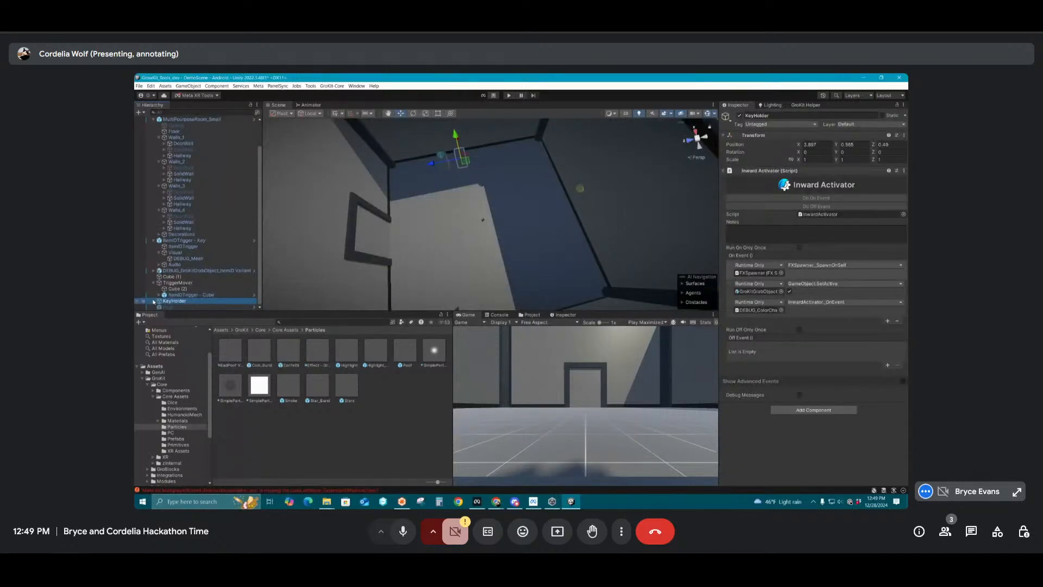
Create an empty child object named Lock under ItemIDTrigger - Key
{"action": "left_click", "coordinate": [153, 283]}
{"action": "left_click", "coordinate": [153, 252]}
{"action": "left_click", "coordinate": [166, 271]}
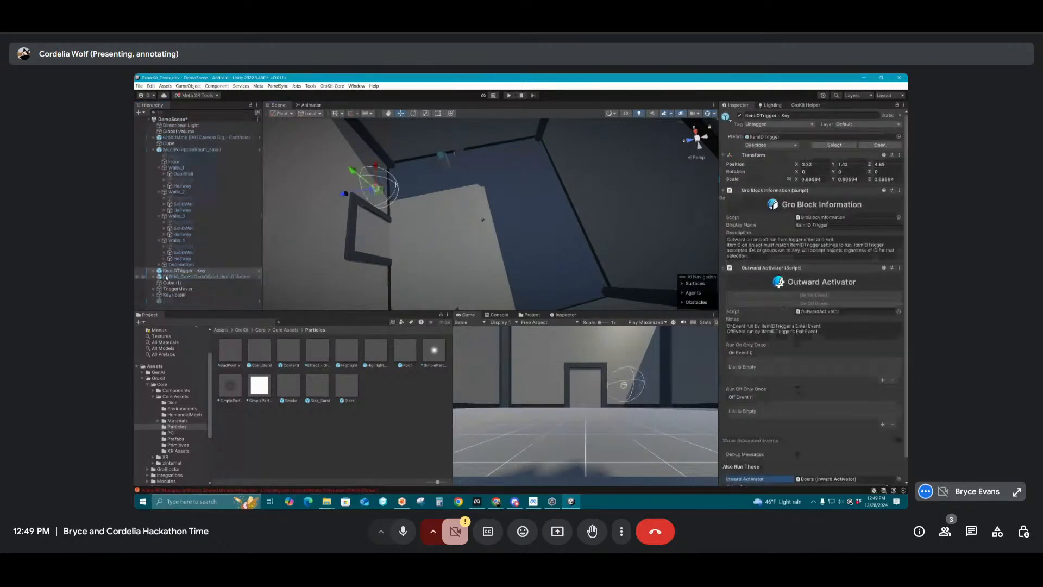
{"action": "key", "text": "alt+shift+n"}
{"action": "type", "text": "Lock"}
{"action": "key", "text": "Return"}
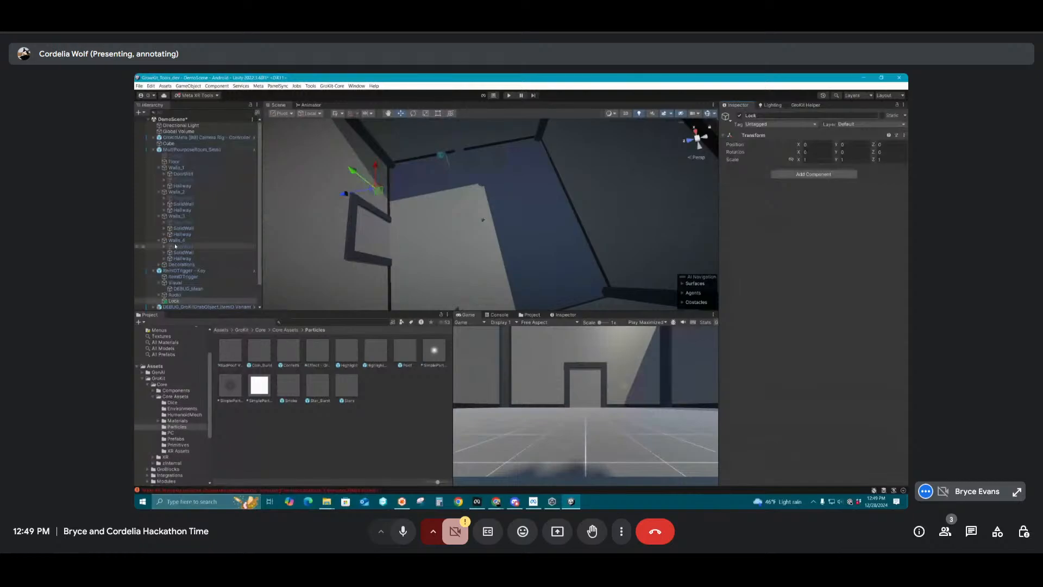
Move Lock out of ItemIDTrigger - Key to the scene's root level and rename it DoorFX
{"action": "left_click", "coordinate": [153, 149]}
{"action": "left_click_drag", "start_coordinate": [173, 185], "coordinate": [188, 156]}
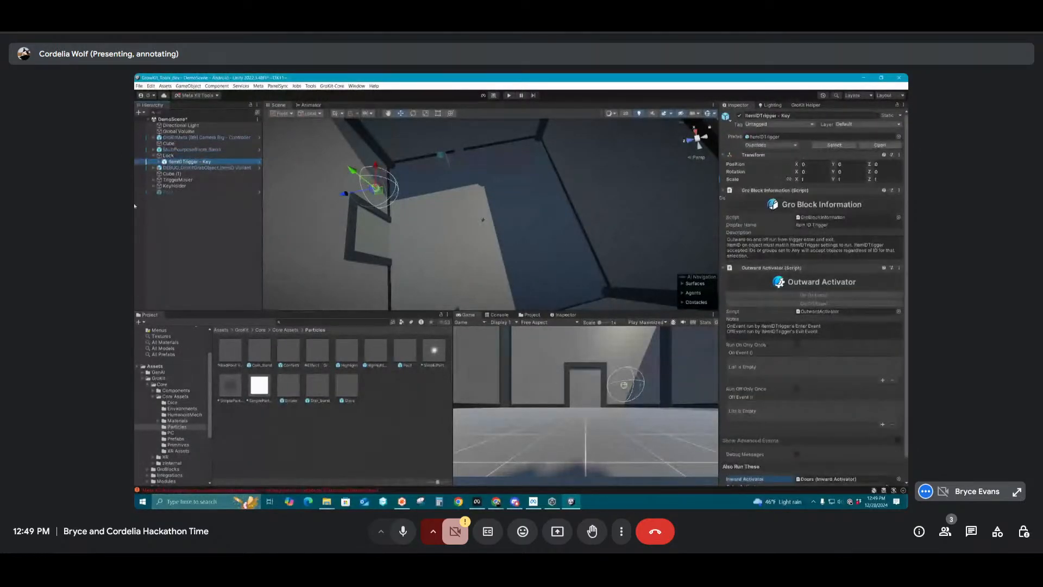
{"action": "left_click_drag", "start_coordinate": [175, 162], "coordinate": [169, 153]}
{"action": "left_click", "coordinate": [168, 162]}
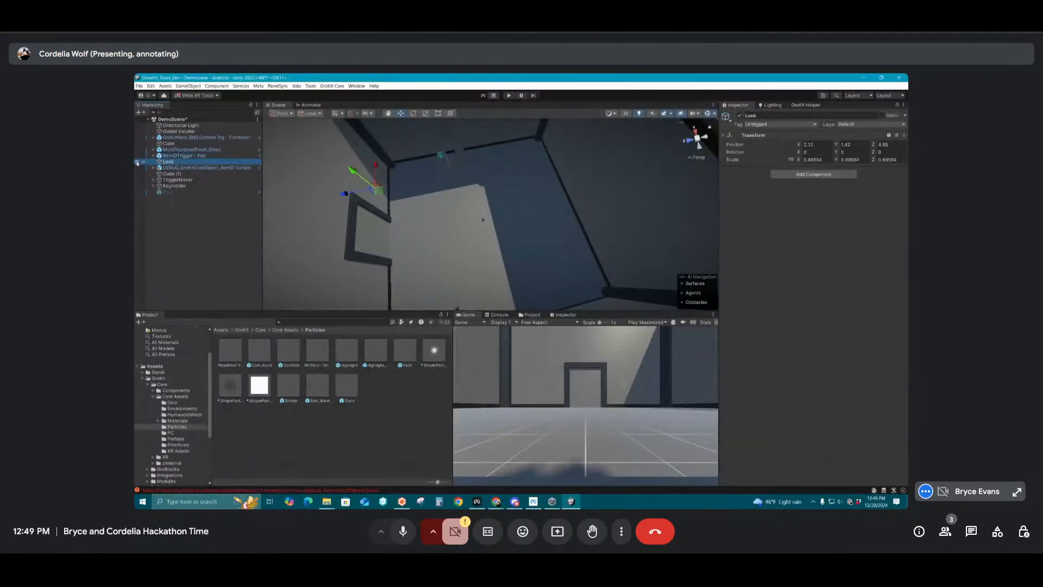
{"action": "left_click", "coordinate": [799, 116]}
{"action": "type", "text": "Doo"}
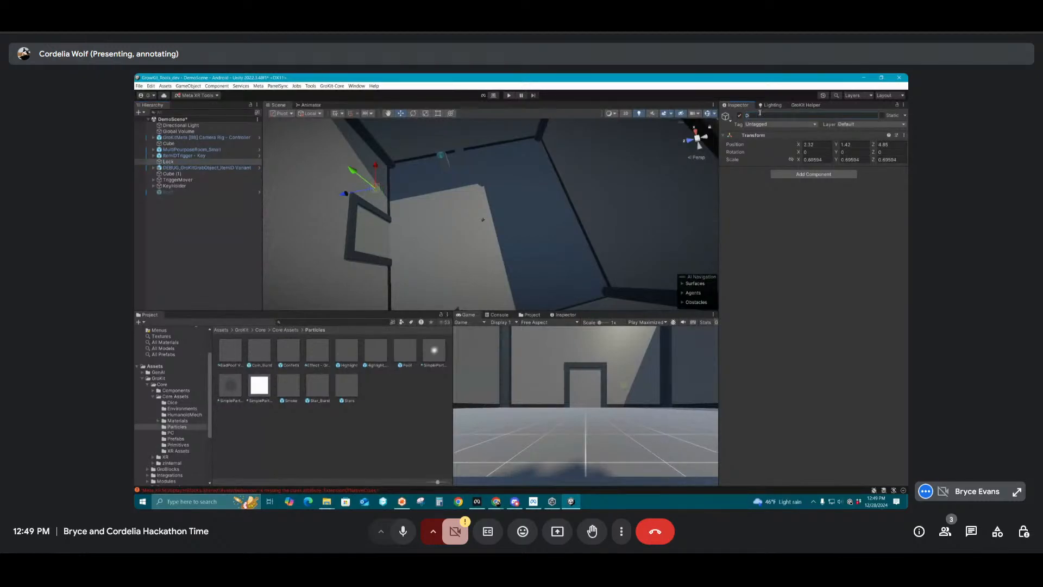
{"action": "type", "text": "rFX"}
{"action": "key", "text": "Return"}
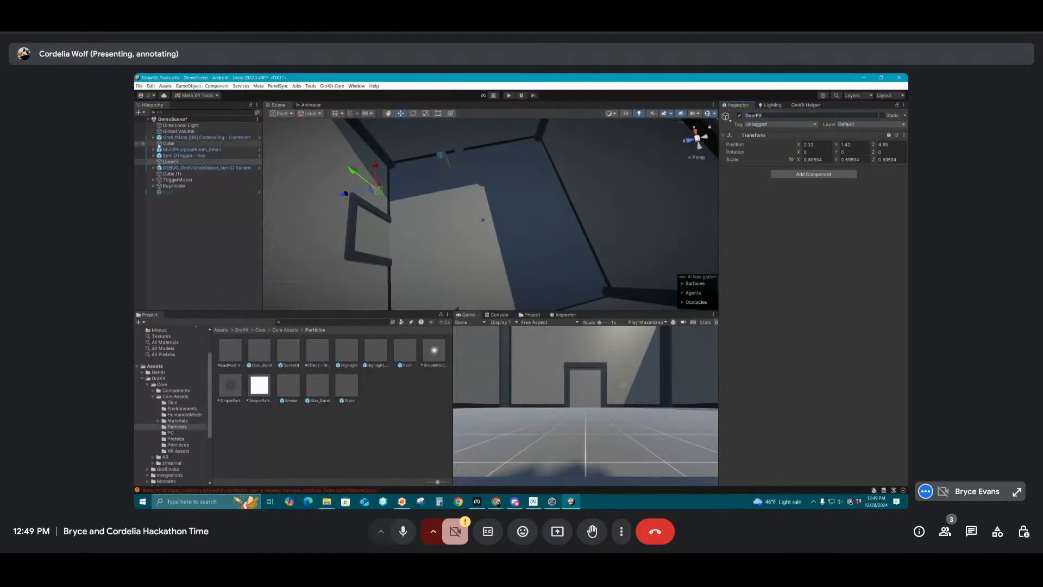
Move DoorFX to the top centre of the door frame, at about X 0.03 and Z 4.82
{"action": "left_click", "coordinate": [175, 156]}
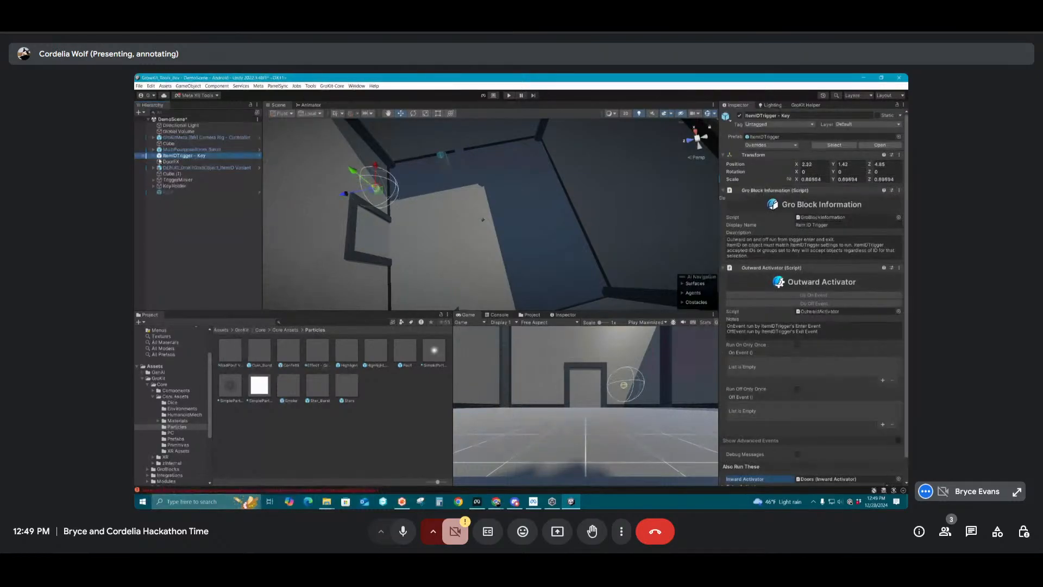
{"action": "left_click", "coordinate": [160, 162]}
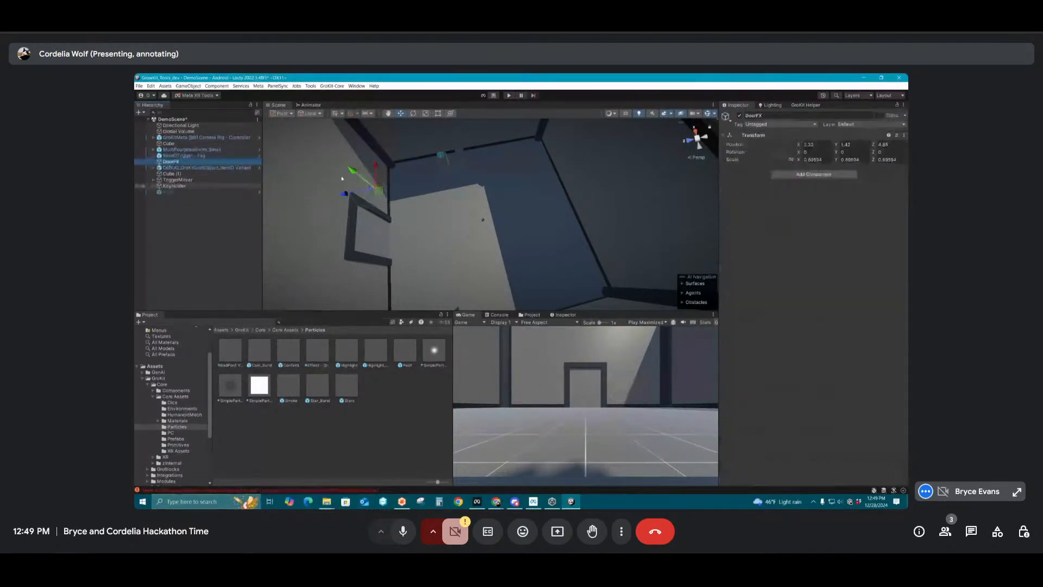
{"action": "left_click_drag", "start_coordinate": [377, 240], "coordinate": [381, 238]}
{"action": "key", "text": "f"}
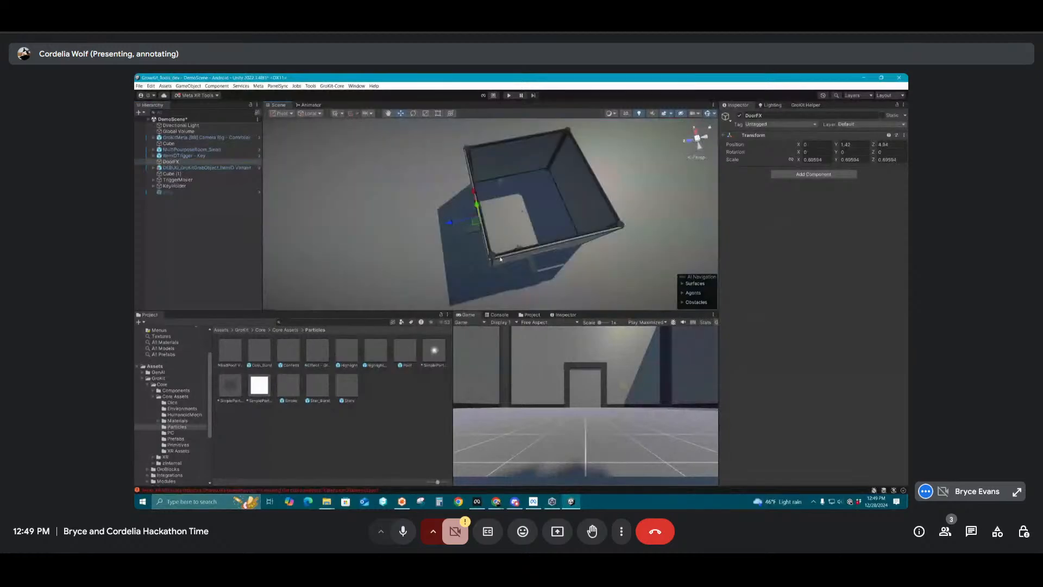
{"action": "left_click_drag", "start_coordinate": [498, 255], "coordinate": [340, 178], "text": "alt"}
{"action": "scroll", "coordinate": [408, 212], "scroll_direction": "up", "scroll_amount": 5}
{"action": "scroll", "coordinate": [408, 212], "scroll_direction": "up", "scroll_amount": 5}
{"action": "left_click_drag", "start_coordinate": [486, 220], "coordinate": [498, 106], "text": "alt"}
{"action": "left_click_drag", "start_coordinate": [511, 197], "coordinate": [513, 171], "text": "alt"}
{"action": "left_click_drag", "start_coordinate": [490, 129], "coordinate": [491, 133]}
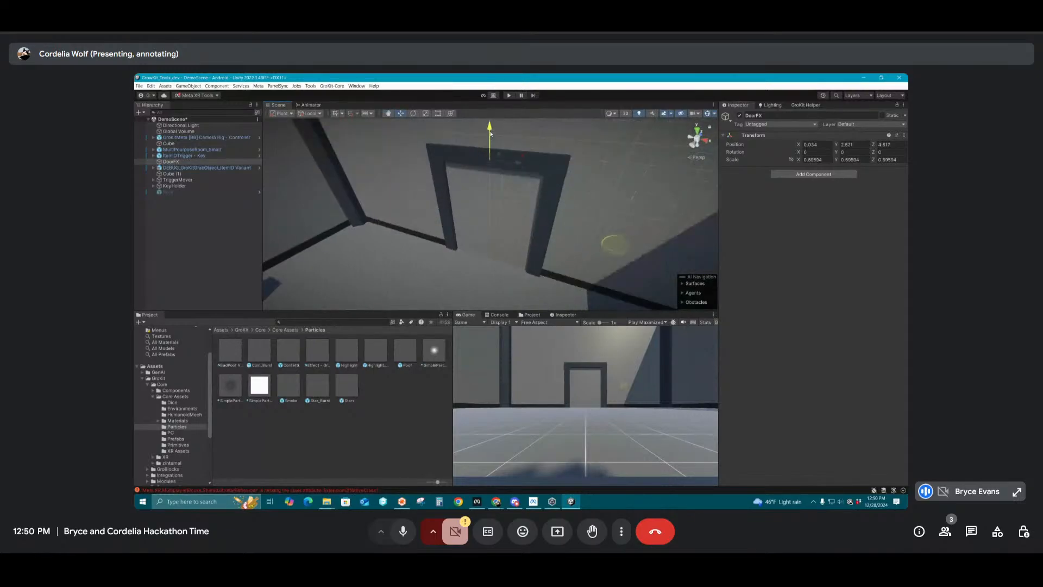
Add a spot light as a child of DoorFX and aim it downward over the door
{"action": "right_click", "coordinate": [176, 161]}
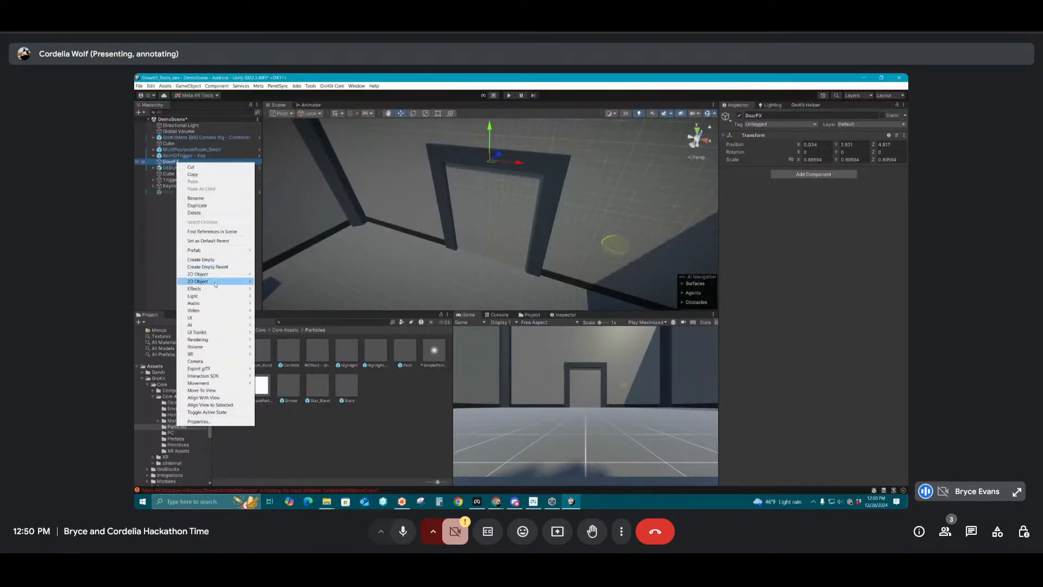
{"action": "mouse_move", "coordinate": [239, 295]}
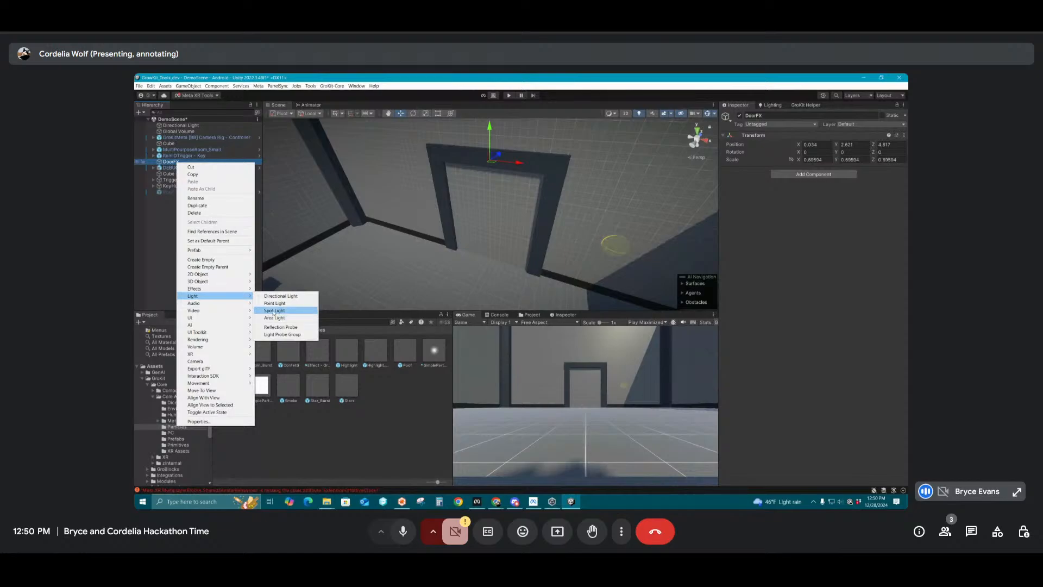
{"action": "left_click", "coordinate": [274, 310]}
{"action": "left_click_drag", "start_coordinate": [457, 179], "coordinate": [584, 86], "text": "alt"}
{"action": "key", "text": "e"}
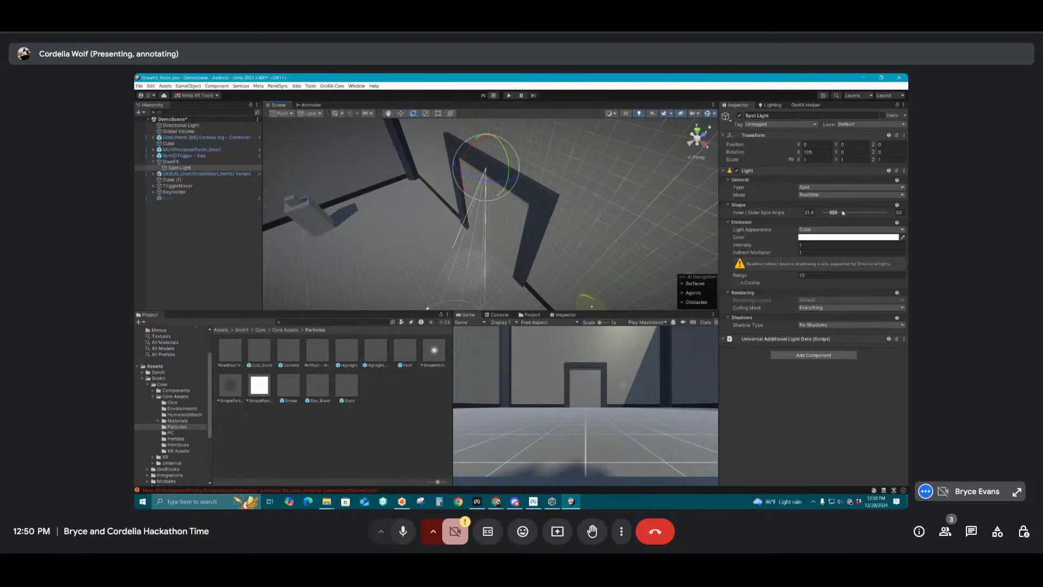
Widen the spot light's outer angle to a broad cone and set its colour to yellow
{"action": "left_click_drag", "start_coordinate": [835, 213], "coordinate": [869, 212]}
{"action": "left_click", "coordinate": [830, 237]}
{"action": "mouse_move", "coordinate": [884, 271]}
{"action": "left_mouse_down"}
{"action": "mouse_move", "coordinate": [876, 277]}
{"action": "mouse_move", "coordinate": [886, 270]}
{"action": "left_mouse_up"}
{"action": "left_click", "coordinate": [542, 209]}
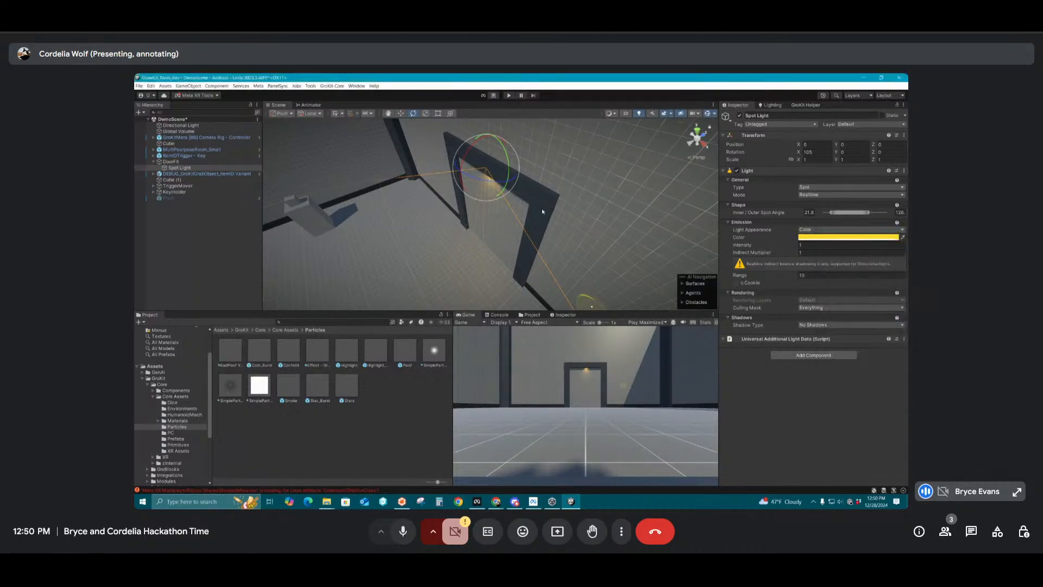
Lighten the spot light's colour to pale yellow and adjust its position and tilt above the door frame
{"action": "mouse_move", "coordinate": [542, 211]}
{"action": "left_mouse_down", "text": "alt"}
{"action": "mouse_move", "coordinate": [496, 165]}
{"action": "mouse_move", "coordinate": [504, 162]}
{"action": "mouse_move", "coordinate": [465, 178]}
{"action": "mouse_move", "coordinate": [464, 131]}
{"action": "left_mouse_up", "text": "alt"}
{"action": "left_click", "coordinate": [847, 237]}
{"action": "left_click", "coordinate": [862, 276]}
{"action": "key", "text": "w"}
{"action": "key", "text": "e"}
Completely unpack the MultiPourposeRoom_Small prefab in the scene
{"action": "left_click", "coordinate": [175, 150]}
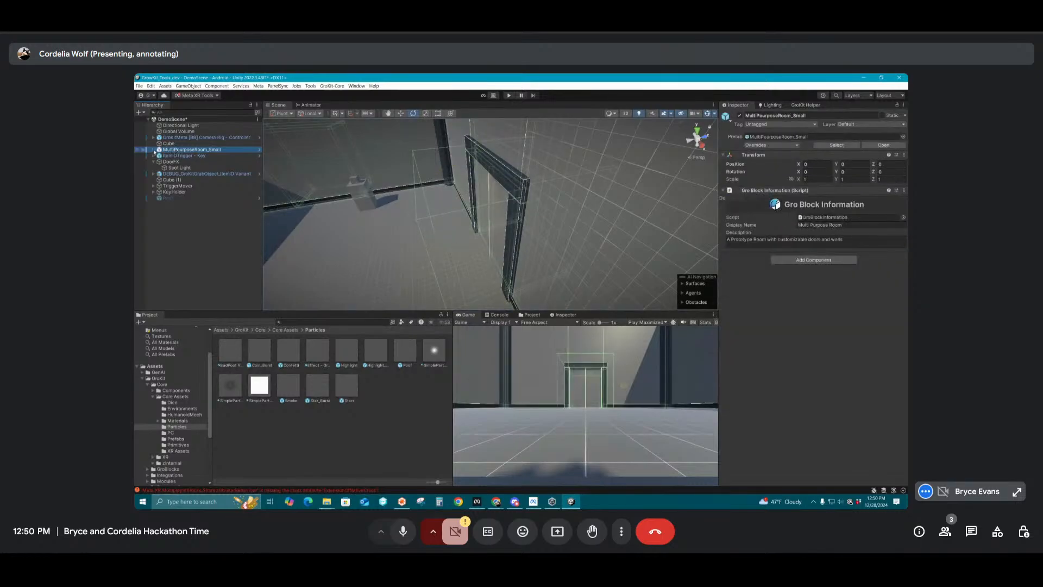
{"action": "left_click", "coordinate": [153, 150]}
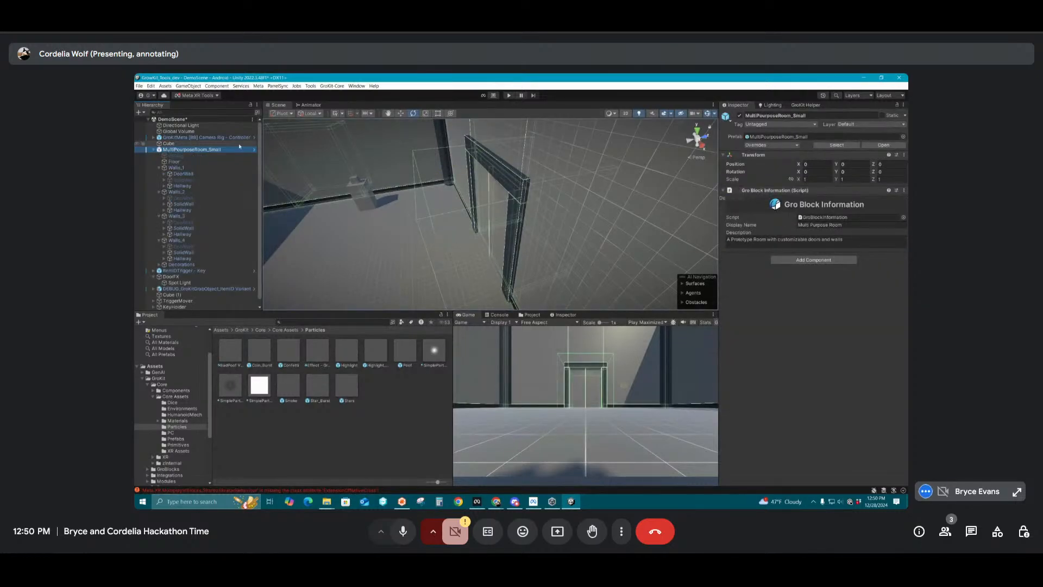
{"action": "right_click", "coordinate": [184, 151]}
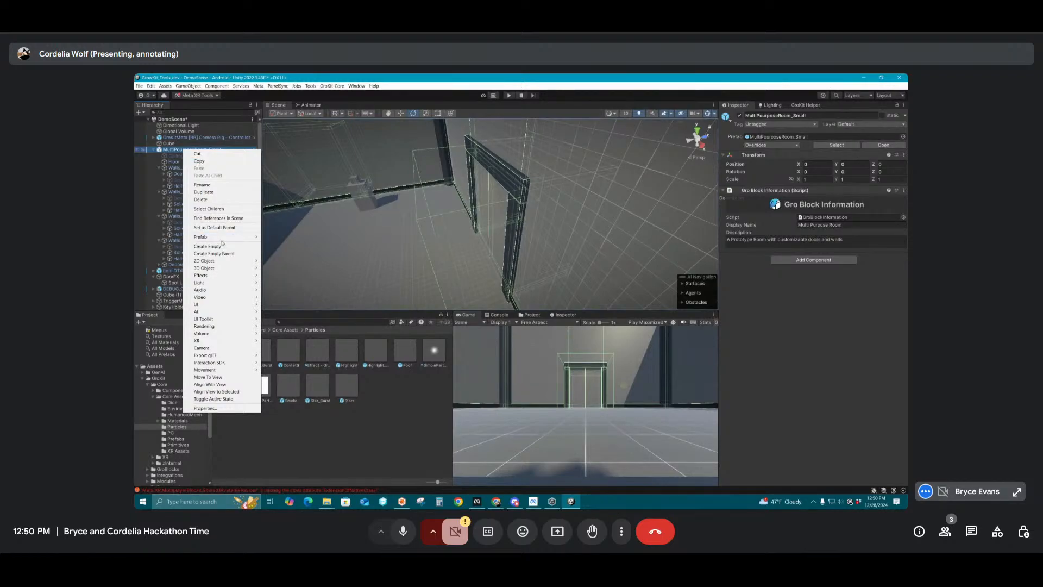
{"action": "mouse_move", "coordinate": [223, 238]}
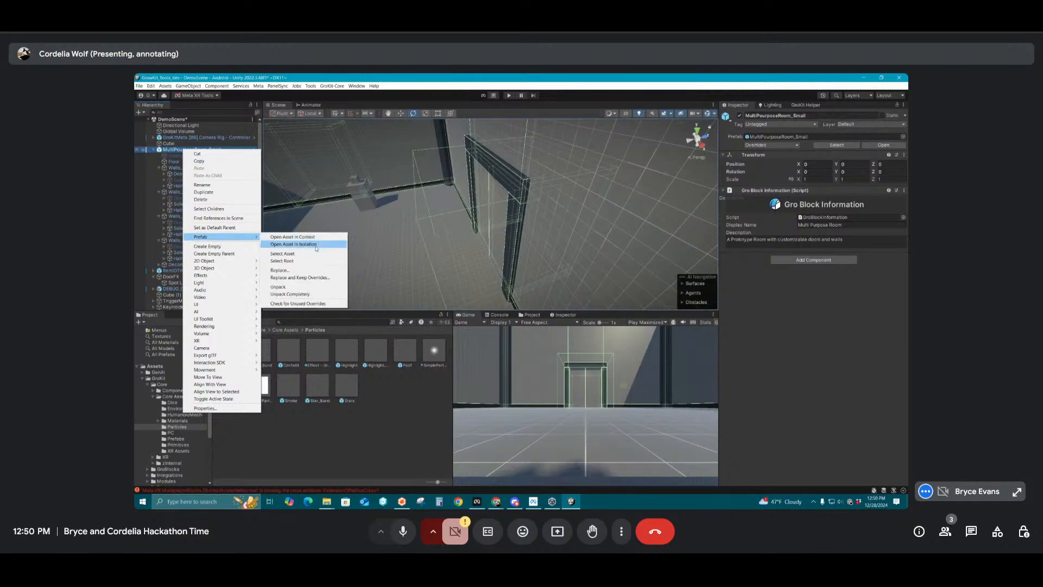
{"action": "left_click", "coordinate": [287, 294]}
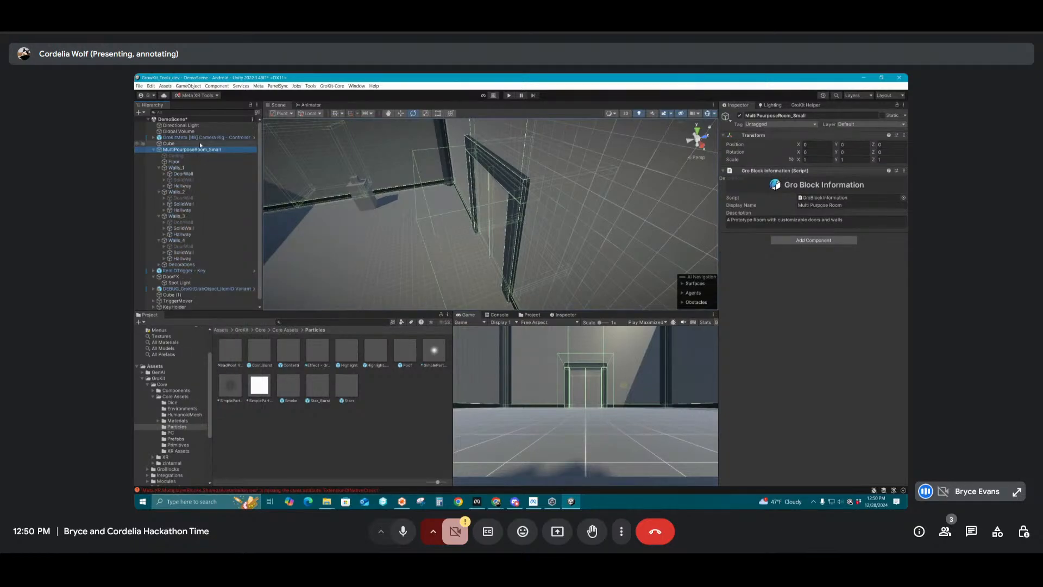
Examine the Inward Activator events on Doors under DoorWall and compare the object with DoorFX
{"action": "left_click", "coordinate": [164, 174]}
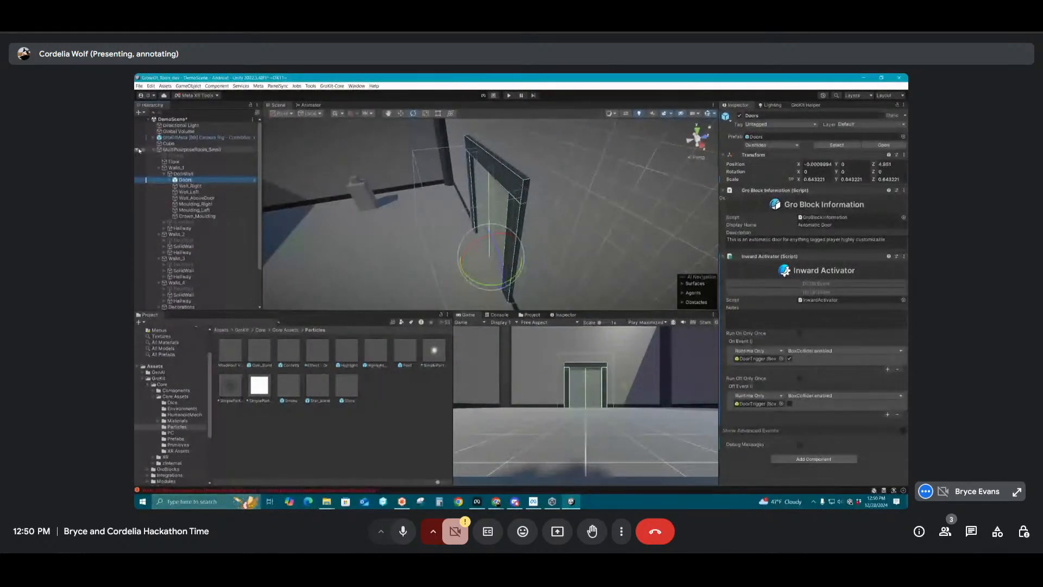
{"action": "scroll", "coordinate": [182, 268], "scroll_direction": "down", "scroll_amount": 3}
{"action": "left_click", "coordinate": [182, 269]}
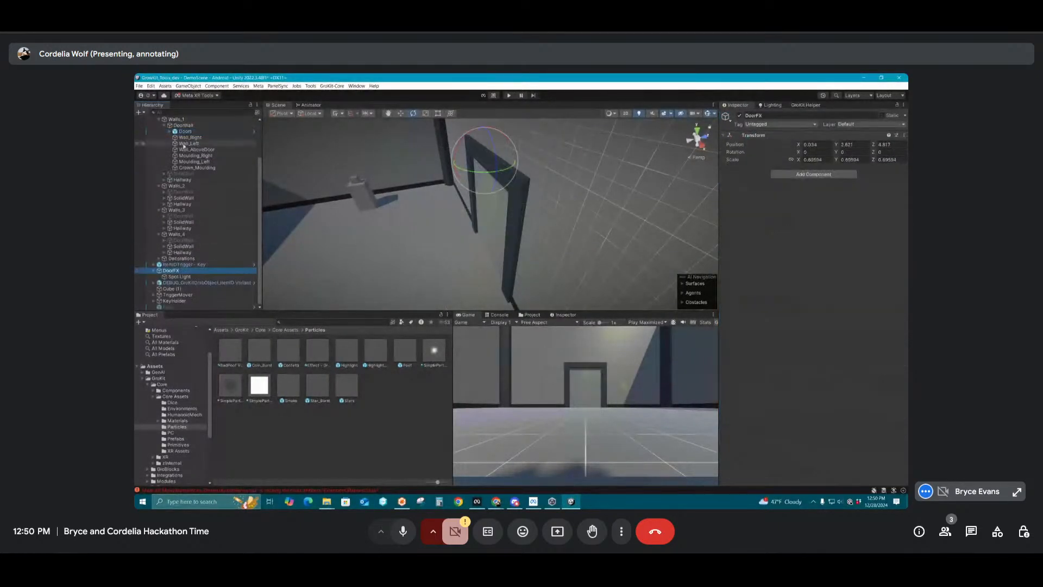
{"action": "left_click", "coordinate": [187, 131]}
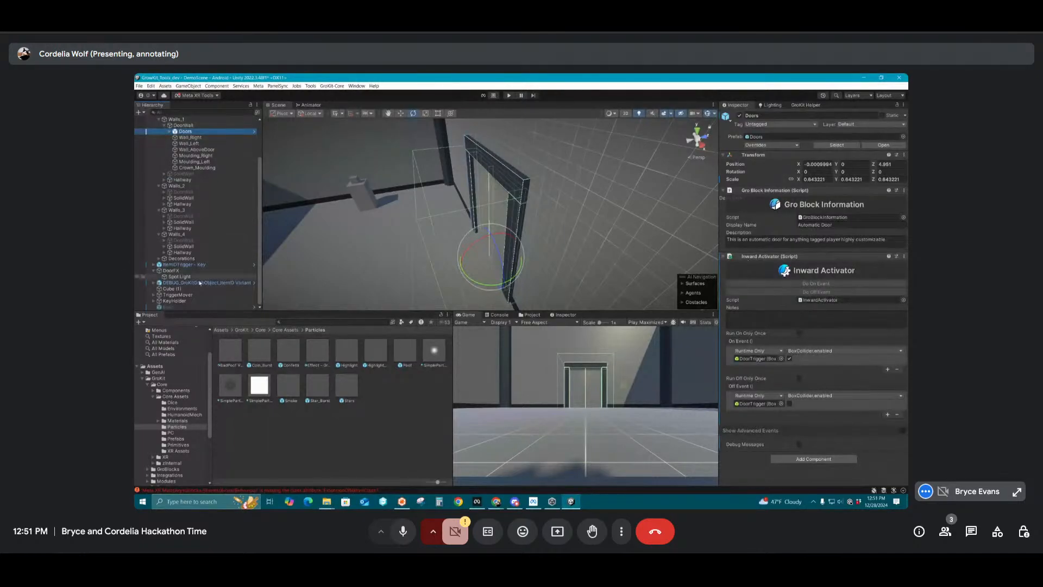
{"action": "left_click", "coordinate": [185, 270]}
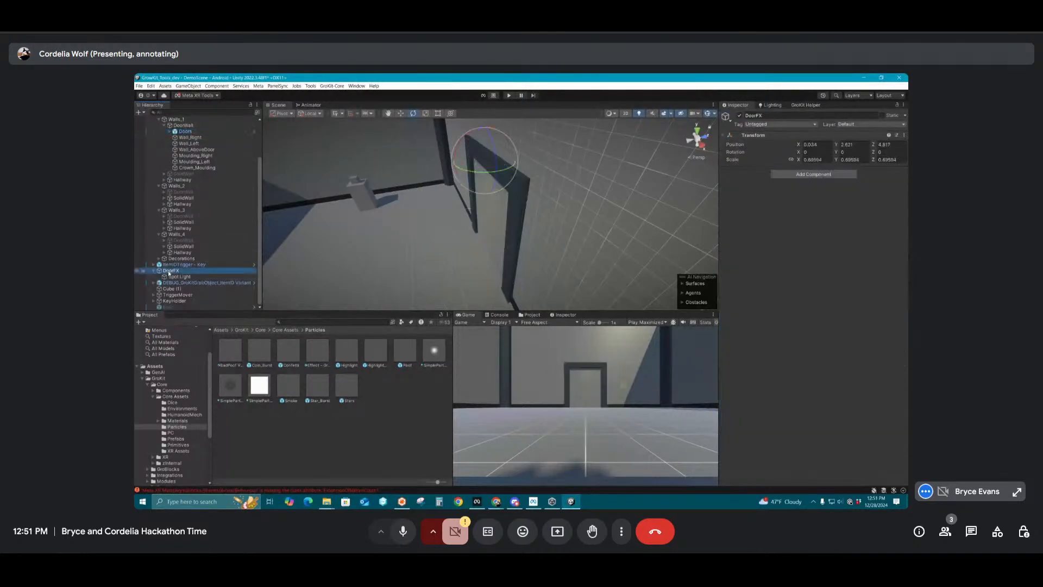
{"action": "left_click", "coordinate": [195, 133]}
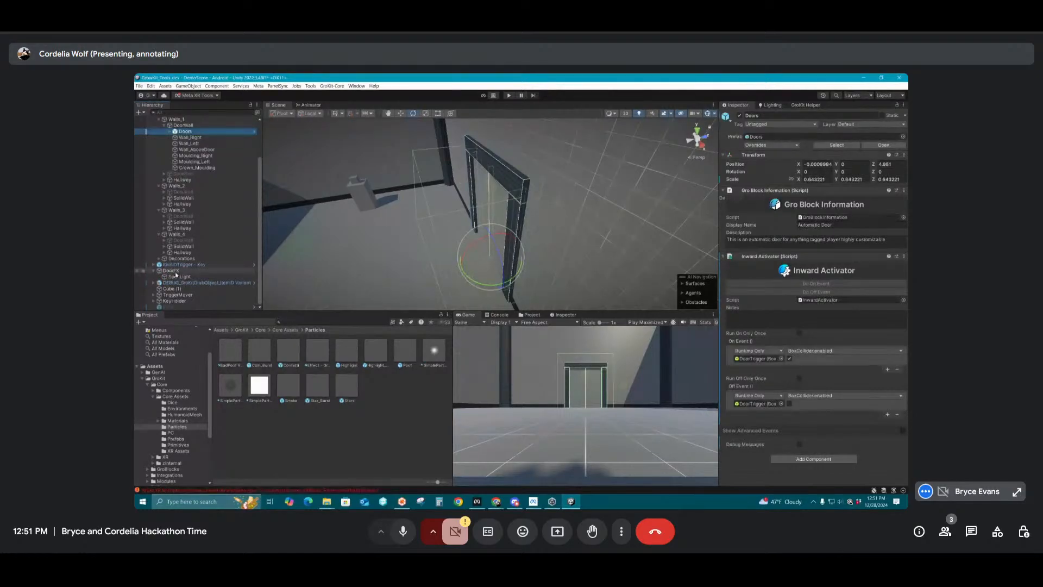
Add the _OOS (Off On Start) suffix to DoorFX's Spot Light with the GroKit Helper
{"action": "double_click", "coordinate": [176, 276]}
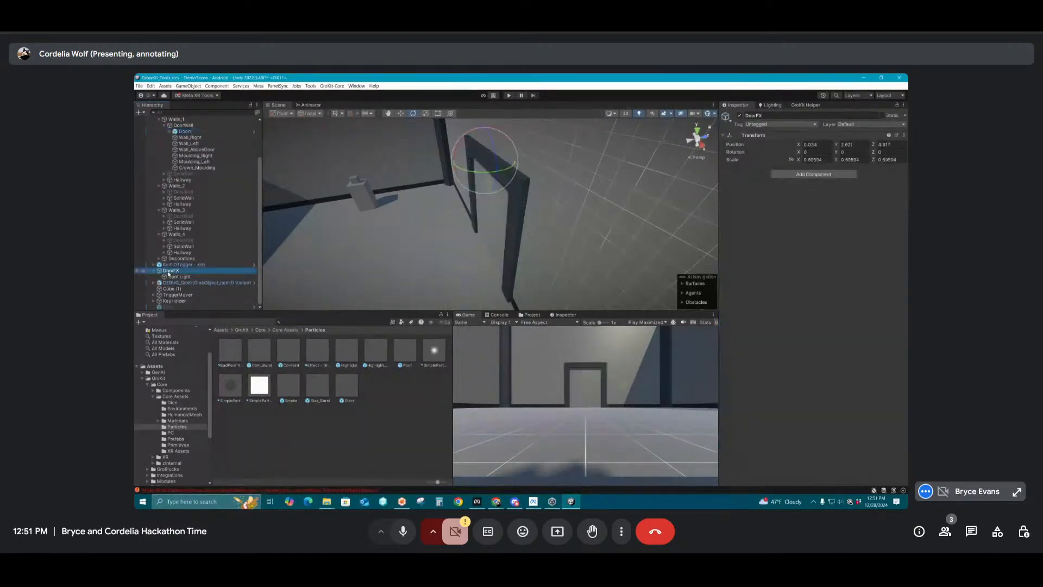
{"action": "left_click", "coordinate": [803, 106]}
{"action": "left_click", "coordinate": [745, 242]}
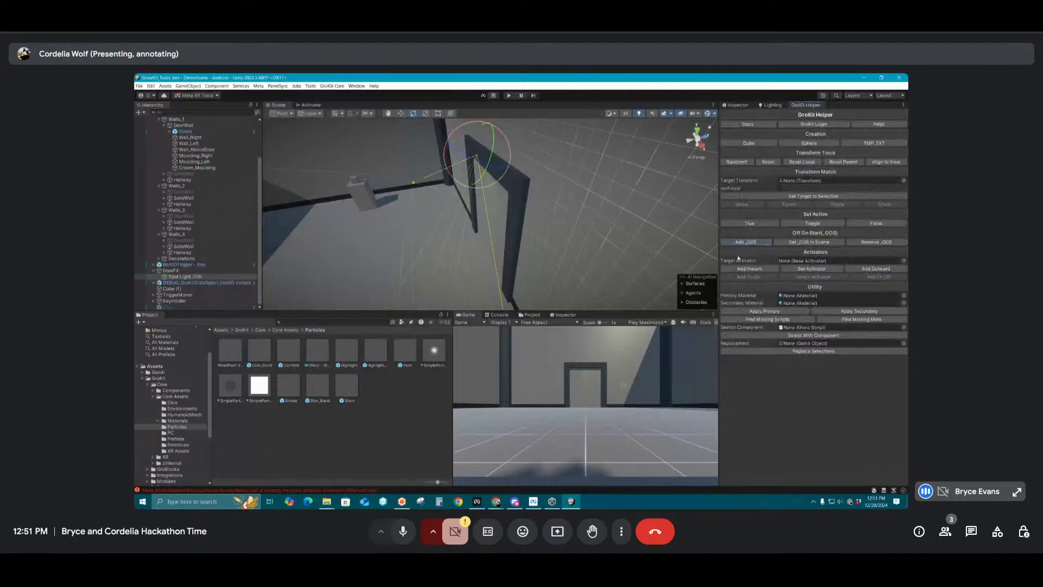
Set all _OOS objects in the scene to inactive with the GroKit Helper and confirm
{"action": "left_click", "coordinate": [174, 308]}
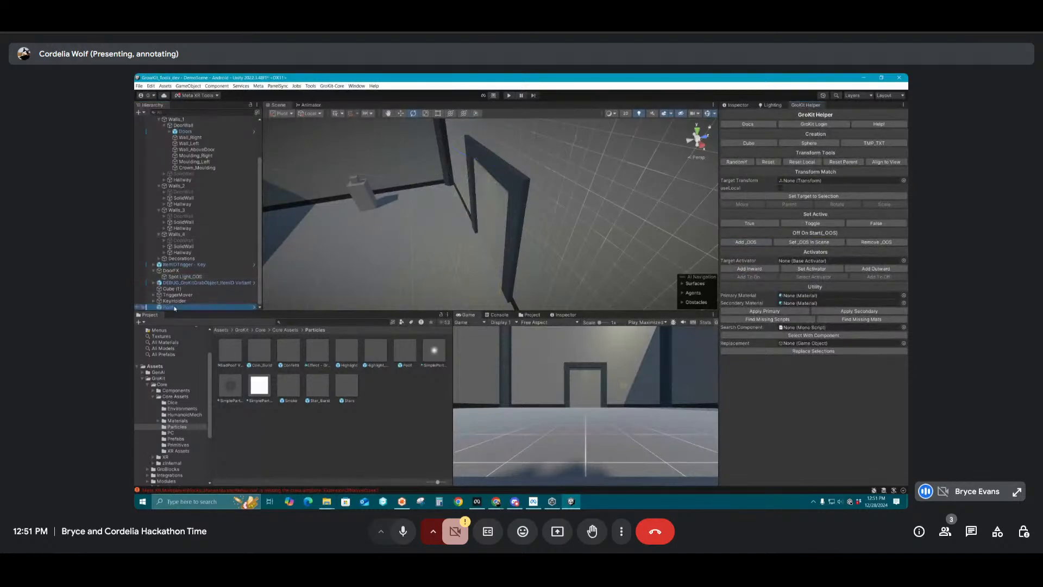
{"action": "scroll", "coordinate": [173, 296], "scroll_direction": "up", "scroll_amount": 1}
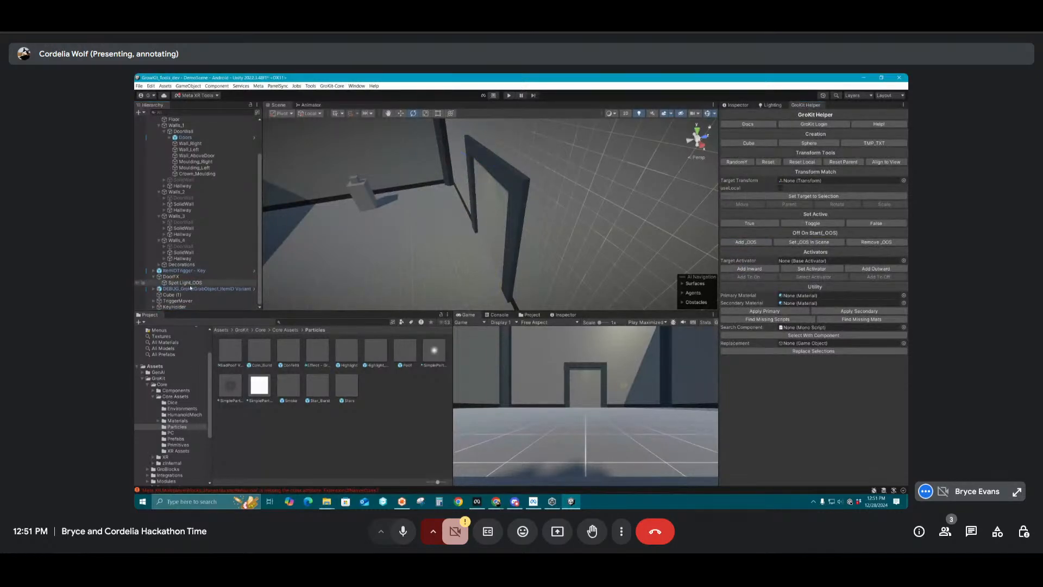
{"action": "left_click", "coordinate": [174, 283]}
{"action": "left_click", "coordinate": [809, 241]}
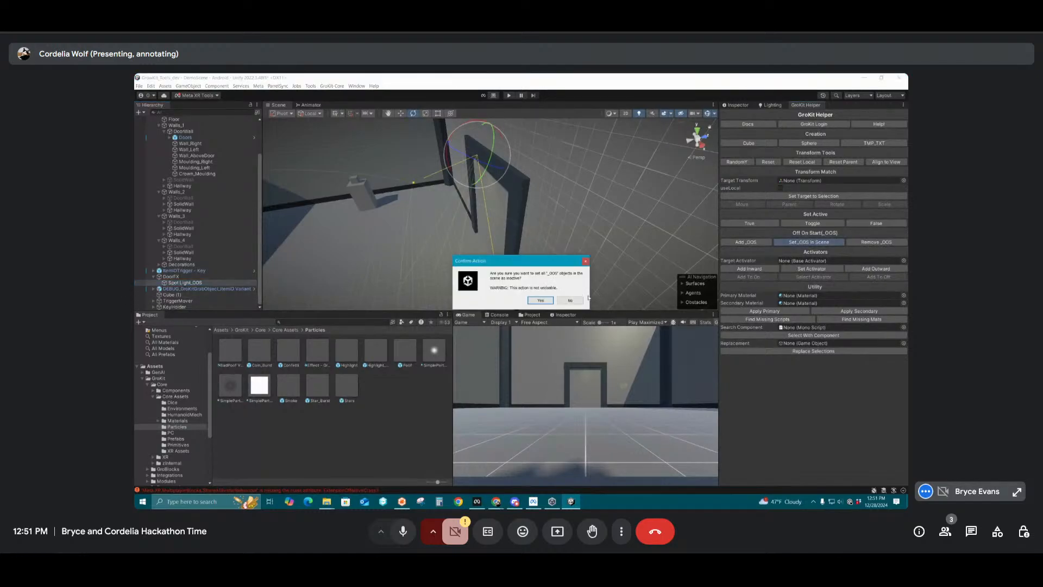
{"action": "left_click", "coordinate": [541, 300]}
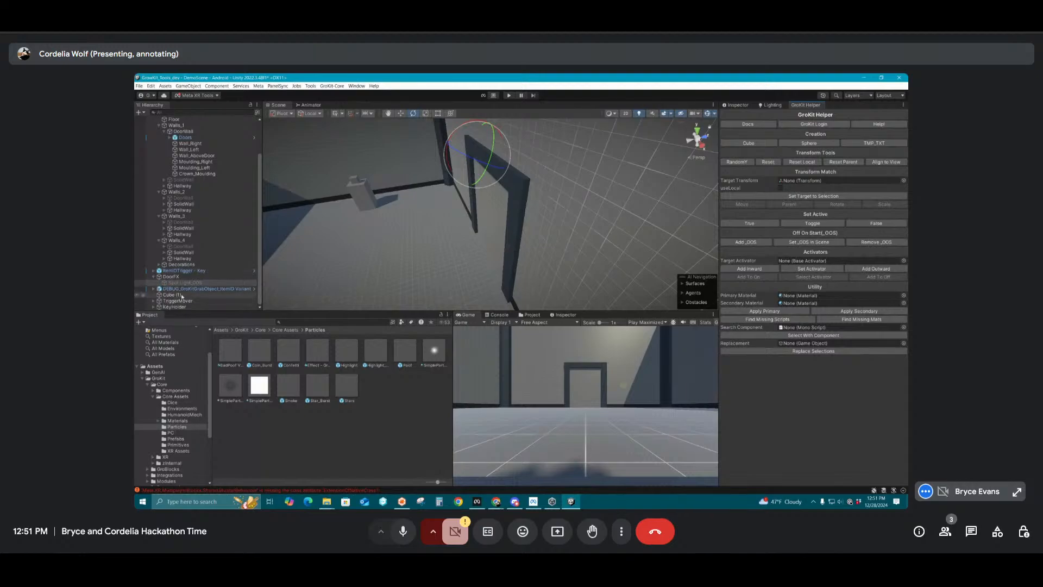
Copy the FXSpawner from KeyHolder and paste it as a child of DoorFX
{"action": "left_click", "coordinate": [154, 306]}
{"action": "scroll", "coordinate": [163, 302], "scroll_direction": "down", "scroll_amount": 1}
{"action": "left_click", "coordinate": [173, 295]}
{"action": "left_click", "coordinate": [171, 260]}
{"action": "key", "text": "ctrl+v"}
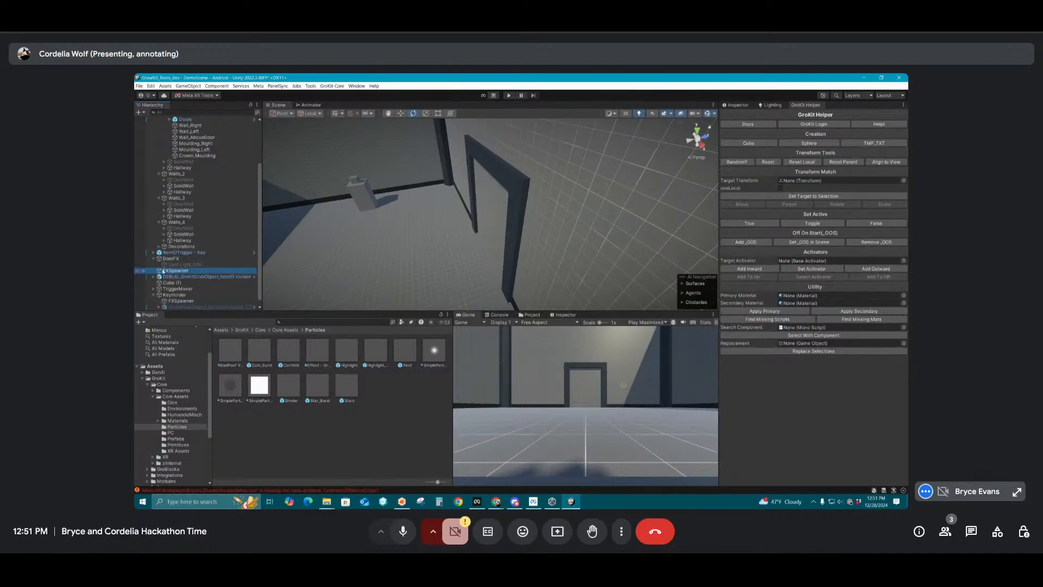
{"action": "key", "text": "ctrl+z"}
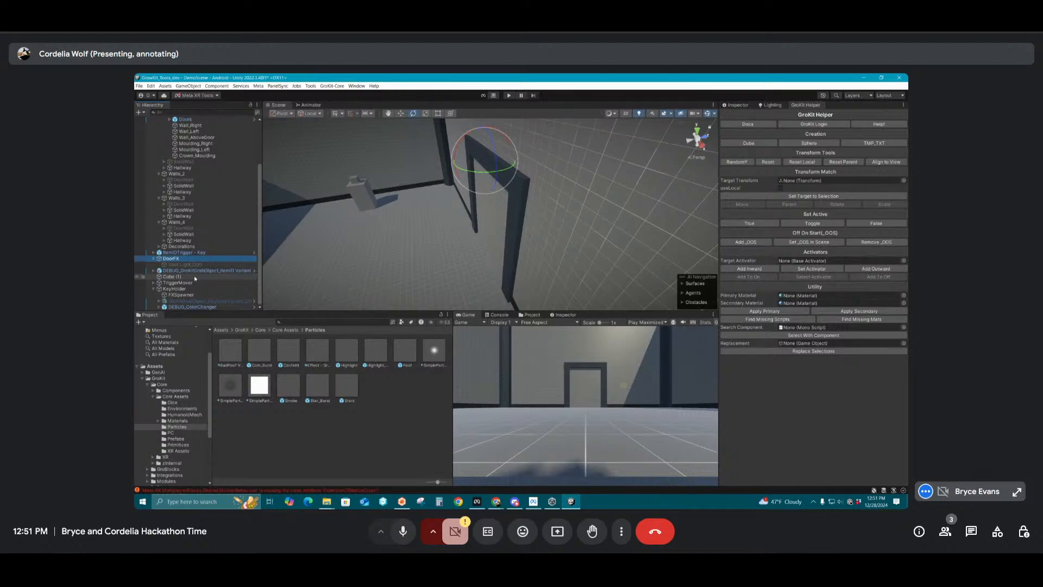
{"action": "key", "text": "ctrl+v"}
{"action": "left_click", "coordinate": [169, 259]}
{"action": "left_click", "coordinate": [181, 270]}
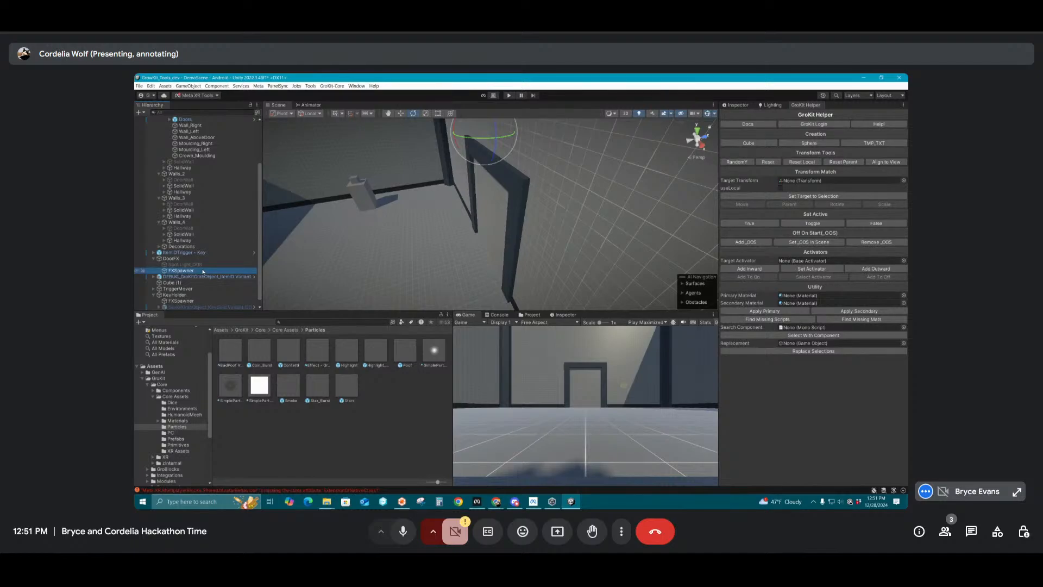
{"action": "left_click", "coordinate": [172, 259]}
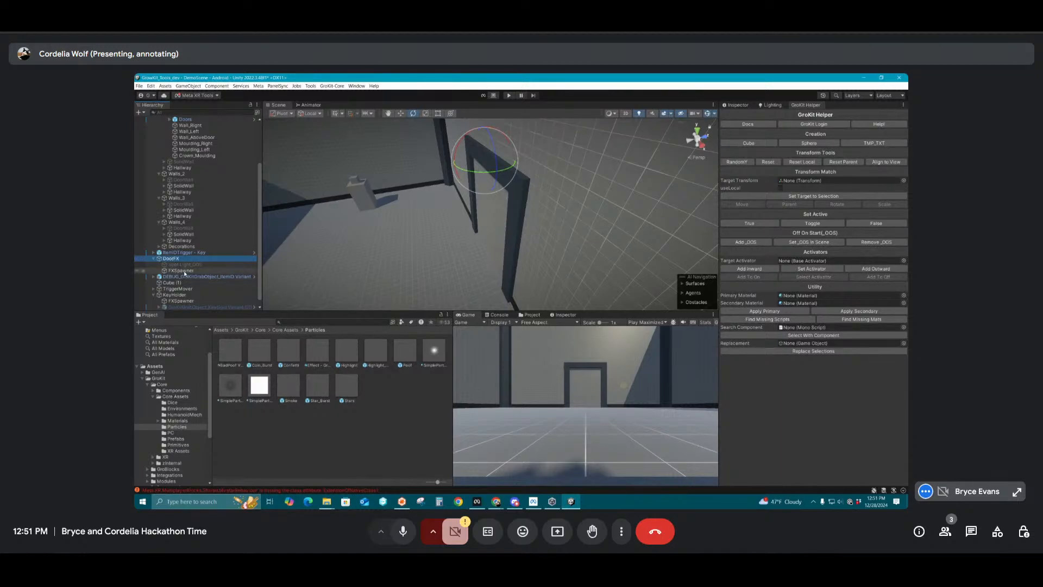
{"action": "left_click", "coordinate": [181, 271]}
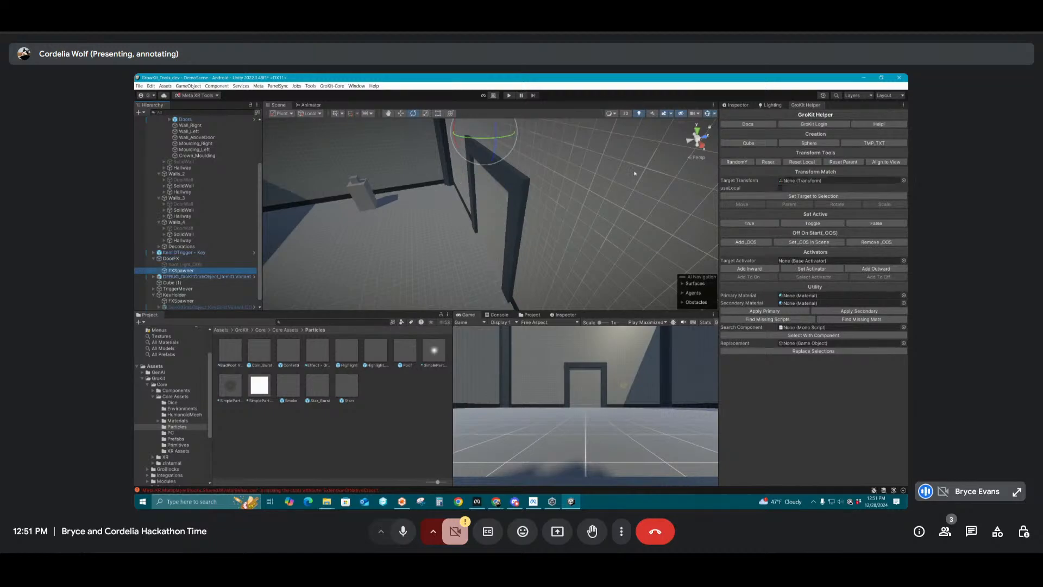
Check the copied FXSpawner's settings and placement at the door, and add an Inward Activator component to DoorFX
{"action": "left_click", "coordinate": [737, 105]}
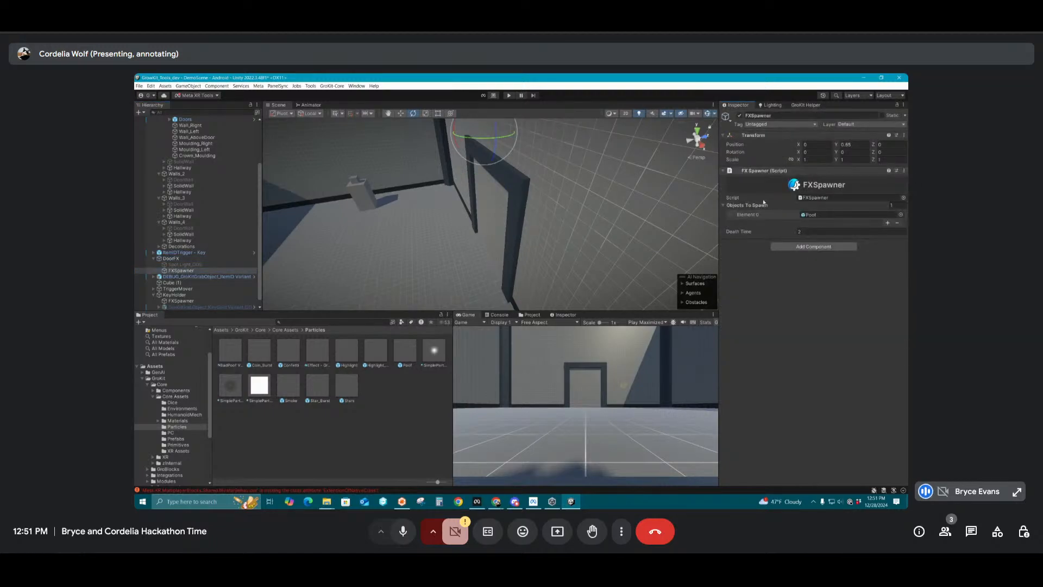
{"action": "scroll", "coordinate": [623, 226], "scroll_direction": "down", "scroll_amount": 3}
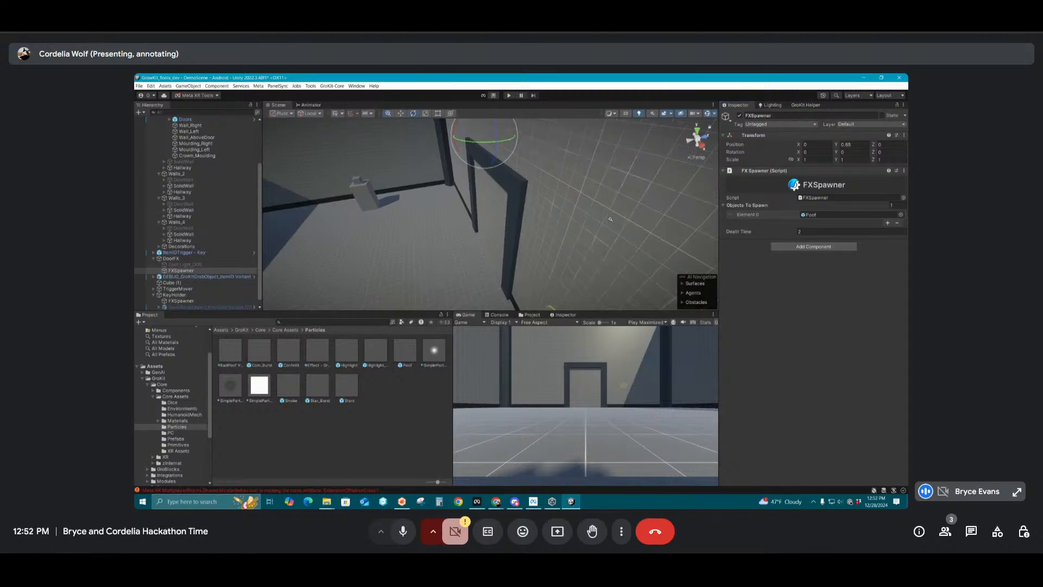
{"action": "left_click_drag", "start_coordinate": [534, 224], "coordinate": [465, 225], "text": "alt"}
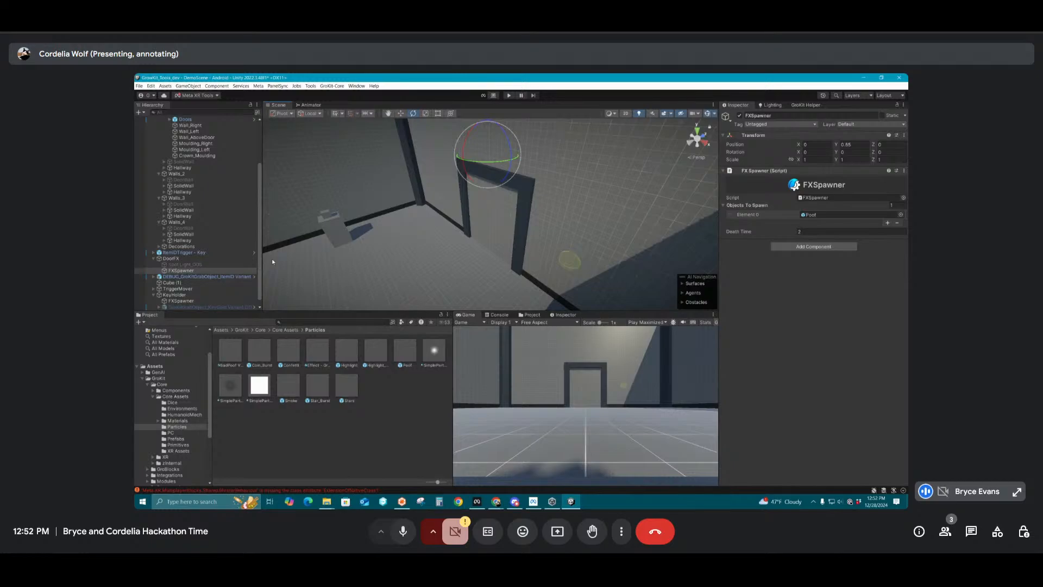
{"action": "left_click", "coordinate": [185, 257]}
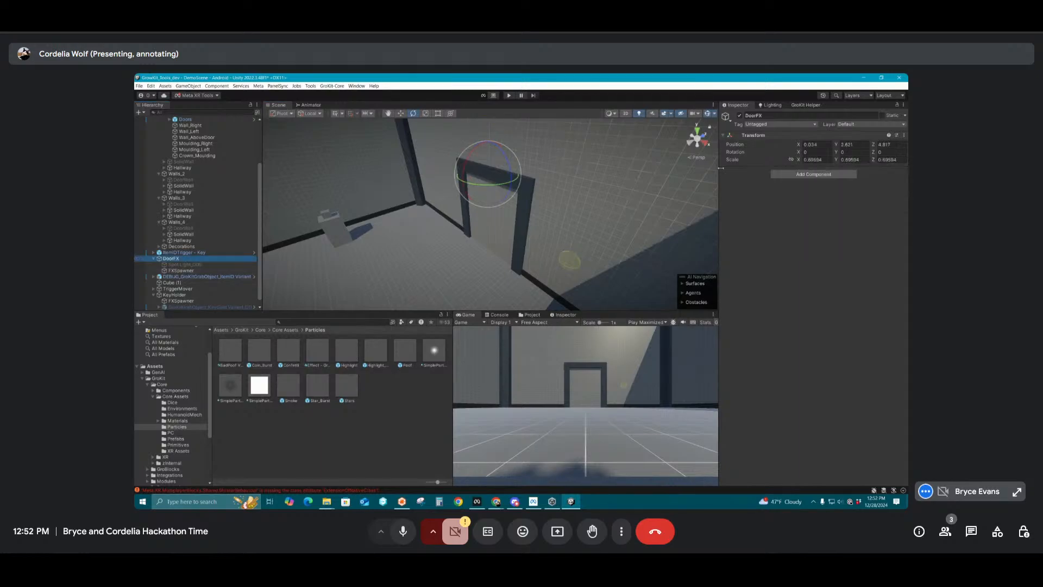
{"action": "left_click", "coordinate": [785, 174]}
{"action": "type", "text": "inward"}
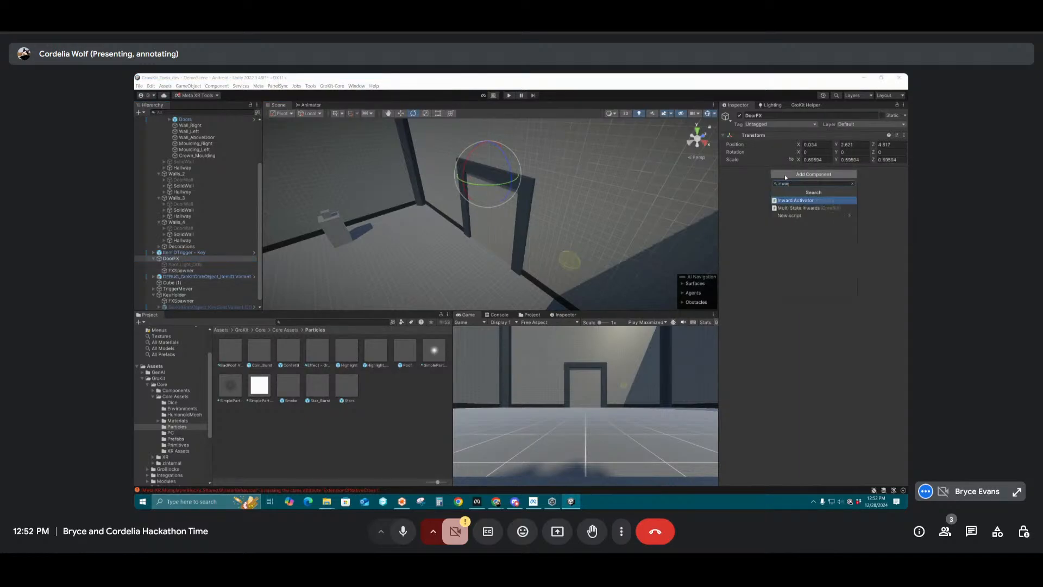
{"action": "left_click", "coordinate": [802, 201]}
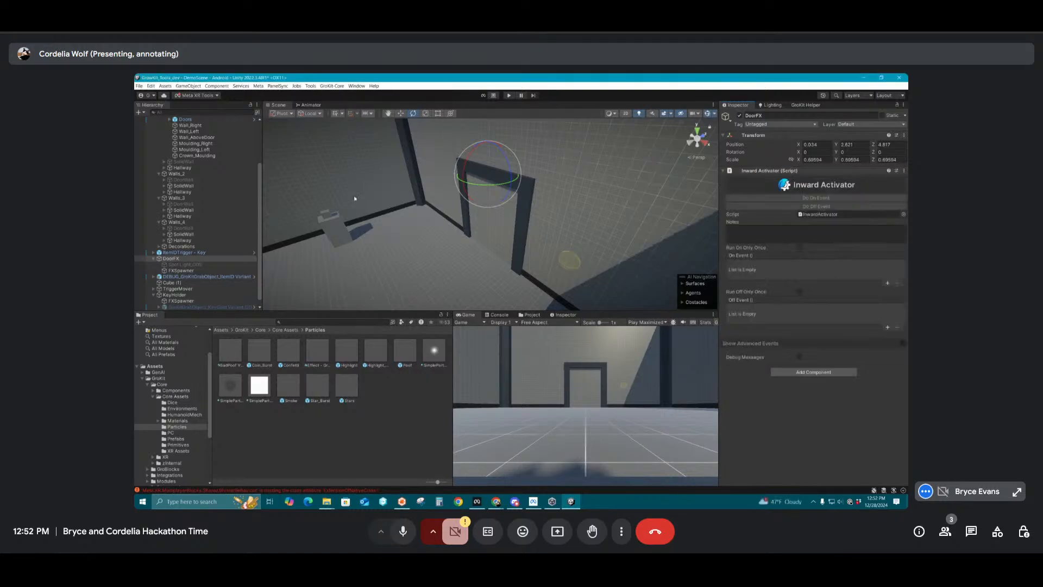
Add two On Event entries to DoorFX's Inward Activator and assign Spot Light_OOS and FXSpawner to them
{"action": "left_click", "coordinate": [888, 284]}
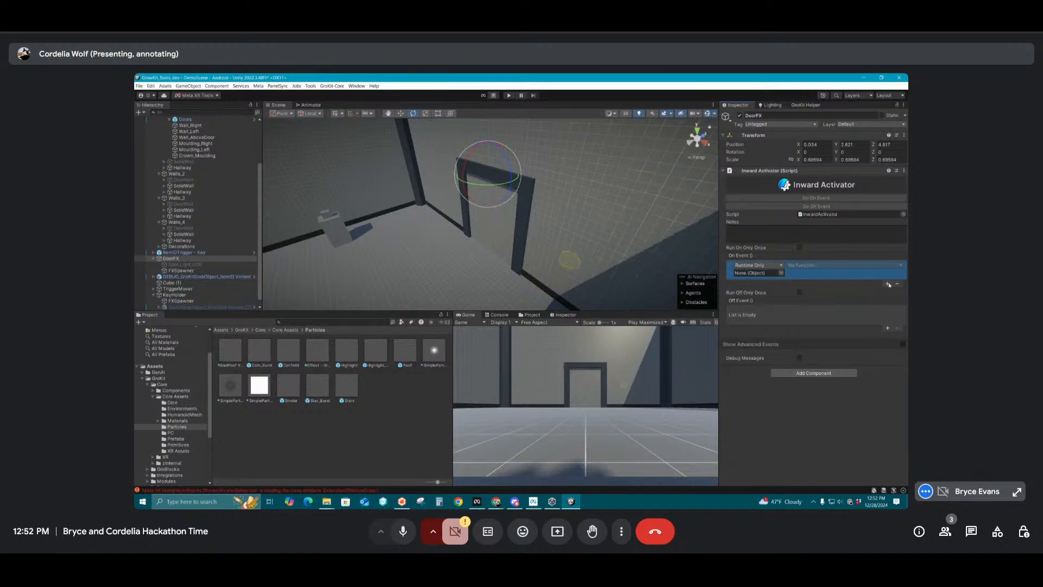
{"action": "left_click", "coordinate": [888, 284]}
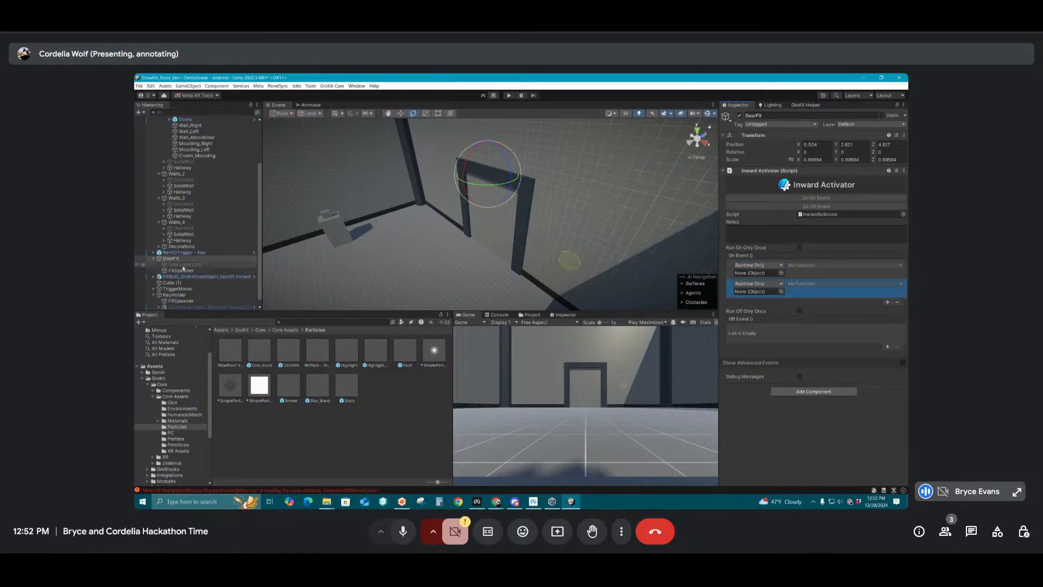
{"action": "left_click_drag", "start_coordinate": [183, 265], "coordinate": [758, 272]}
{"action": "left_click_drag", "start_coordinate": [182, 273], "coordinate": [758, 291]}
Set the On Event function of the Spot Light_OOS entry to Light.enabled
{"action": "left_click", "coordinate": [831, 265]}
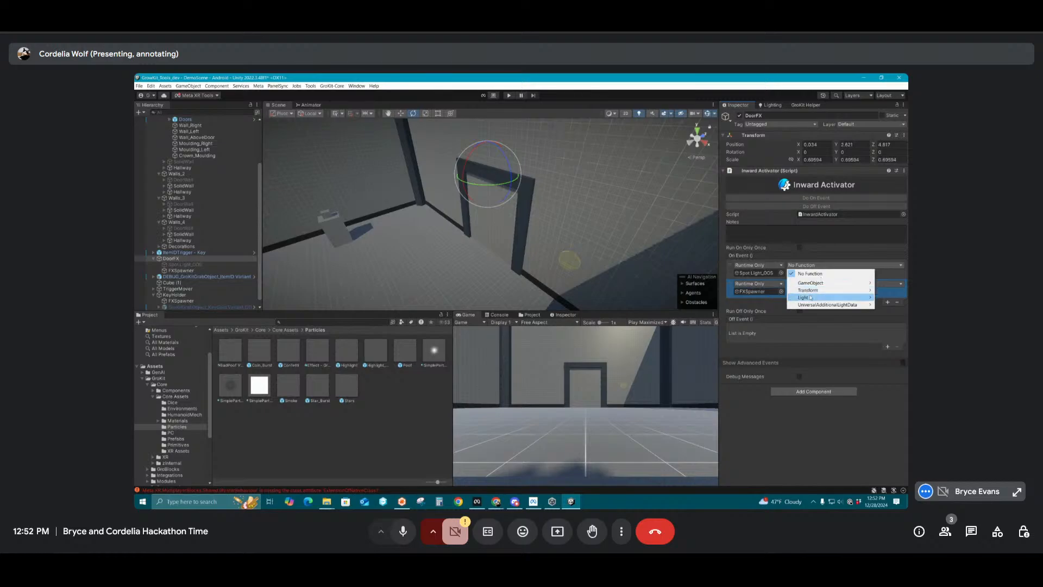
{"action": "mouse_move", "coordinate": [810, 297]}
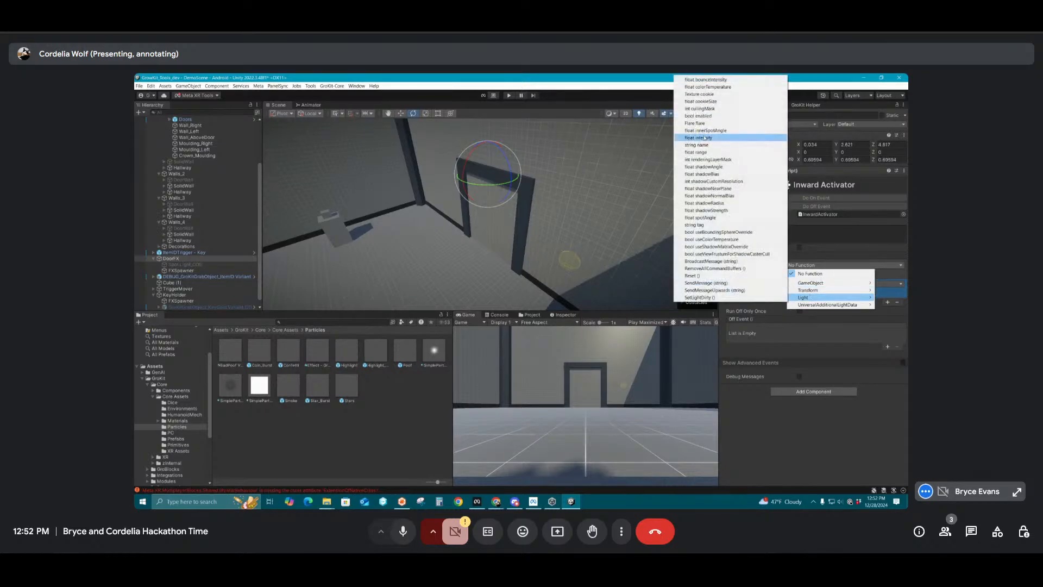
{"action": "left_click", "coordinate": [698, 115]}
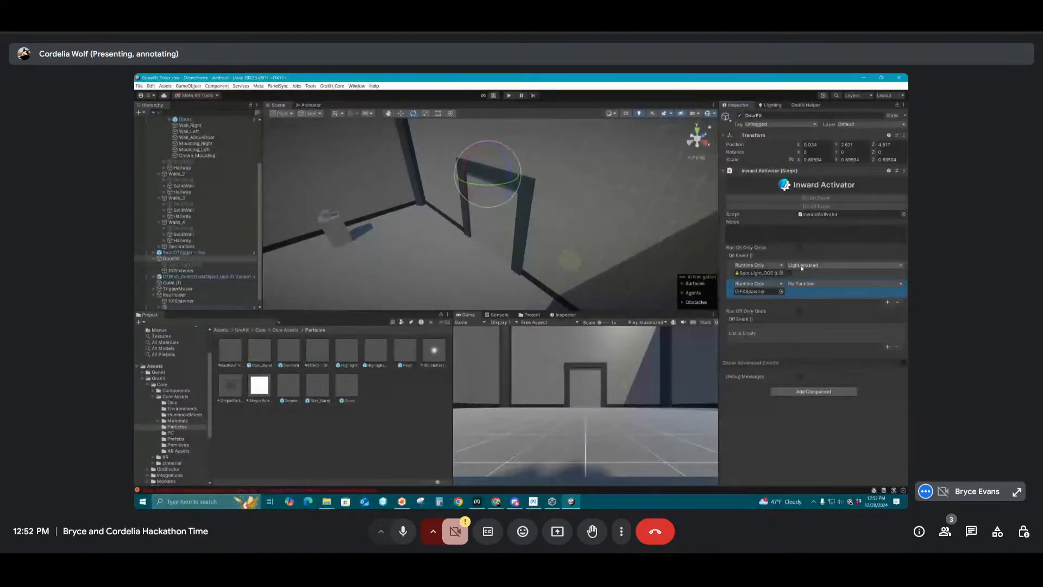
Set the On Event functions to GameObject.SetActive for Spot Light_OOS and _SpawnOnSelf for FXSpawner
{"action": "left_click", "coordinate": [802, 266]}
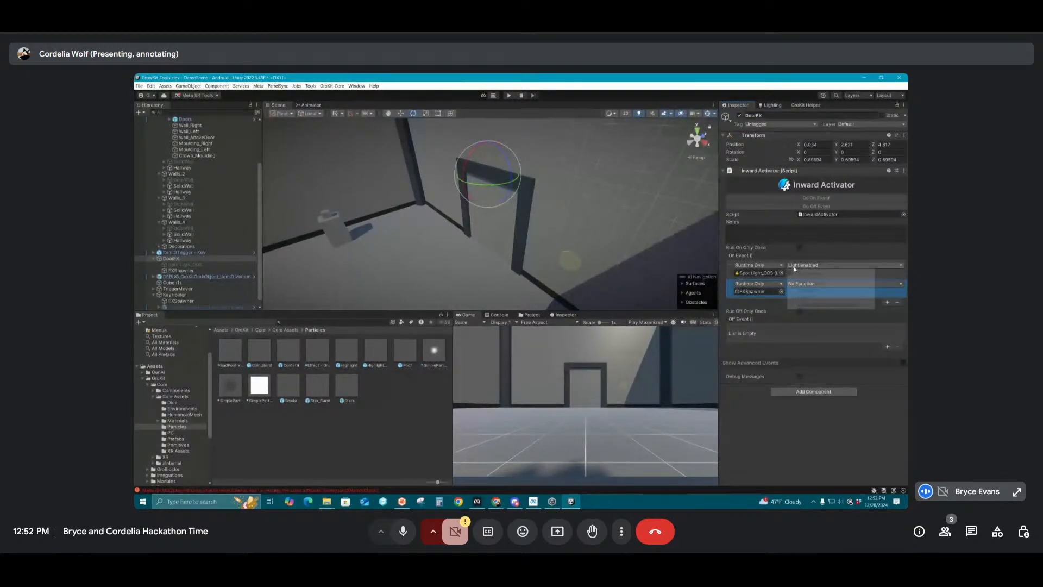
{"action": "left_click", "coordinate": [745, 337]}
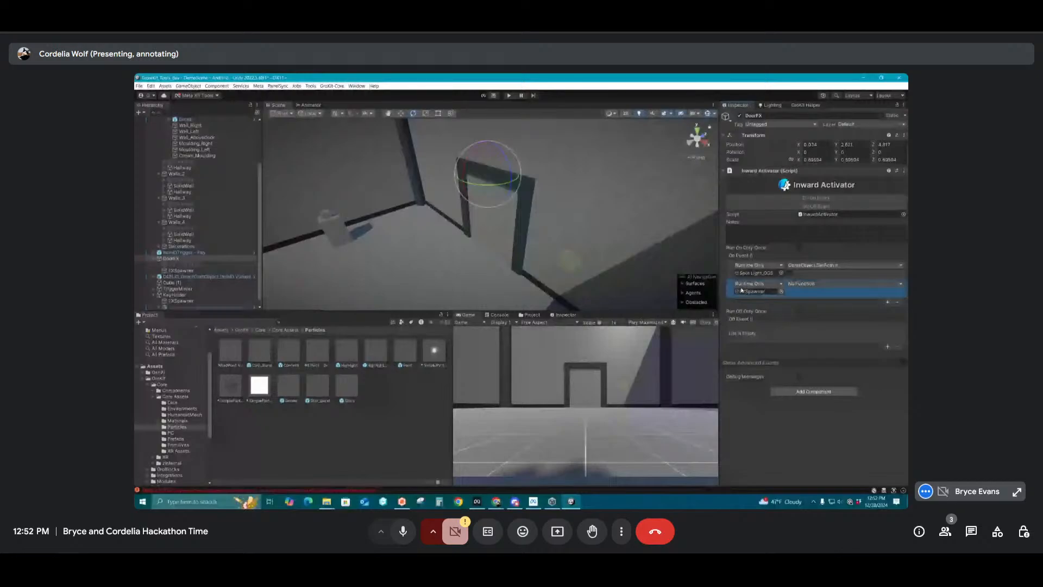
{"action": "left_click", "coordinate": [807, 284]}
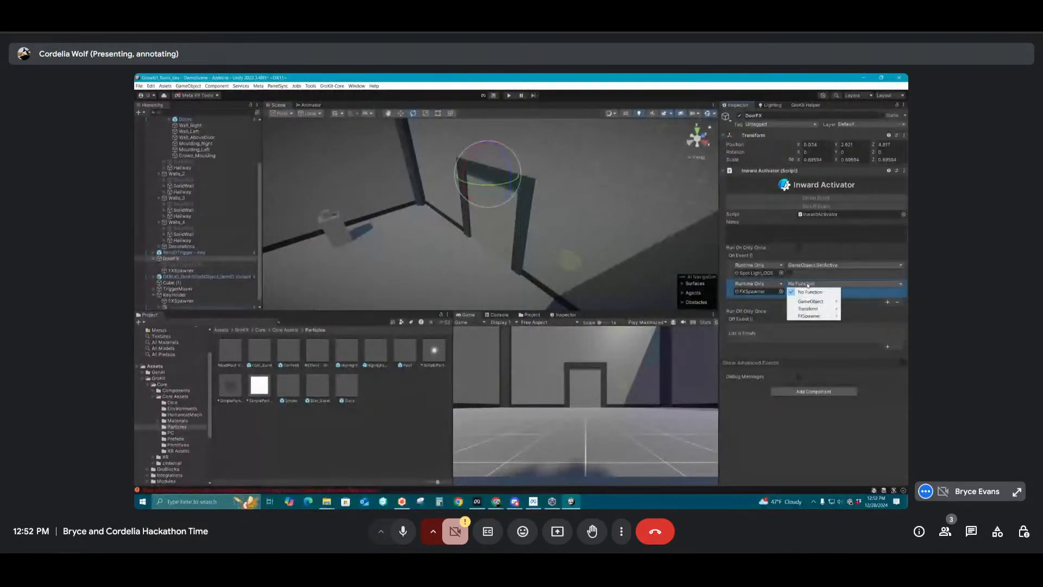
{"action": "mouse_move", "coordinate": [809, 315]}
{"action": "left_click", "coordinate": [753, 360]}
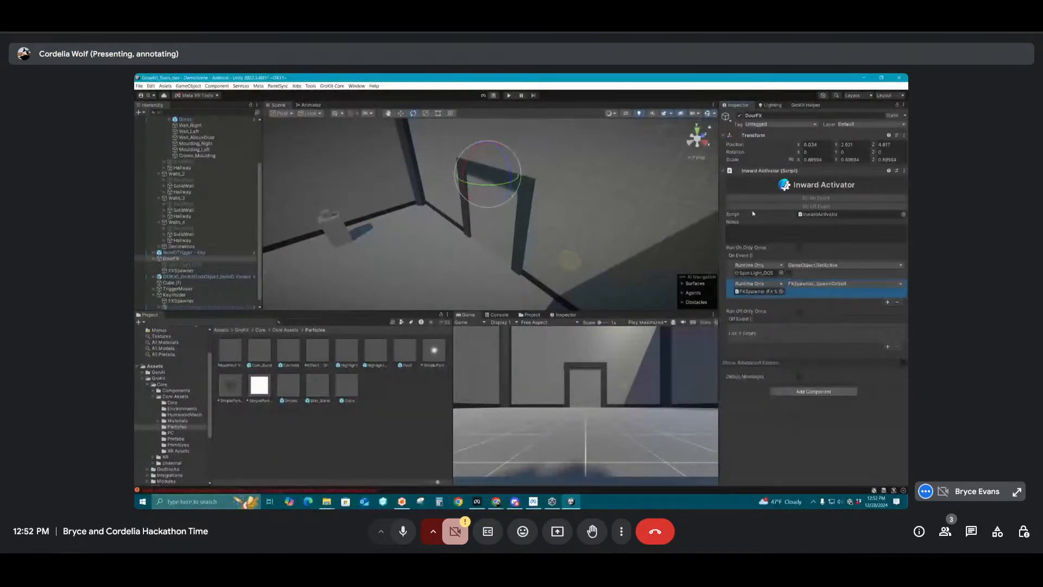
Copy the On Event entries to Off Event, remove its FXSpawner entry, and have SetActive enable the light only in On Event
{"action": "right_click", "coordinate": [739, 258]}
{"action": "key", "text": "Escape"}
{"action": "right_click", "coordinate": [744, 319]}
{"action": "left_click", "coordinate": [758, 339]}
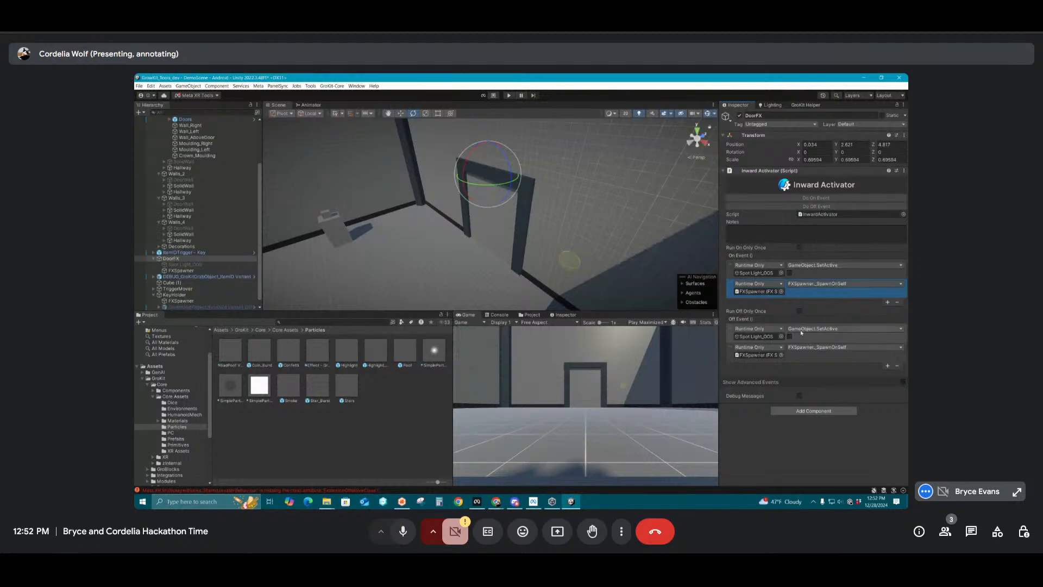
{"action": "left_click", "coordinate": [789, 336]}
{"action": "left_click", "coordinate": [897, 365]}
{"action": "left_click", "coordinate": [790, 336]}
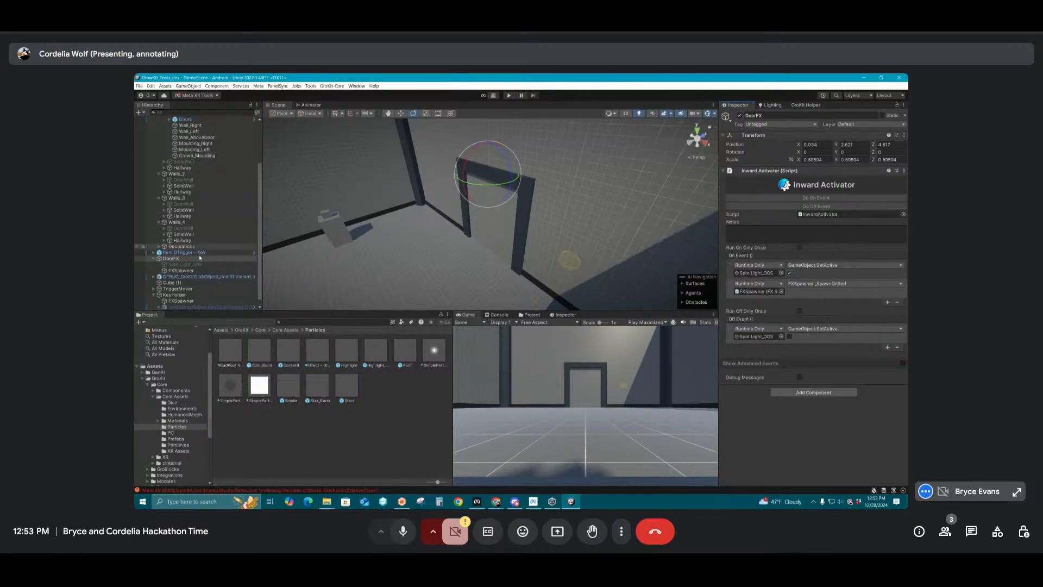
Examine the Outward Activator on ItemIDTrigger - Key and its target, and compare it with DoorFX's Inward Activator
{"action": "left_click", "coordinate": [568, 263]}
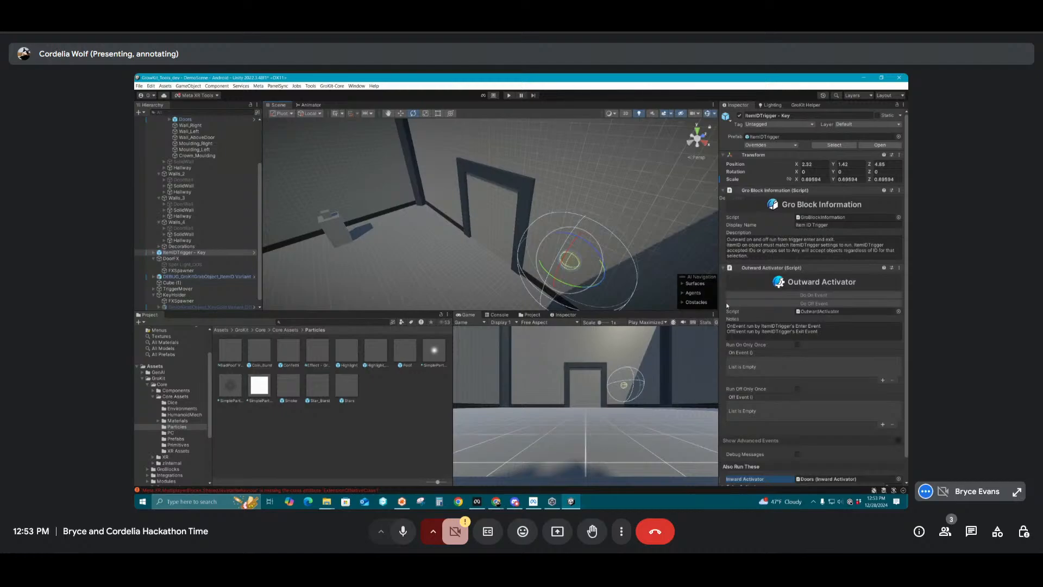
{"action": "scroll", "coordinate": [803, 350], "scroll_direction": "down", "scroll_amount": 1}
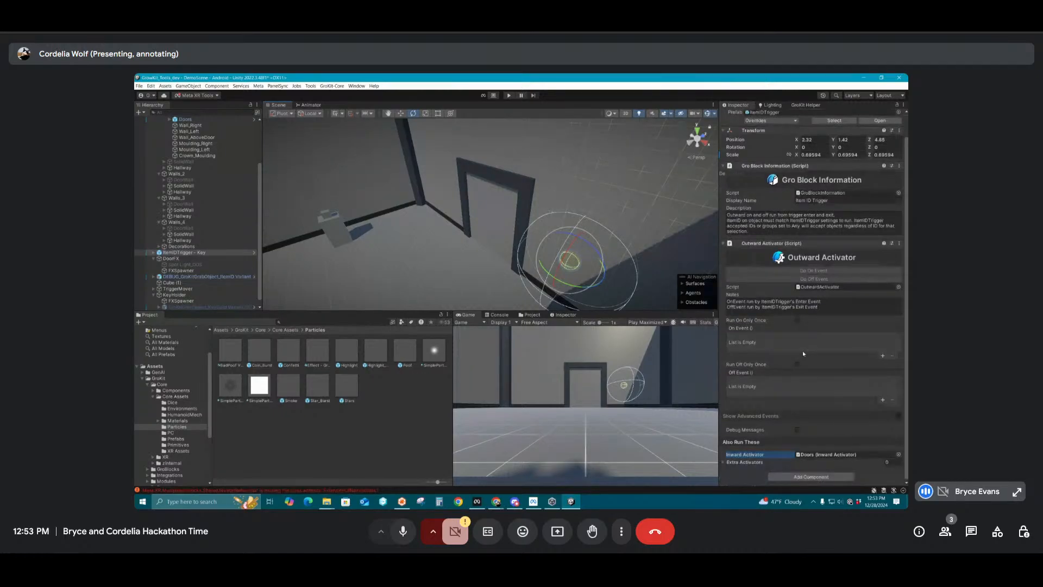
{"action": "left_click", "coordinate": [171, 258]}
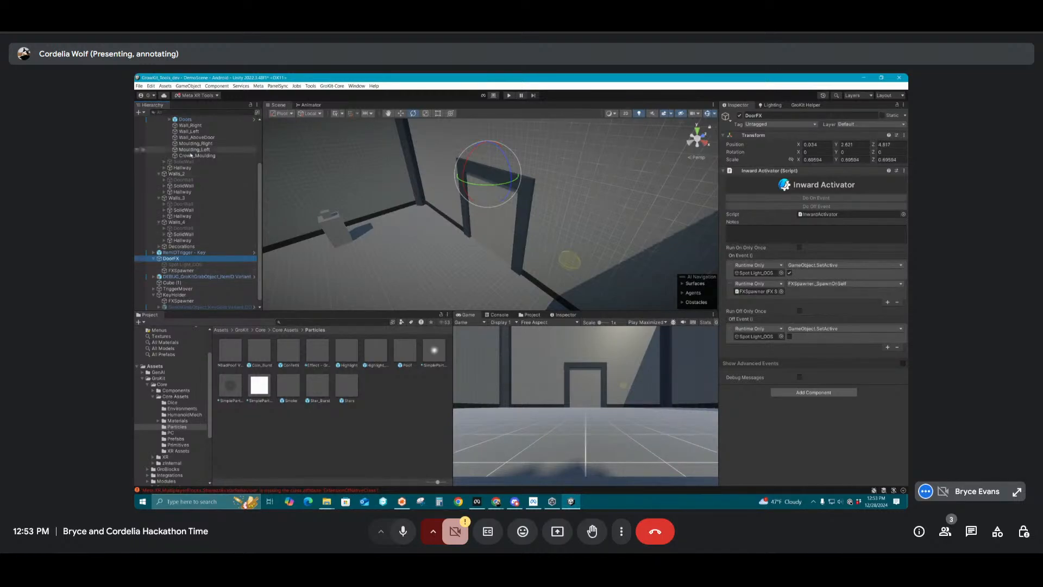
{"action": "scroll", "coordinate": [191, 156], "scroll_direction": "up", "scroll_amount": 2}
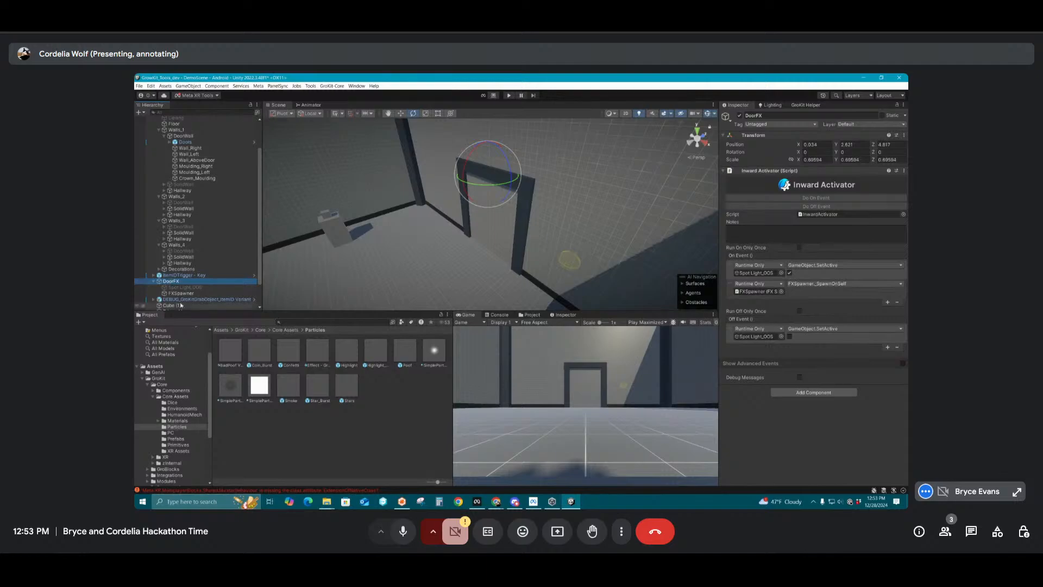
{"action": "scroll", "coordinate": [194, 293], "scroll_direction": "down", "scroll_amount": 2}
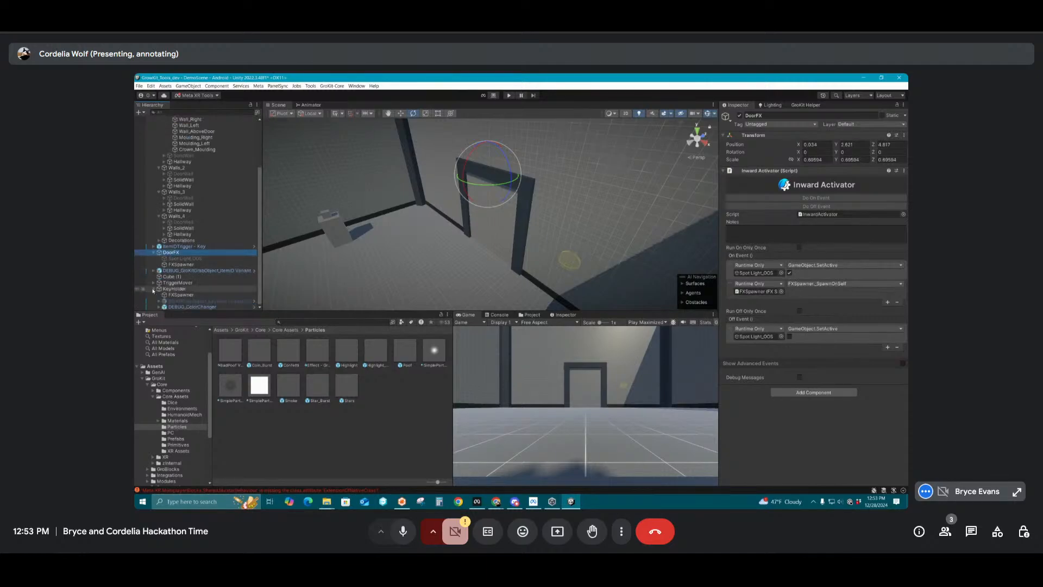
{"action": "scroll", "coordinate": [153, 291], "scroll_direction": "up", "scroll_amount": 1}
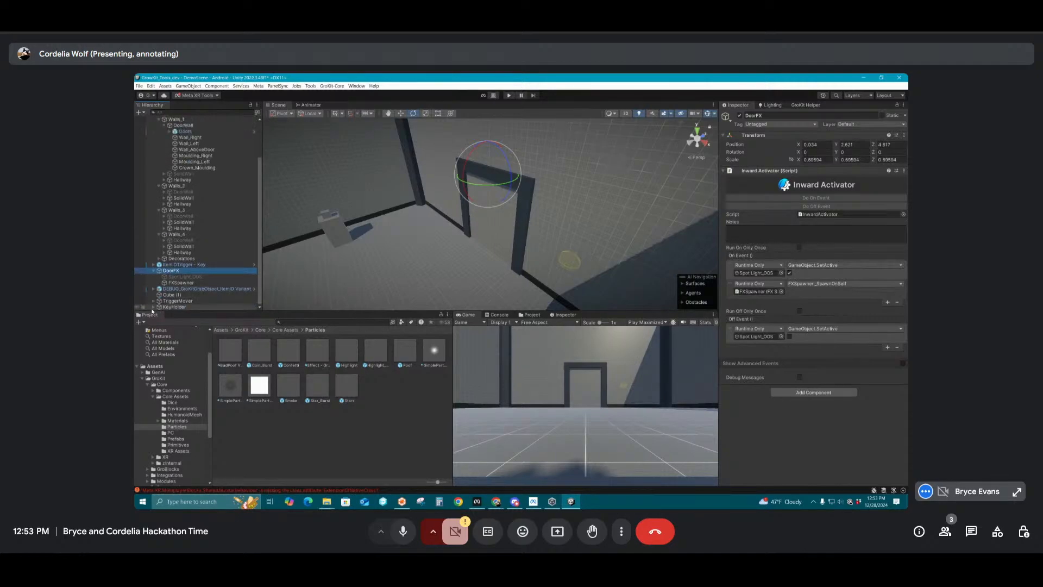
Rename the ItemIDTrigger - Key object beside the door as ItemIDTrigger - Lock
{"action": "left_click", "coordinate": [573, 265]}
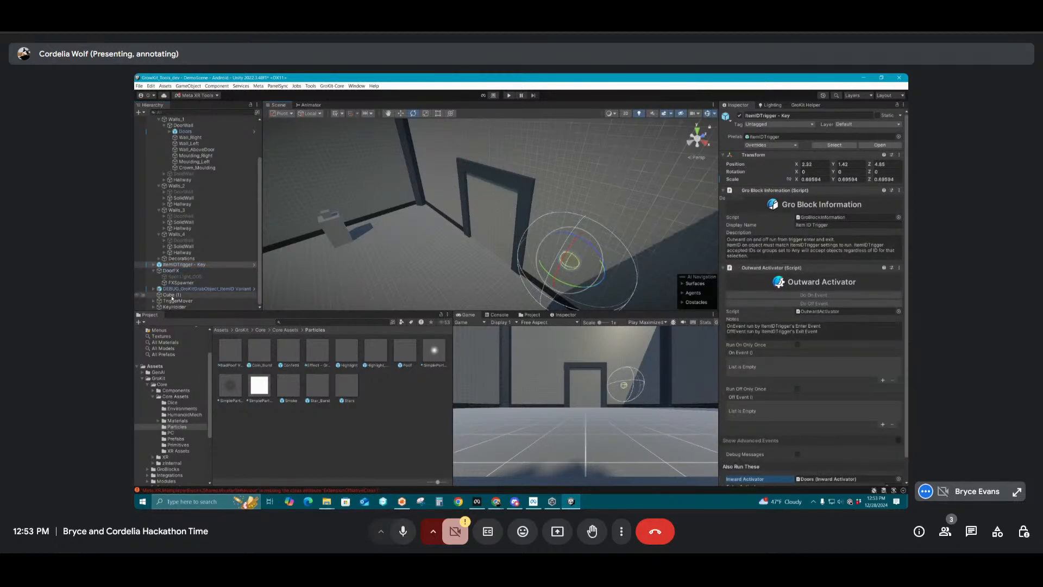
{"action": "left_click_drag", "start_coordinate": [781, 115], "coordinate": [810, 115]}
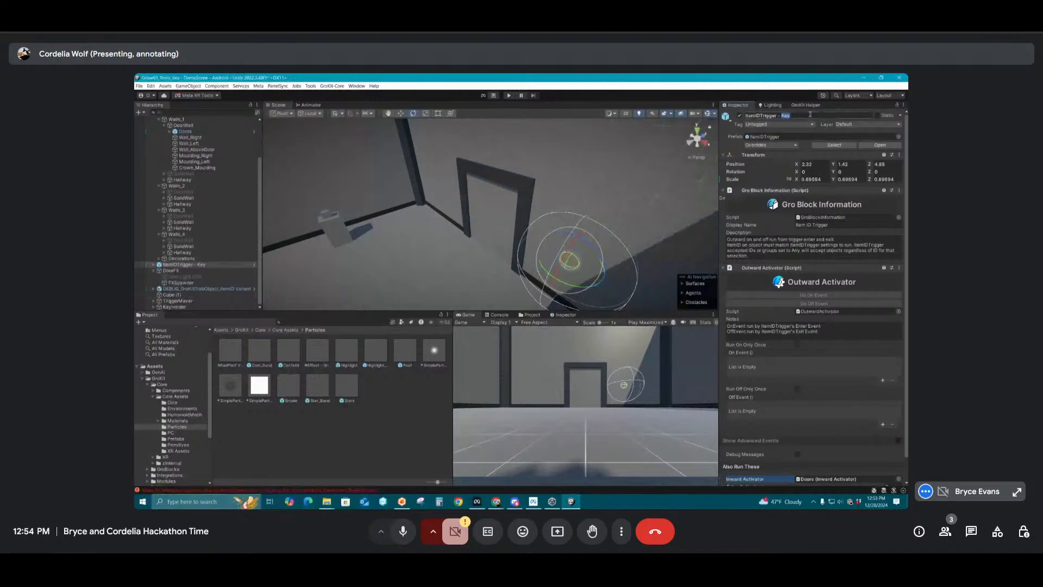
{"action": "type", "text": "Lock"}
{"action": "key", "text": "Return"}
Add DoorFX's Inward Activator to the Extra Activators list of ItemIDTrigger - Lock's Outward Activator
{"action": "scroll", "coordinate": [728, 464], "scroll_direction": "down", "scroll_amount": 2}
{"action": "scroll", "coordinate": [728, 464], "scroll_direction": "down", "scroll_amount": 2}
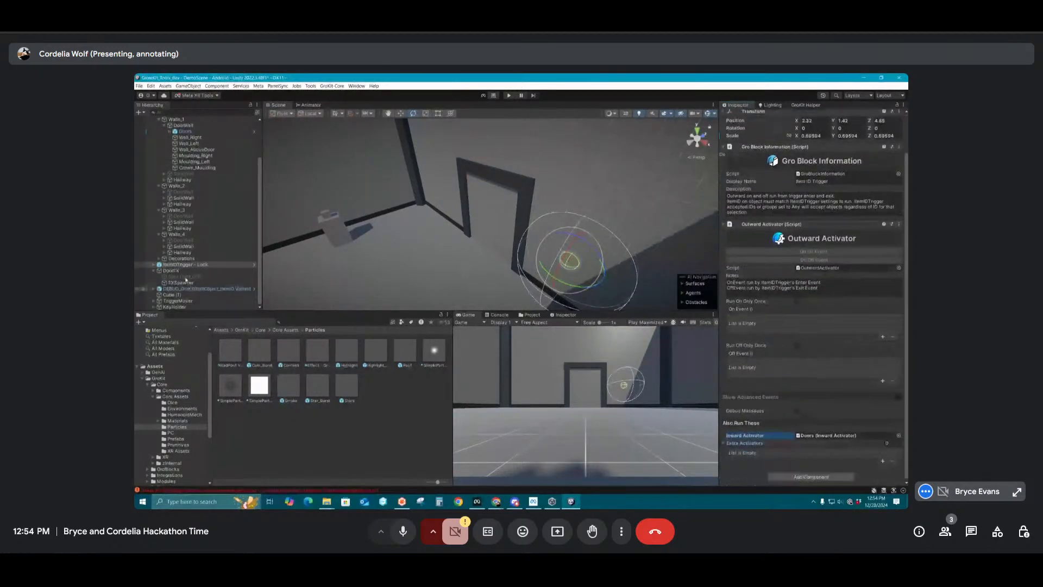
{"action": "left_click", "coordinate": [172, 271]}
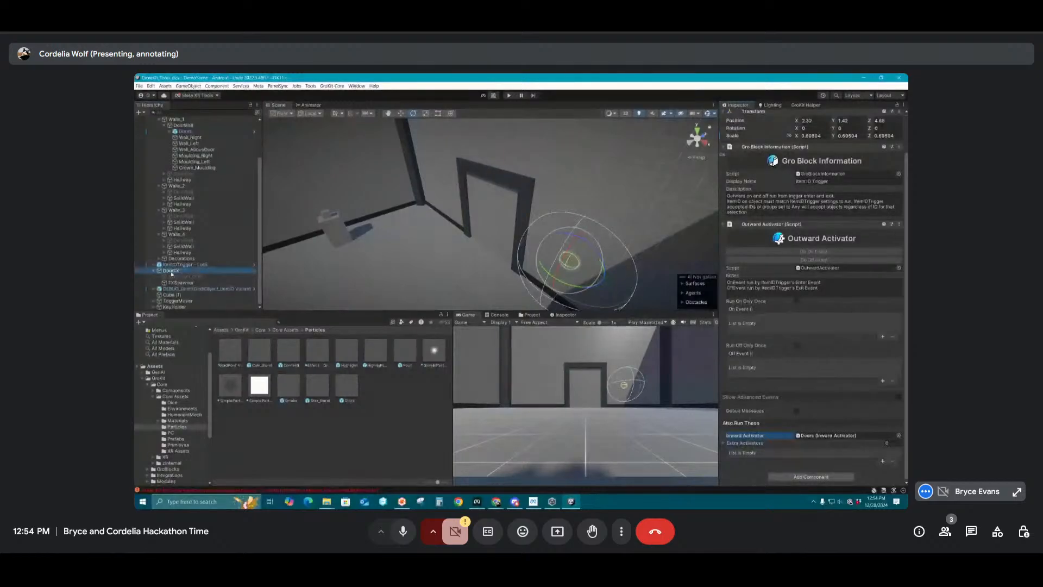
{"action": "left_click_drag", "start_coordinate": [172, 274], "coordinate": [807, 444]}
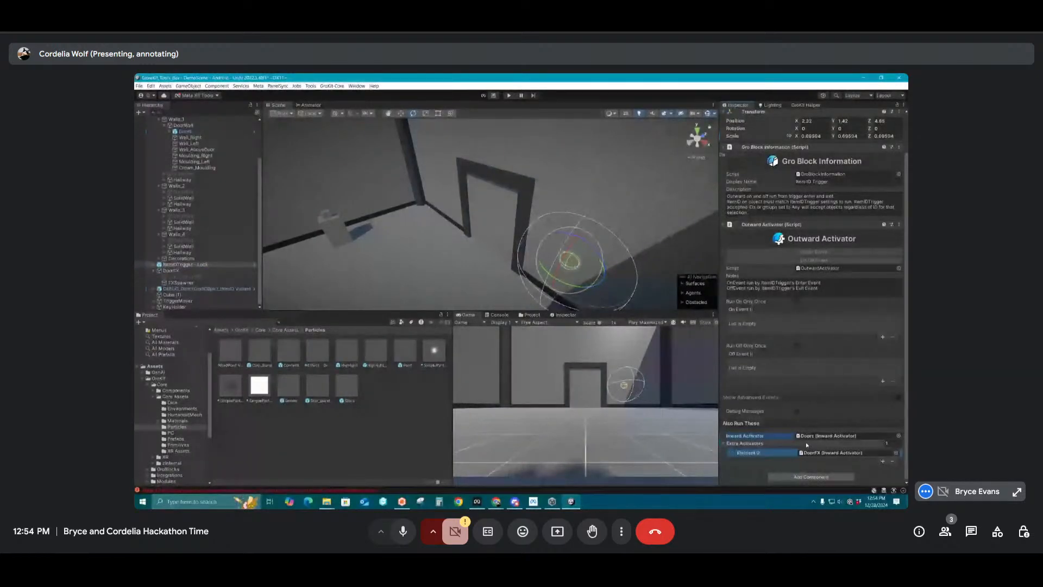
Save the scene, and test it in Play mode before returning to editing
{"action": "left_click", "coordinate": [384, 439]}
{"action": "left_click", "coordinate": [139, 85]}
{"action": "left_click", "coordinate": [156, 121]}
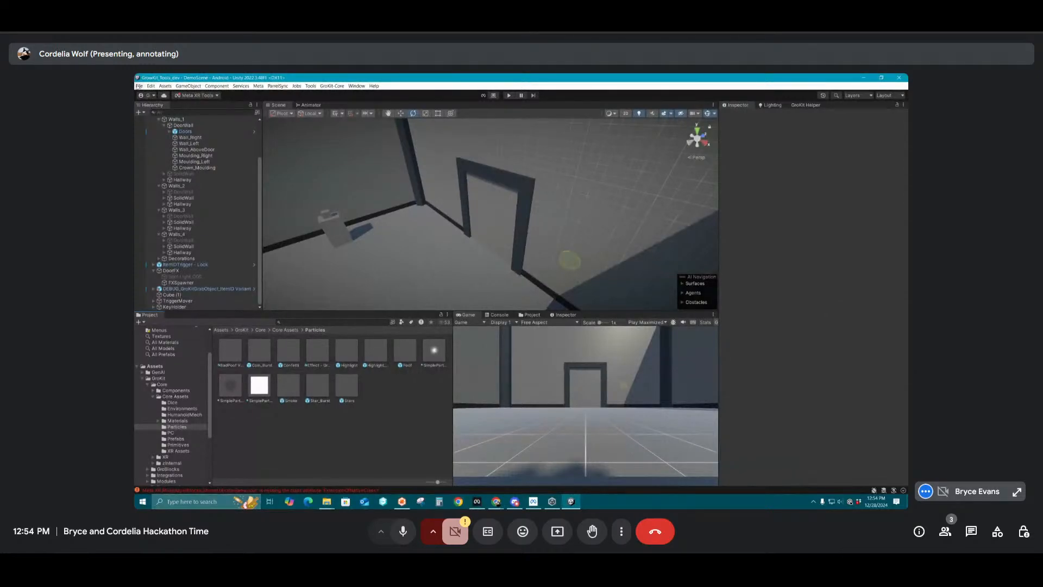
{"action": "left_click", "coordinate": [139, 86]}
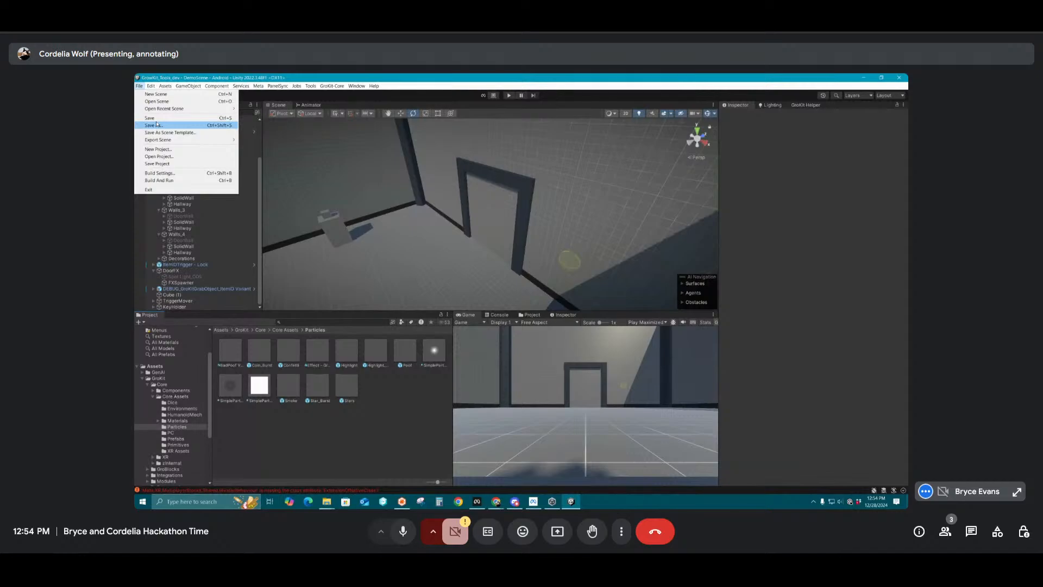
{"action": "left_click", "coordinate": [595, 86]}
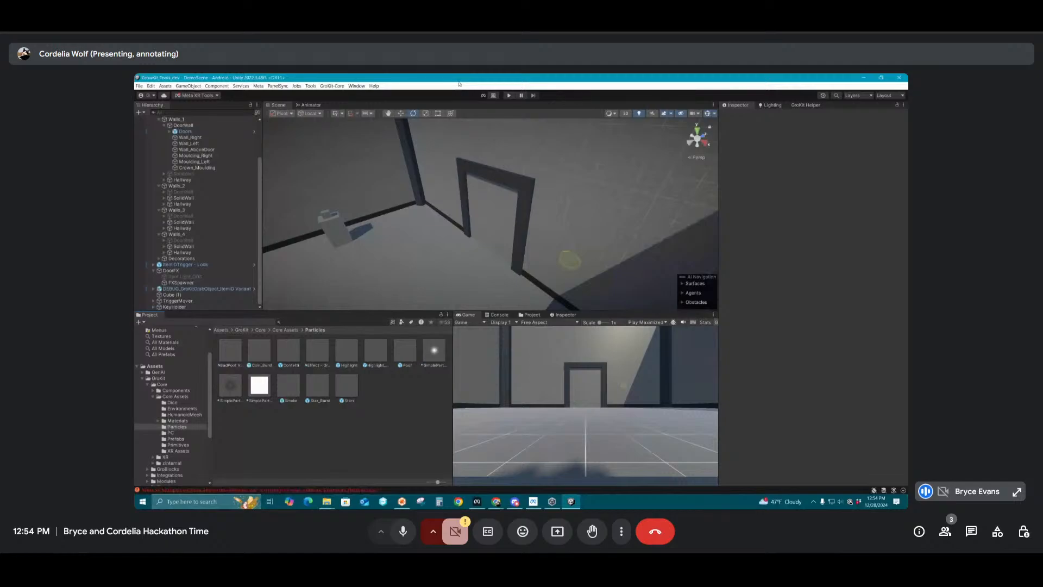
{"action": "left_click", "coordinate": [509, 95]}
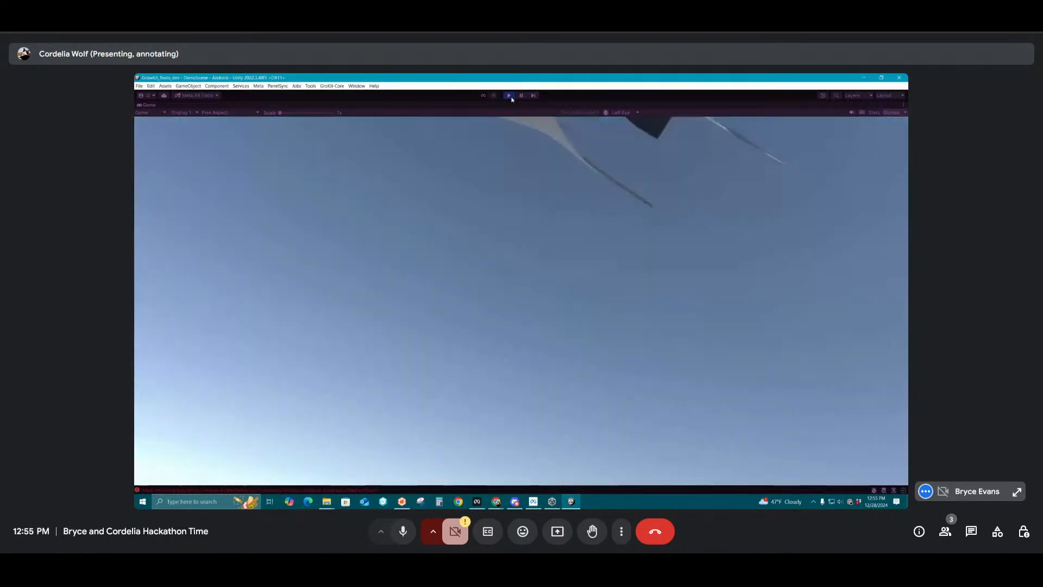
{"action": "left_click", "coordinate": [510, 96]}
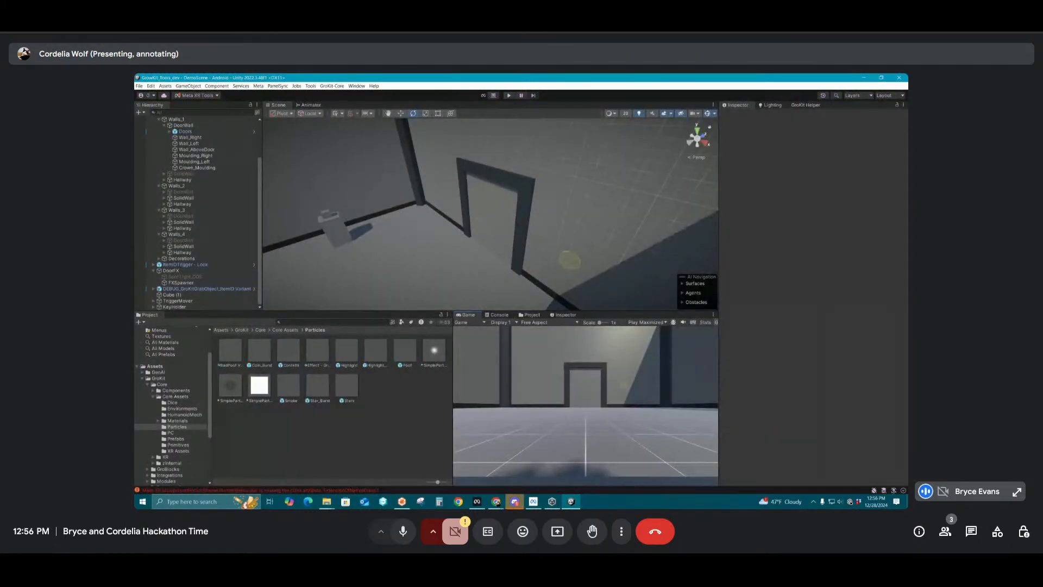
Duplicate MultiPourposeRoom_Small and place the copy directly below the camera rig in the hierarchy
{"action": "scroll", "coordinate": [403, 236], "scroll_direction": "down", "scroll_amount": 3}
{"action": "left_click_drag", "start_coordinate": [402, 235], "coordinate": [406, 214], "text": "alt"}
{"action": "left_click", "coordinate": [415, 217]}
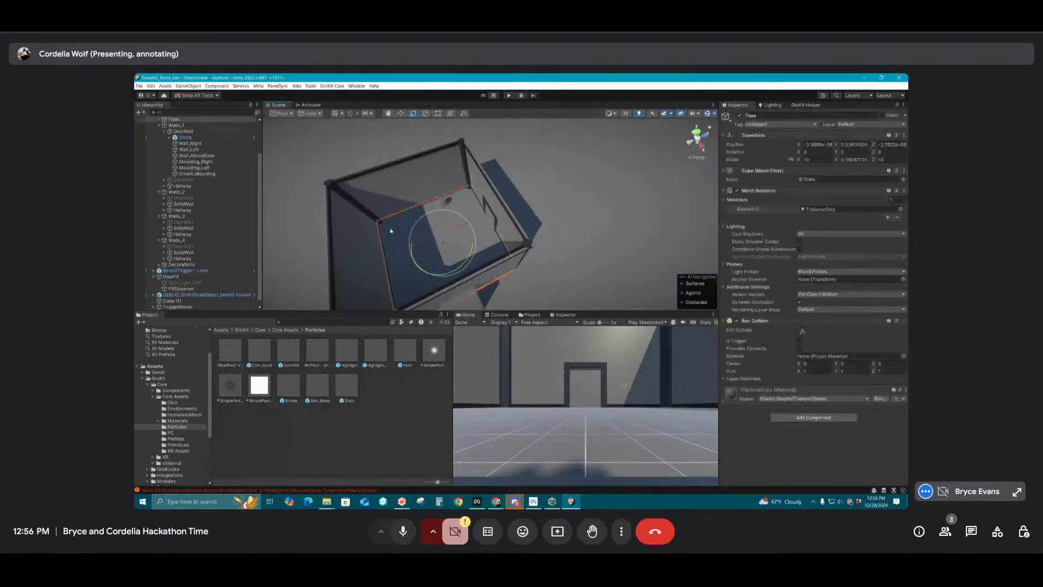
{"action": "left_click", "coordinate": [159, 168]}
{"action": "left_click", "coordinate": [168, 150]}
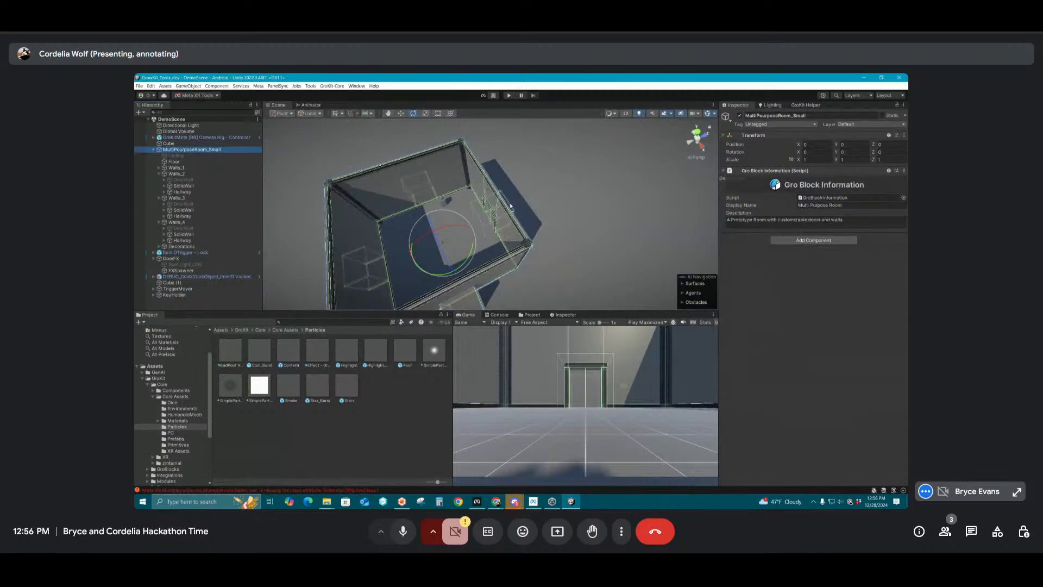
{"action": "key", "text": "ctrl+d"}
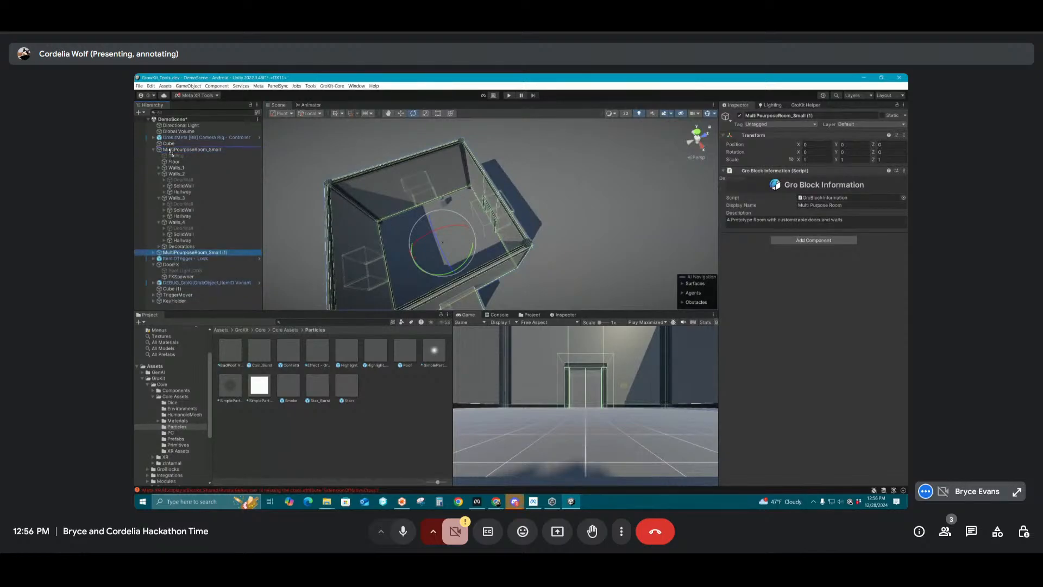
{"action": "left_click_drag", "start_coordinate": [170, 152], "coordinate": [175, 142]}
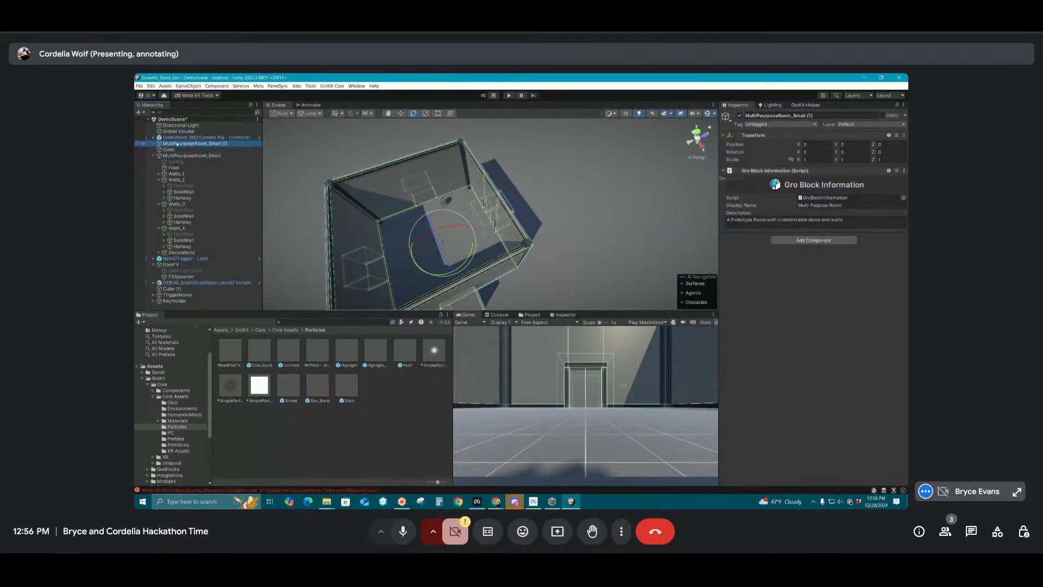
Rename the Cube that forms the large floor outside the room as Ground
{"action": "left_click", "coordinate": [165, 151]}
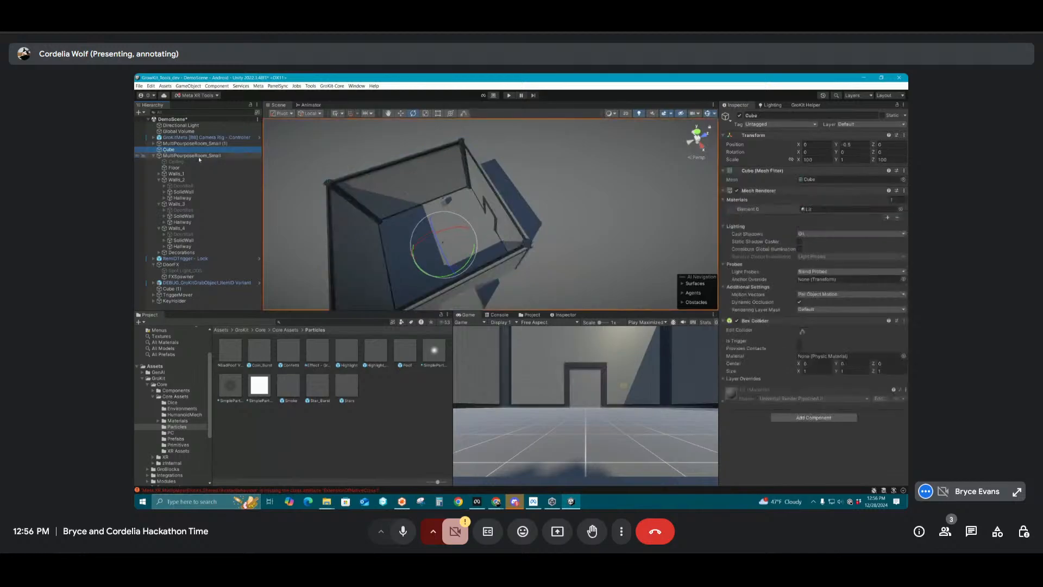
{"action": "key", "text": "f"}
{"action": "left_click", "coordinate": [778, 114]}
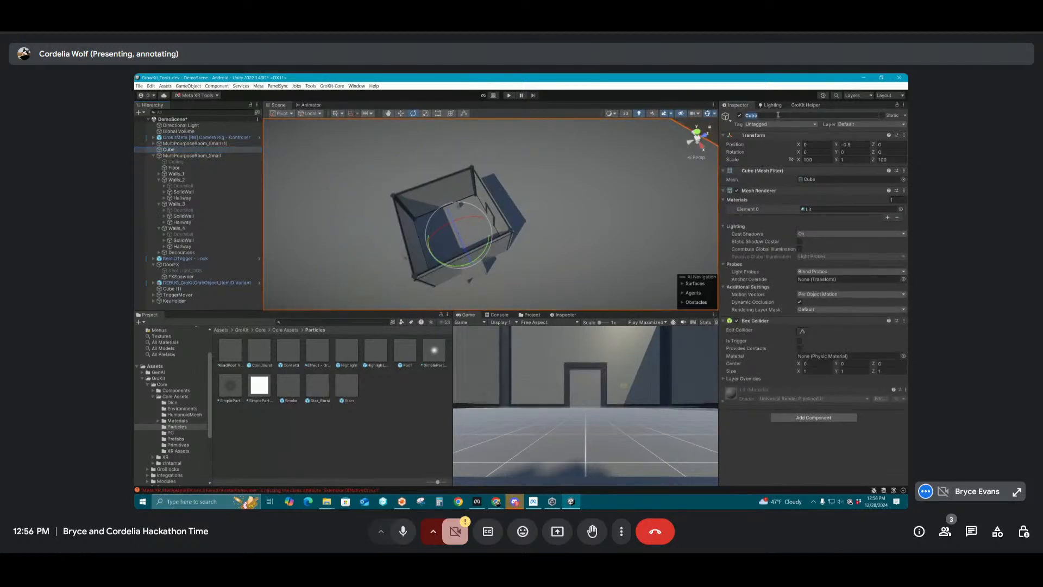
{"action": "type", "text": "Grou7nd"}
{"action": "key", "text": "BackSpace"}
{"action": "key", "text": "BackSpace"}
{"action": "key", "text": "BackSpace"}
{"action": "type", "text": "nd"}
{"action": "key", "text": "Return"}
Group the original MultiPourposeRoom_Small and all objects listed after it through KeyHolder under a new empty parent
{"action": "left_click", "coordinate": [153, 157]}
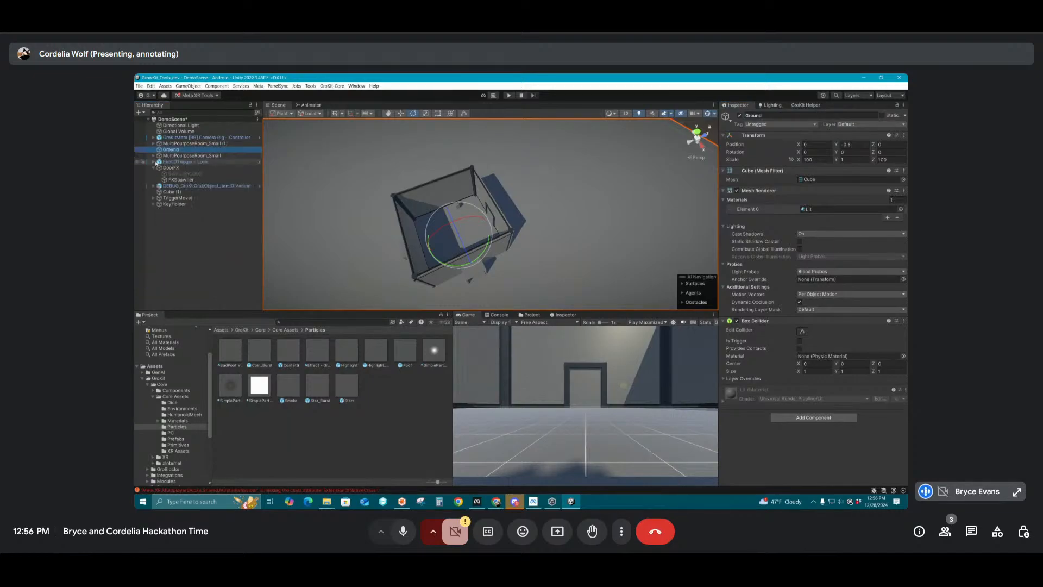
{"action": "left_click", "coordinate": [154, 168]}
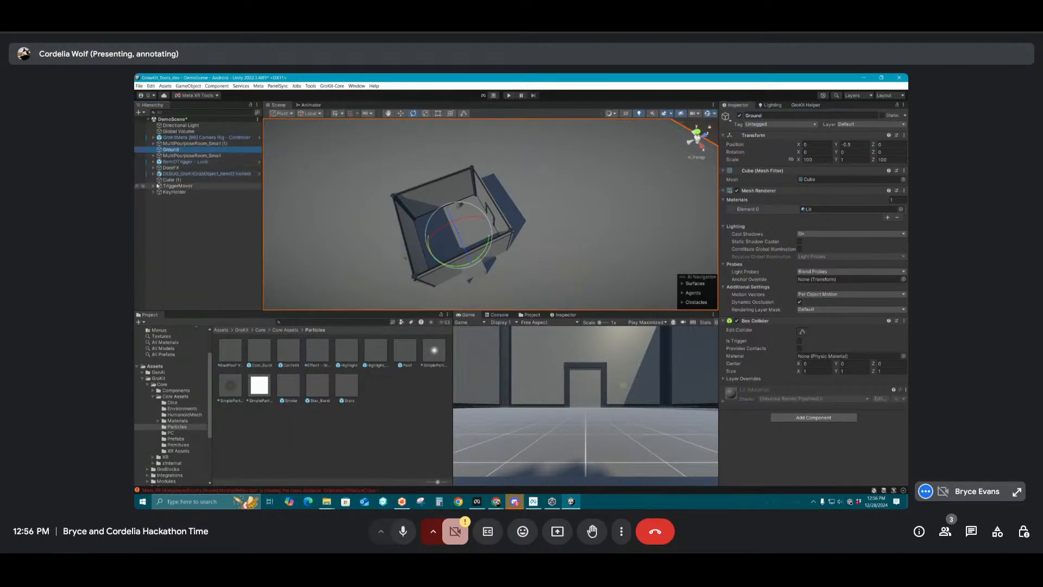
{"action": "left_click", "coordinate": [170, 193]}
{"action": "left_click", "coordinate": [165, 156], "text": "shift"}
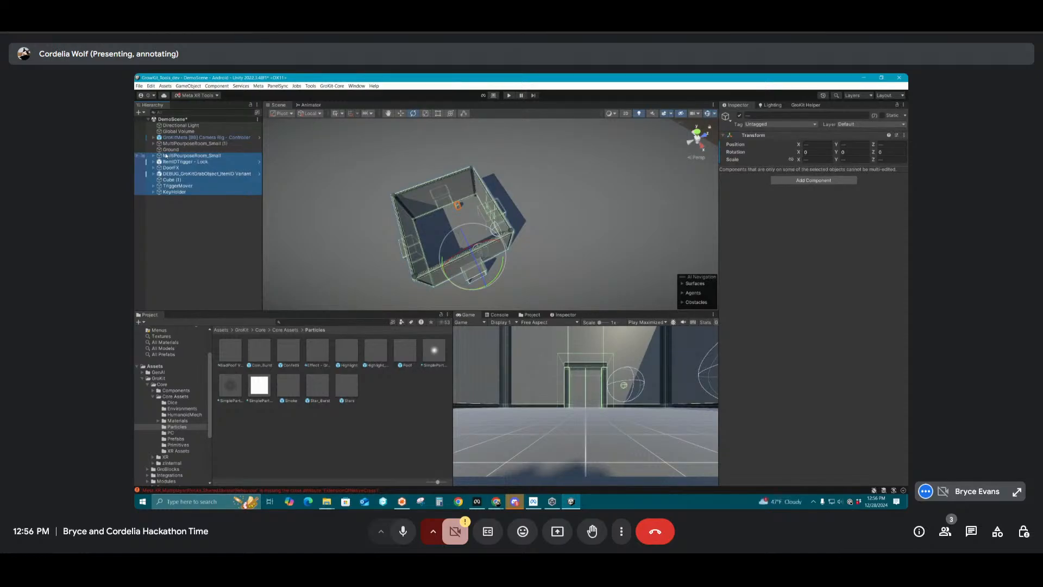
{"action": "key", "text": "ctrl+shift+g"}
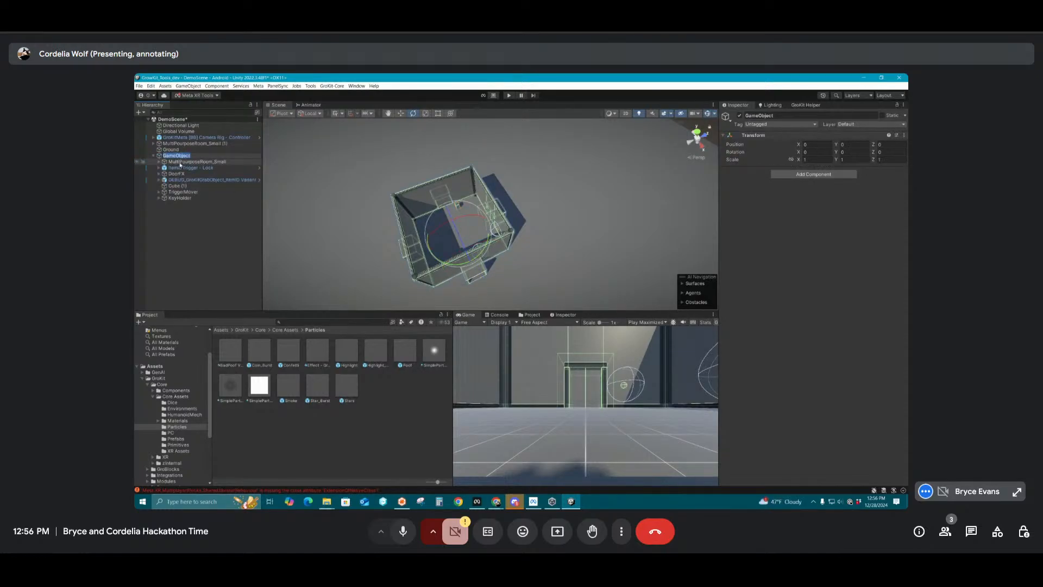
{"action": "left_click", "coordinate": [180, 161]}
{"action": "right_click", "coordinate": [176, 160]}
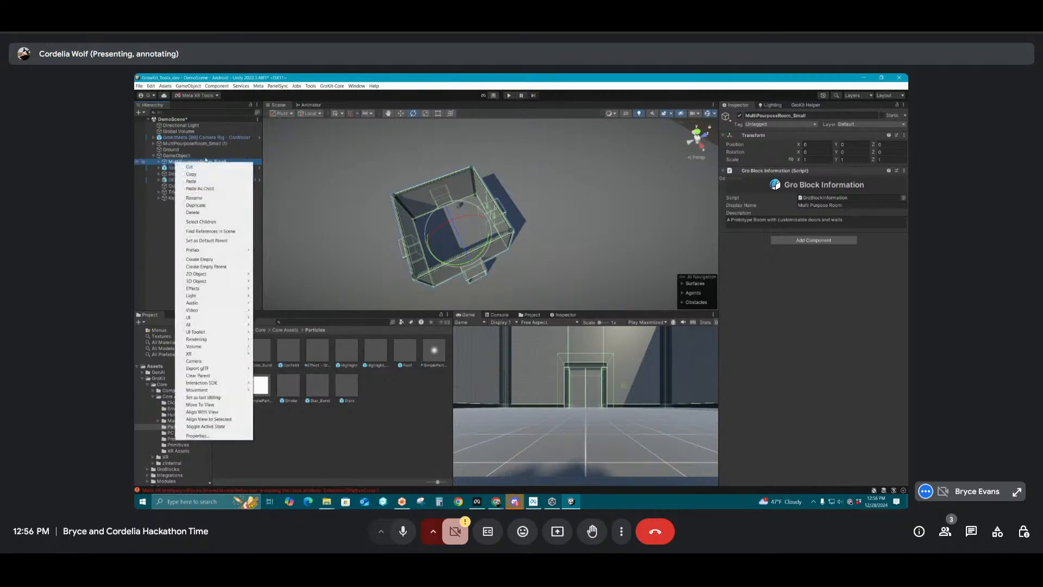
{"action": "left_click", "coordinate": [162, 236]}
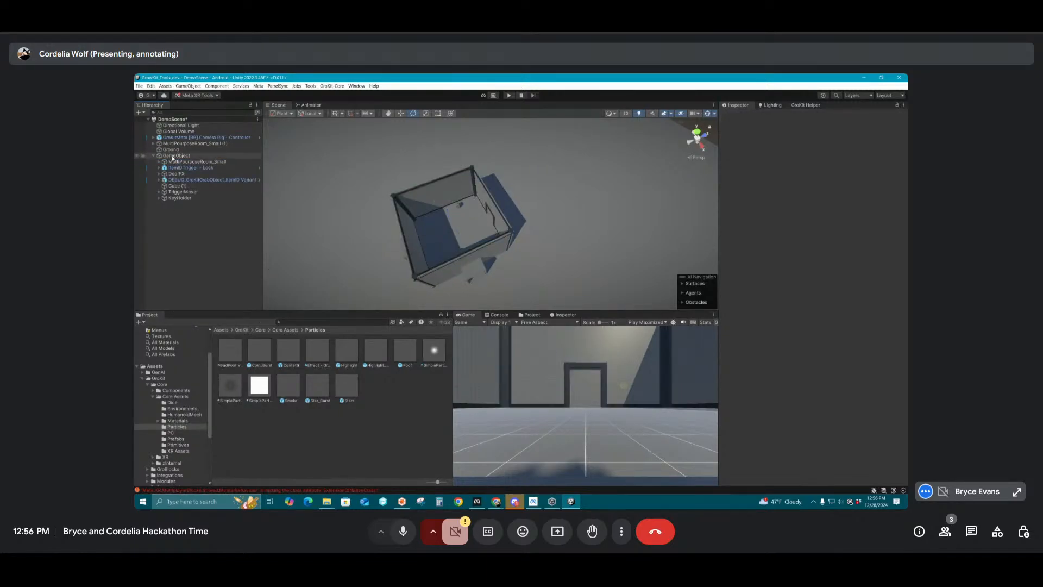
Rename the new parent GameObject as Room1
{"action": "left_click", "coordinate": [172, 157]}
{"action": "left_click", "coordinate": [791, 116]}
{"action": "type", "text": "R"}
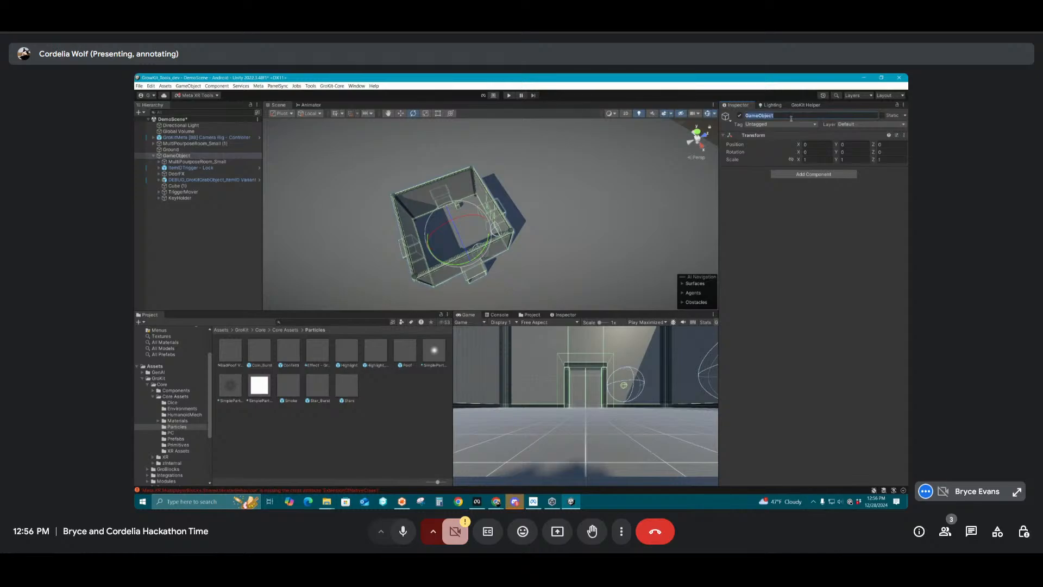
{"action": "type", "text": "oom1"}
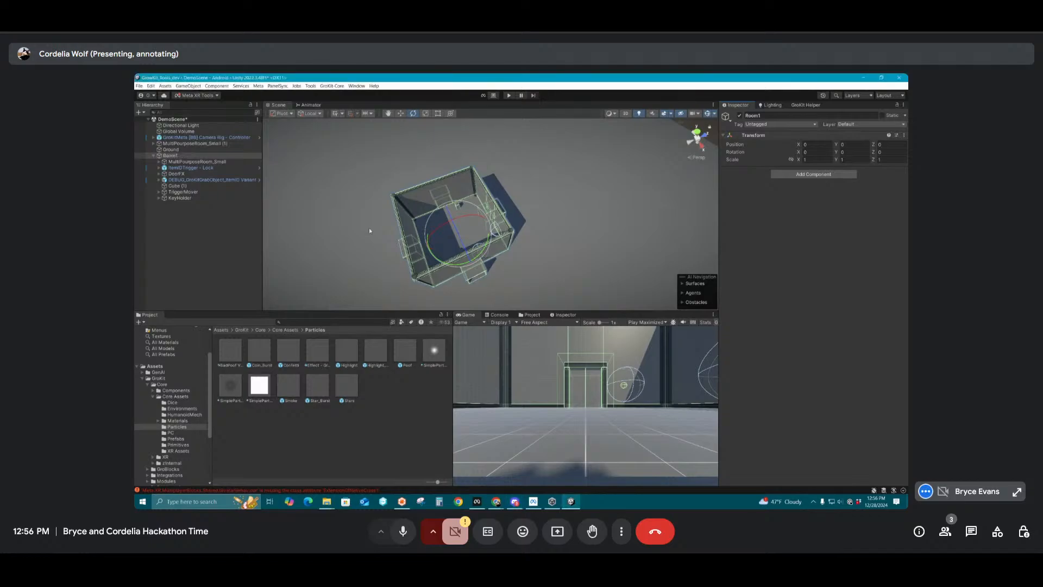
Try grouping Cube (1), TriggerMover and KeyHolder under an empty parent inside Room1, and undo the grouping
{"action": "left_click", "coordinate": [169, 228]}
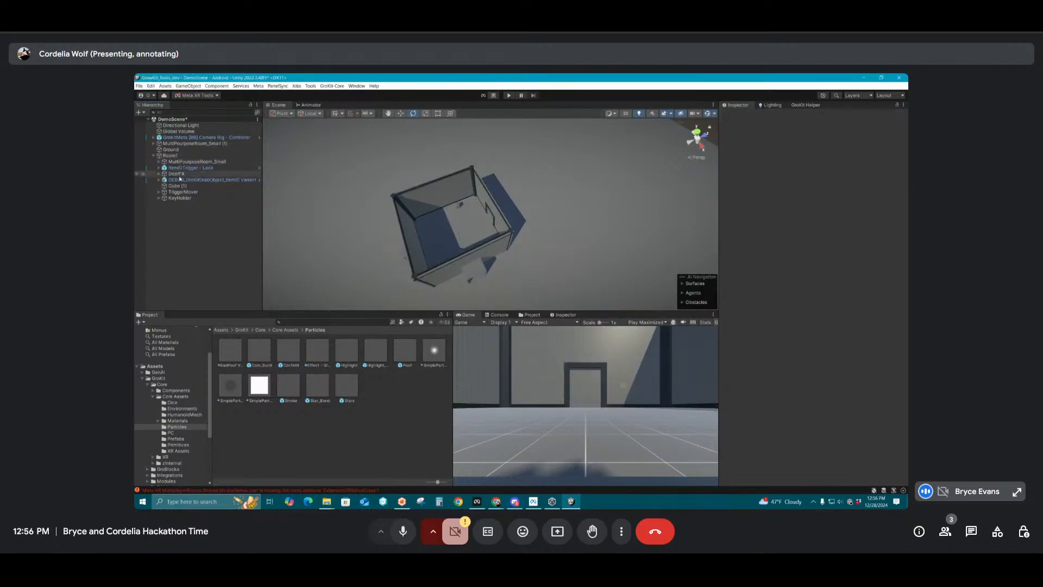
{"action": "left_click", "coordinate": [180, 198]}
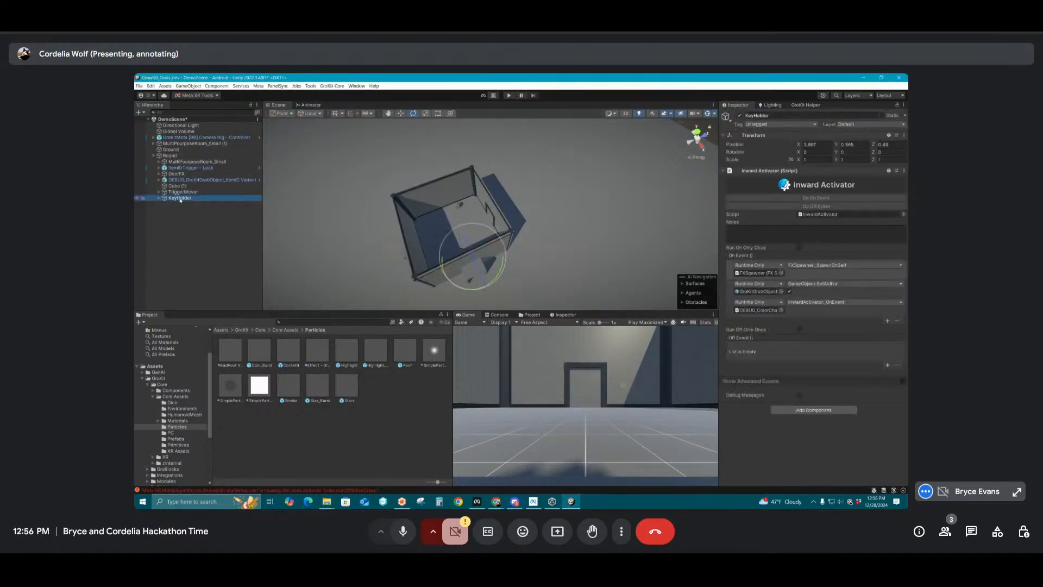
{"action": "left_click", "coordinate": [177, 187], "text": "shift"}
{"action": "right_click", "coordinate": [176, 194]}
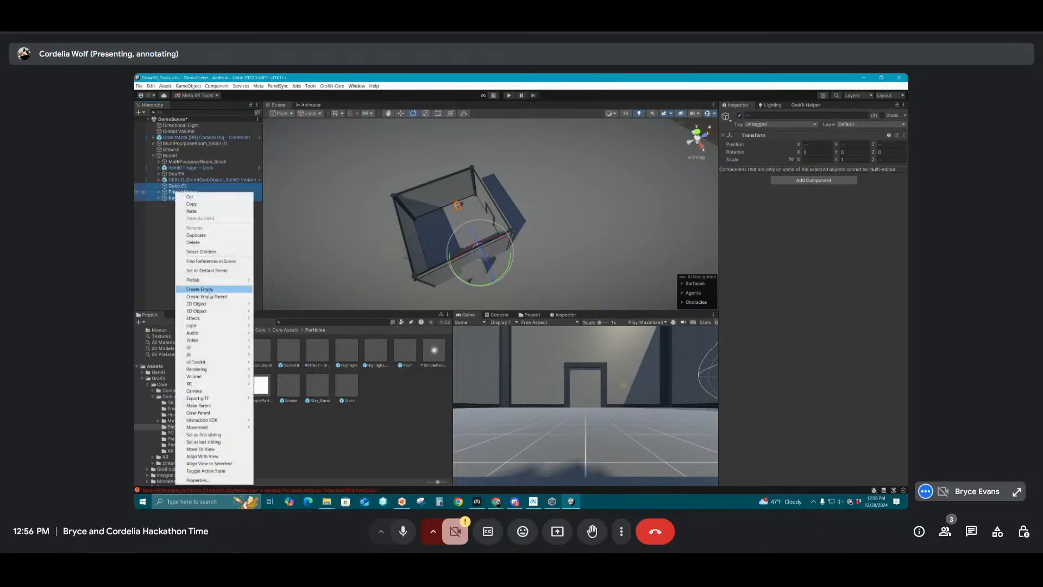
{"action": "left_click", "coordinate": [212, 291]}
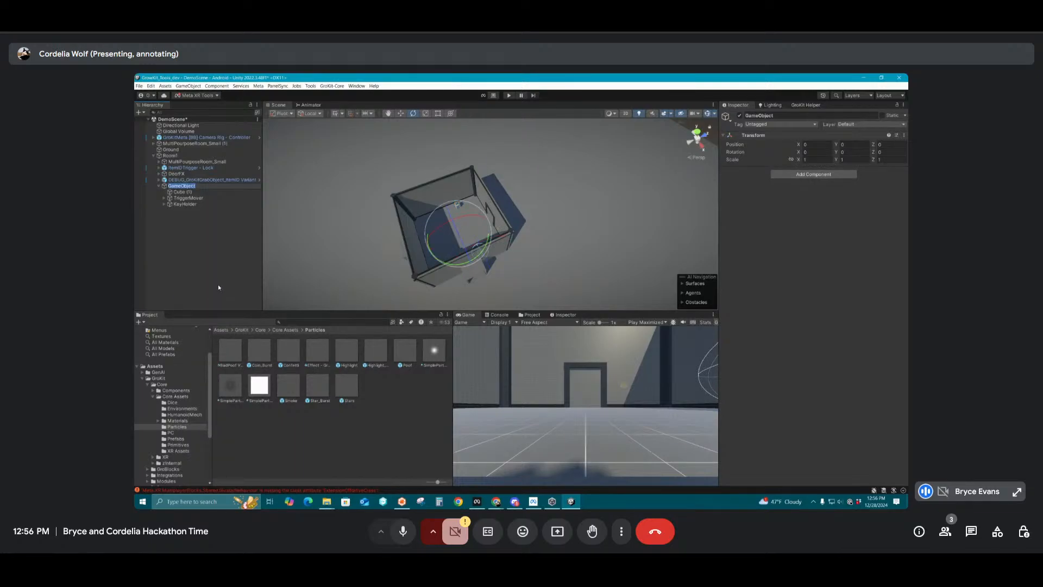
{"action": "key", "text": "ctrl+z"}
{"action": "right_click", "coordinate": [192, 200]}
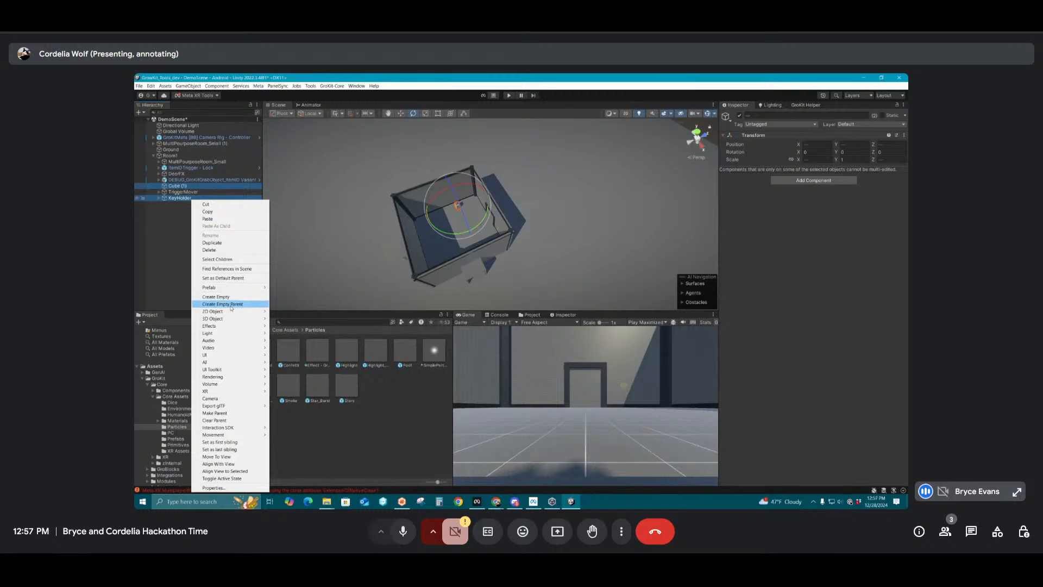
{"action": "left_click", "coordinate": [178, 241]}
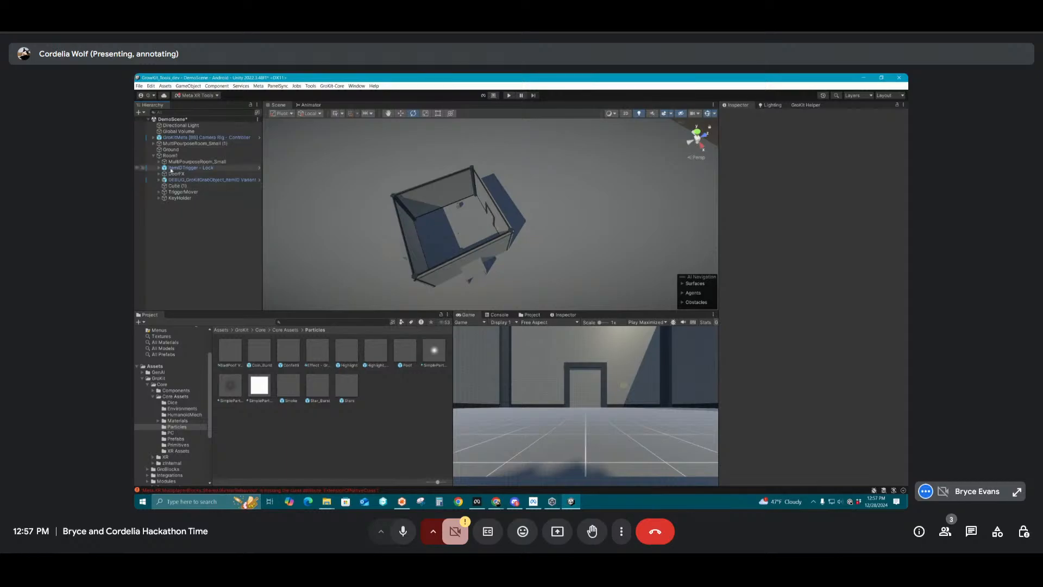
Collapse Room1 and move the duplicate MultiPourposeRoom_Small (1) to about 13 along Z, beyond the original room's door
{"action": "left_click", "coordinate": [173, 155]}
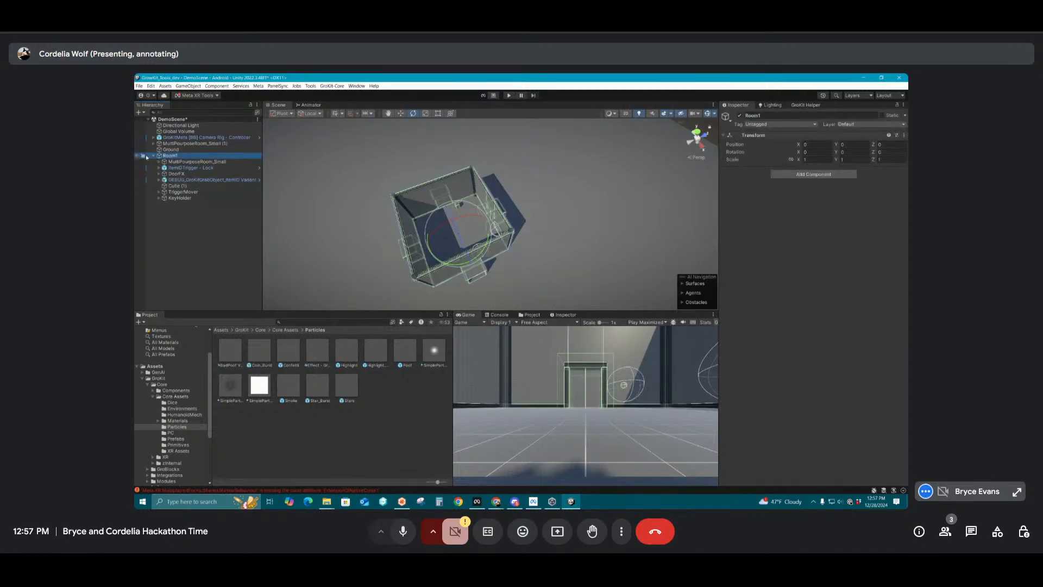
{"action": "left_click", "coordinate": [154, 155]}
{"action": "left_click", "coordinate": [186, 144]}
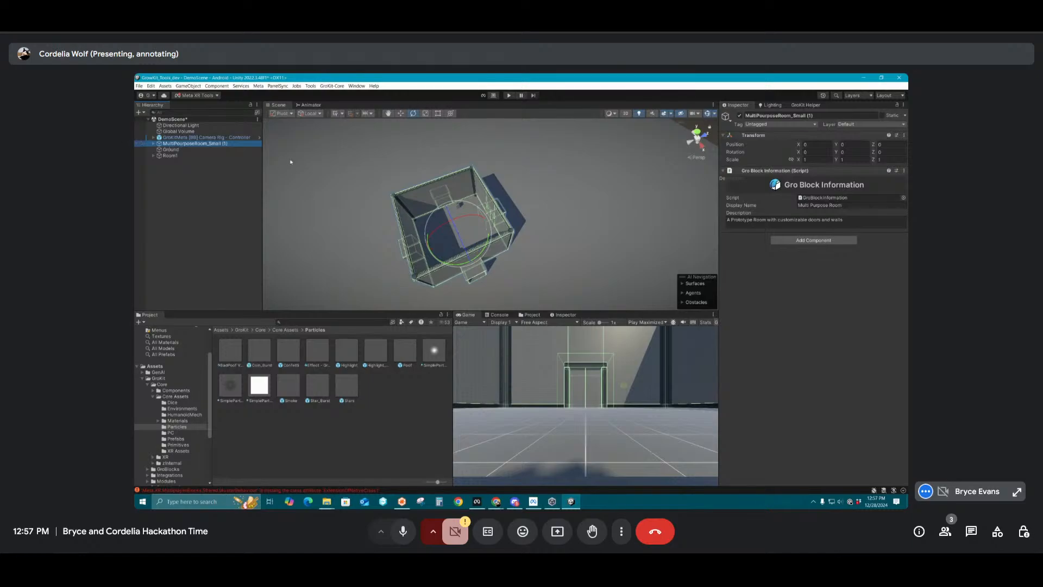
{"action": "scroll", "coordinate": [509, 253], "scroll_direction": "up", "scroll_amount": 3}
{"action": "key", "text": "w"}
{"action": "left_click_drag", "start_coordinate": [473, 231], "coordinate": [572, 204]}
Examine the gap and hallway between the two rooms and how their doorways line up
{"action": "left_click_drag", "start_coordinate": [580, 200], "coordinate": [443, 247]}
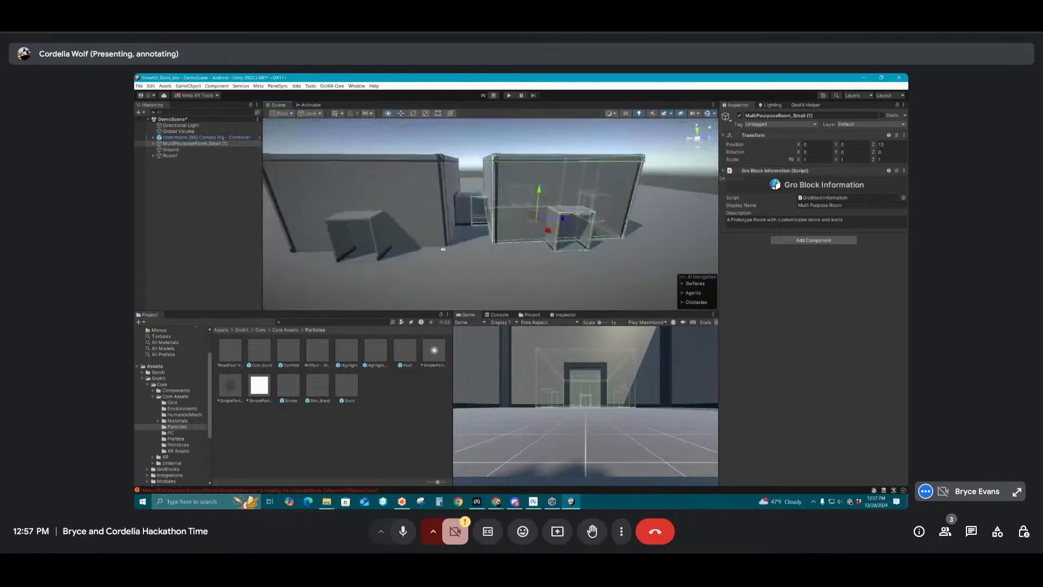
{"action": "right_click_drag", "start_coordinate": [443, 247], "coordinate": [321, 217], "text": "alt"}
{"action": "left_click_drag", "start_coordinate": [321, 217], "coordinate": [493, 219], "text": "alt"}
{"action": "right_click_drag", "start_coordinate": [493, 219], "coordinate": [589, 238], "text": "alt"}
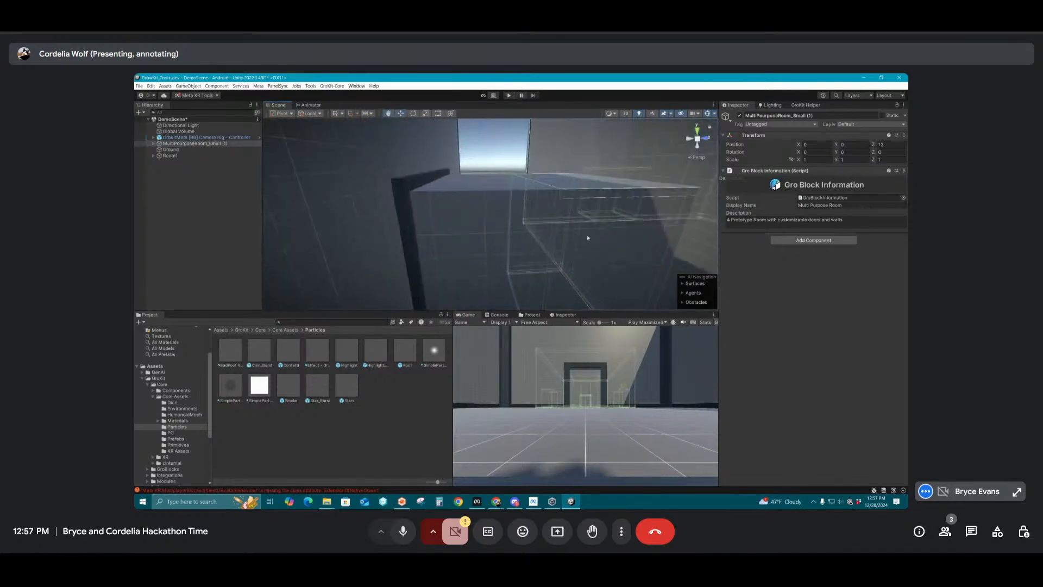
{"action": "left_click_drag", "start_coordinate": [589, 237], "coordinate": [617, 207], "text": "alt"}
{"action": "right_click_drag", "start_coordinate": [617, 207], "coordinate": [370, 226], "text": "alt"}
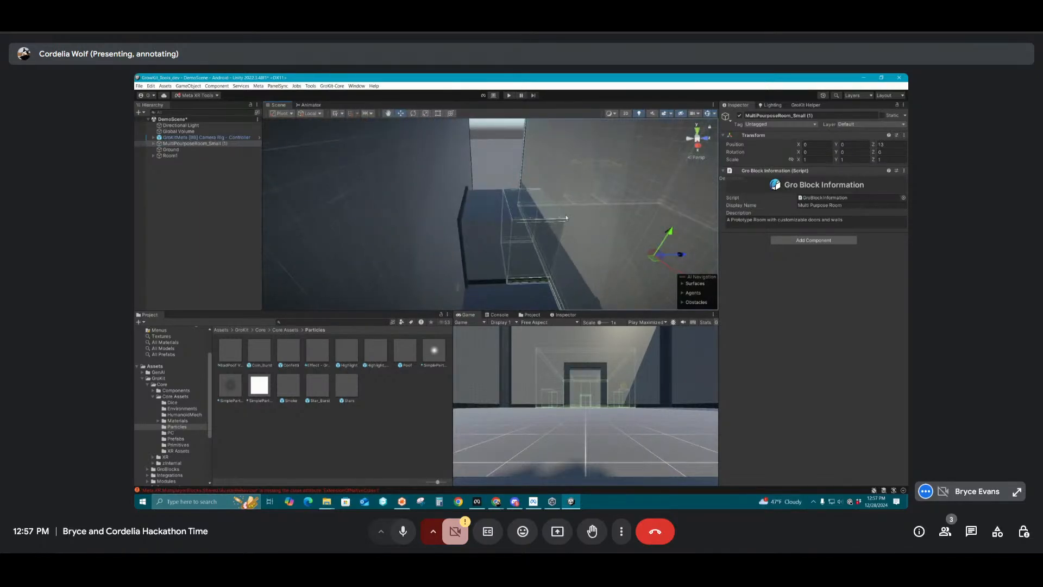
{"action": "scroll", "coordinate": [565, 218], "scroll_direction": "down", "scroll_amount": 6}
{"action": "left_click_drag", "start_coordinate": [600, 236], "coordinate": [604, 260]}
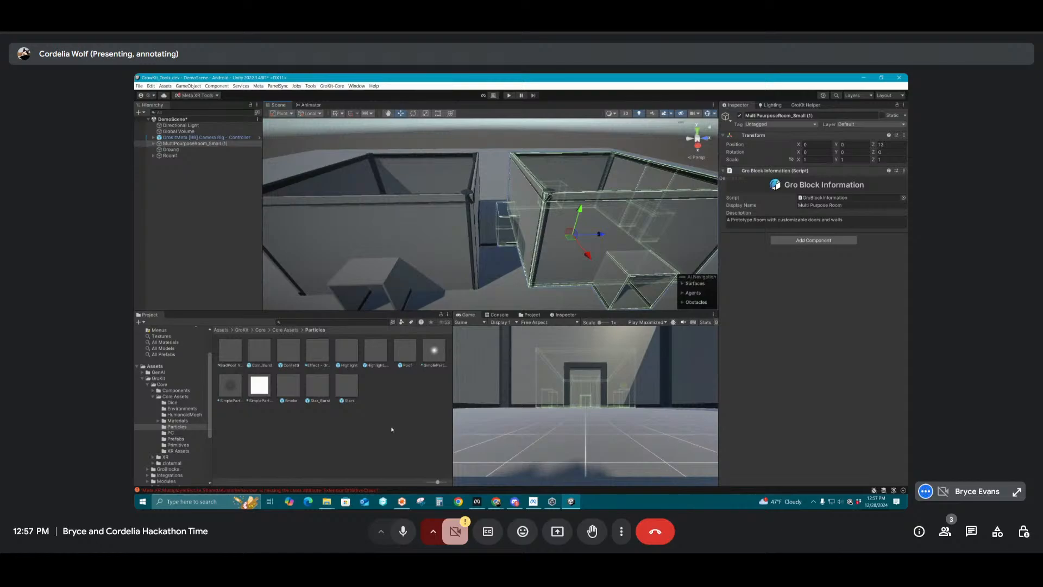
{"action": "left_click", "coordinate": [568, 147]}
{"action": "left_click_drag", "start_coordinate": [549, 146], "coordinate": [511, 189], "text": "alt"}
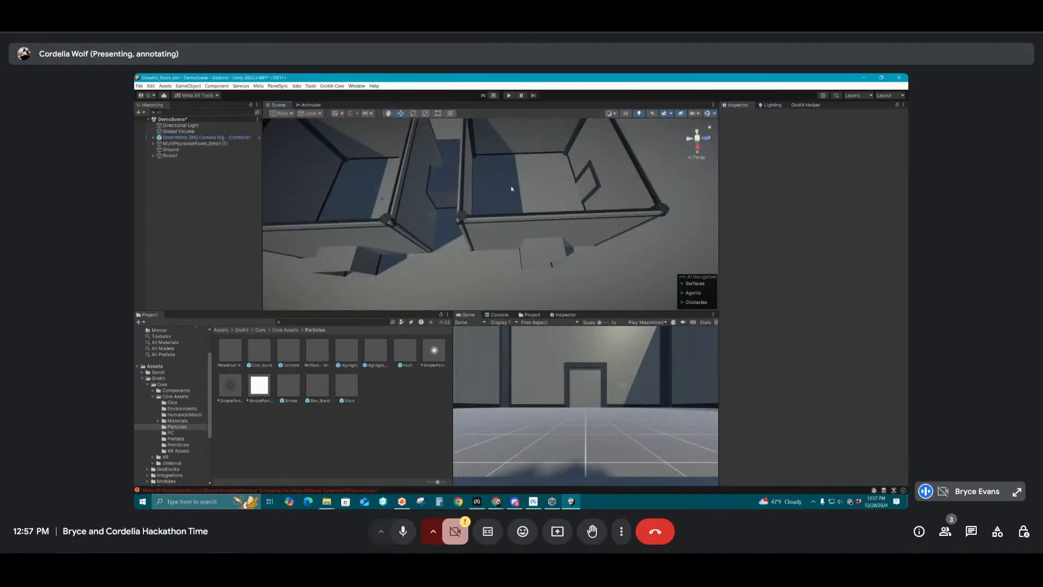
Try nudging MultiPourposeRoom_Small (1) off its position, undo the move and deselect the room
{"action": "left_click", "coordinate": [511, 189]}
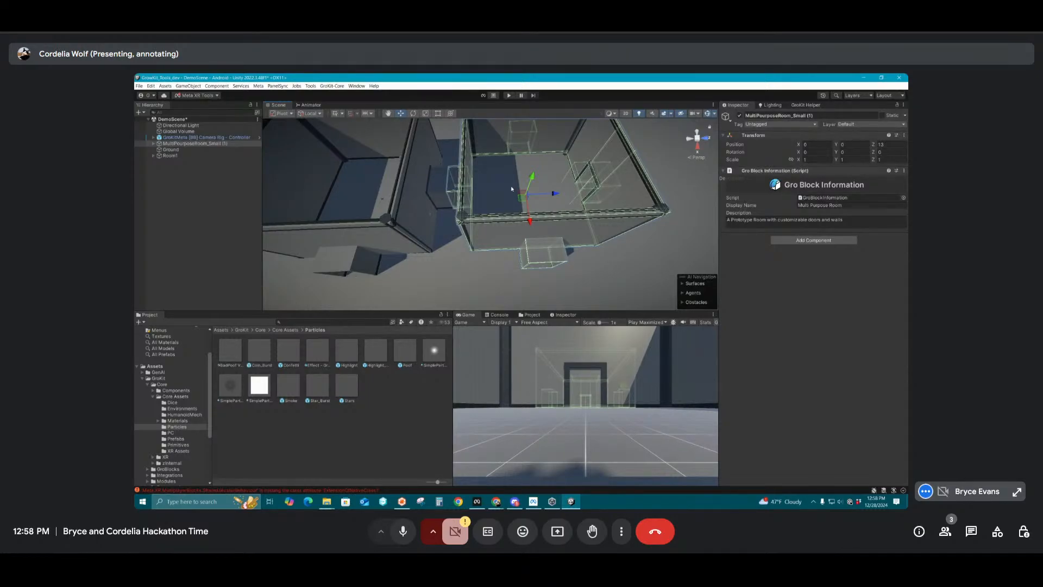
{"action": "mouse_move", "coordinate": [445, 203]}
{"action": "left_mouse_down", "text": "alt"}
{"action": "mouse_move", "coordinate": [458, 199]}
{"action": "mouse_move", "coordinate": [443, 200]}
{"action": "left_mouse_up", "text": "alt"}
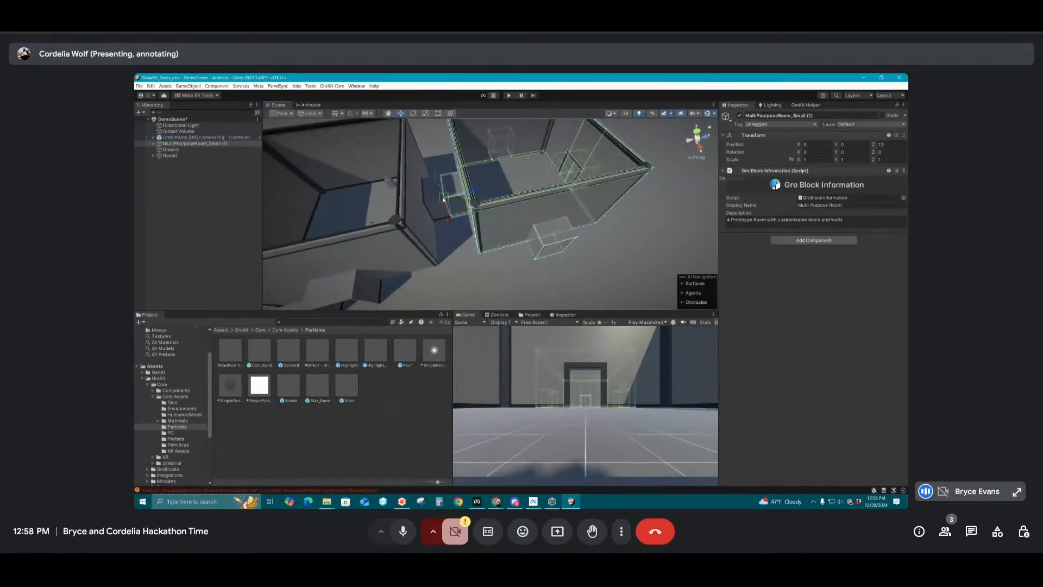
{"action": "left_click_drag", "start_coordinate": [444, 200], "coordinate": [564, 203]}
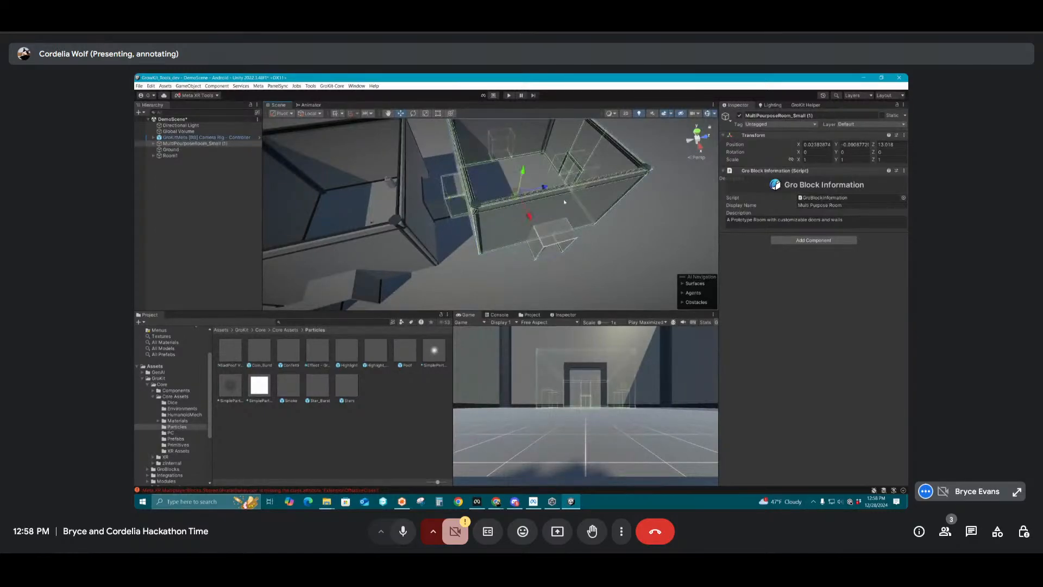
{"action": "key", "text": "ctrl+z"}
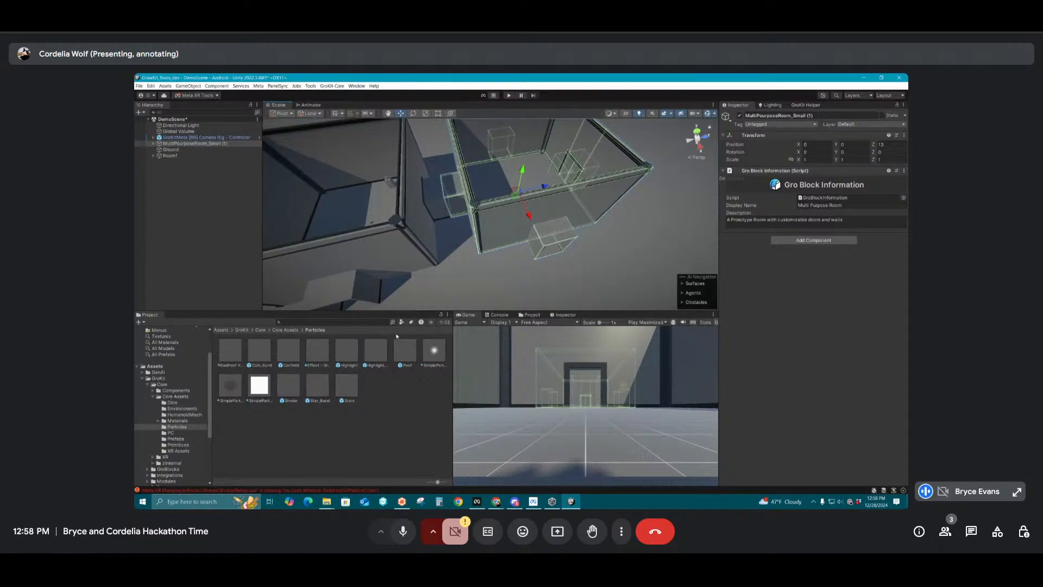
{"action": "left_click", "coordinate": [475, 265]}
In the duplicate room's Walls_3, deactivate SolidWall and activate DoorWall on the side facing the original room
{"action": "left_click_drag", "start_coordinate": [521, 240], "coordinate": [450, 215], "text": "alt"}
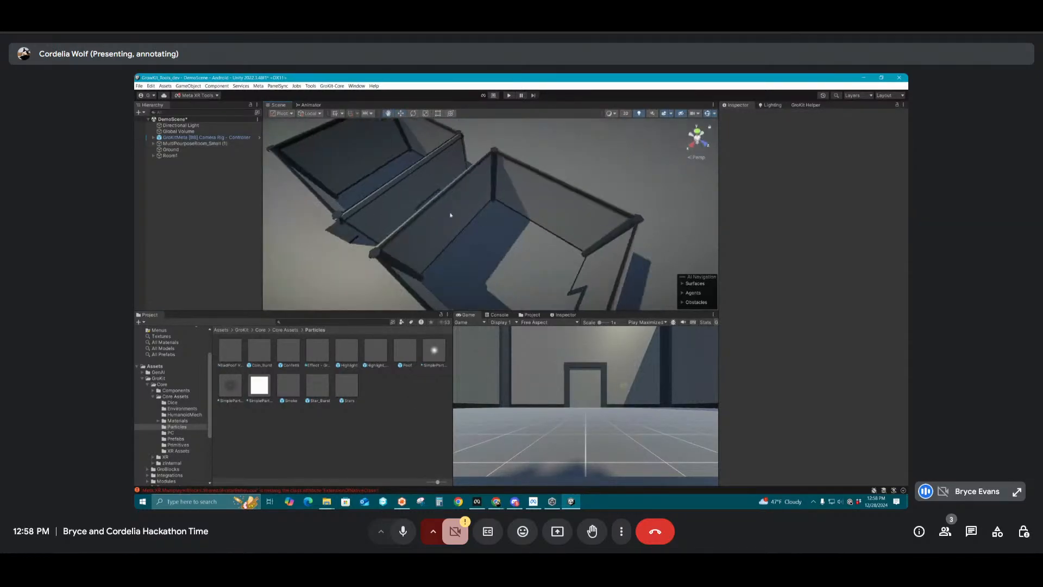
{"action": "left_click", "coordinate": [450, 215]}
{"action": "left_click", "coordinate": [161, 187]}
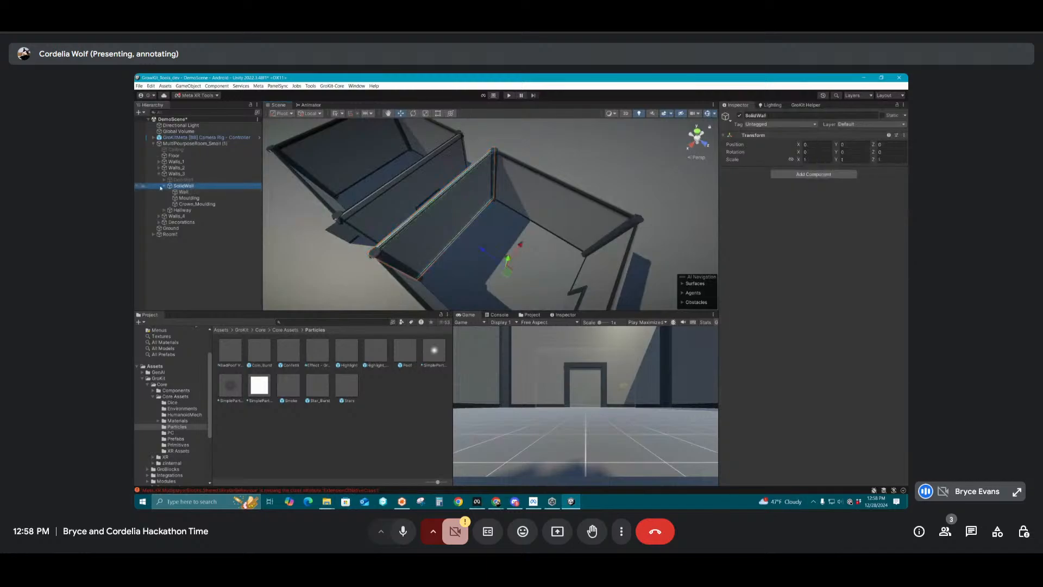
{"action": "left_click", "coordinate": [165, 186]}
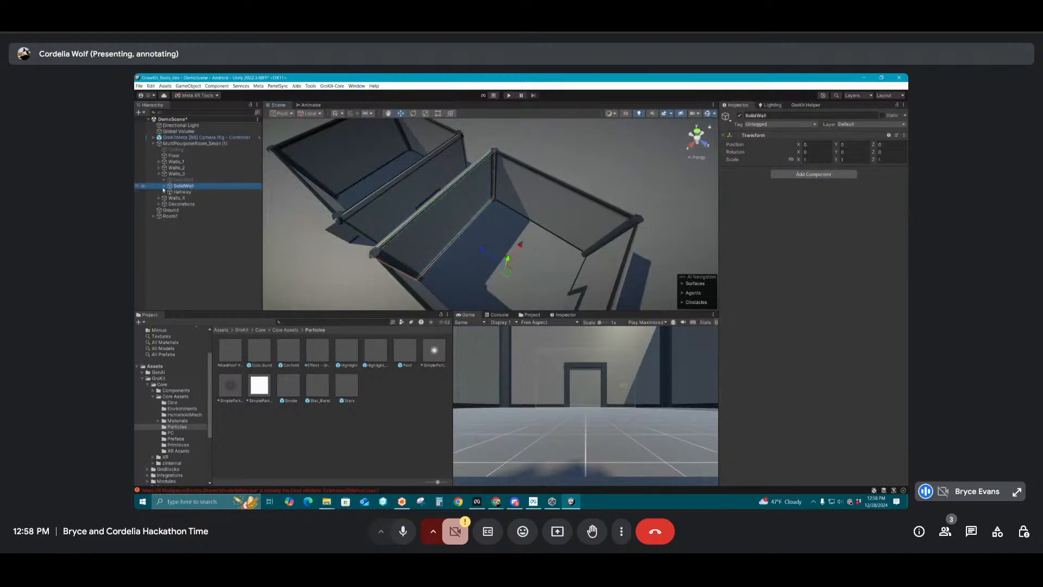
{"action": "left_click", "coordinate": [740, 116]}
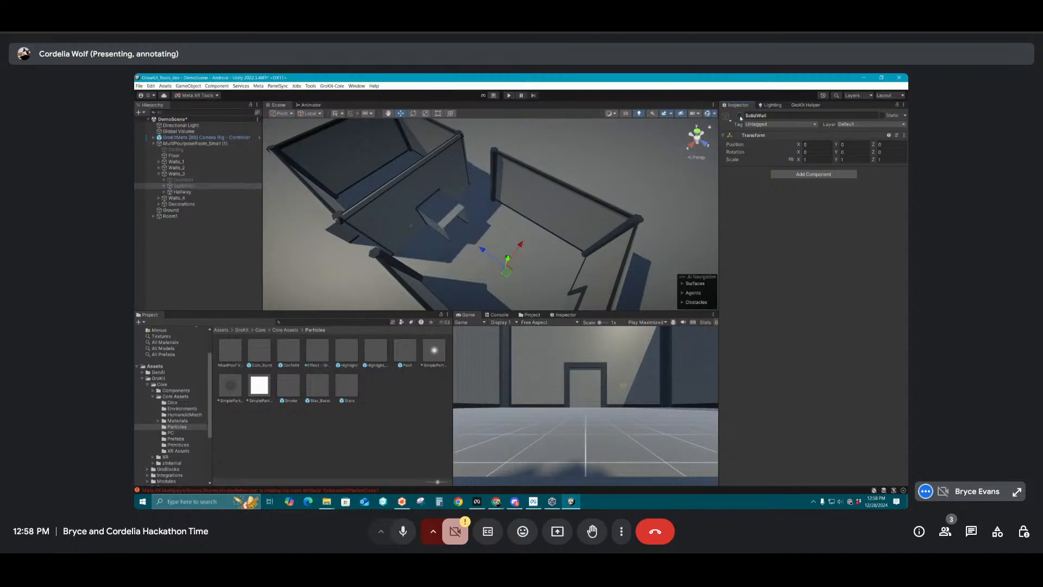
{"action": "left_click", "coordinate": [183, 179]}
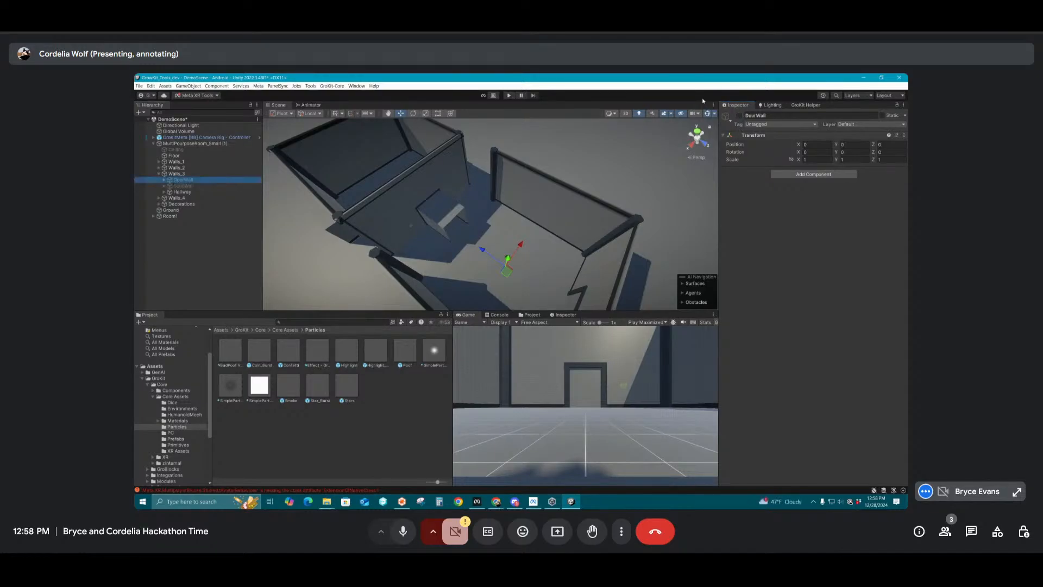
{"action": "left_click", "coordinate": [739, 115]}
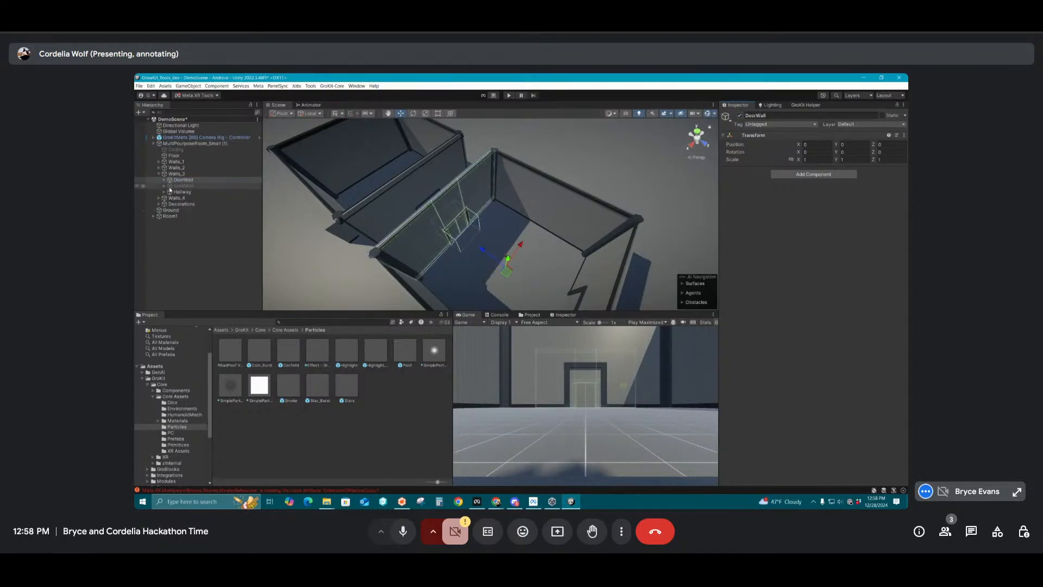
Activate the Doors object inside the DoorWall of Walls_3 and expand its contents
{"action": "left_click", "coordinate": [164, 180]}
{"action": "left_click", "coordinate": [182, 186]}
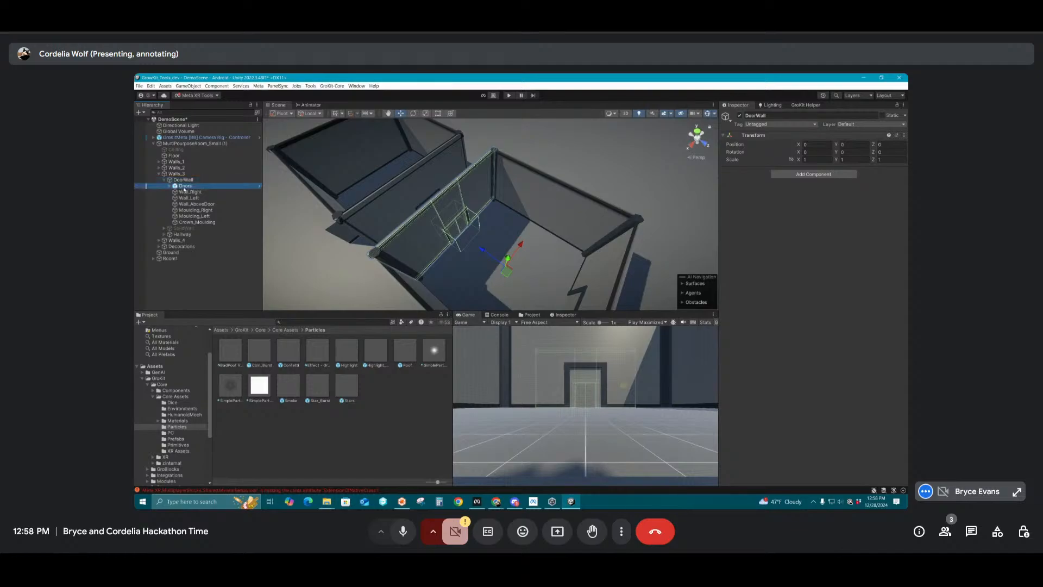
{"action": "double_click", "coordinate": [186, 186]}
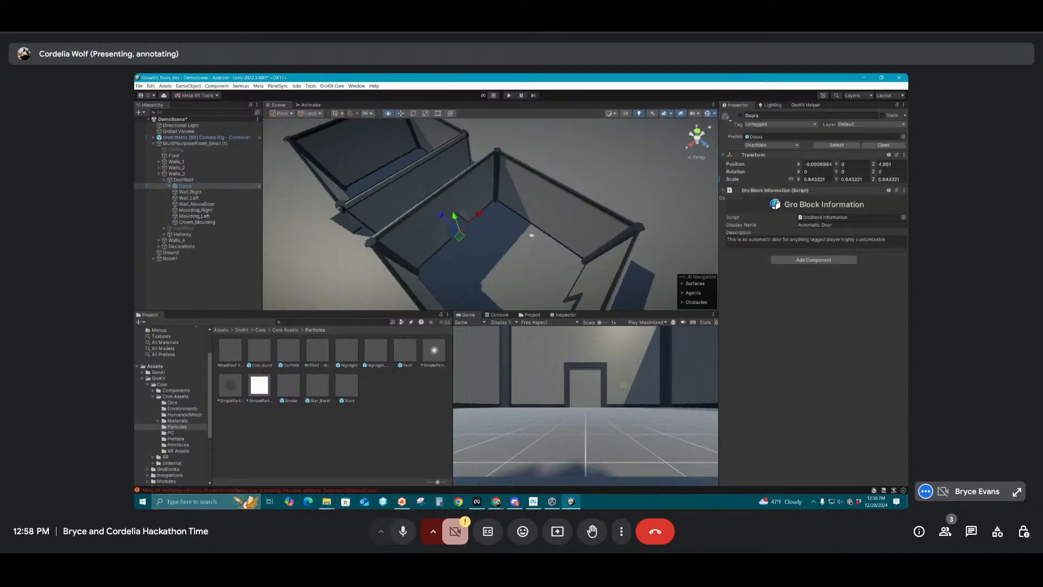
{"action": "left_click", "coordinate": [171, 186]}
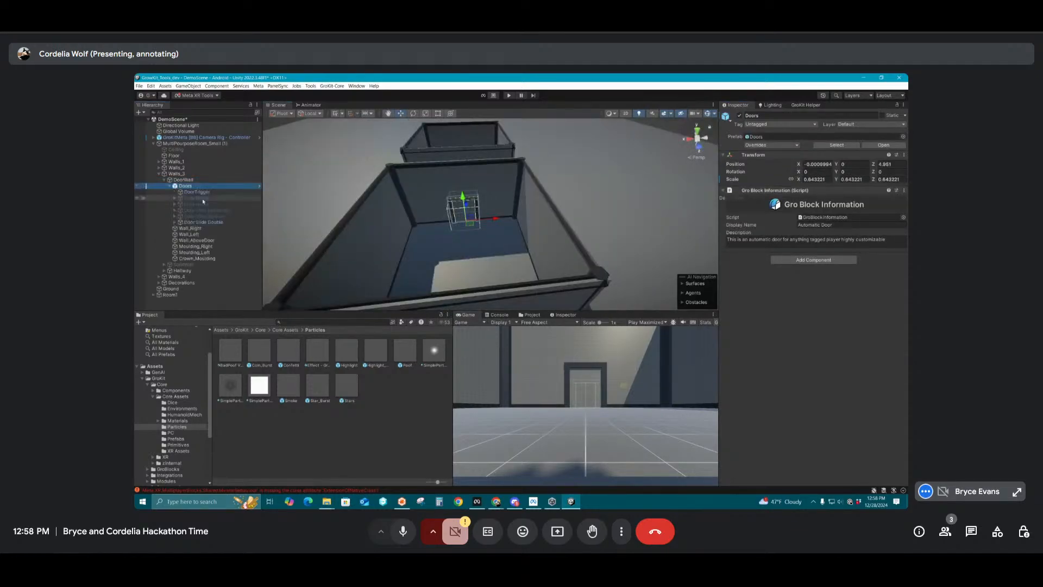
Deactivate DoorTrigger, Door Pivot and Door Pivot (1) within the Doors object of Walls_3
{"action": "left_click", "coordinate": [175, 222]}
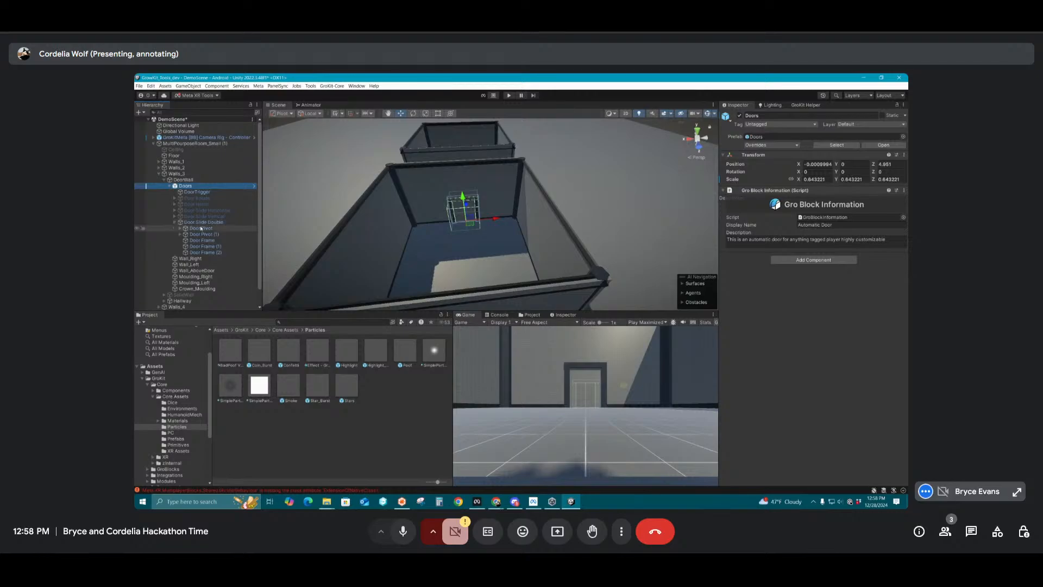
{"action": "left_click", "coordinate": [196, 192]}
{"action": "left_click", "coordinate": [739, 115]}
{"action": "left_click", "coordinate": [201, 229]}
{"action": "left_click", "coordinate": [202, 234], "text": "ctrl"}
{"action": "left_click", "coordinate": [740, 115]}
Examine the opened doorway in the duplicate room's wall from several angles
{"action": "left_click", "coordinate": [444, 237]}
{"action": "right_click_drag", "start_coordinate": [406, 219], "coordinate": [588, 192]}
{"action": "left_click_drag", "start_coordinate": [588, 193], "coordinate": [515, 210], "text": "alt"}
{"action": "right_click_drag", "start_coordinate": [515, 210], "coordinate": [452, 229], "text": "alt"}
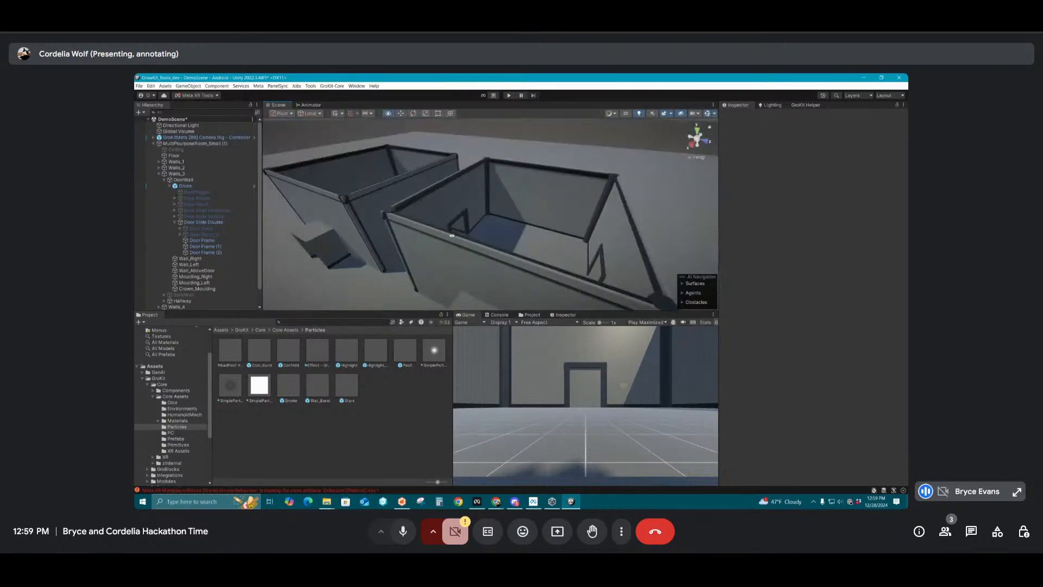
{"action": "left_click_drag", "start_coordinate": [451, 230], "coordinate": [521, 192], "text": "alt"}
{"action": "right_click_drag", "start_coordinate": [522, 191], "coordinate": [610, 205], "text": "alt"}
{"action": "left_click_drag", "start_coordinate": [610, 205], "coordinate": [554, 227], "text": "alt"}
{"action": "right_click_drag", "start_coordinate": [555, 227], "coordinate": [490, 197], "text": "alt"}
{"action": "left_click_drag", "start_coordinate": [490, 197], "coordinate": [326, 232], "text": "alt"}
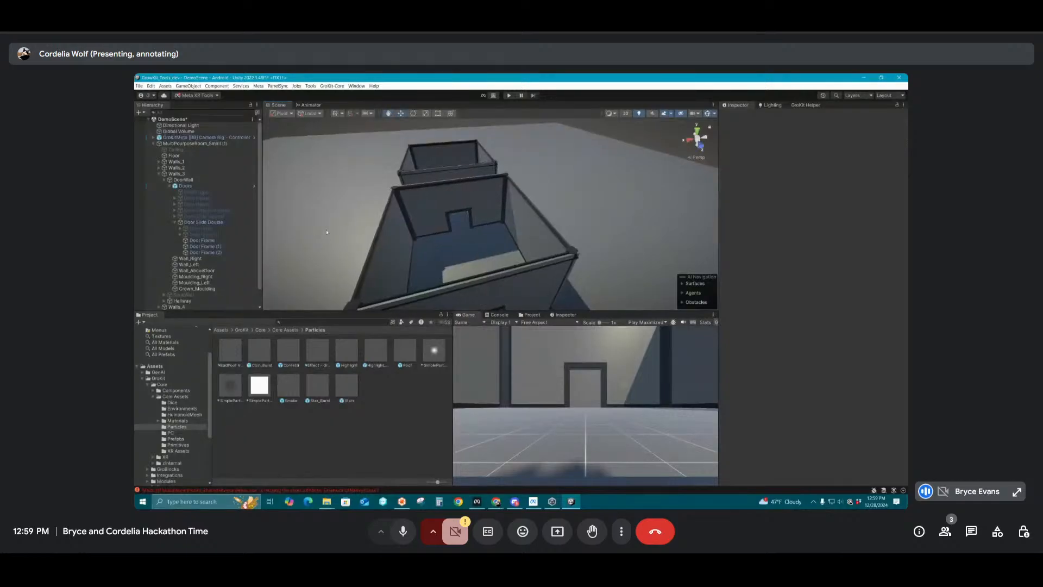
Undo the deactivation of Door Pivot and Door Pivot (1), and reactivate DoorTrigger
{"action": "key", "text": "ctrl+z"}
{"action": "key", "text": "ctrl+z"}
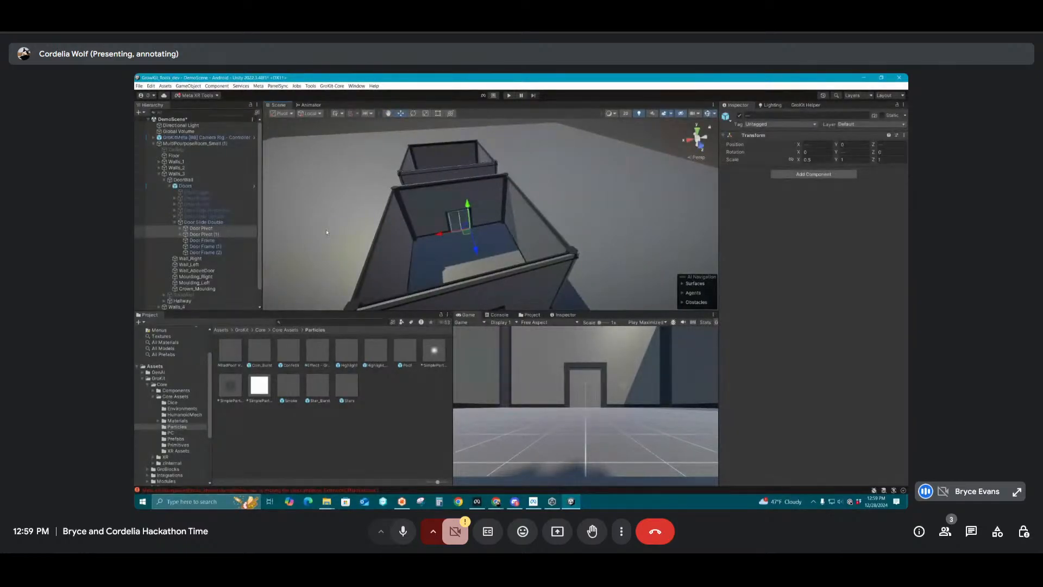
{"action": "left_click", "coordinate": [229, 195]}
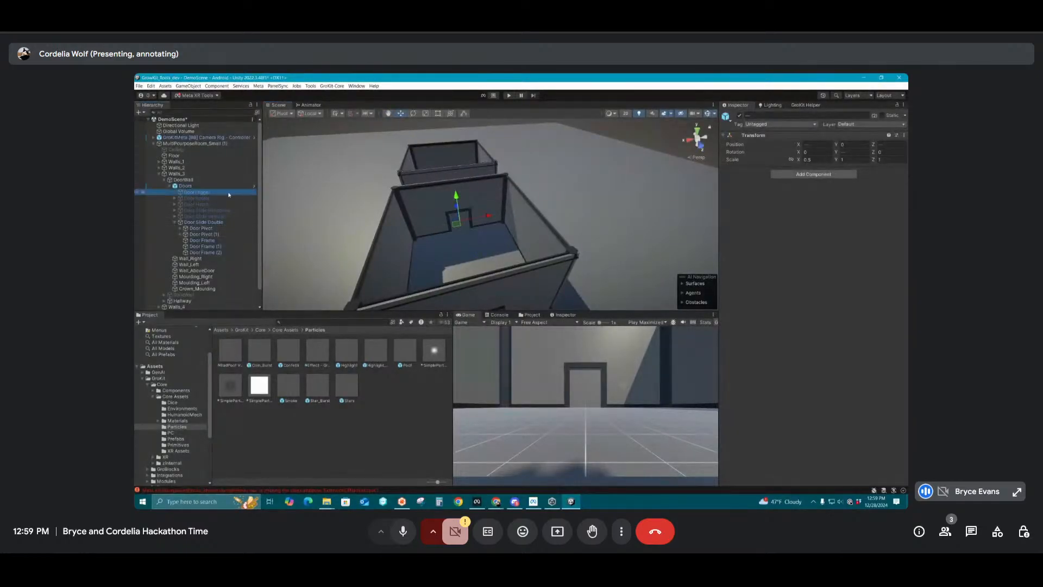
{"action": "right_click", "coordinate": [747, 116]}
{"action": "left_click", "coordinate": [760, 144]}
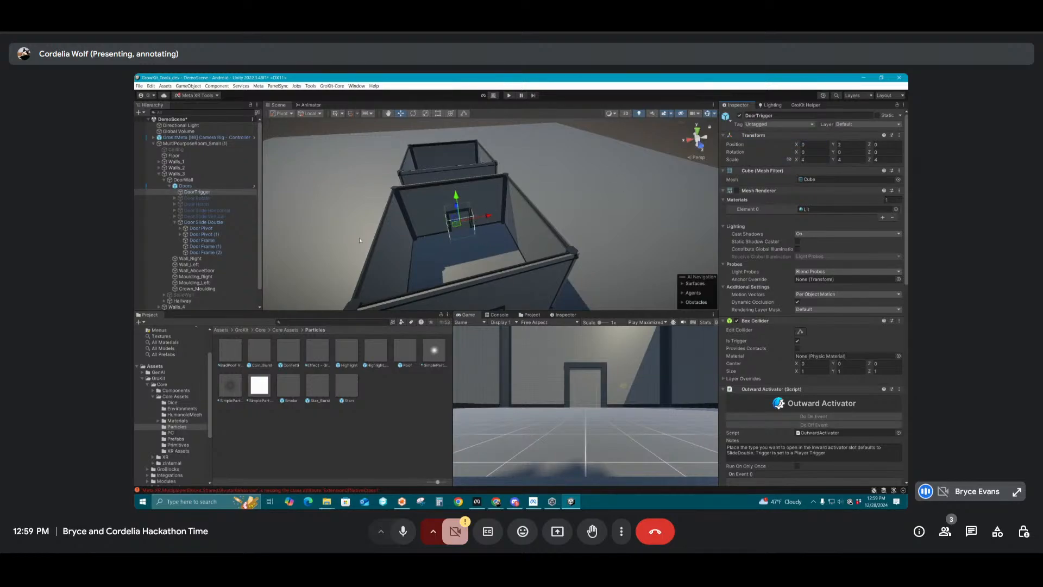
Collapse Door Slide Double, Doors, DoorWall and Walls_3 in the duplicate room's hierarchy
{"action": "scroll", "coordinate": [491, 211], "scroll_direction": "up", "scroll_amount": 3}
{"action": "mouse_move", "coordinate": [496, 211]}
{"action": "left_mouse_down", "text": "alt"}
{"action": "mouse_move", "coordinate": [556, 210]}
{"action": "mouse_move", "coordinate": [587, 192]}
{"action": "mouse_move", "coordinate": [479, 218]}
{"action": "left_mouse_up", "text": "alt"}
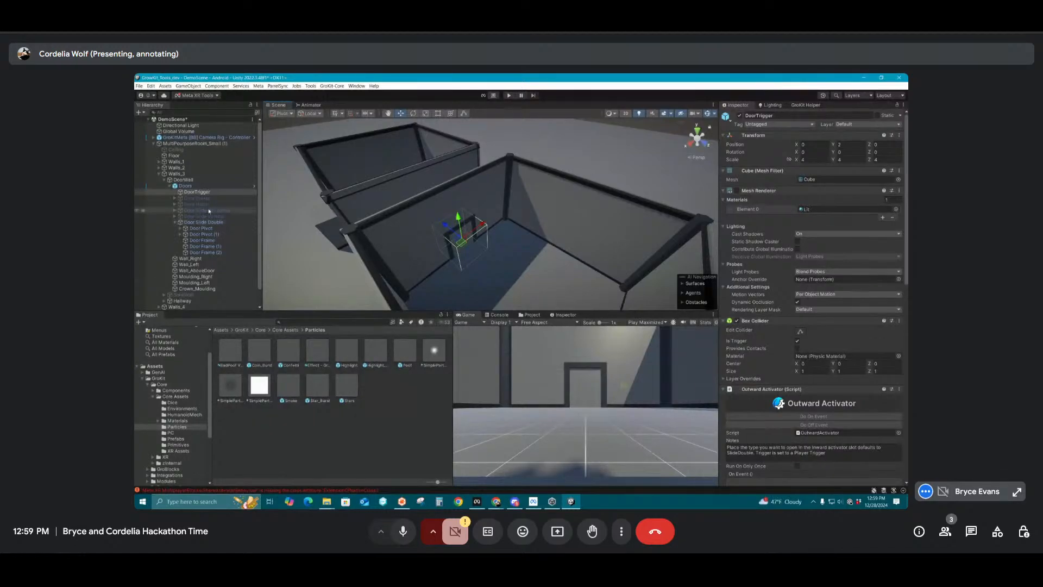
{"action": "left_click", "coordinate": [173, 224]}
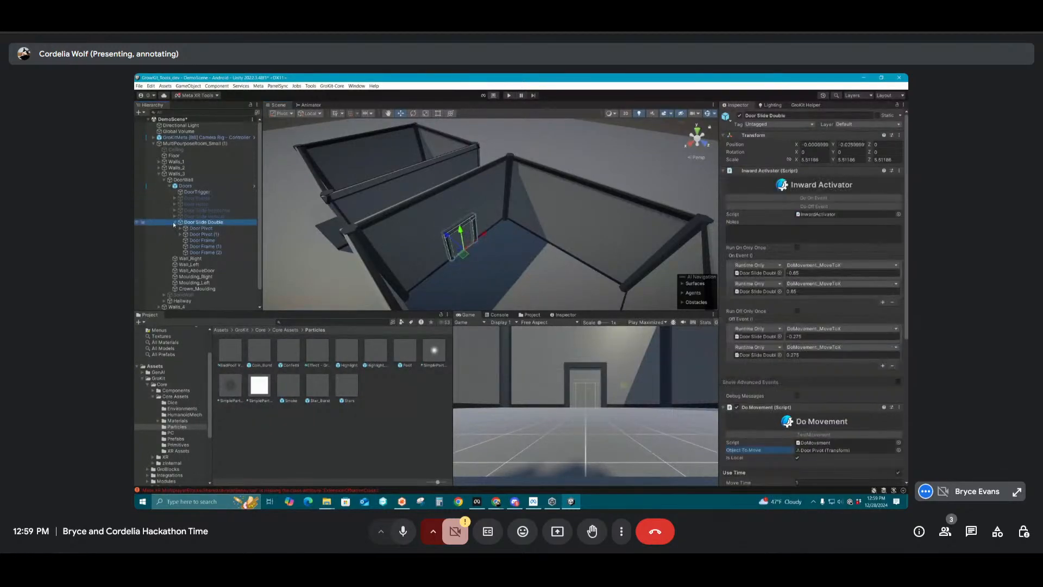
{"action": "left_click", "coordinate": [173, 223]}
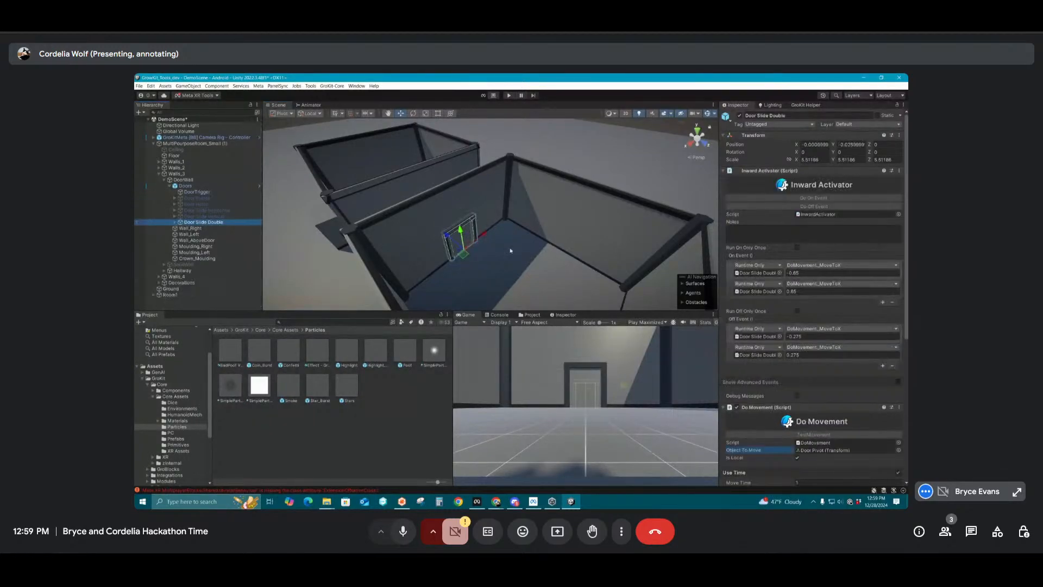
{"action": "left_click", "coordinate": [171, 186]}
{"action": "left_click", "coordinate": [199, 296]}
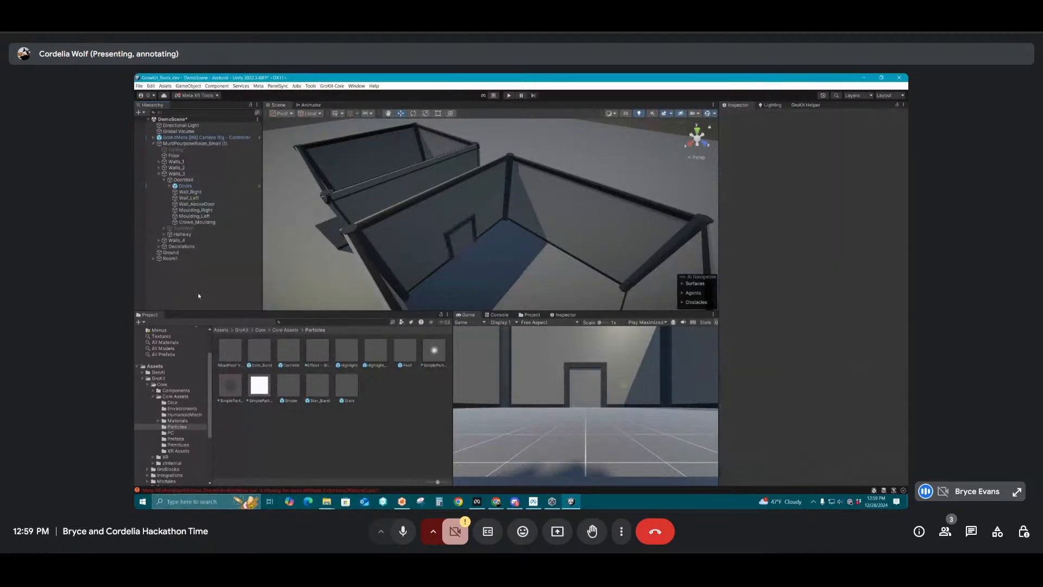
{"action": "left_click", "coordinate": [164, 180]}
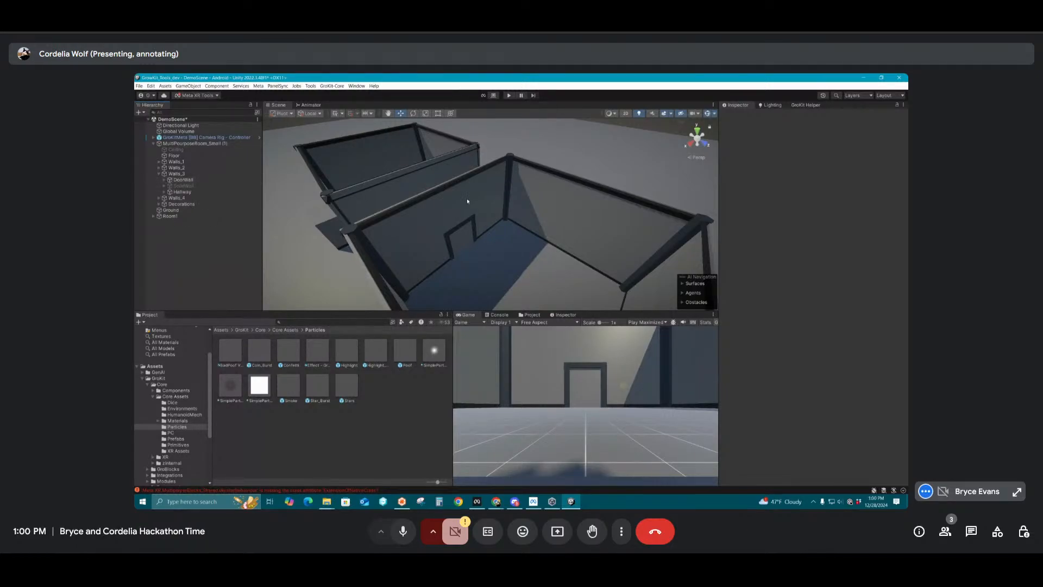
{"action": "left_click_drag", "start_coordinate": [468, 201], "coordinate": [537, 231], "text": "alt"}
{"action": "scroll", "coordinate": [537, 231], "scroll_direction": "down", "scroll_amount": 4}
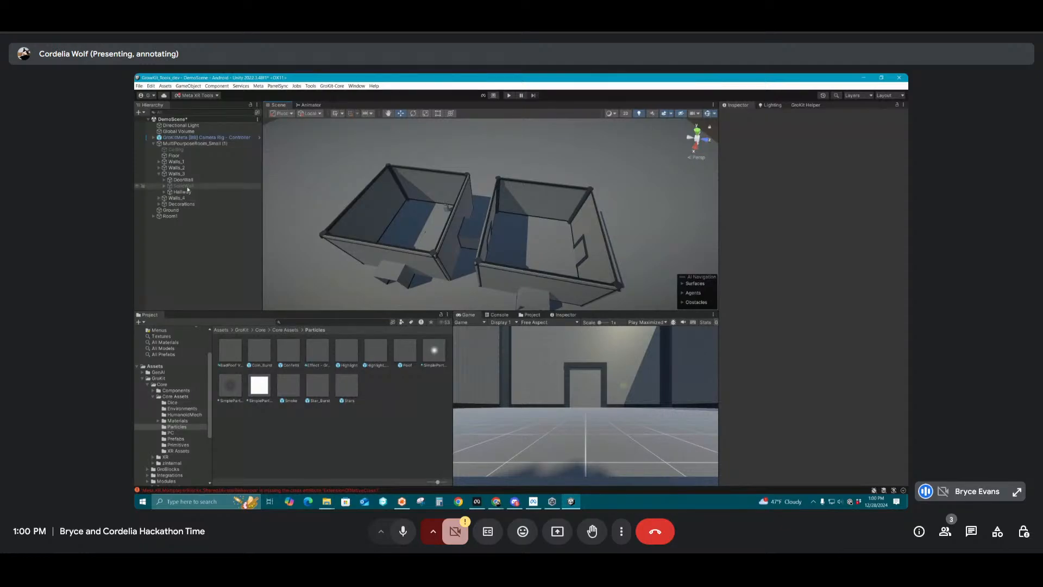
{"action": "left_click", "coordinate": [158, 174]}
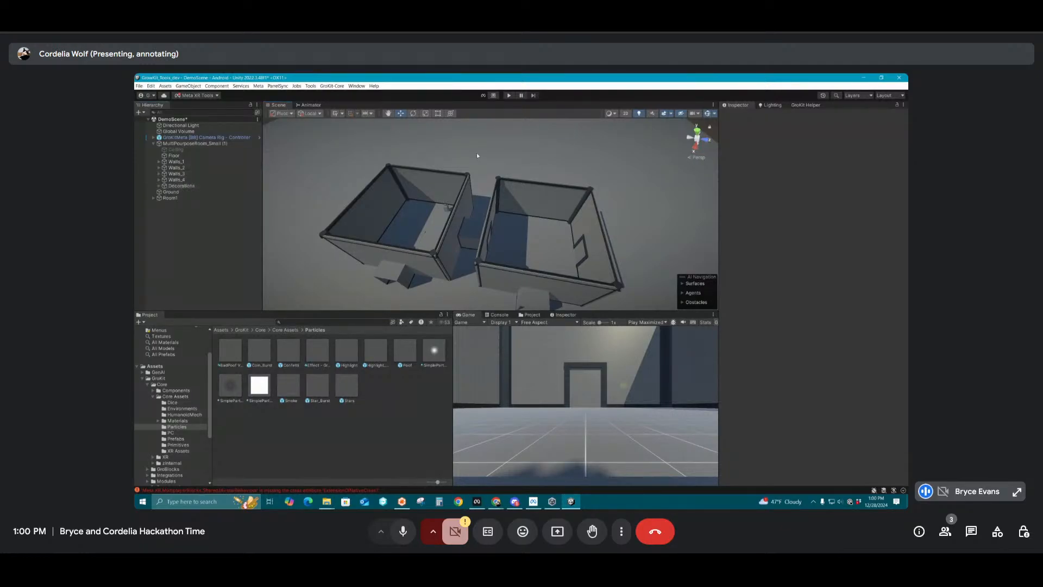
Examine the interiors of both rooms, their doorways and the hallway connecting them
{"action": "scroll", "coordinate": [393, 209], "scroll_direction": "up", "scroll_amount": 5}
{"action": "left_click_drag", "start_coordinate": [393, 210], "coordinate": [495, 252], "text": "alt"}
{"action": "scroll", "coordinate": [585, 211], "scroll_direction": "up", "scroll_amount": 3}
{"action": "left_click_drag", "start_coordinate": [481, 217], "coordinate": [519, 221], "text": "alt"}
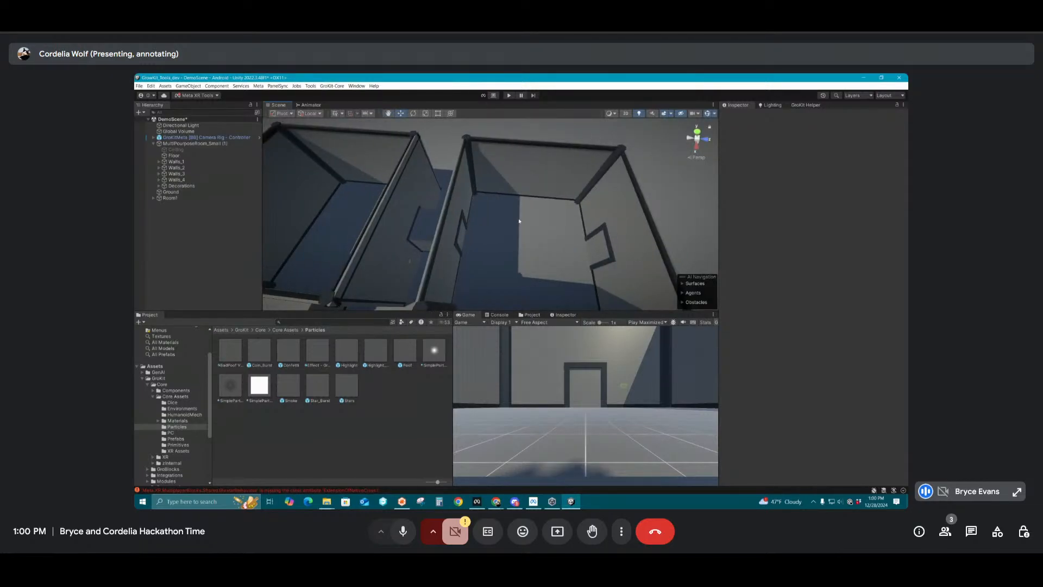
{"action": "left_click_drag", "start_coordinate": [517, 221], "coordinate": [561, 199], "text": "alt"}
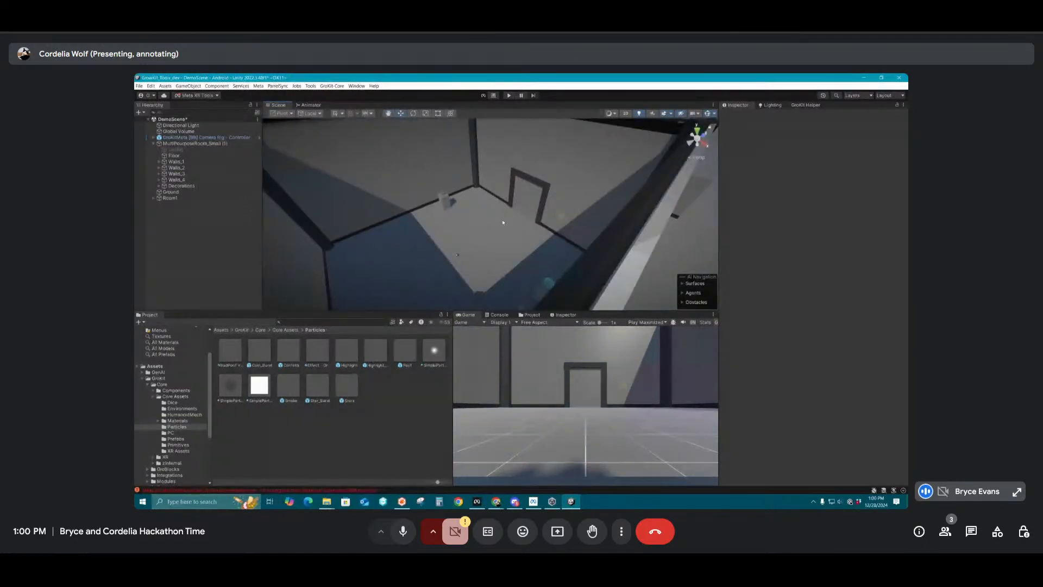
{"action": "mouse_move", "coordinate": [510, 216]}
{"action": "left_mouse_down", "text": "alt"}
{"action": "mouse_move", "coordinate": [542, 202]}
{"action": "mouse_move", "coordinate": [552, 215]}
{"action": "left_mouse_up", "text": "alt"}
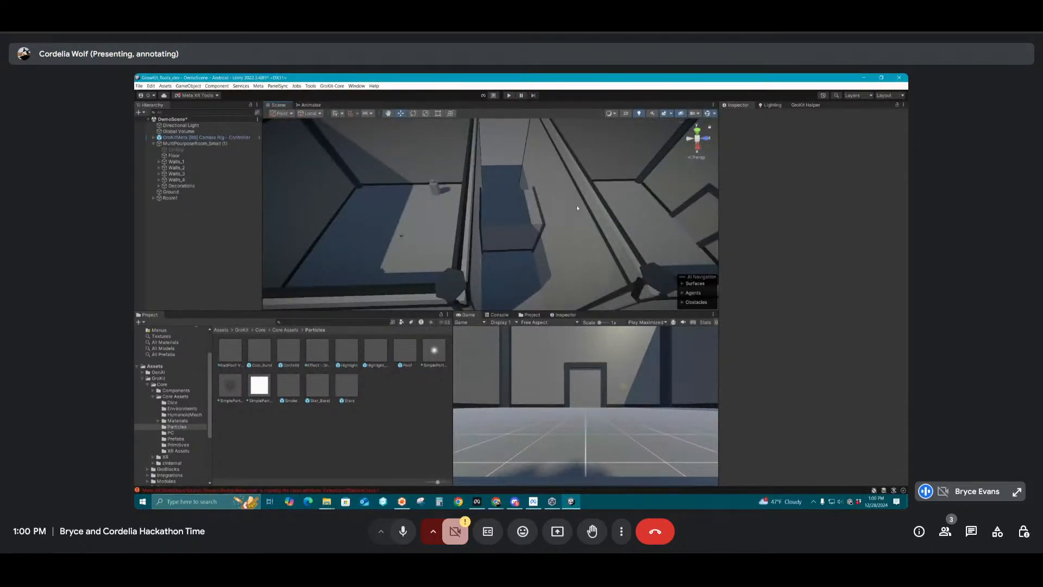
{"action": "middle_click_drag", "start_coordinate": [578, 208], "coordinate": [511, 221]}
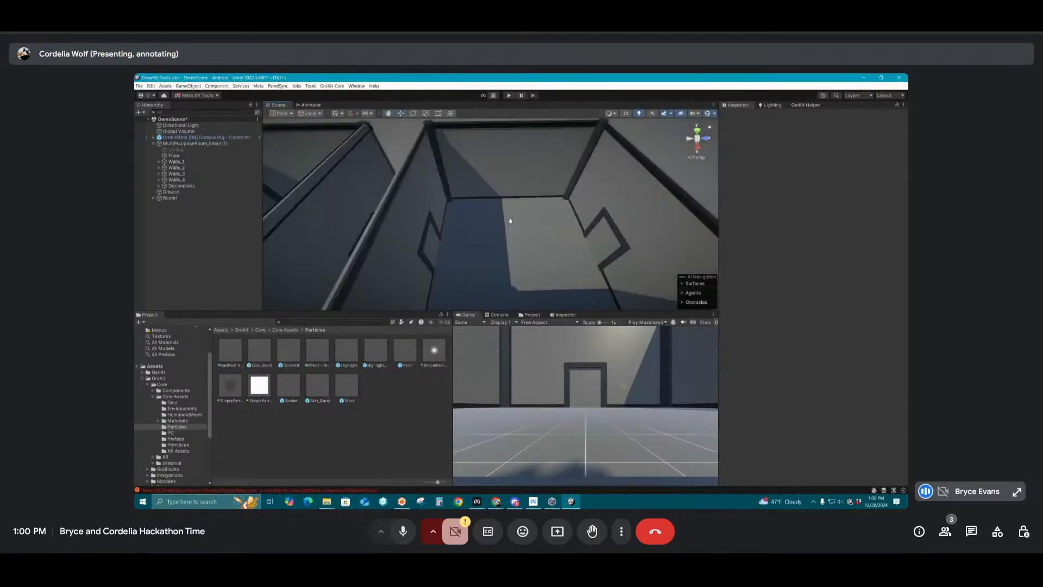
Collapse MultiPourposeRoom_Small (1) and save DemoScene
{"action": "left_click", "coordinate": [153, 144]}
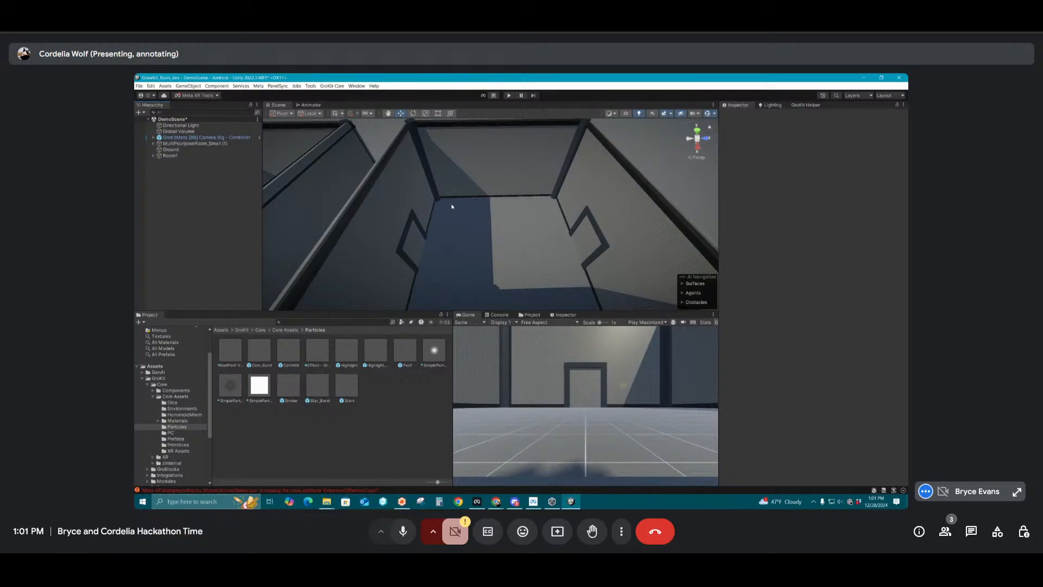
{"action": "scroll", "coordinate": [452, 206], "scroll_direction": "down", "scroll_amount": 3}
{"action": "scroll", "coordinate": [450, 204], "scroll_direction": "down", "scroll_amount": 2}
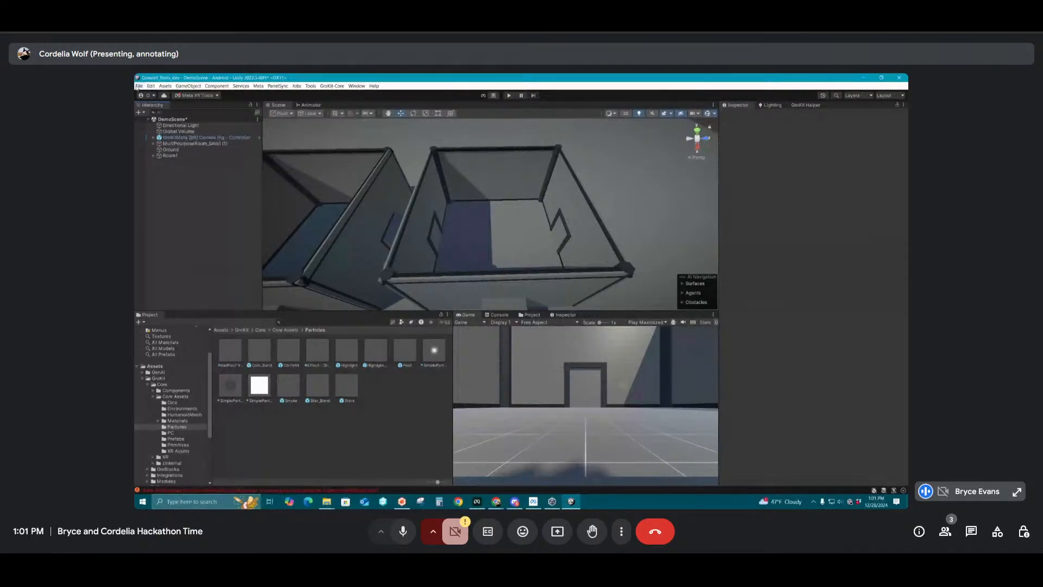
{"action": "left_click", "coordinate": [137, 87]}
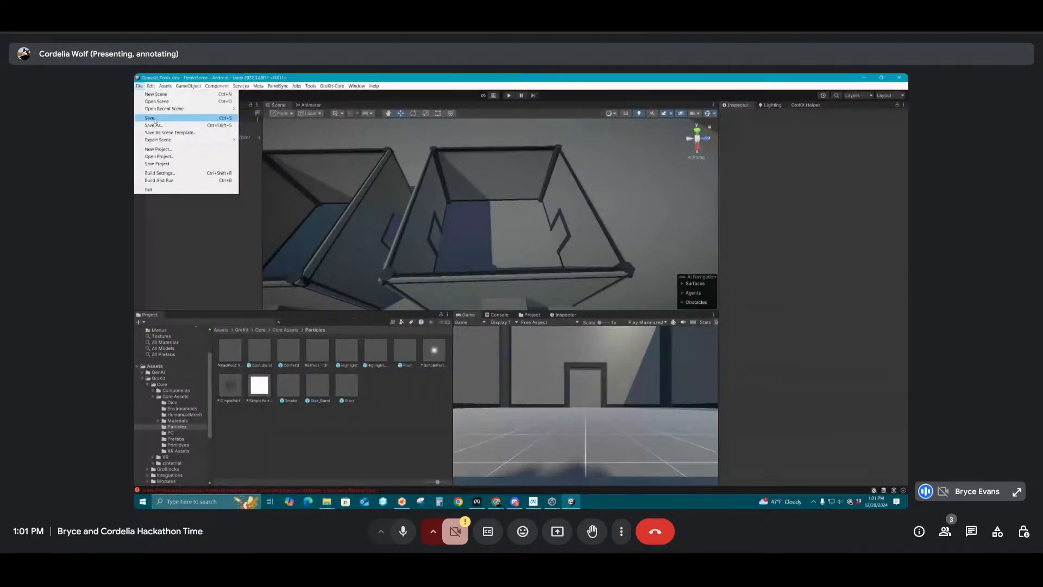
{"action": "left_click", "coordinate": [155, 119]}
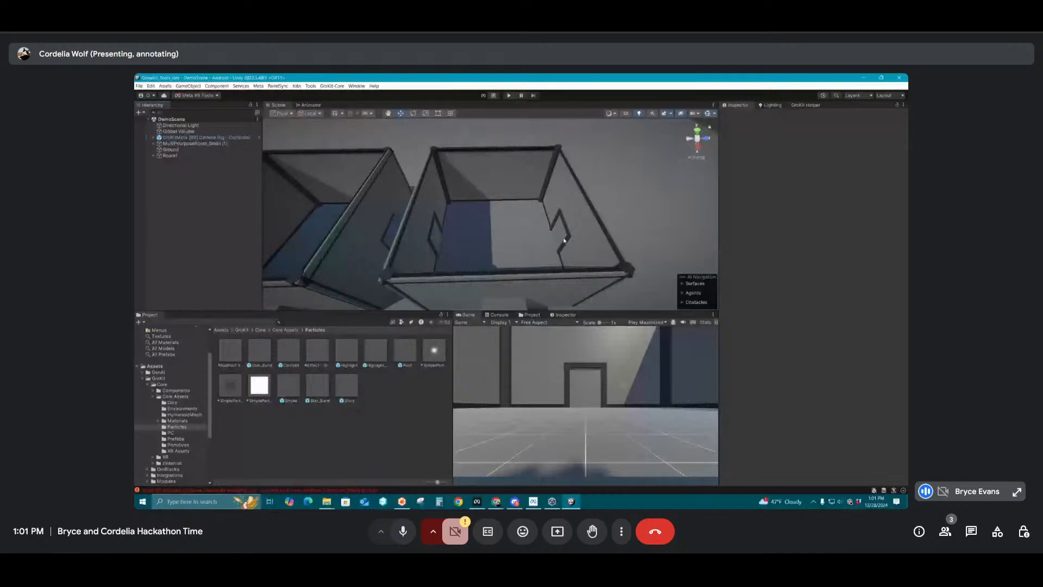
Inspect the Inward Activator on the Doors of the duplicate room's Walls_1, deselect it and collapse Walls_1
{"action": "left_click", "coordinate": [564, 240]}
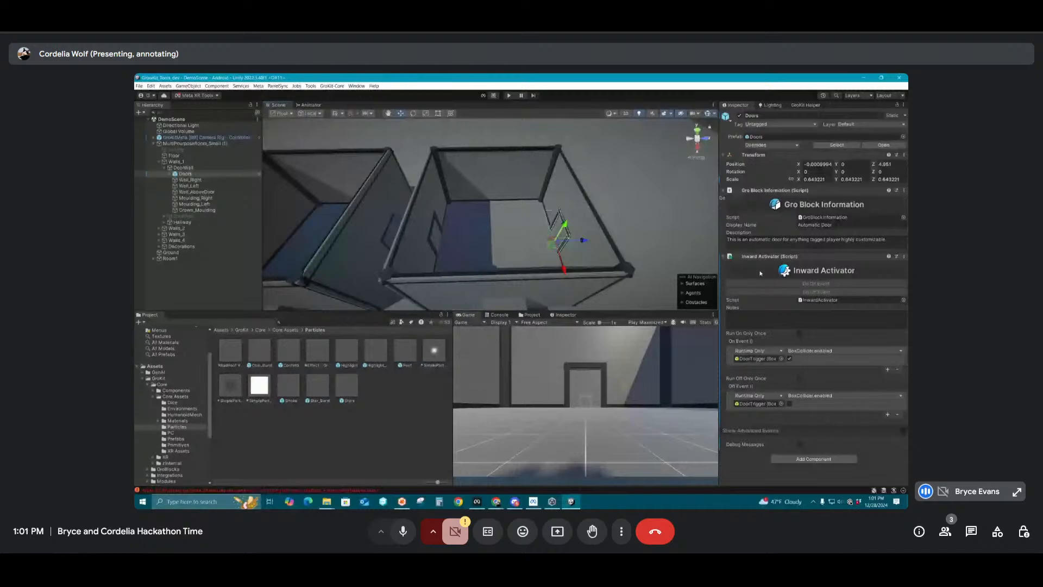
{"action": "left_click", "coordinate": [195, 287]}
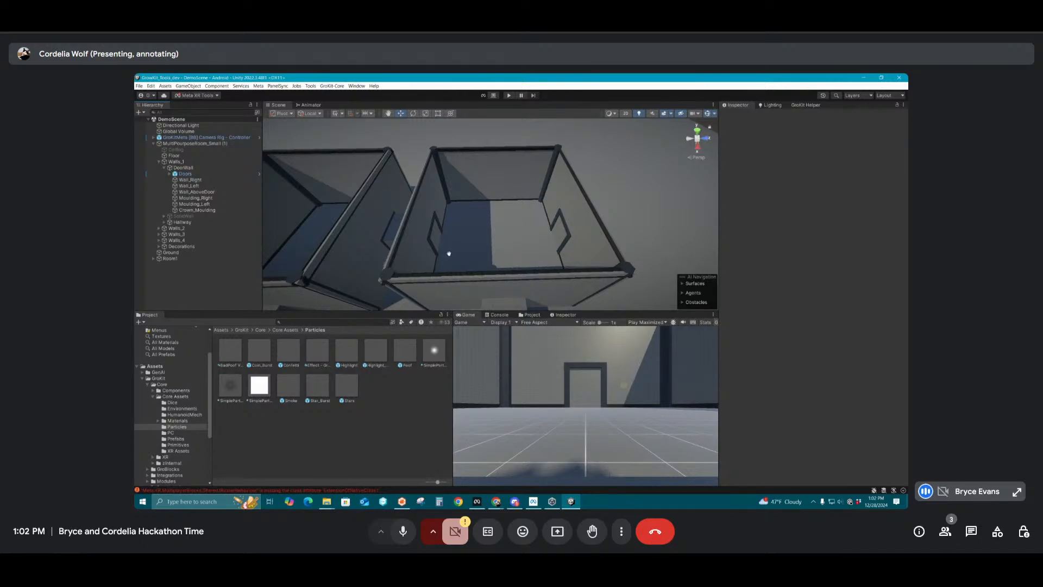
{"action": "middle_click_drag", "start_coordinate": [449, 253], "coordinate": [363, 255]}
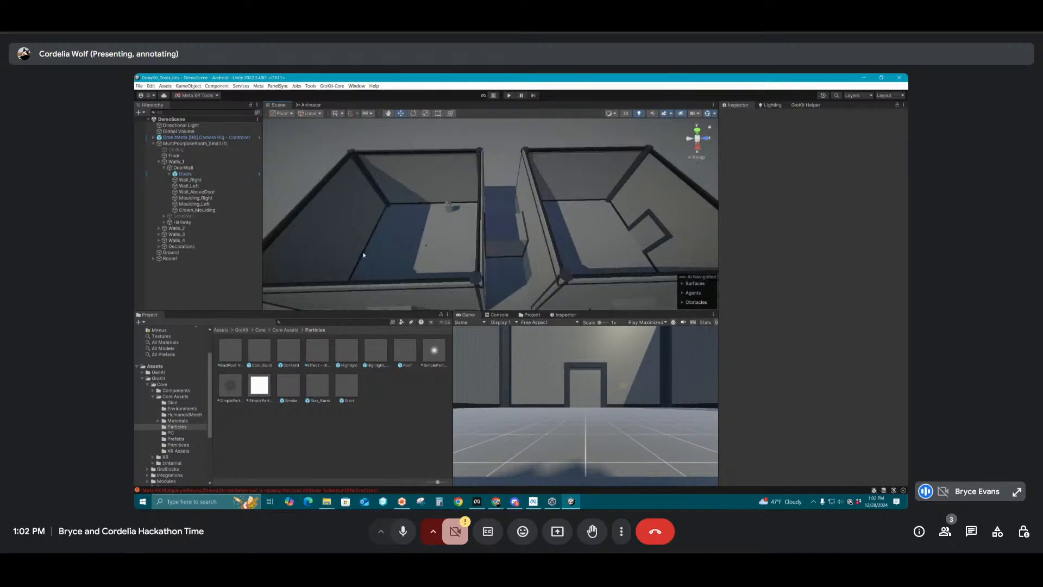
{"action": "left_click", "coordinate": [159, 162]}
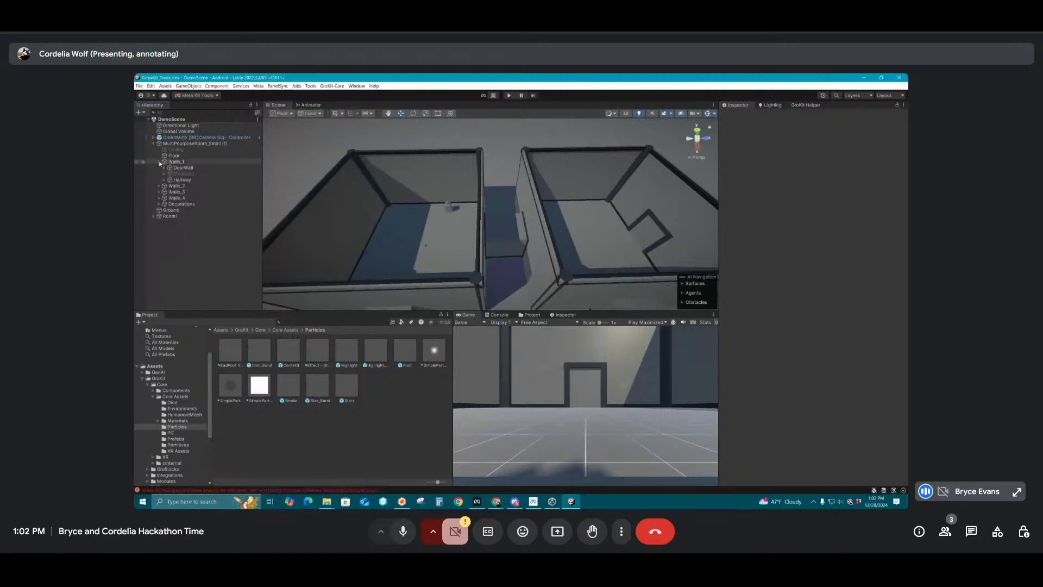
{"action": "left_click", "coordinate": [159, 162]}
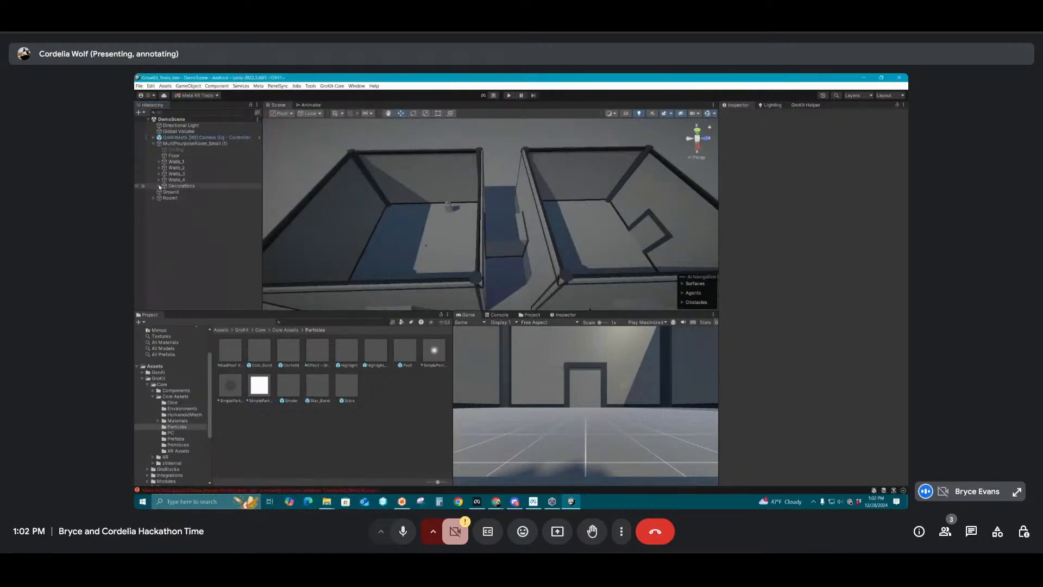